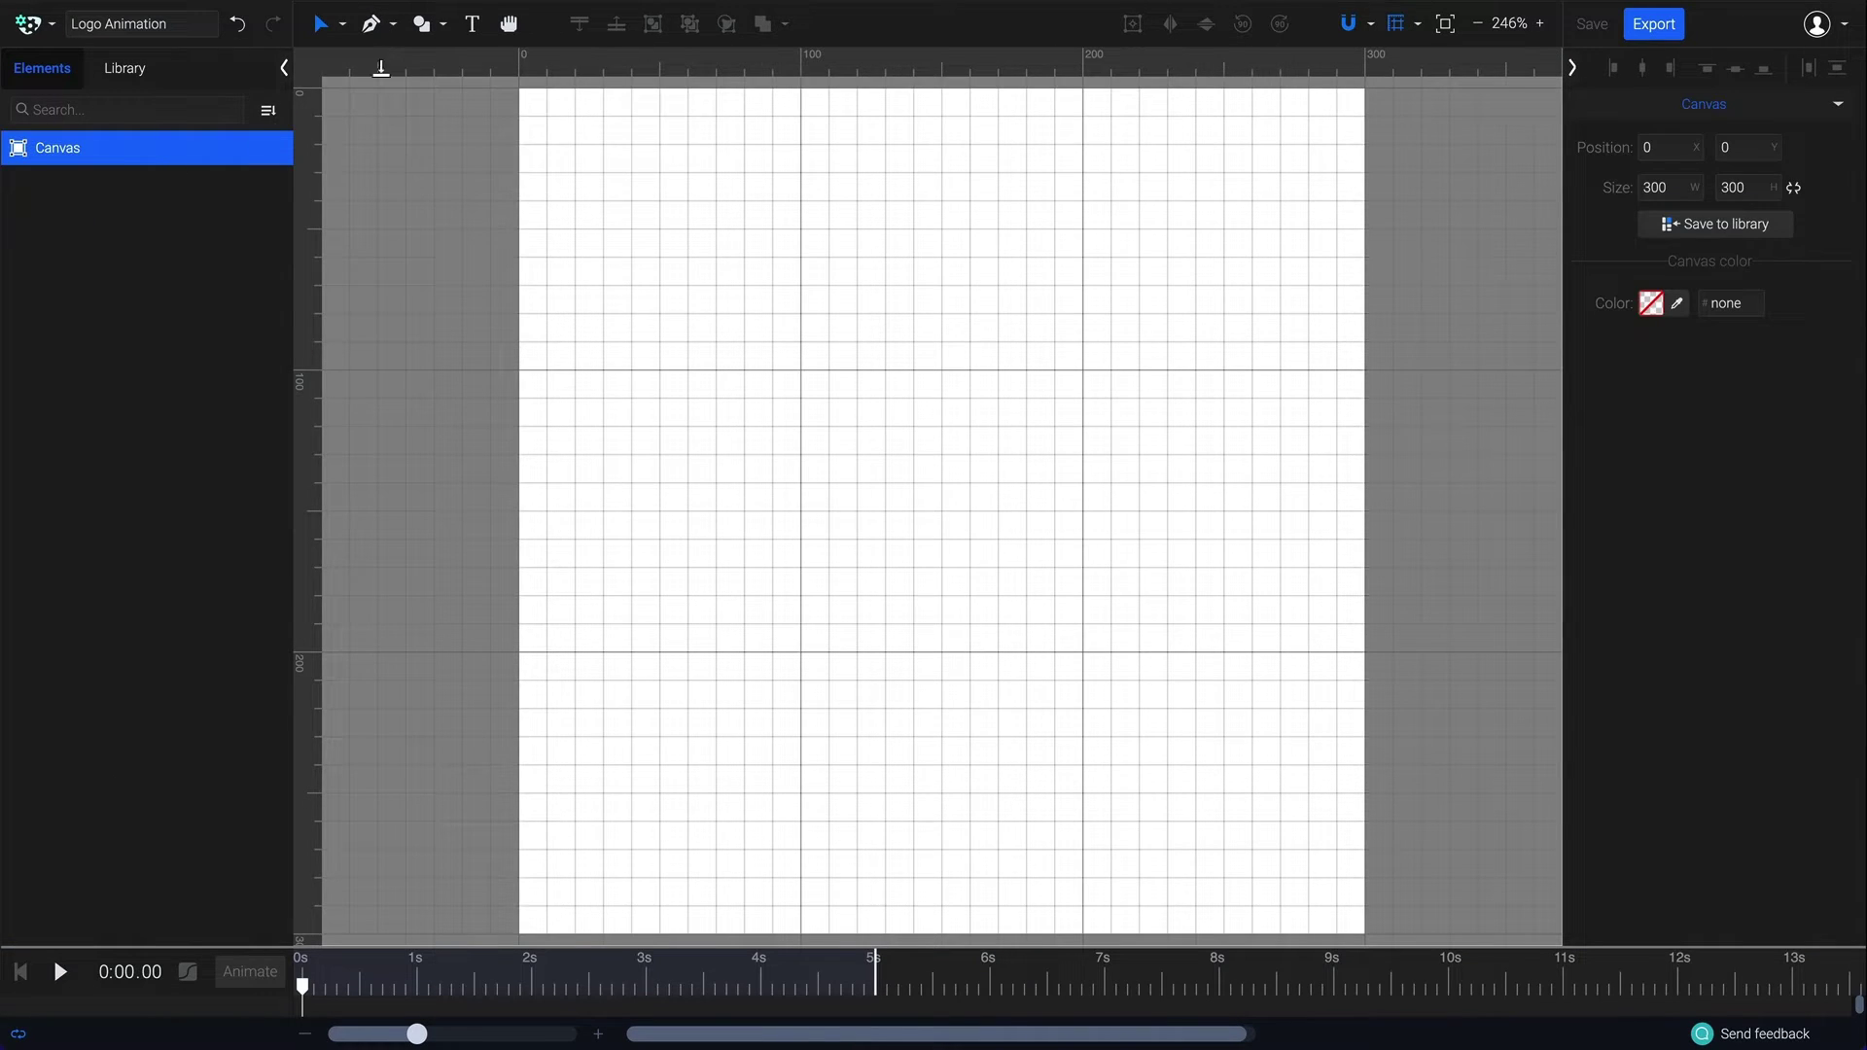
Draw an ellipse at the centre of the Logo Animation canvas.
{"action": "left_click", "coordinate": [439, 29]}
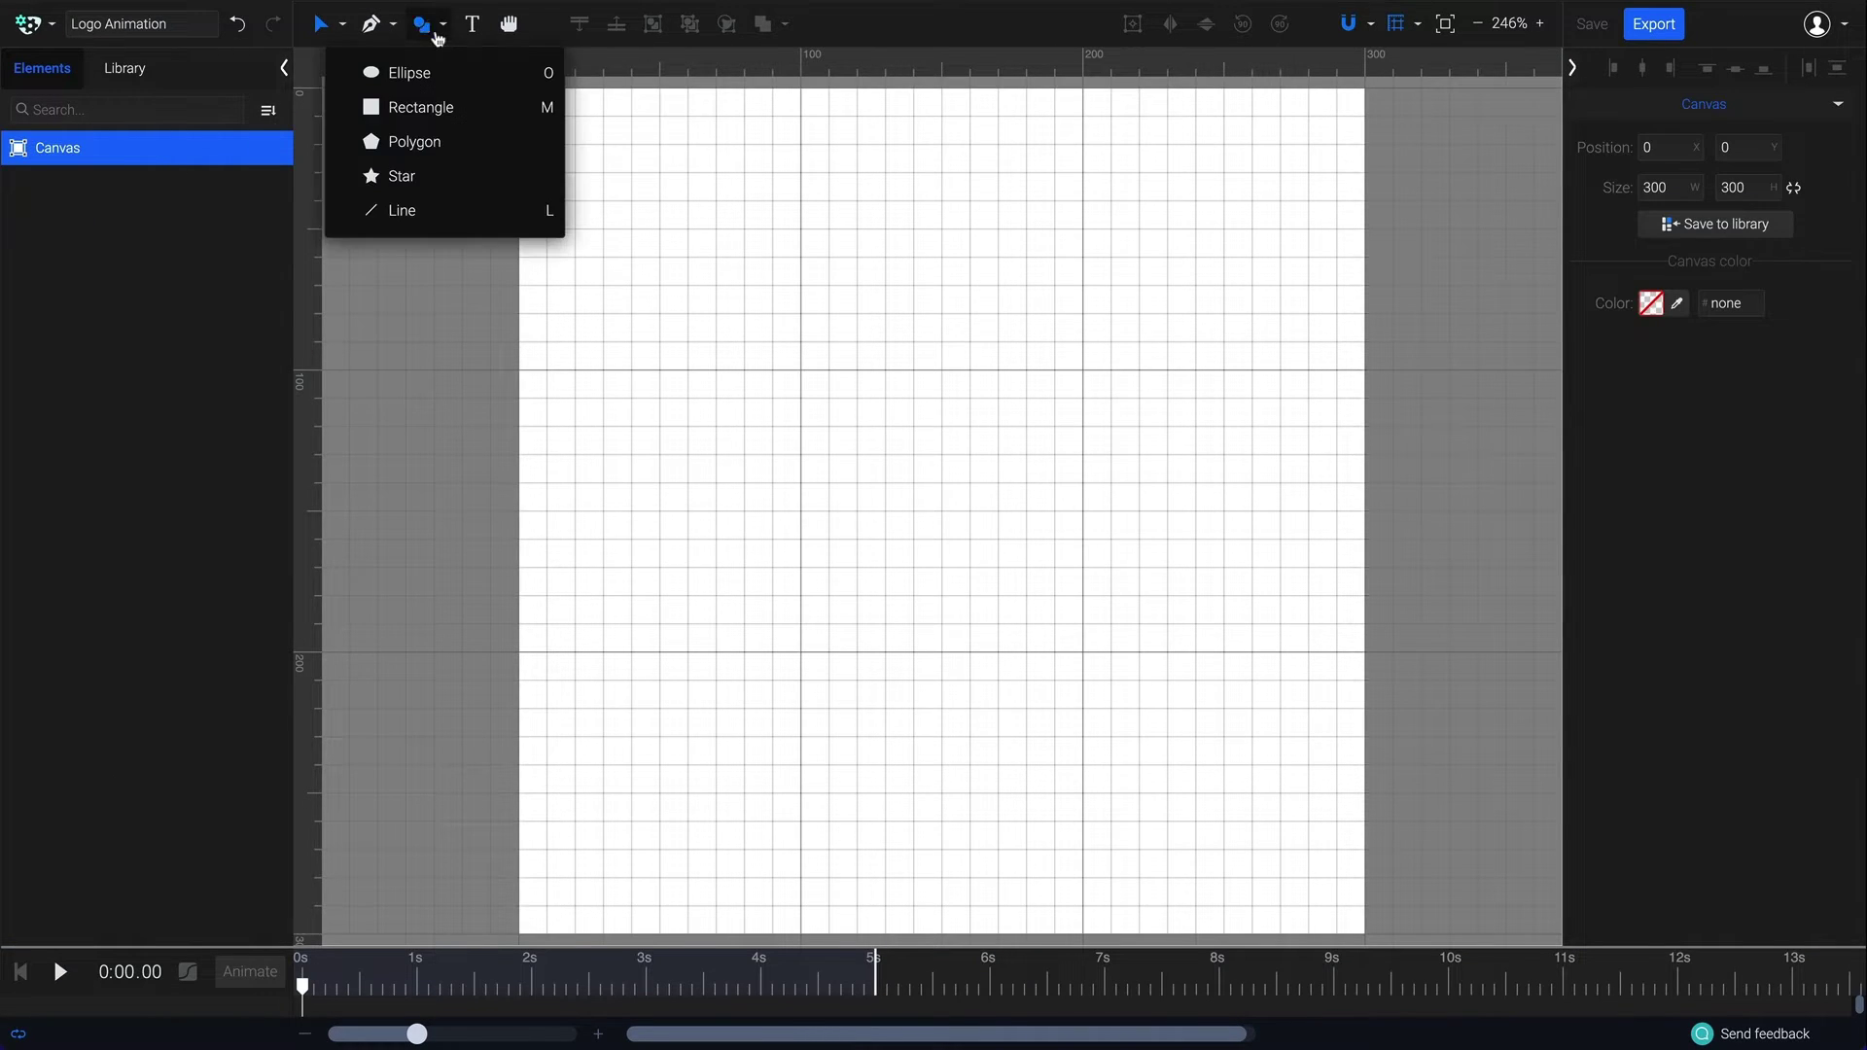
{"action": "left_click", "coordinate": [449, 72]}
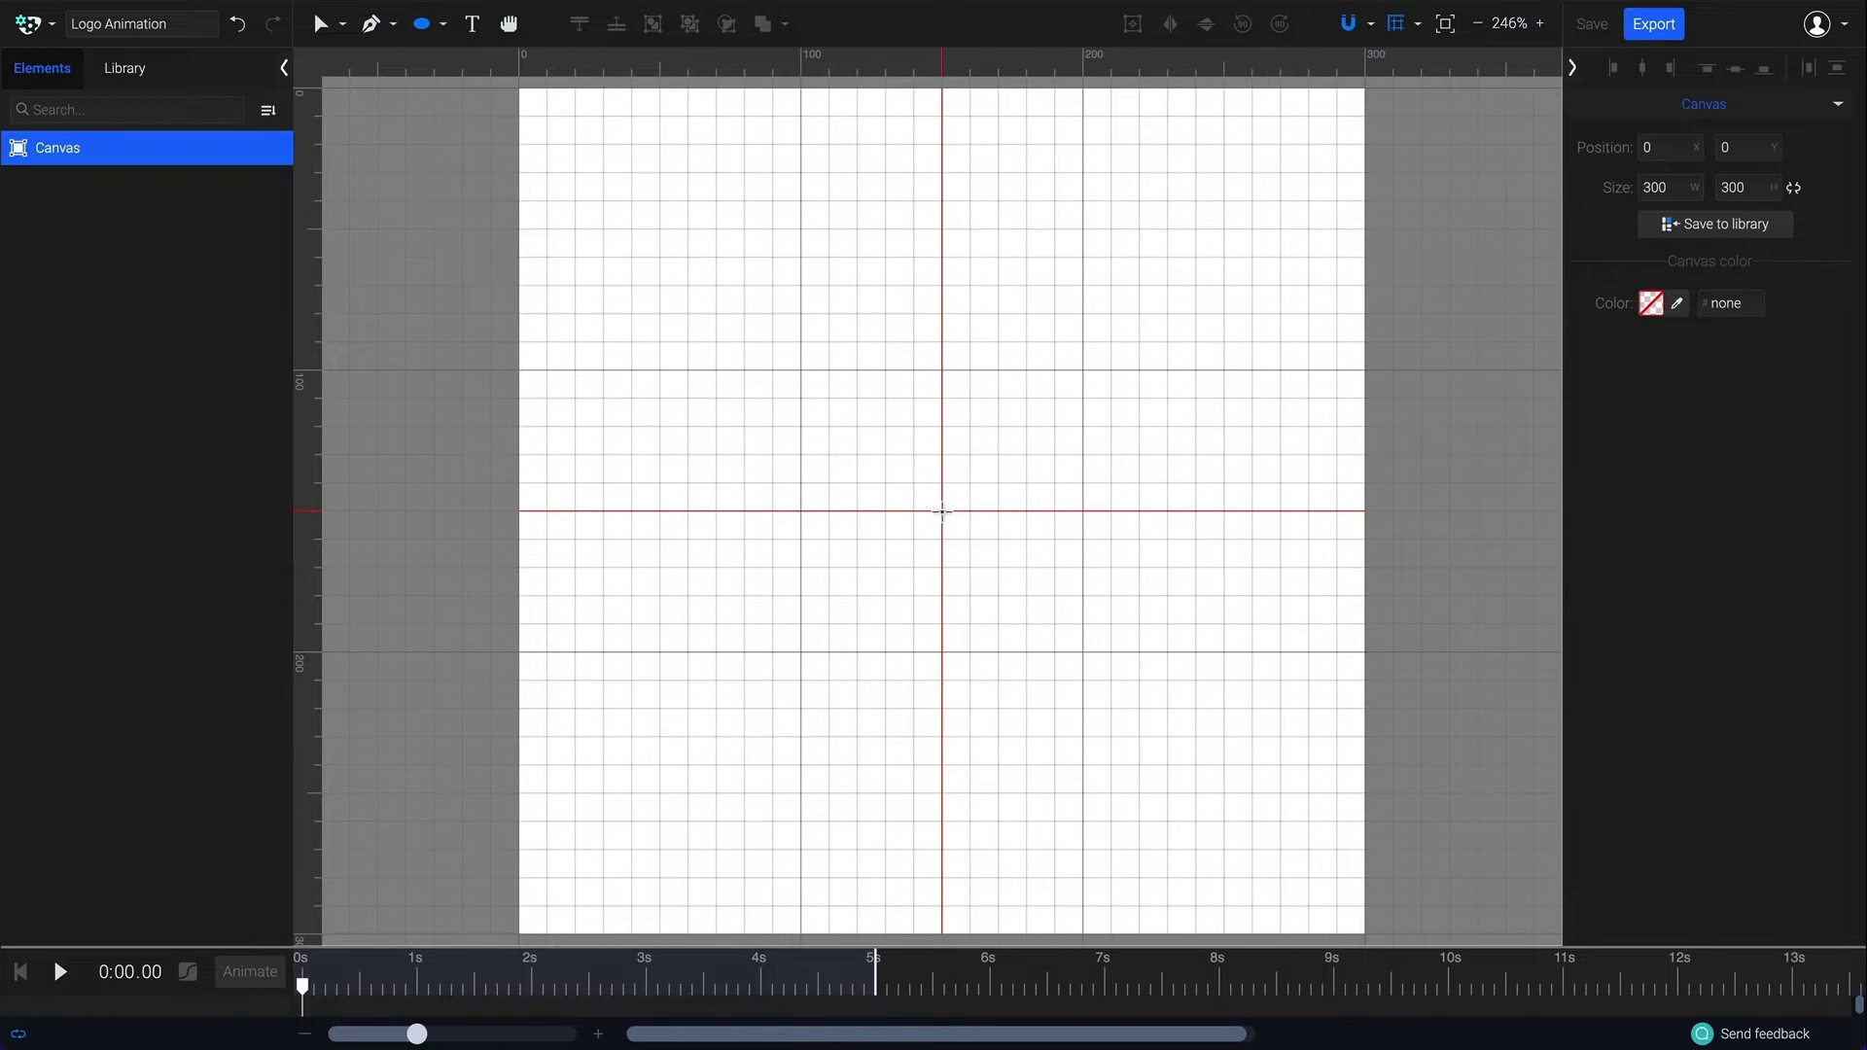
{"action": "left_click_drag", "start_coordinate": [941, 511], "coordinate": [1107, 756]}
Set the circle's fill colour to black #000000.
{"action": "left_click", "coordinate": [1603, 807]}
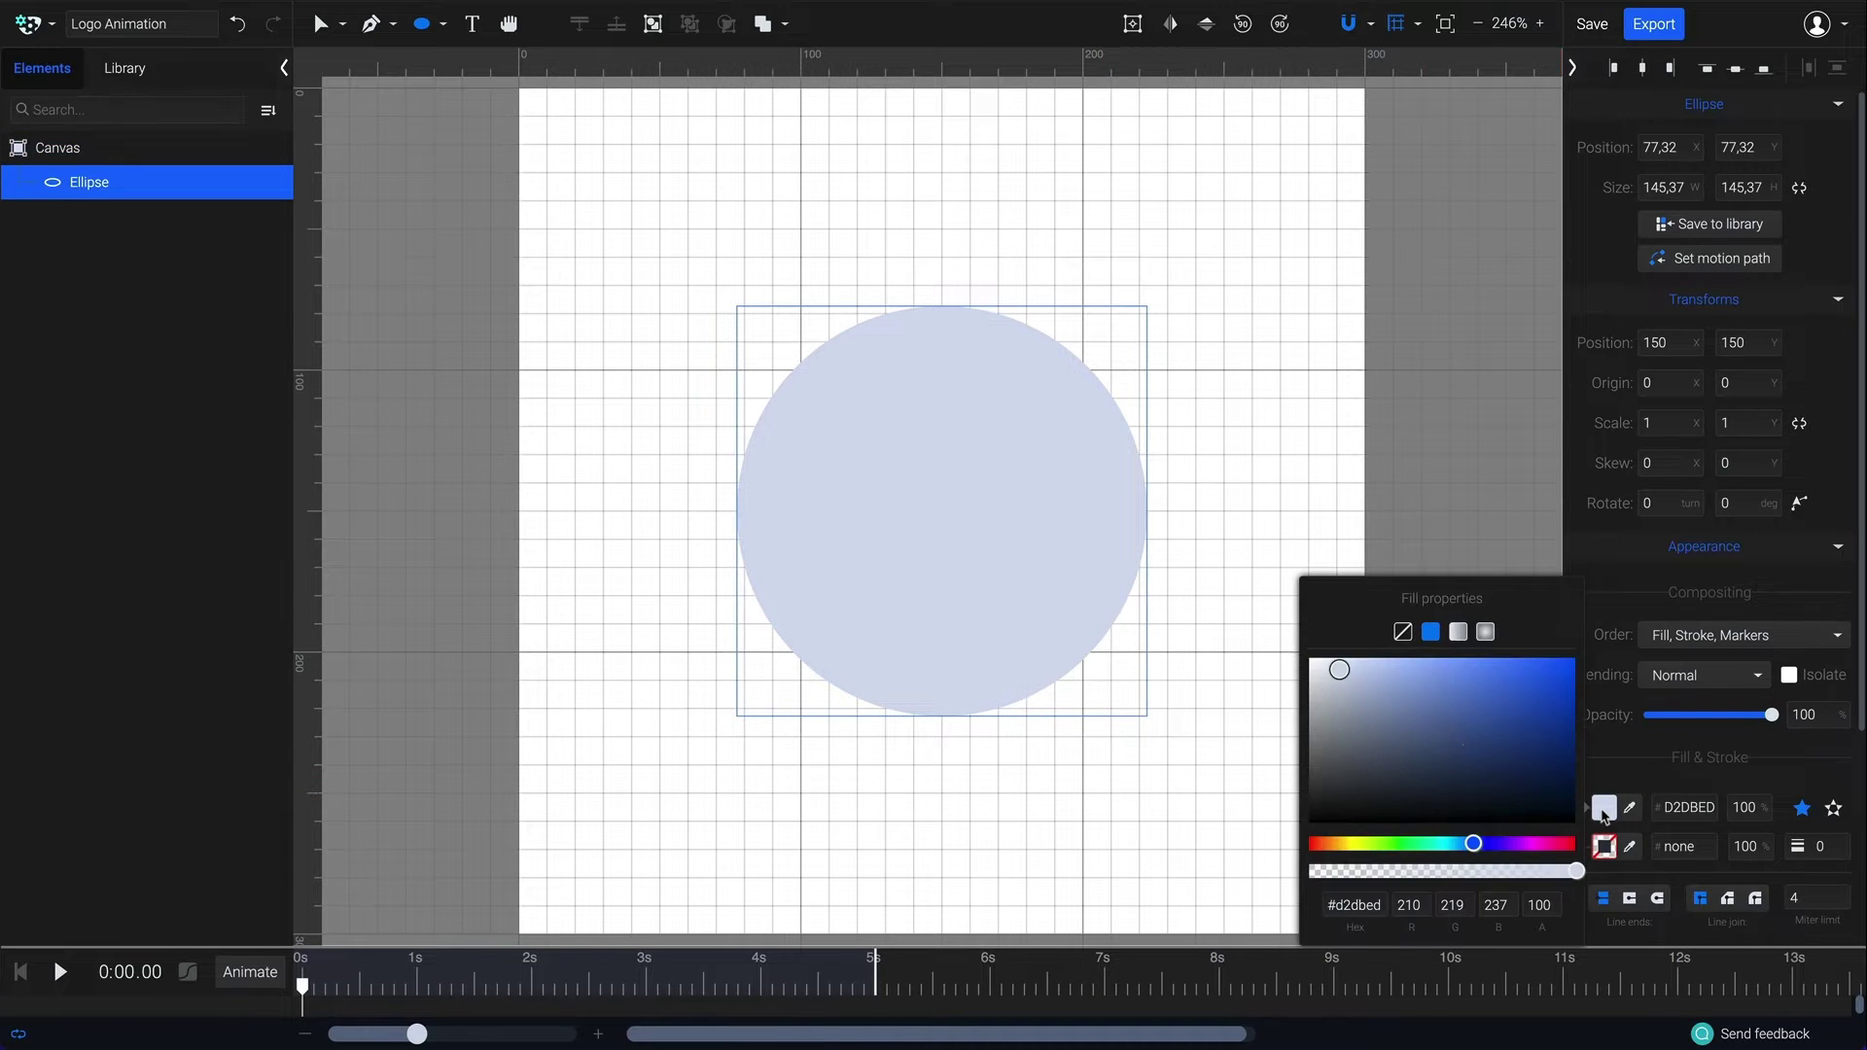
{"action": "left_click", "coordinate": [1313, 762]}
{"action": "left_click_drag", "start_coordinate": [1314, 765], "coordinate": [1292, 826]}
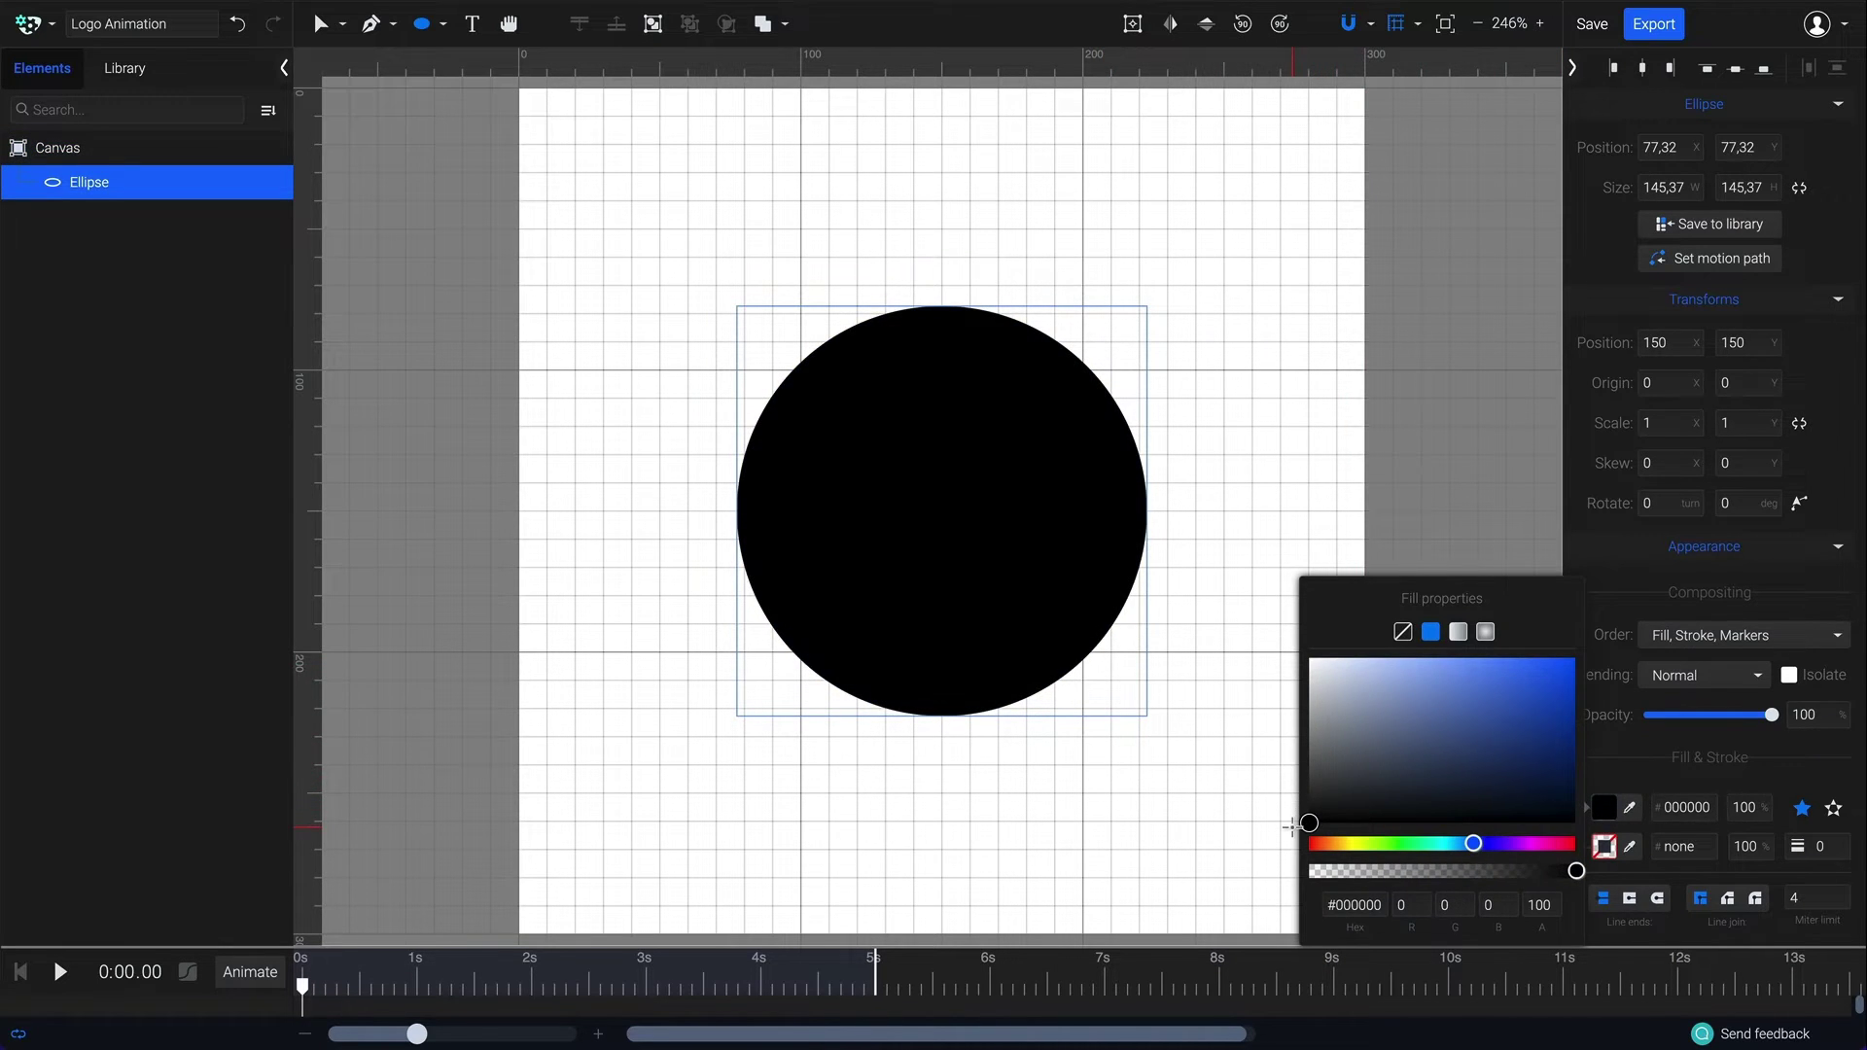
Upload TikTok.jpeg to the library and place it on the canvas above the circle.
{"action": "left_click", "coordinate": [133, 161]}
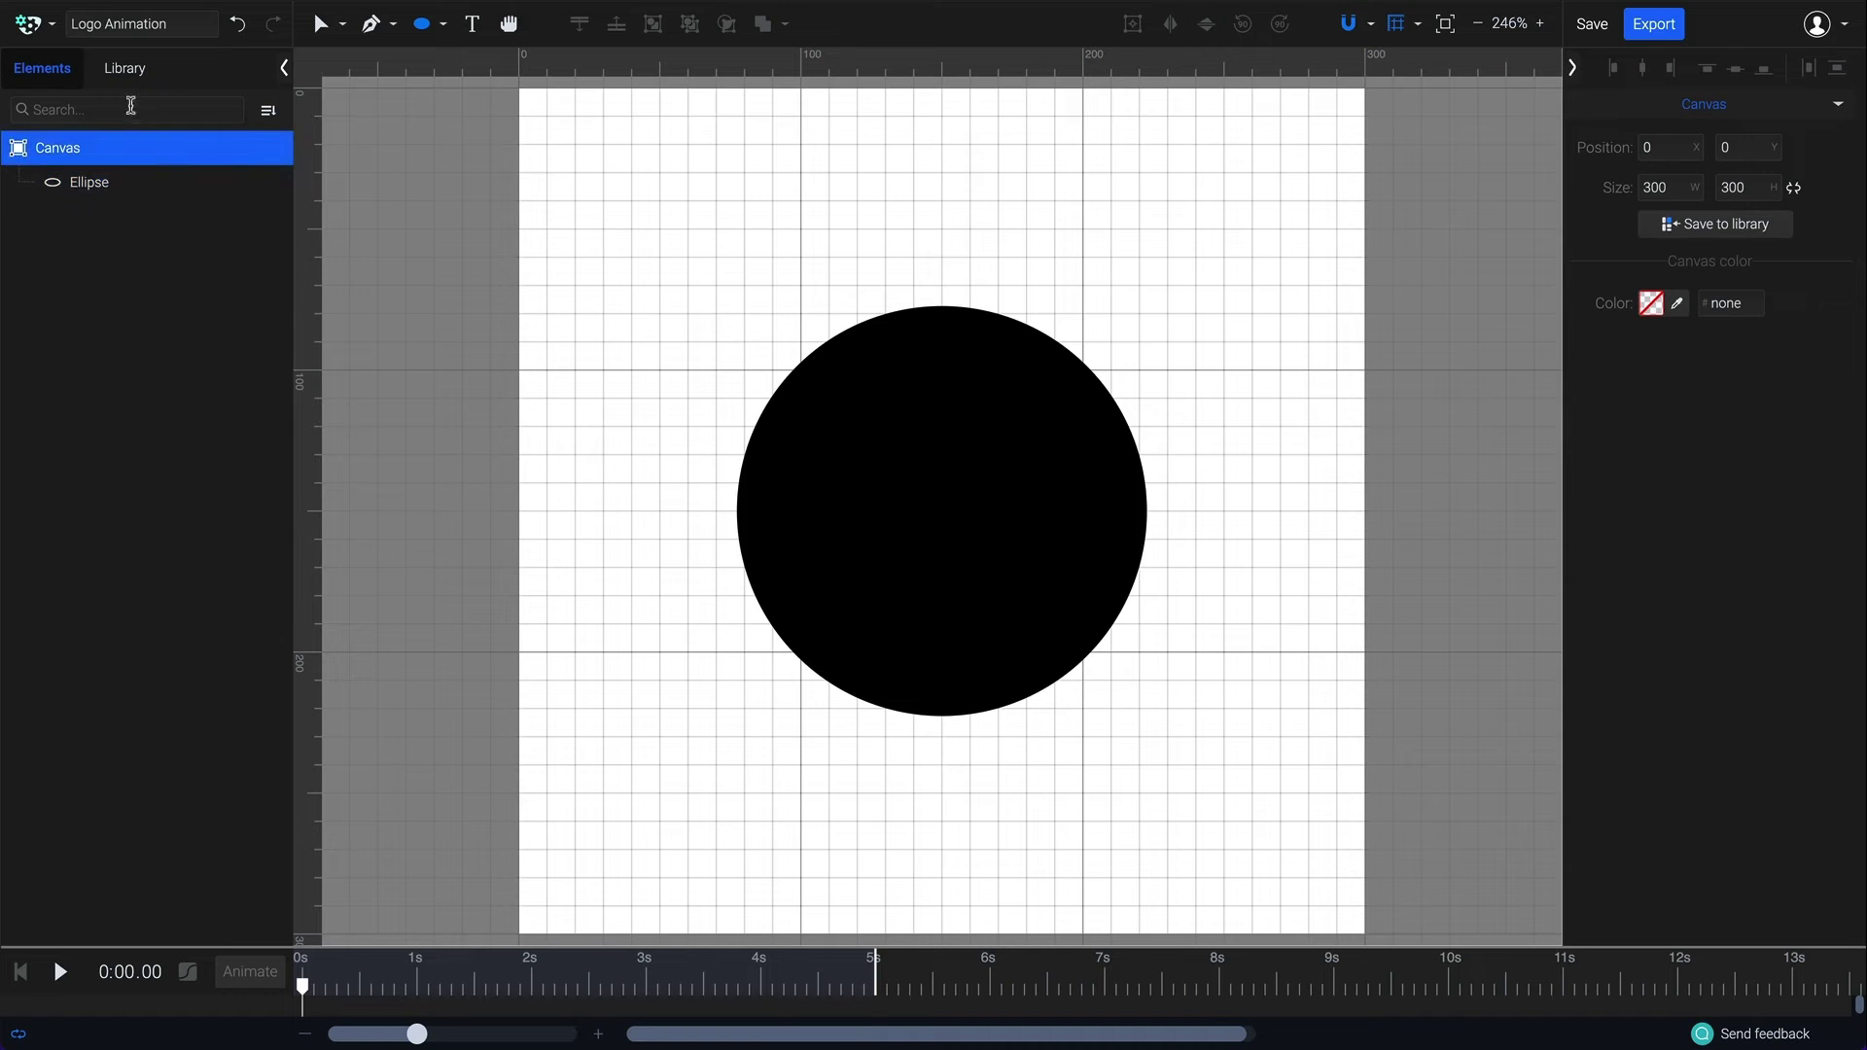
{"action": "left_click", "coordinate": [135, 82]}
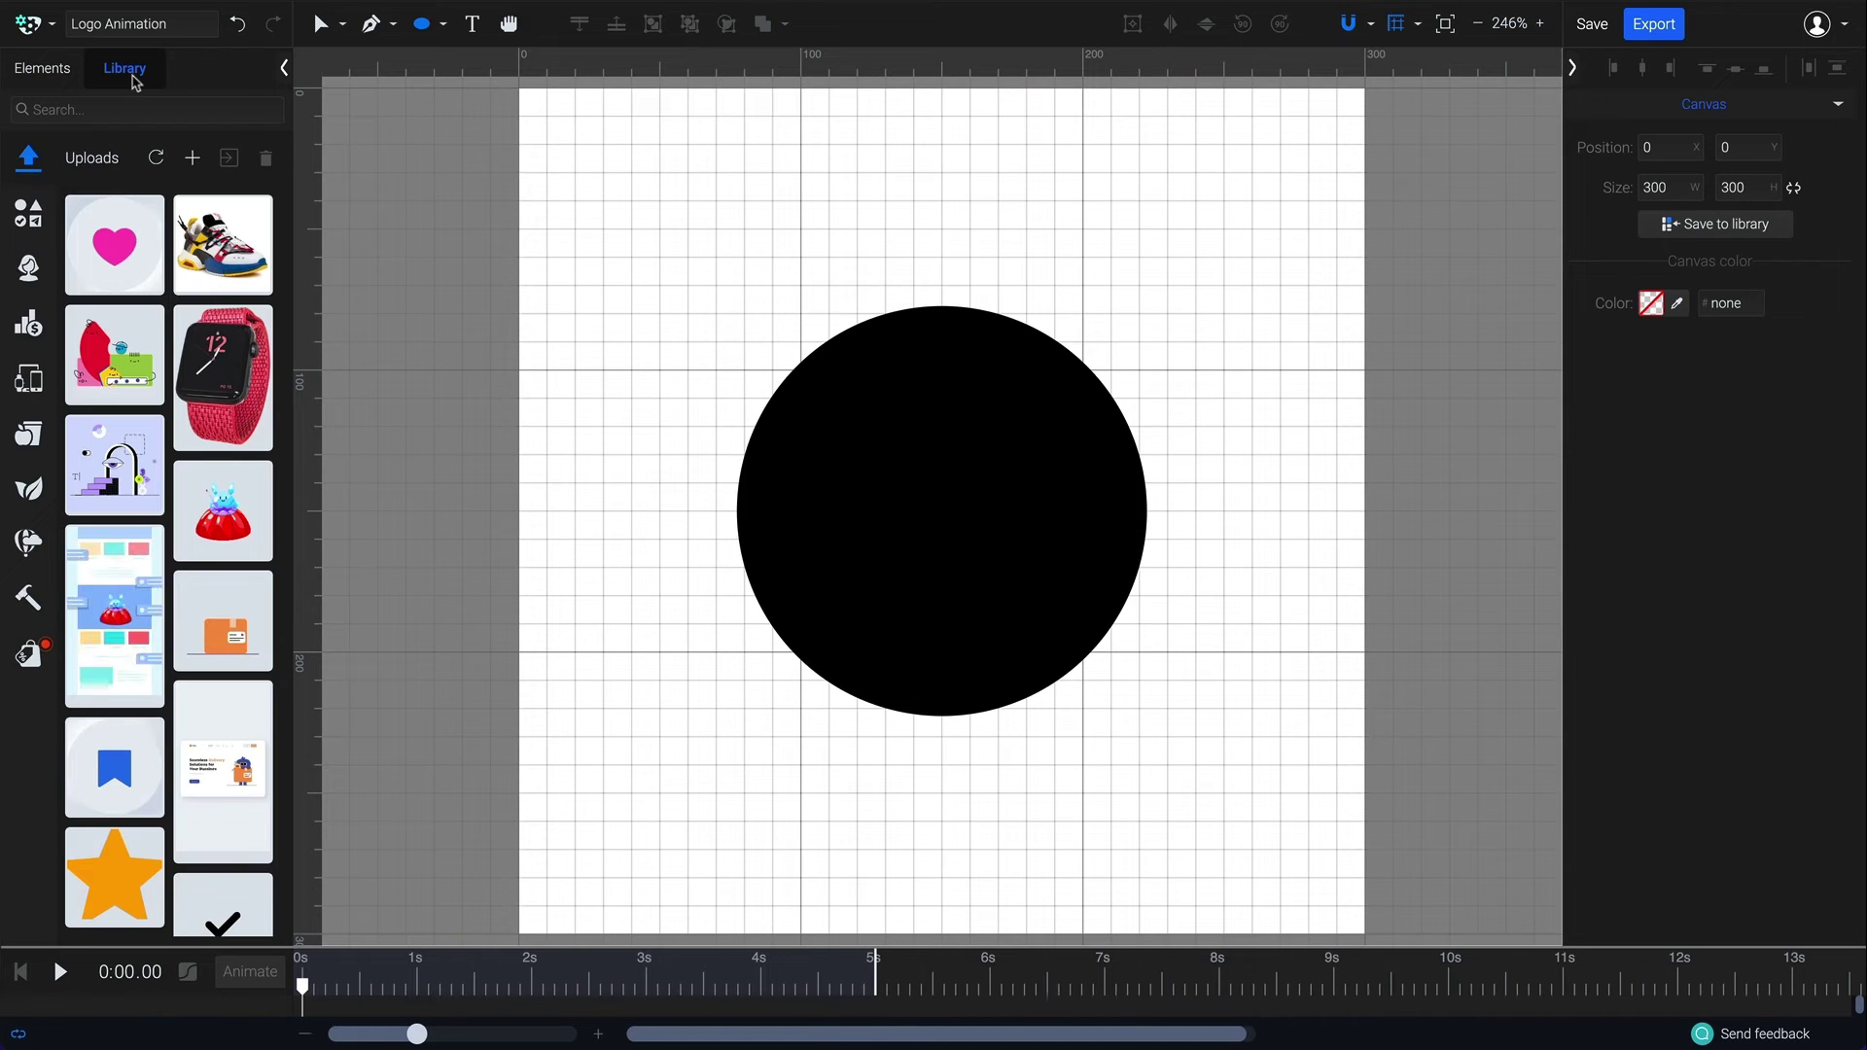
{"action": "left_click", "coordinate": [191, 164]}
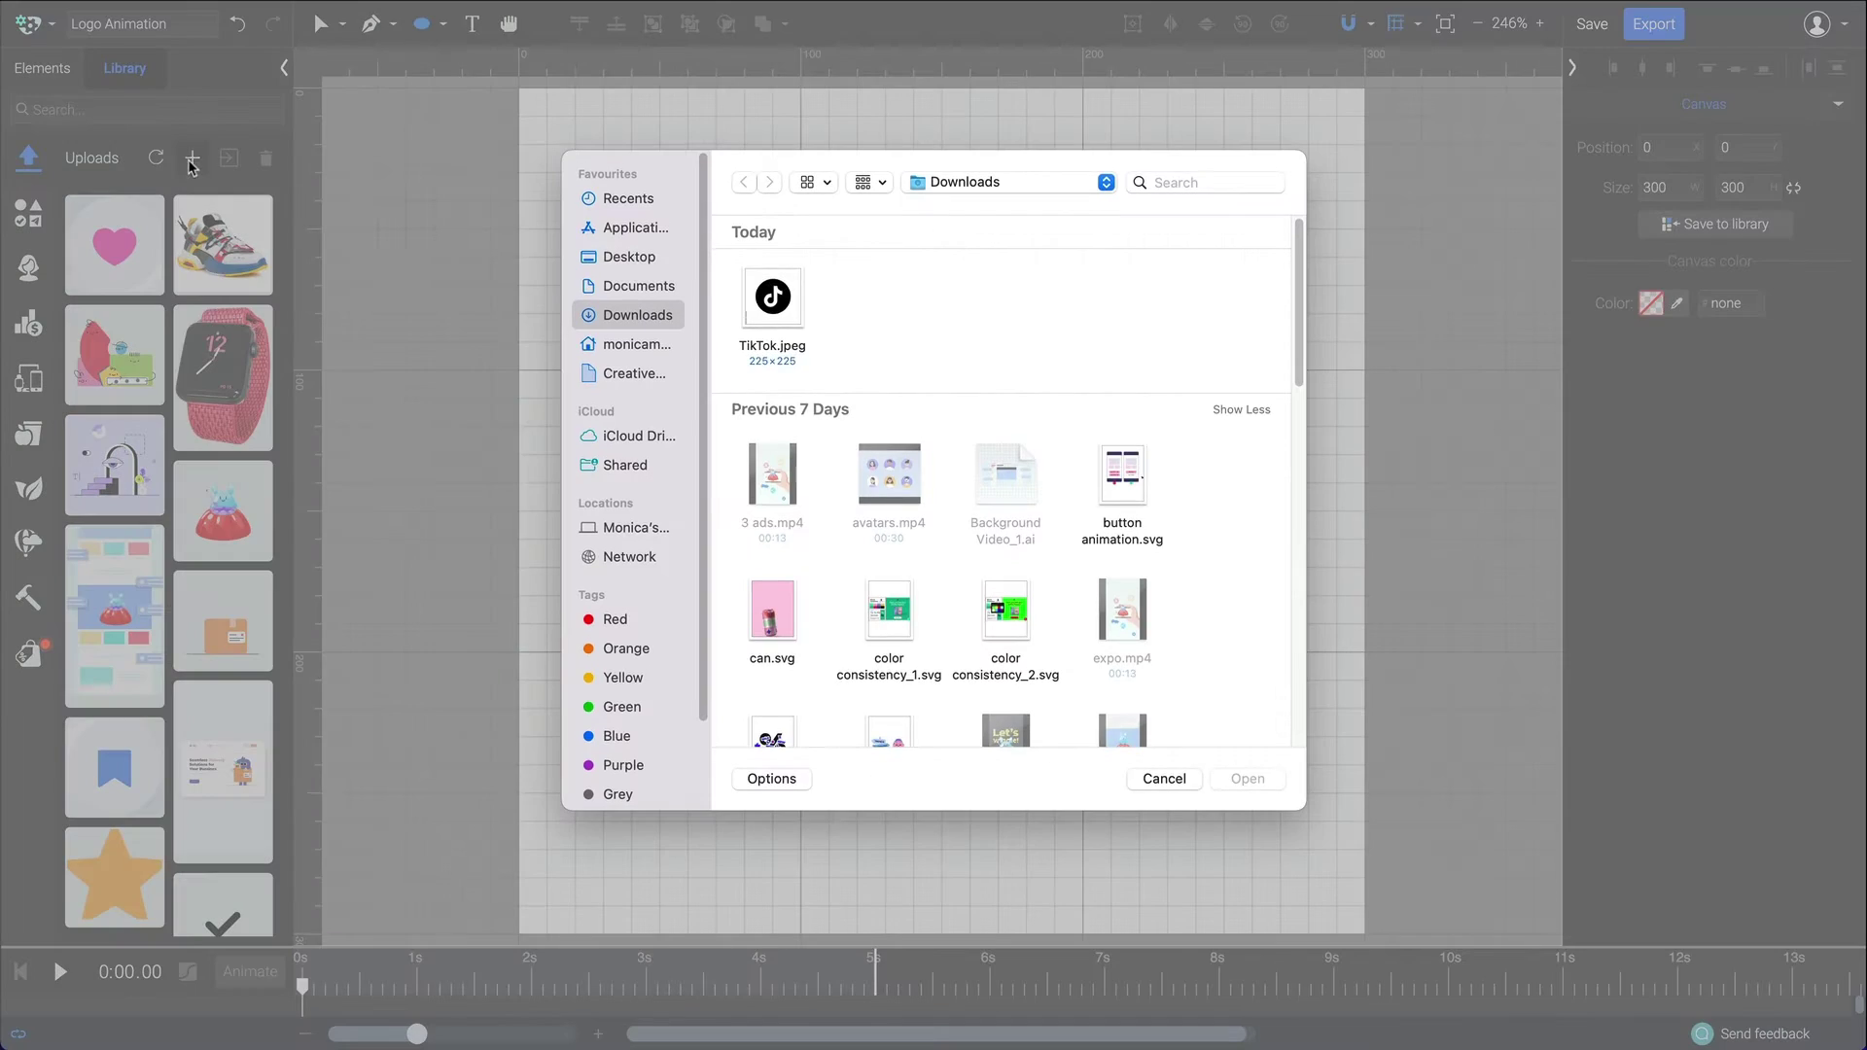
{"action": "left_click", "coordinate": [770, 309]}
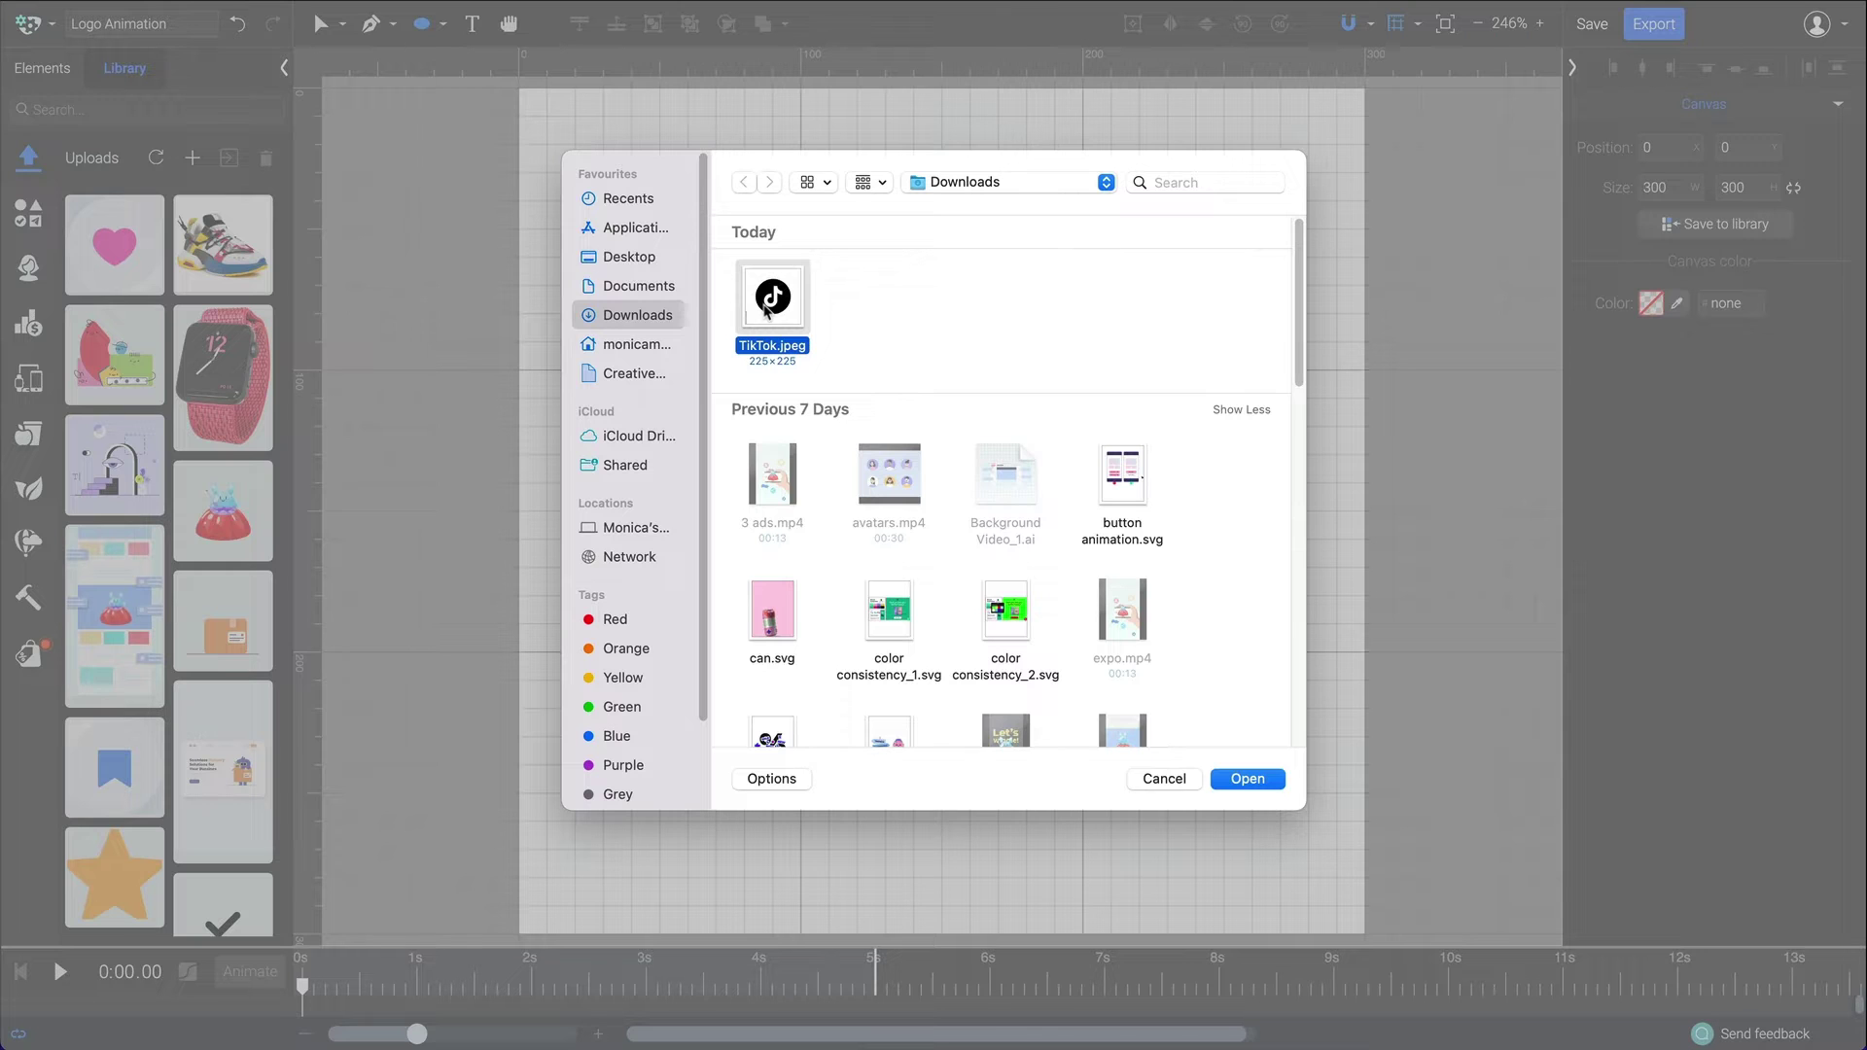
{"action": "left_click", "coordinate": [1247, 779]}
{"action": "left_click", "coordinate": [114, 243]}
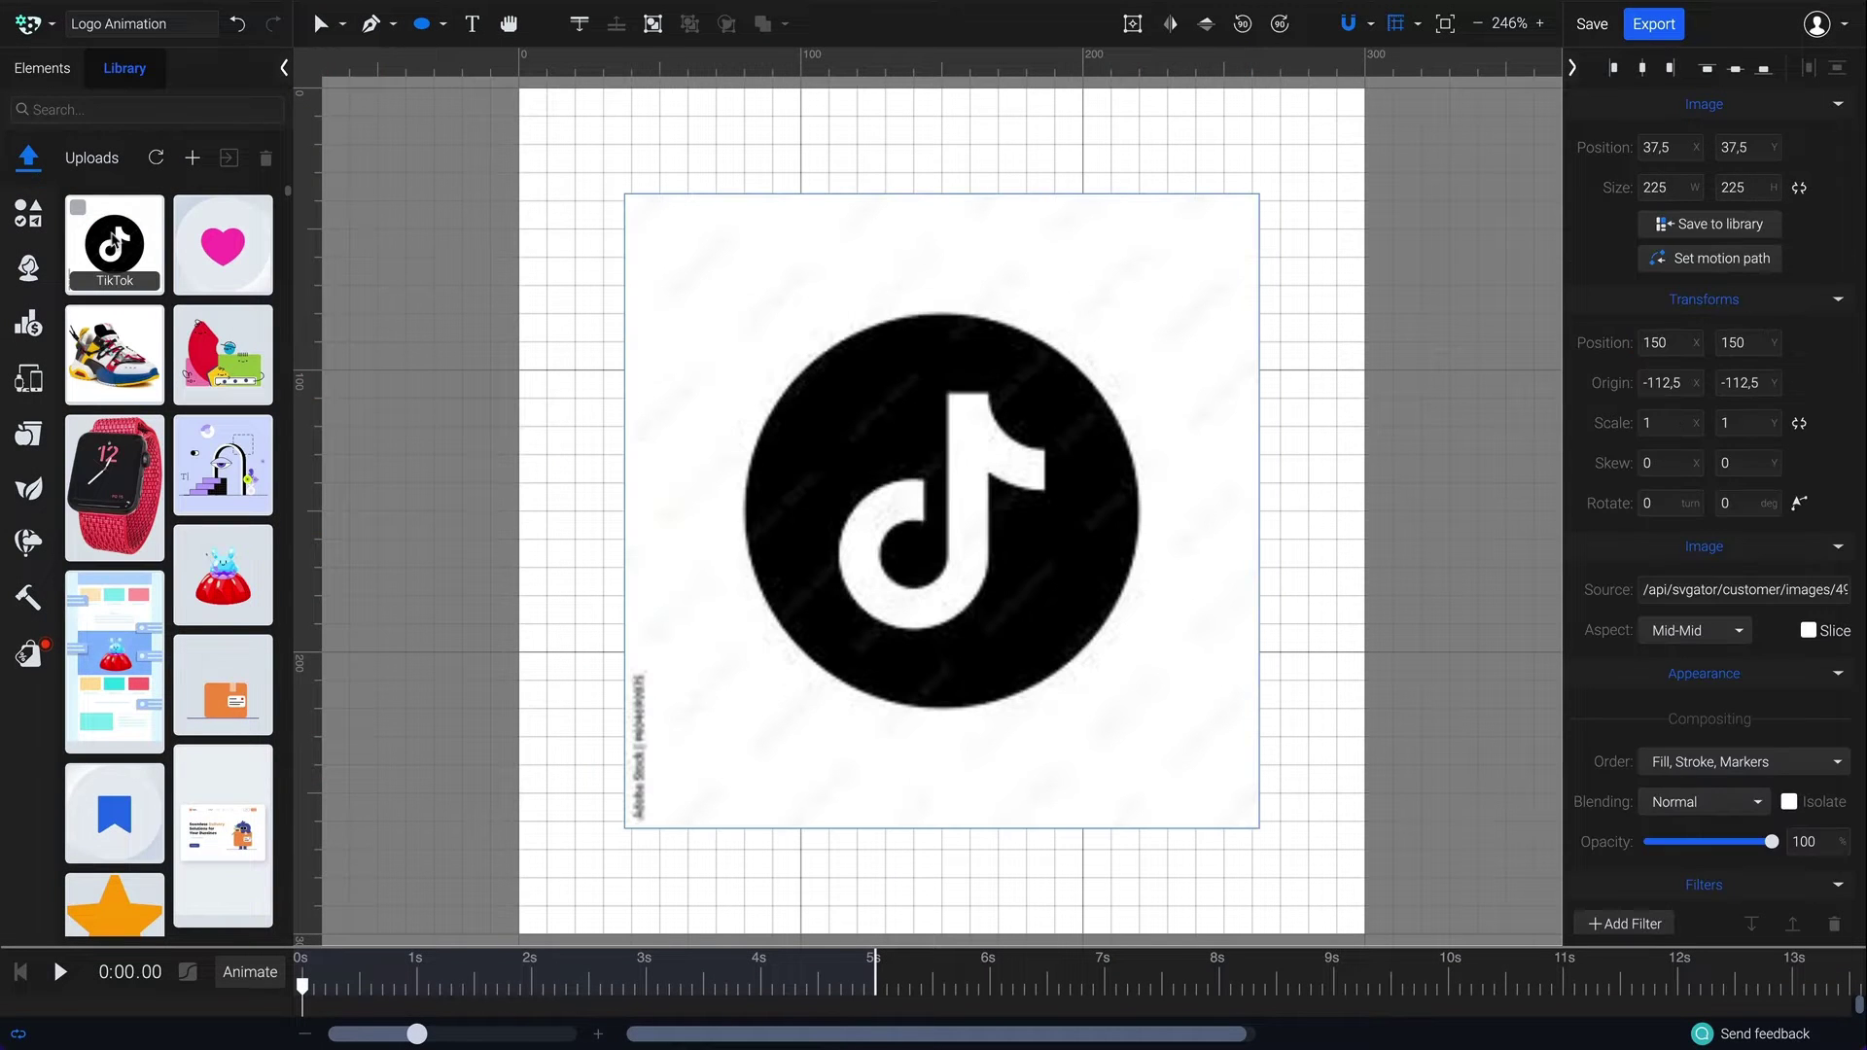
{"action": "left_click", "coordinate": [43, 68]}
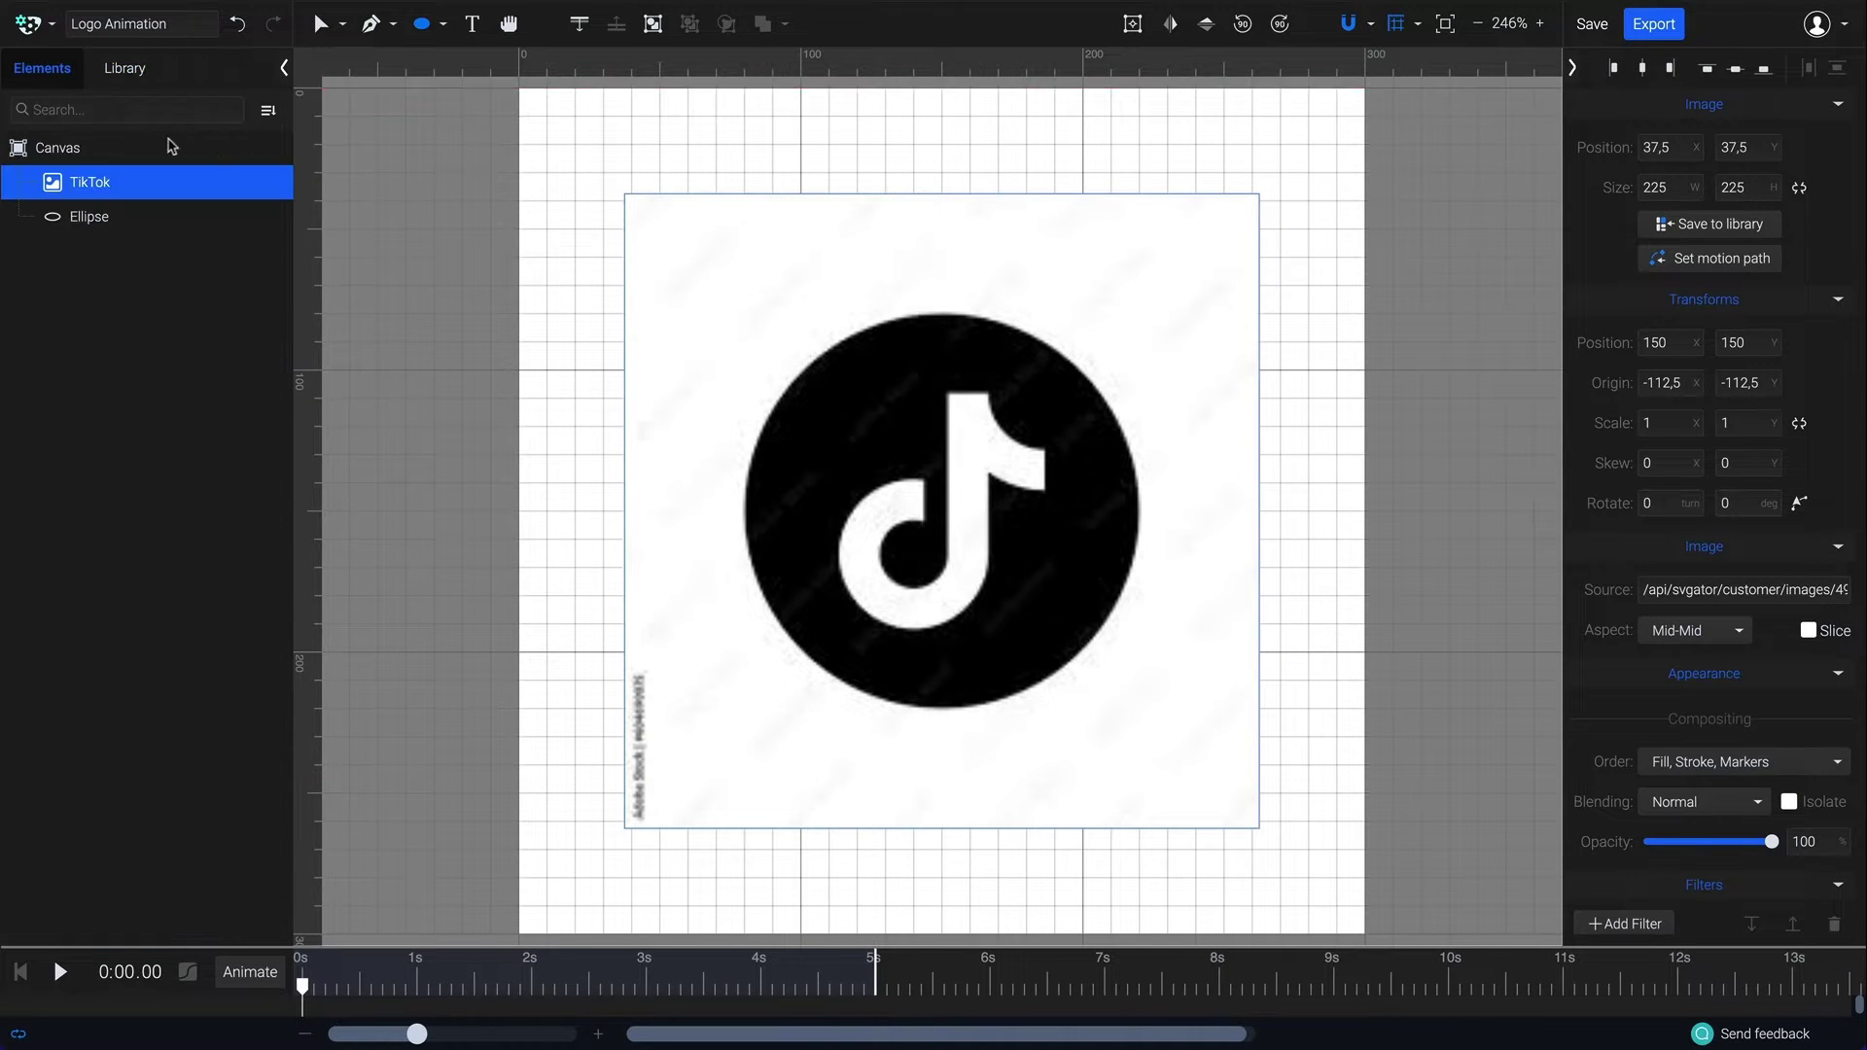
Lock the TikTok and circle layers and zoom in on the logo.
{"action": "left_click", "coordinate": [246, 182]}
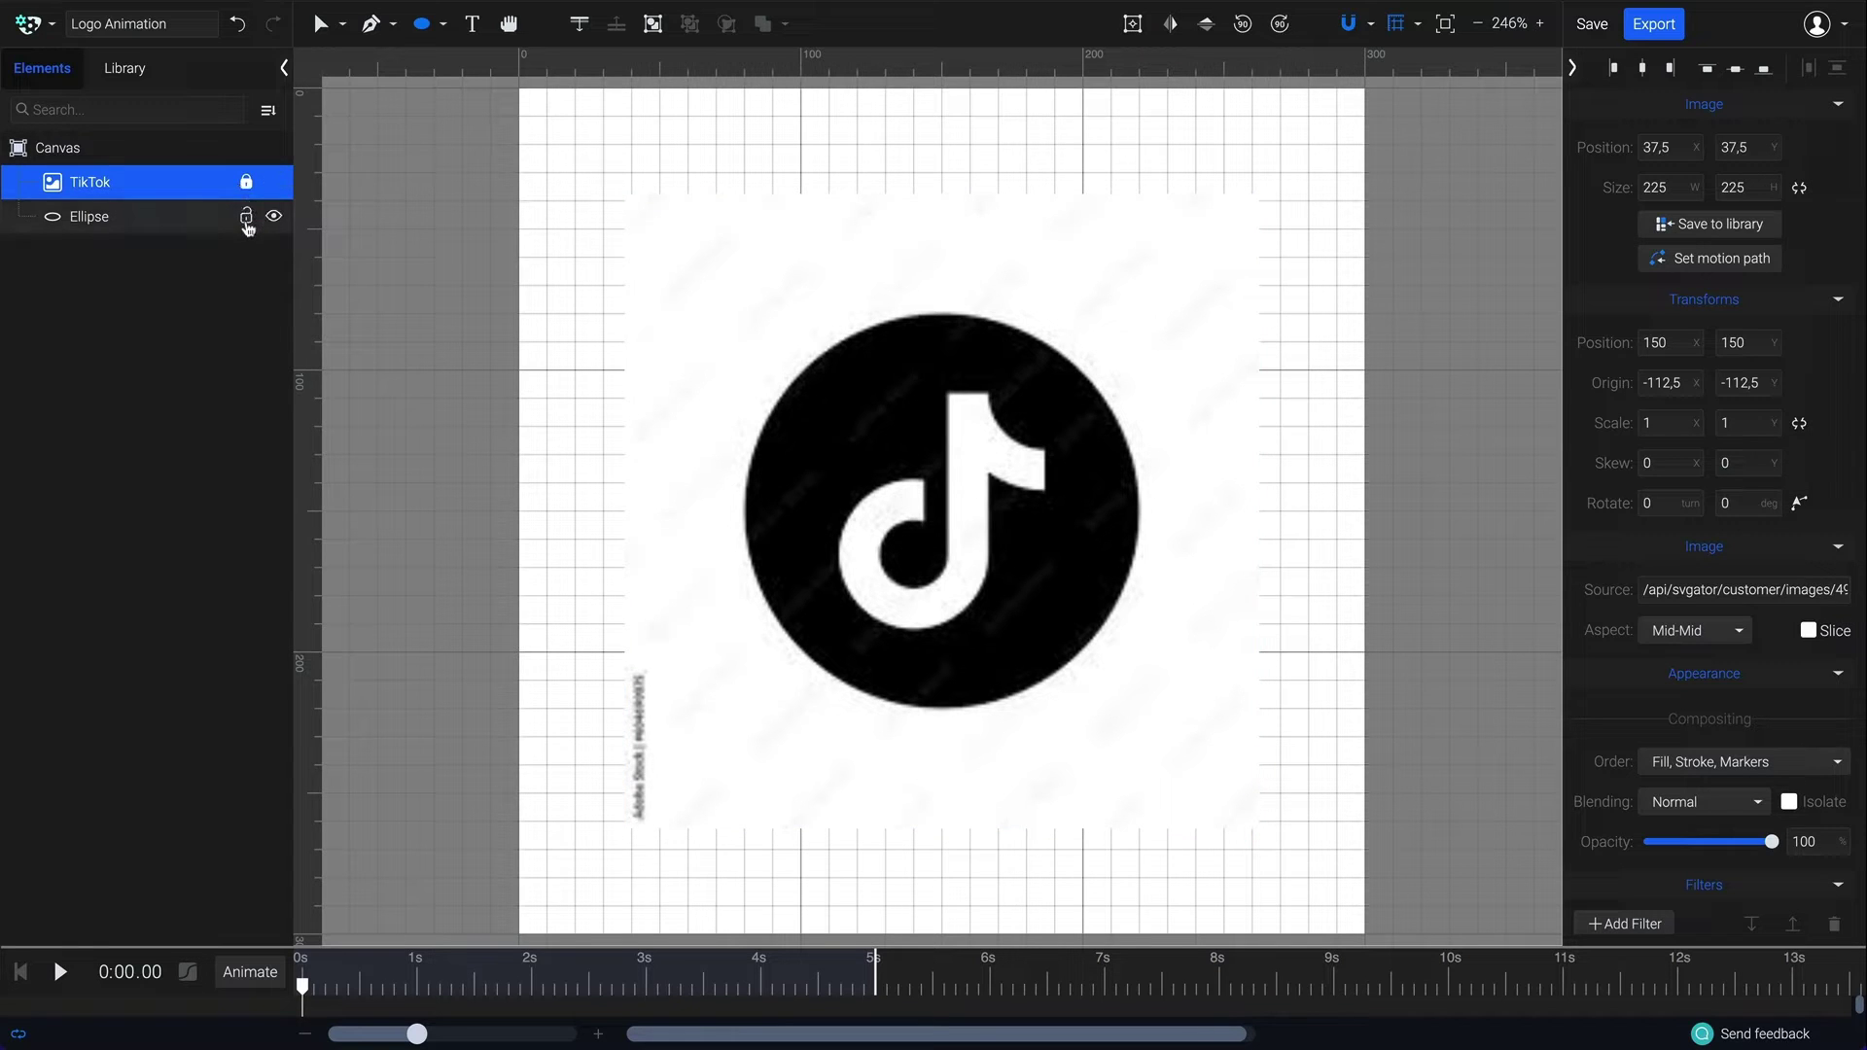
{"action": "left_click", "coordinate": [246, 217]}
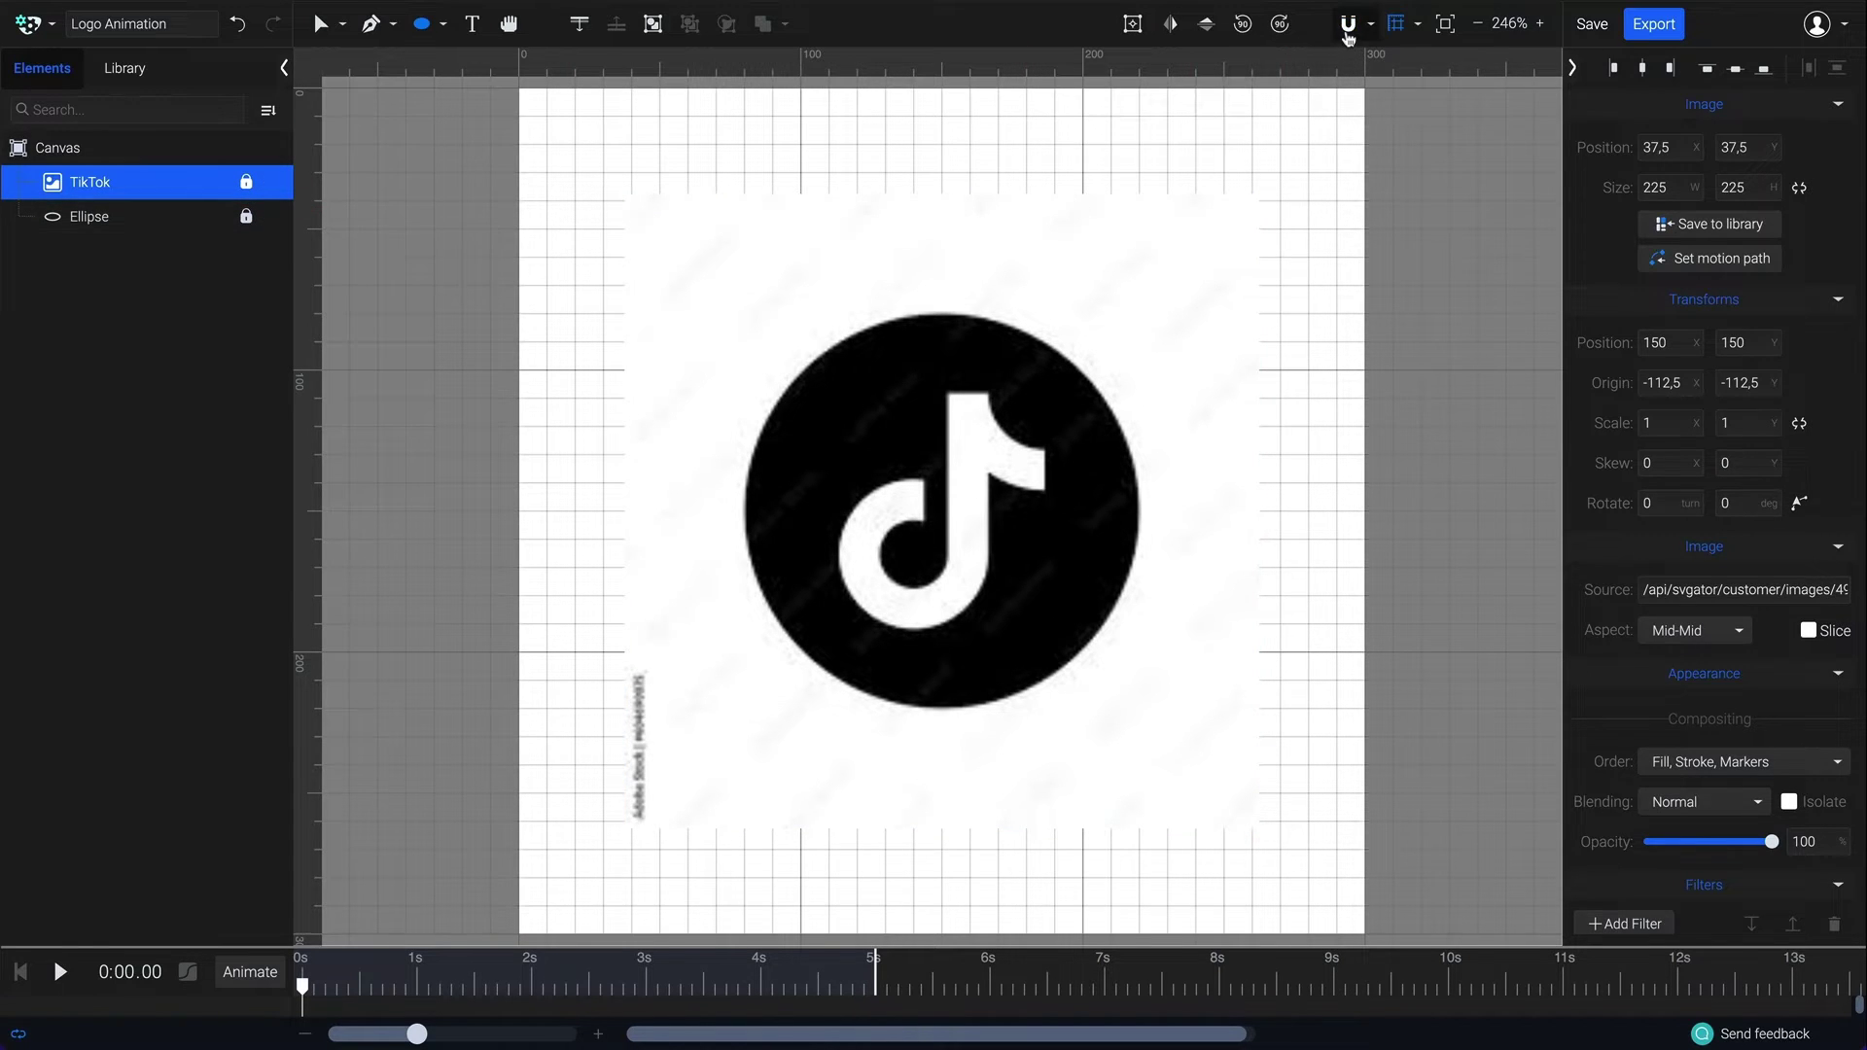
{"action": "left_click", "coordinate": [1540, 23]}
{"action": "left_click", "coordinate": [1540, 24]}
{"action": "left_click", "coordinate": [1540, 23]}
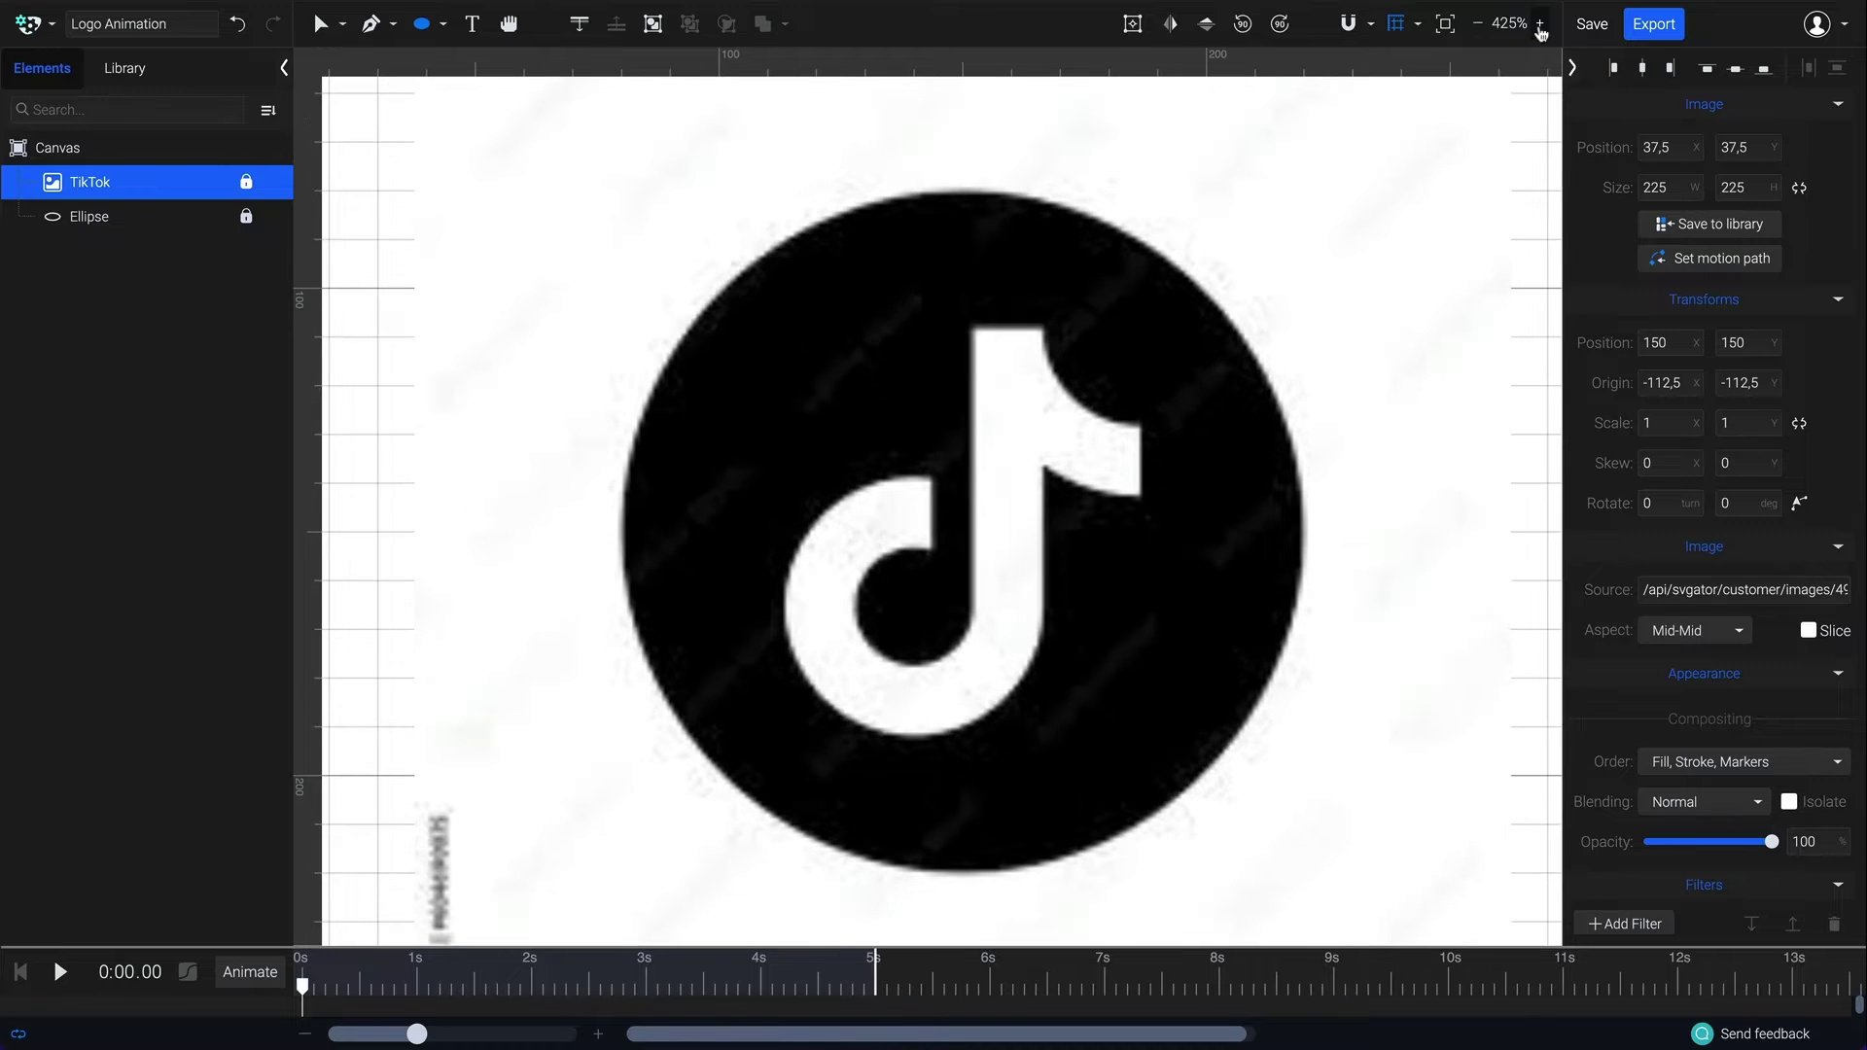
Trace the note's round base with a no-fill ellipse ring of stroke width 15, slightly shrunk to fit.
{"action": "left_click_drag", "start_coordinate": [917, 608], "coordinate": [959, 762]}
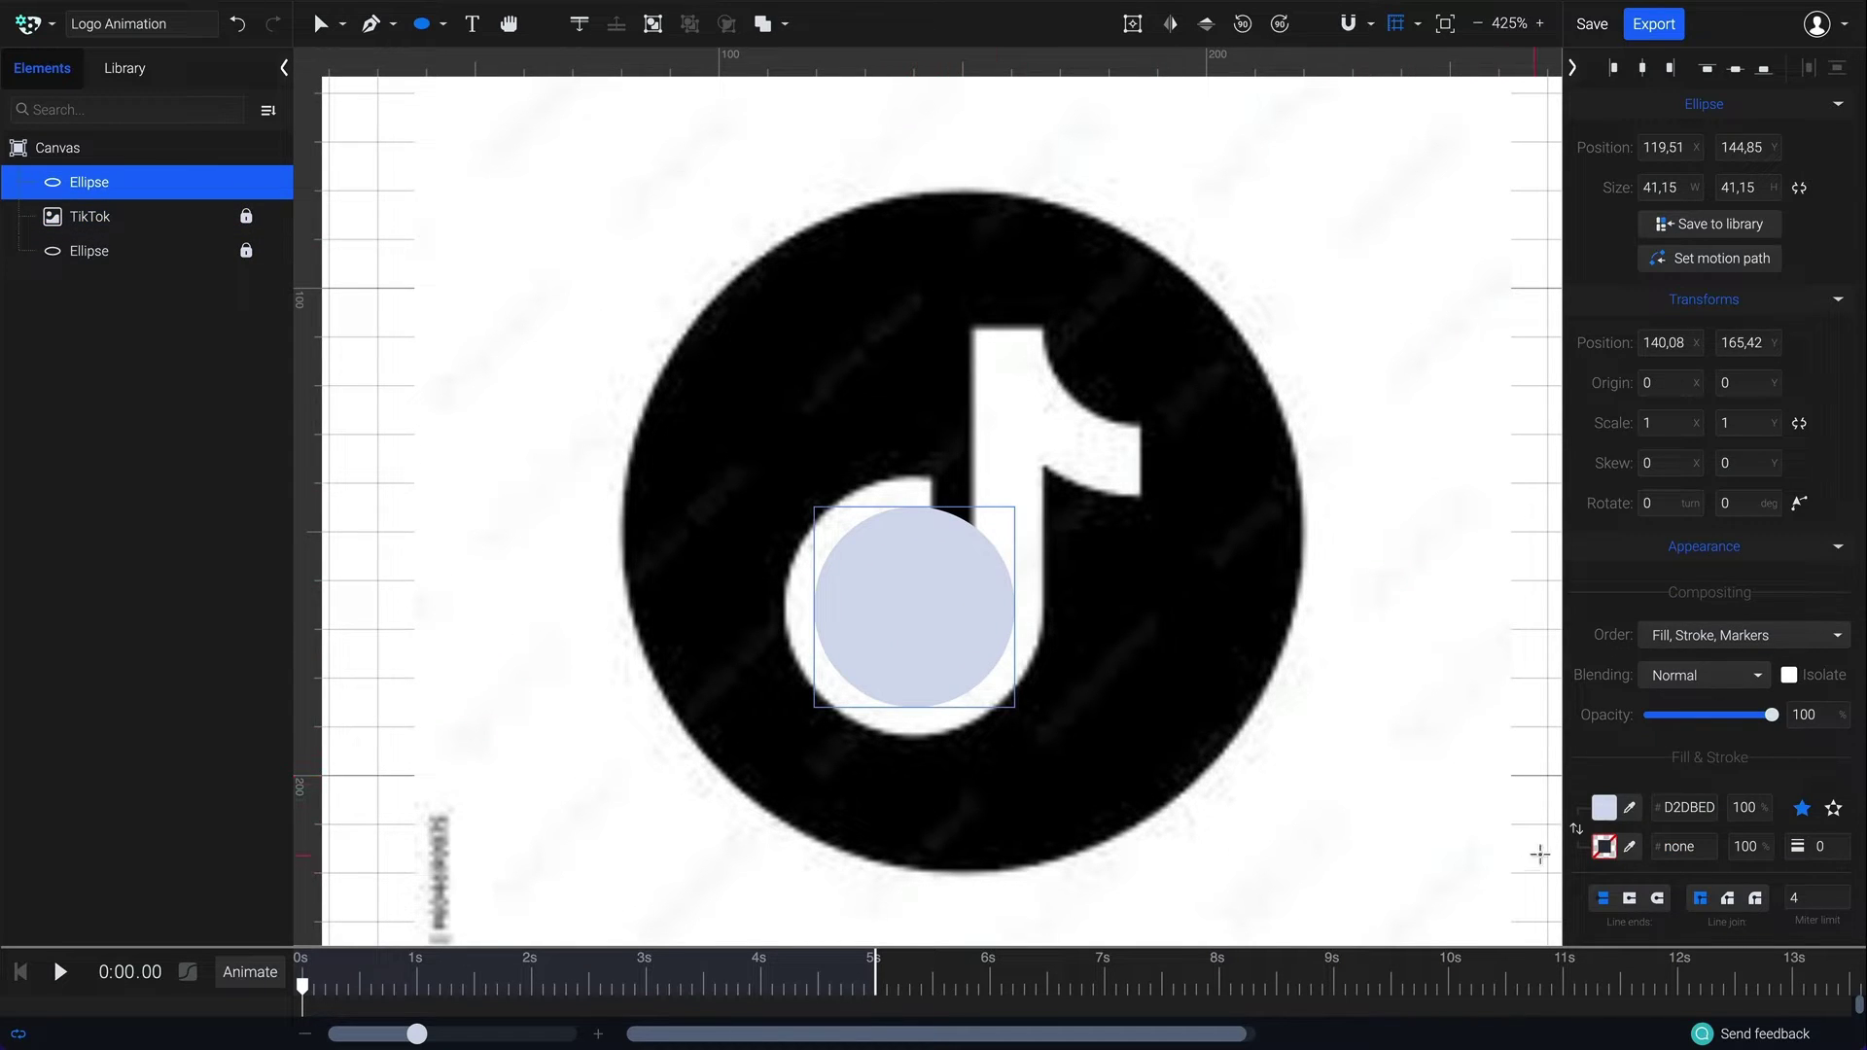
{"action": "left_click", "coordinate": [1575, 835]}
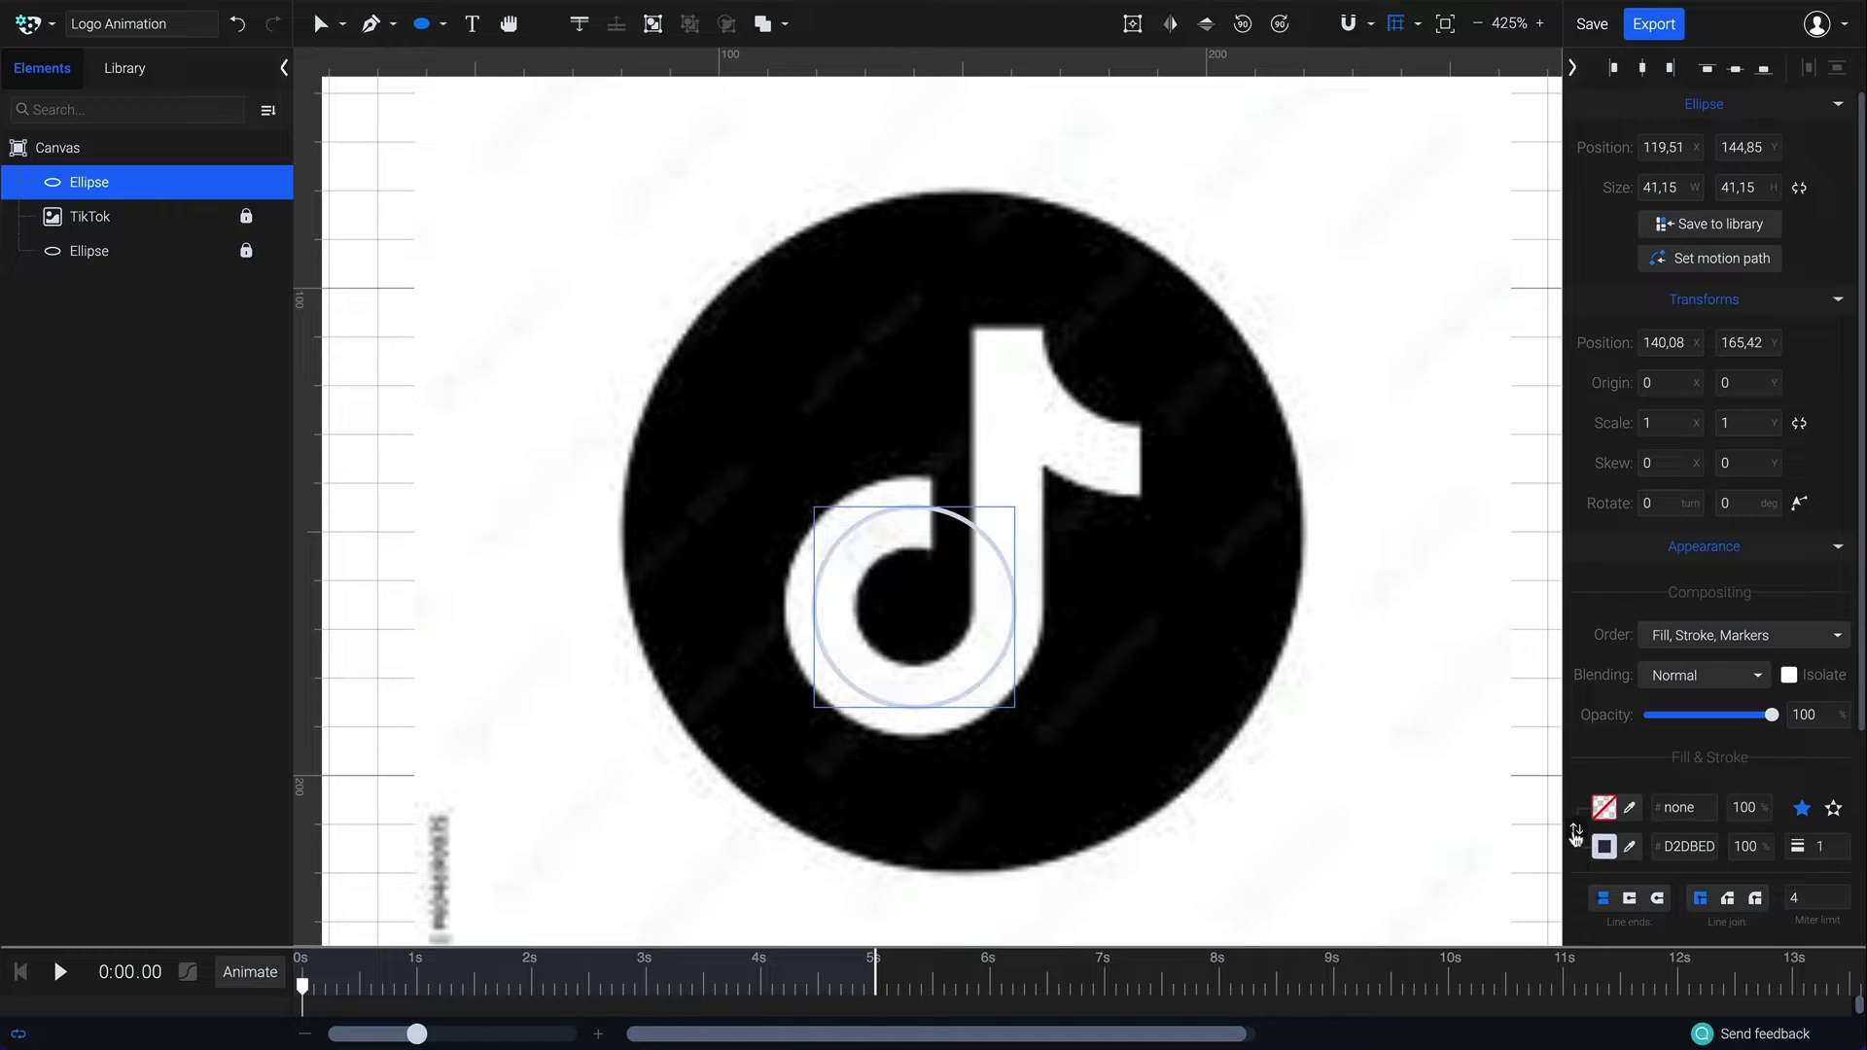
{"action": "left_click", "coordinate": [1827, 846]}
{"action": "key", "text": "Return"}
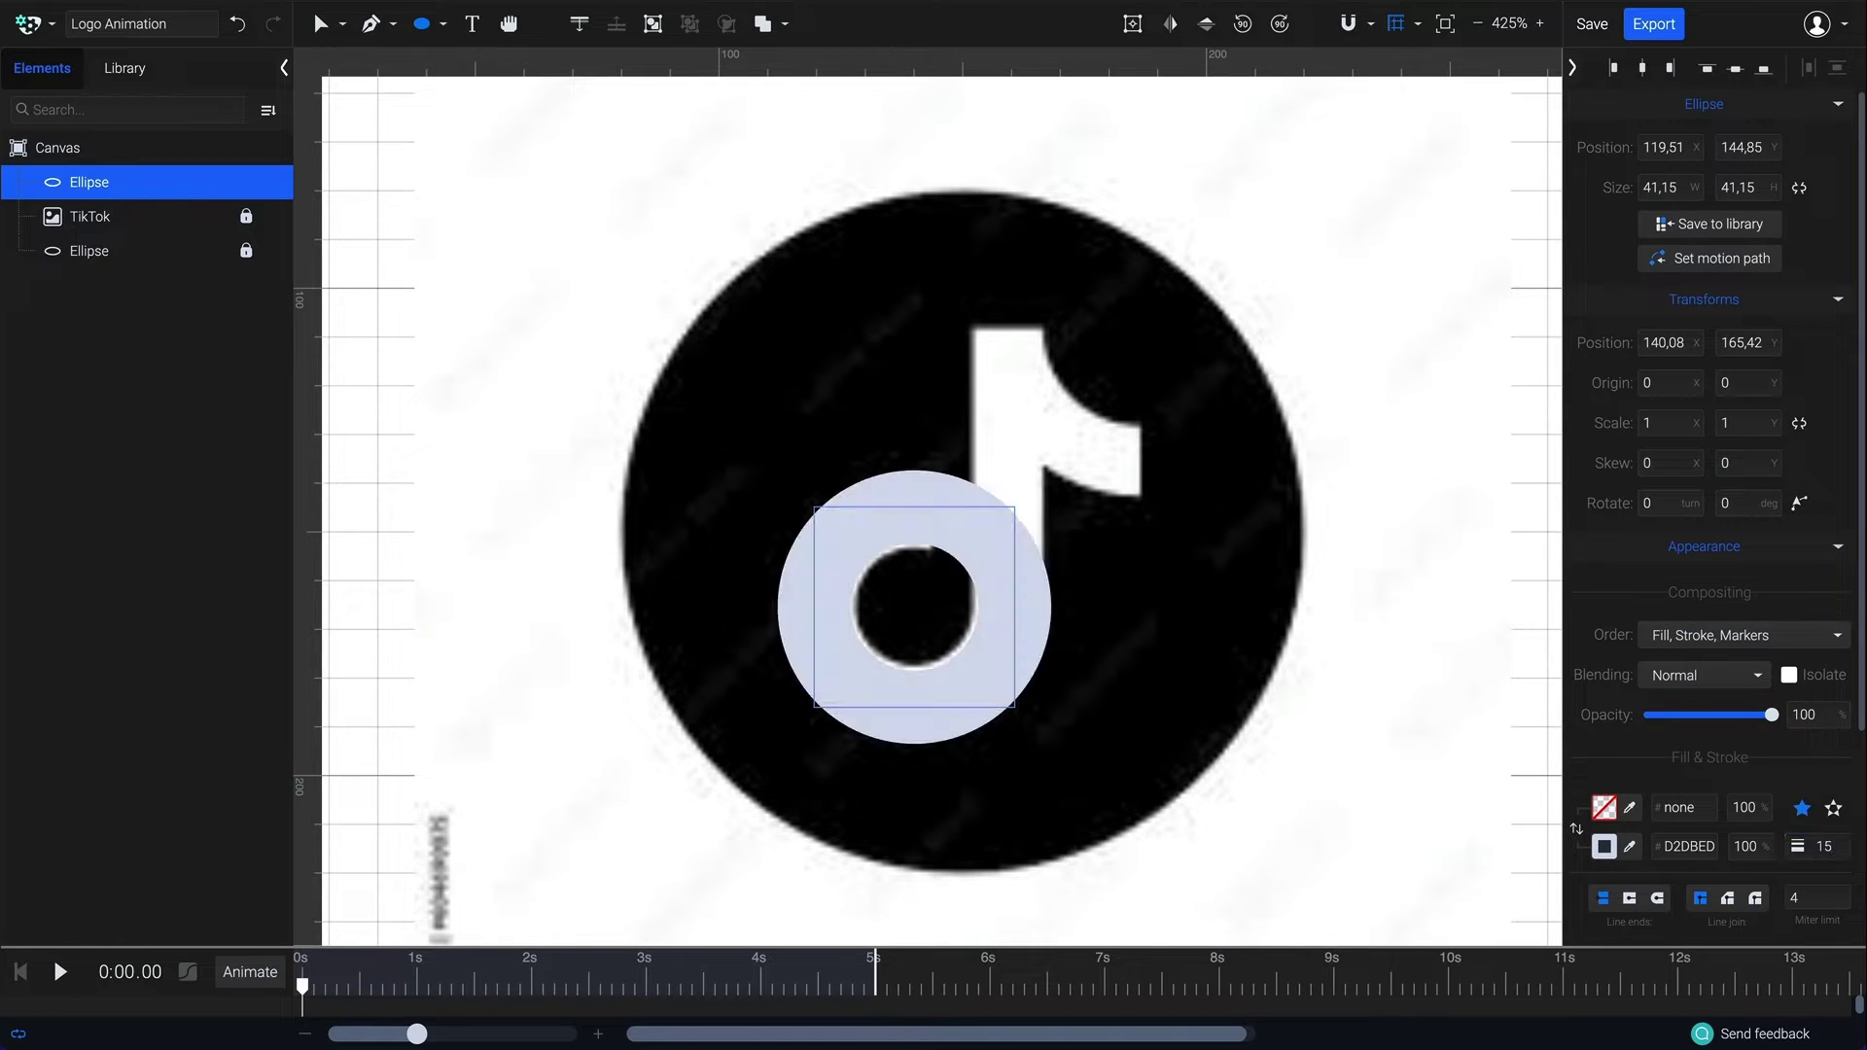
{"action": "left_click", "coordinate": [327, 25]}
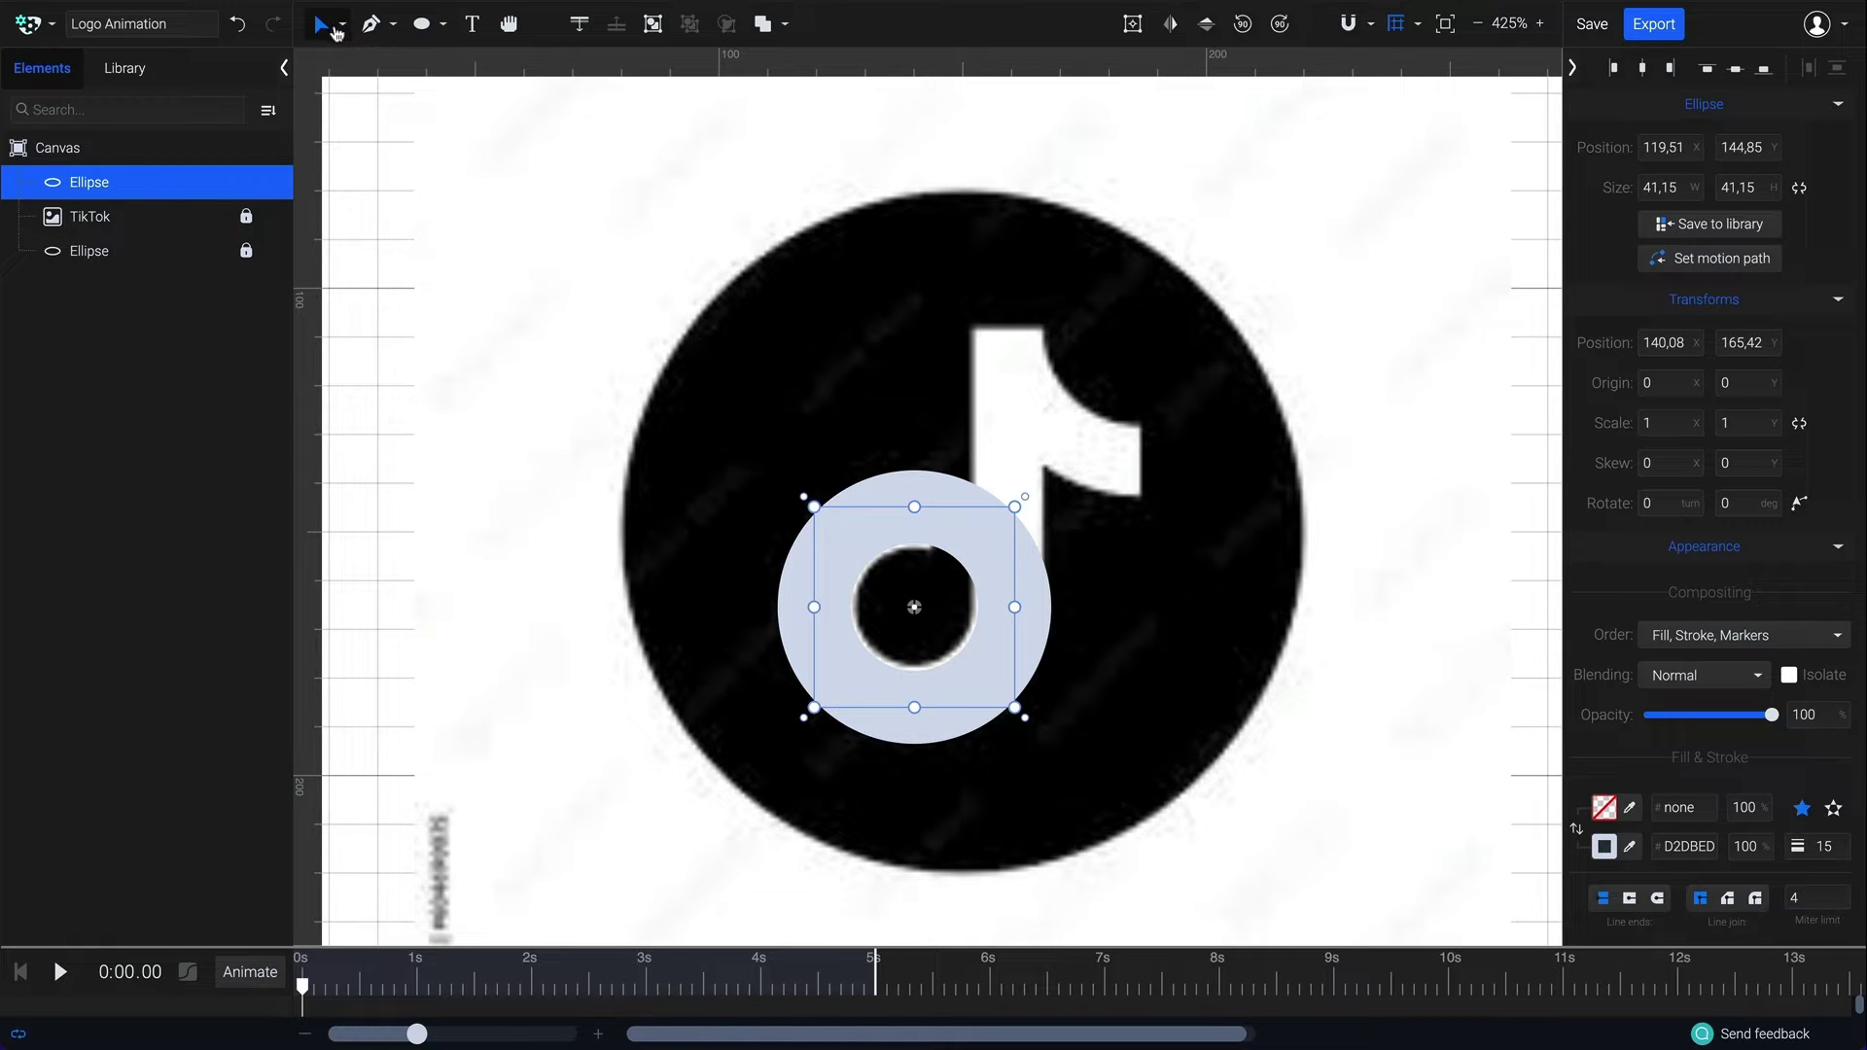
{"action": "left_click_drag", "start_coordinate": [1014, 506], "coordinate": [1014, 517]}
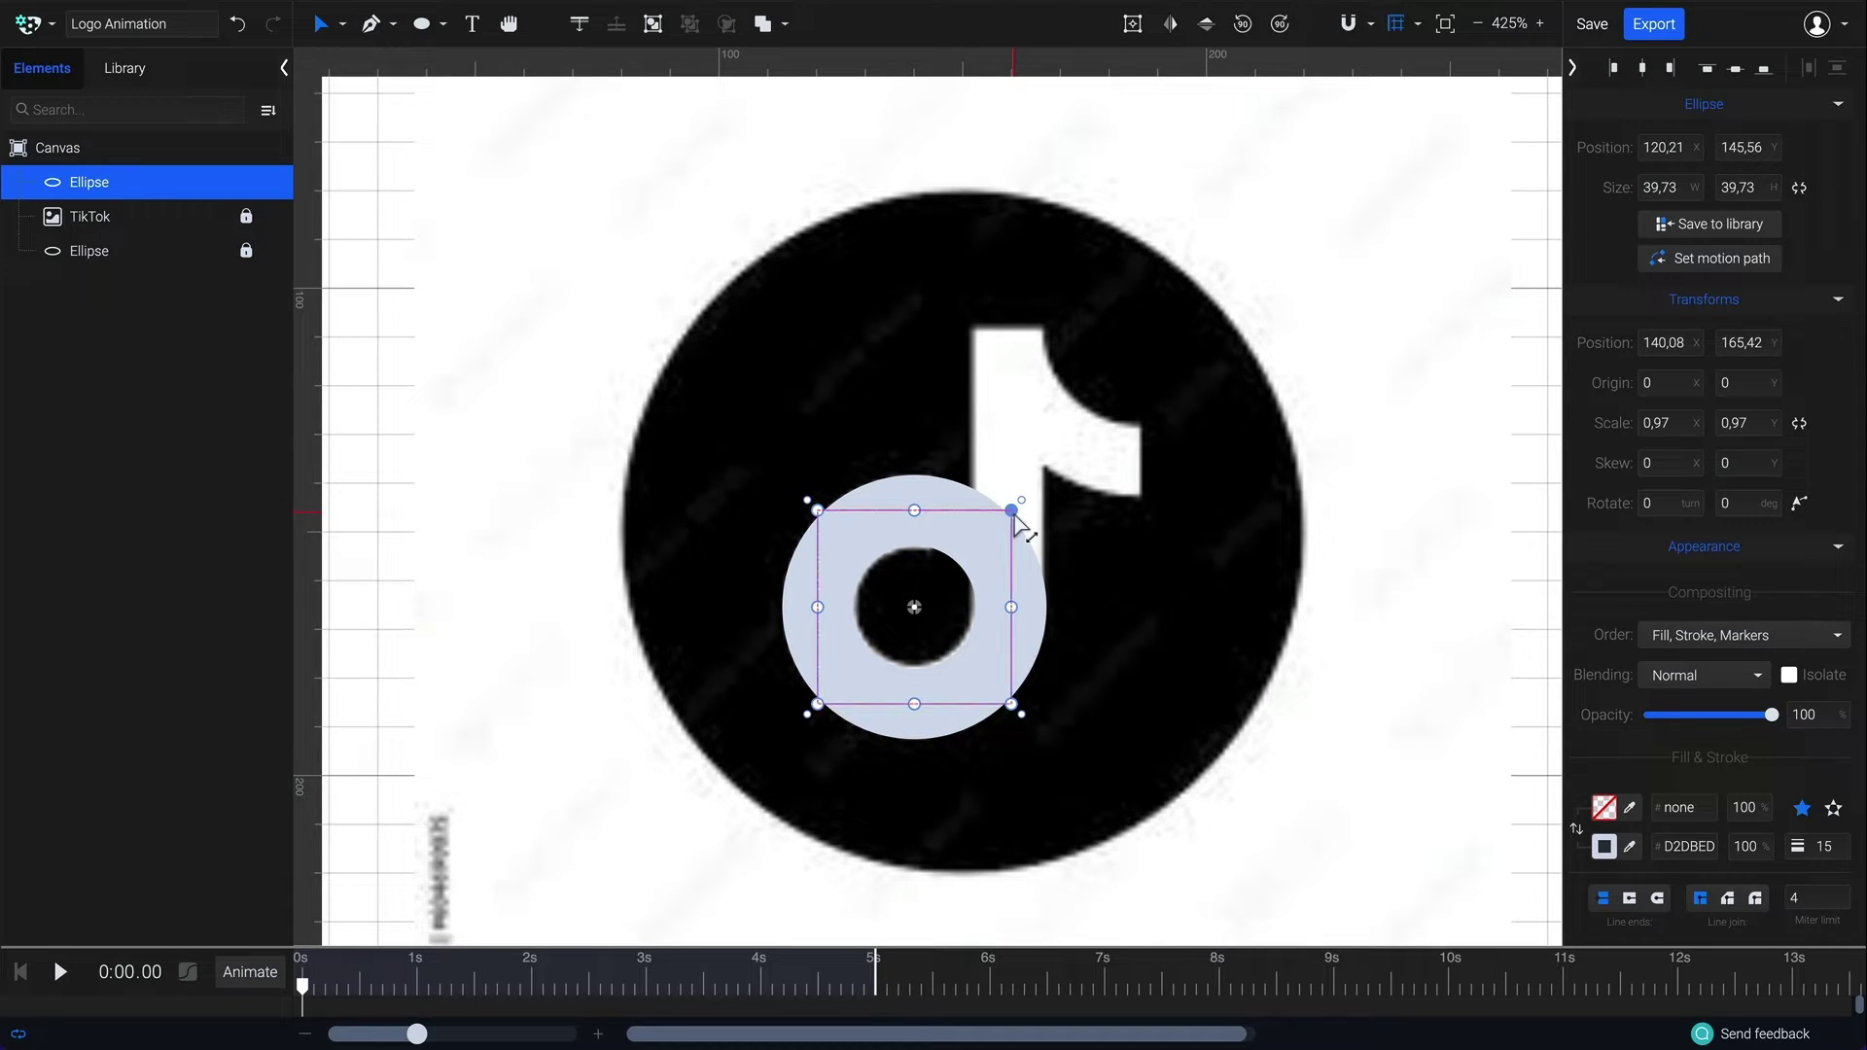
Convert the ring to a path, add two nodes on its upper-right arc and delete one to open it.
{"action": "right_click", "coordinate": [987, 534]}
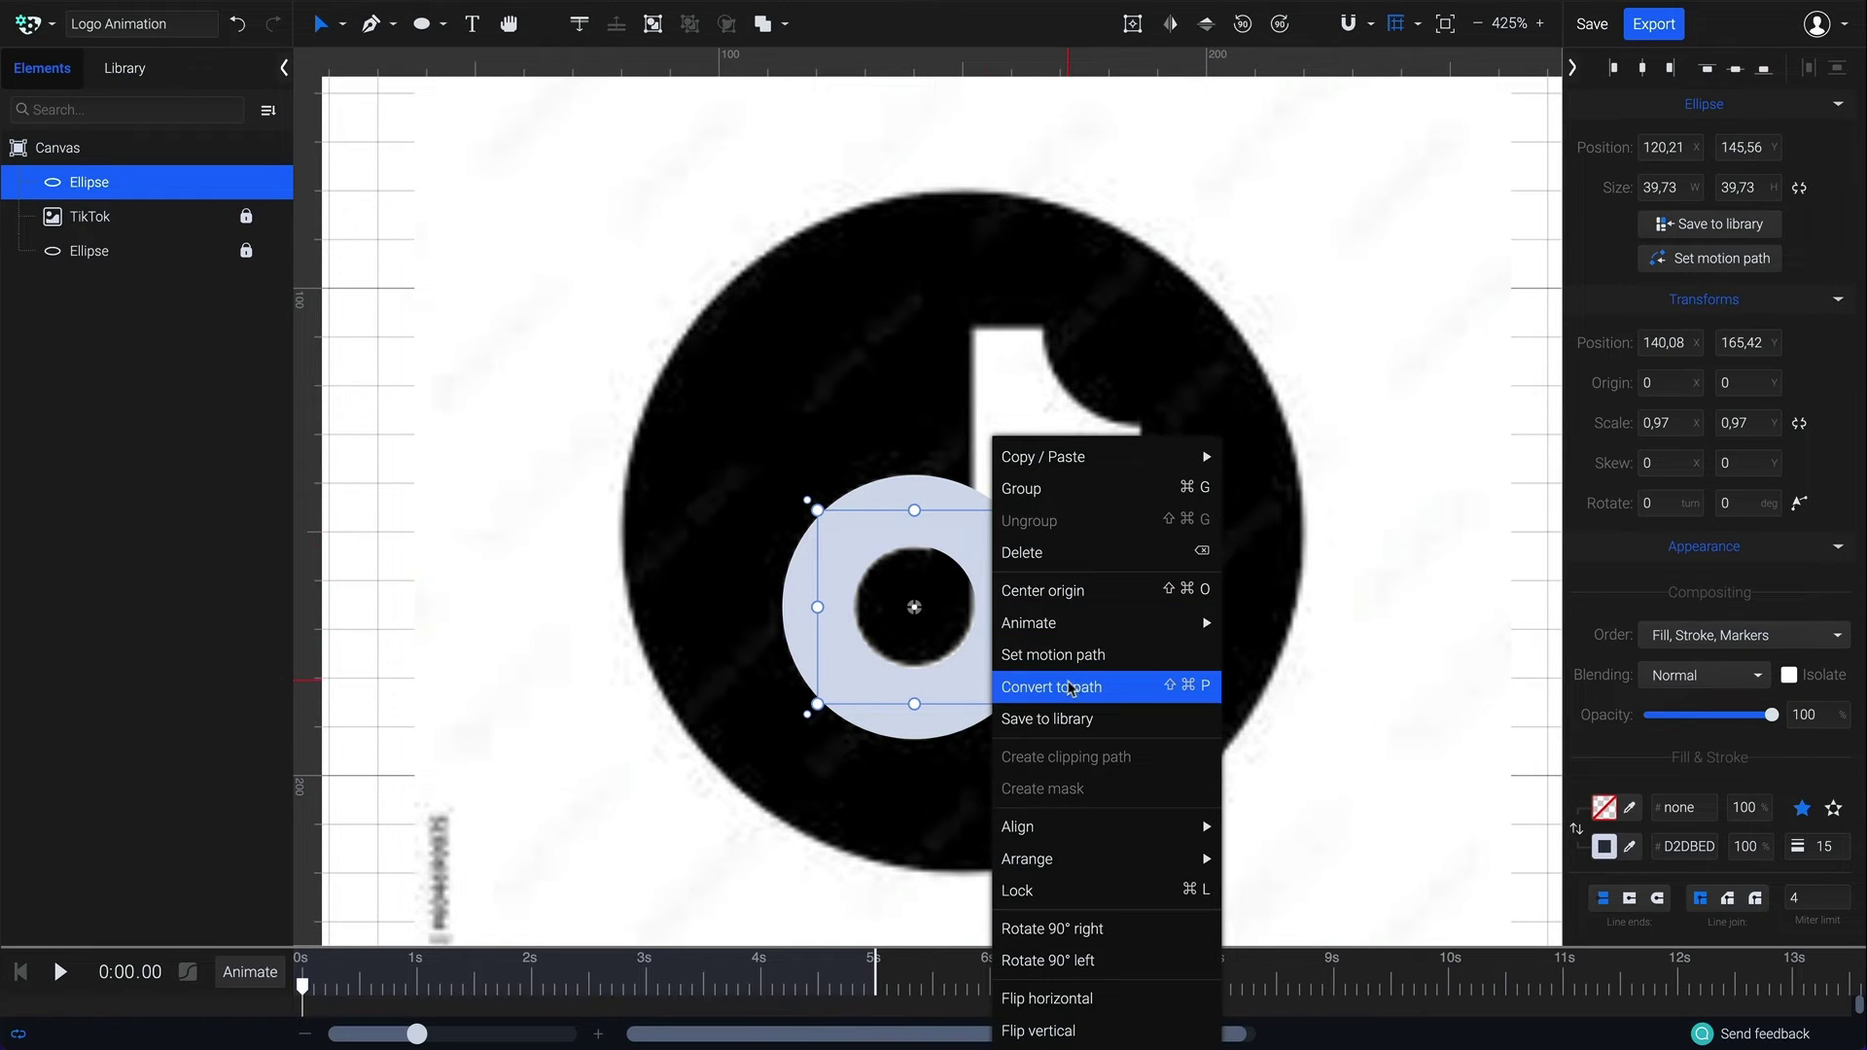
{"action": "left_click", "coordinate": [1069, 690]}
{"action": "left_click", "coordinate": [394, 26]}
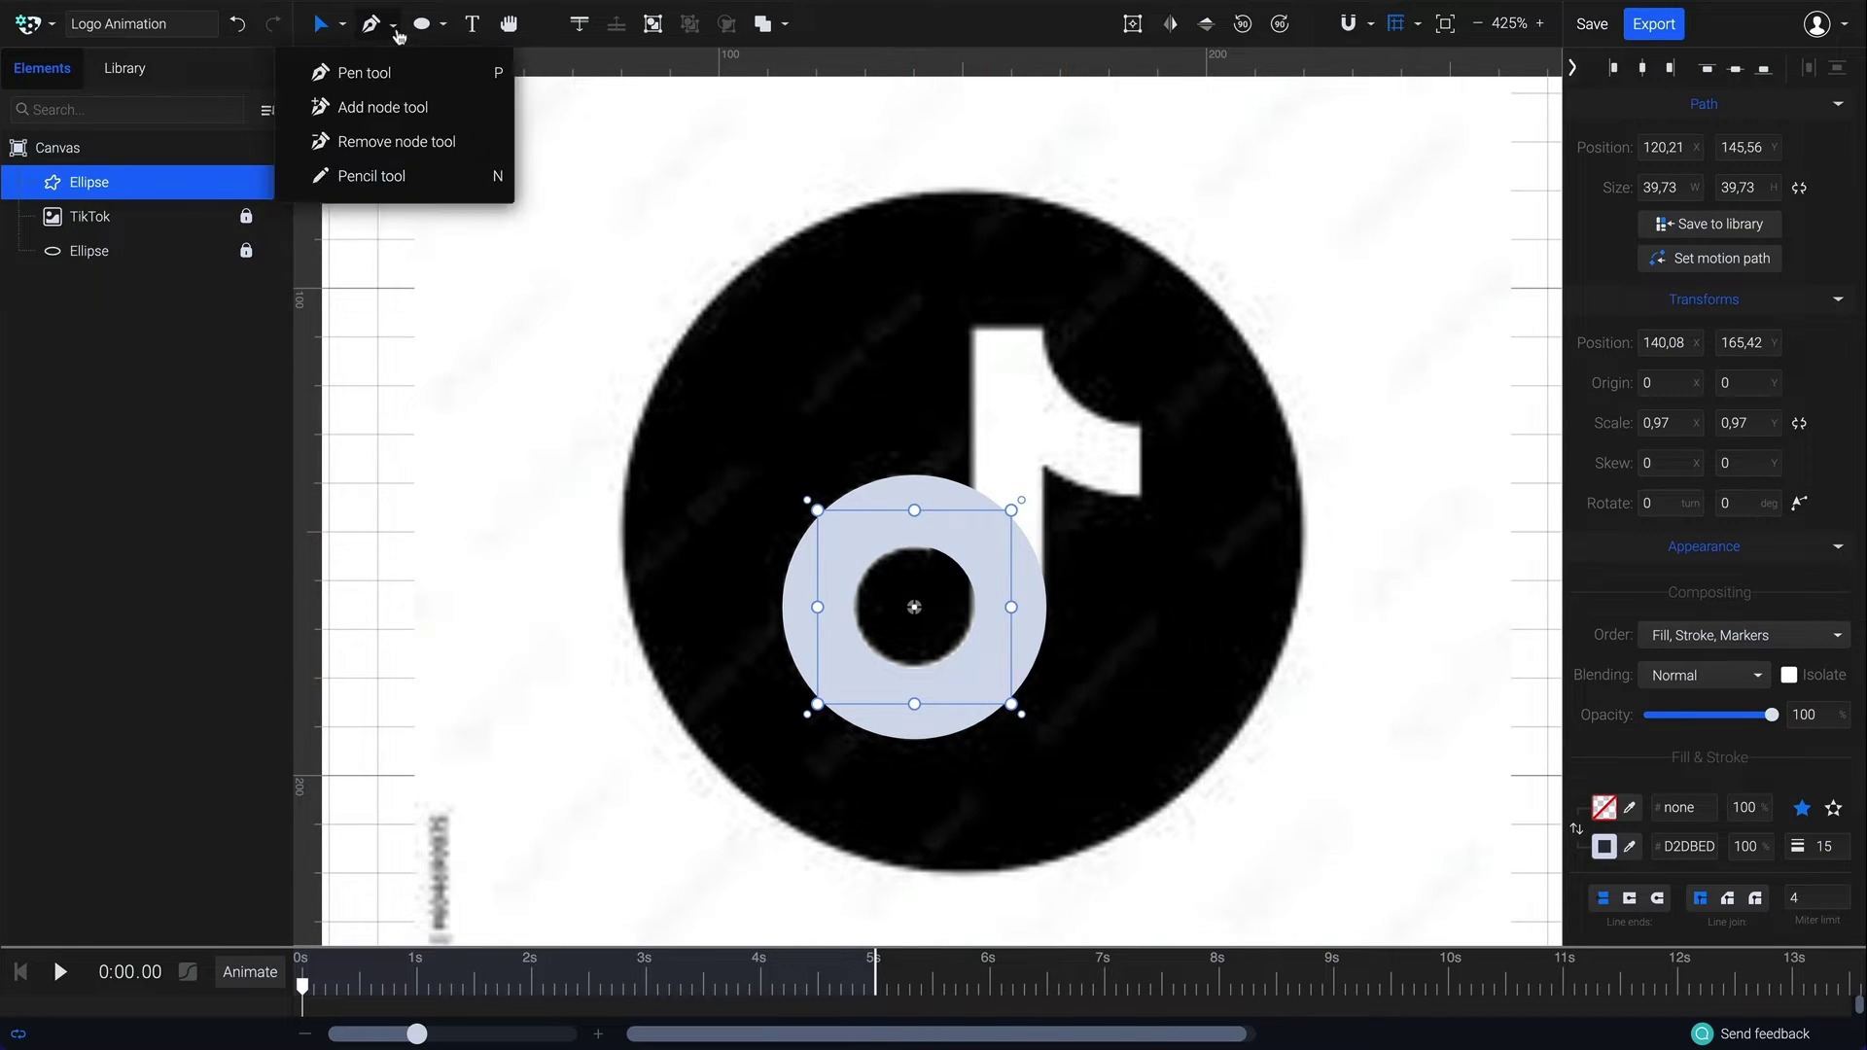
{"action": "left_click", "coordinate": [409, 109]}
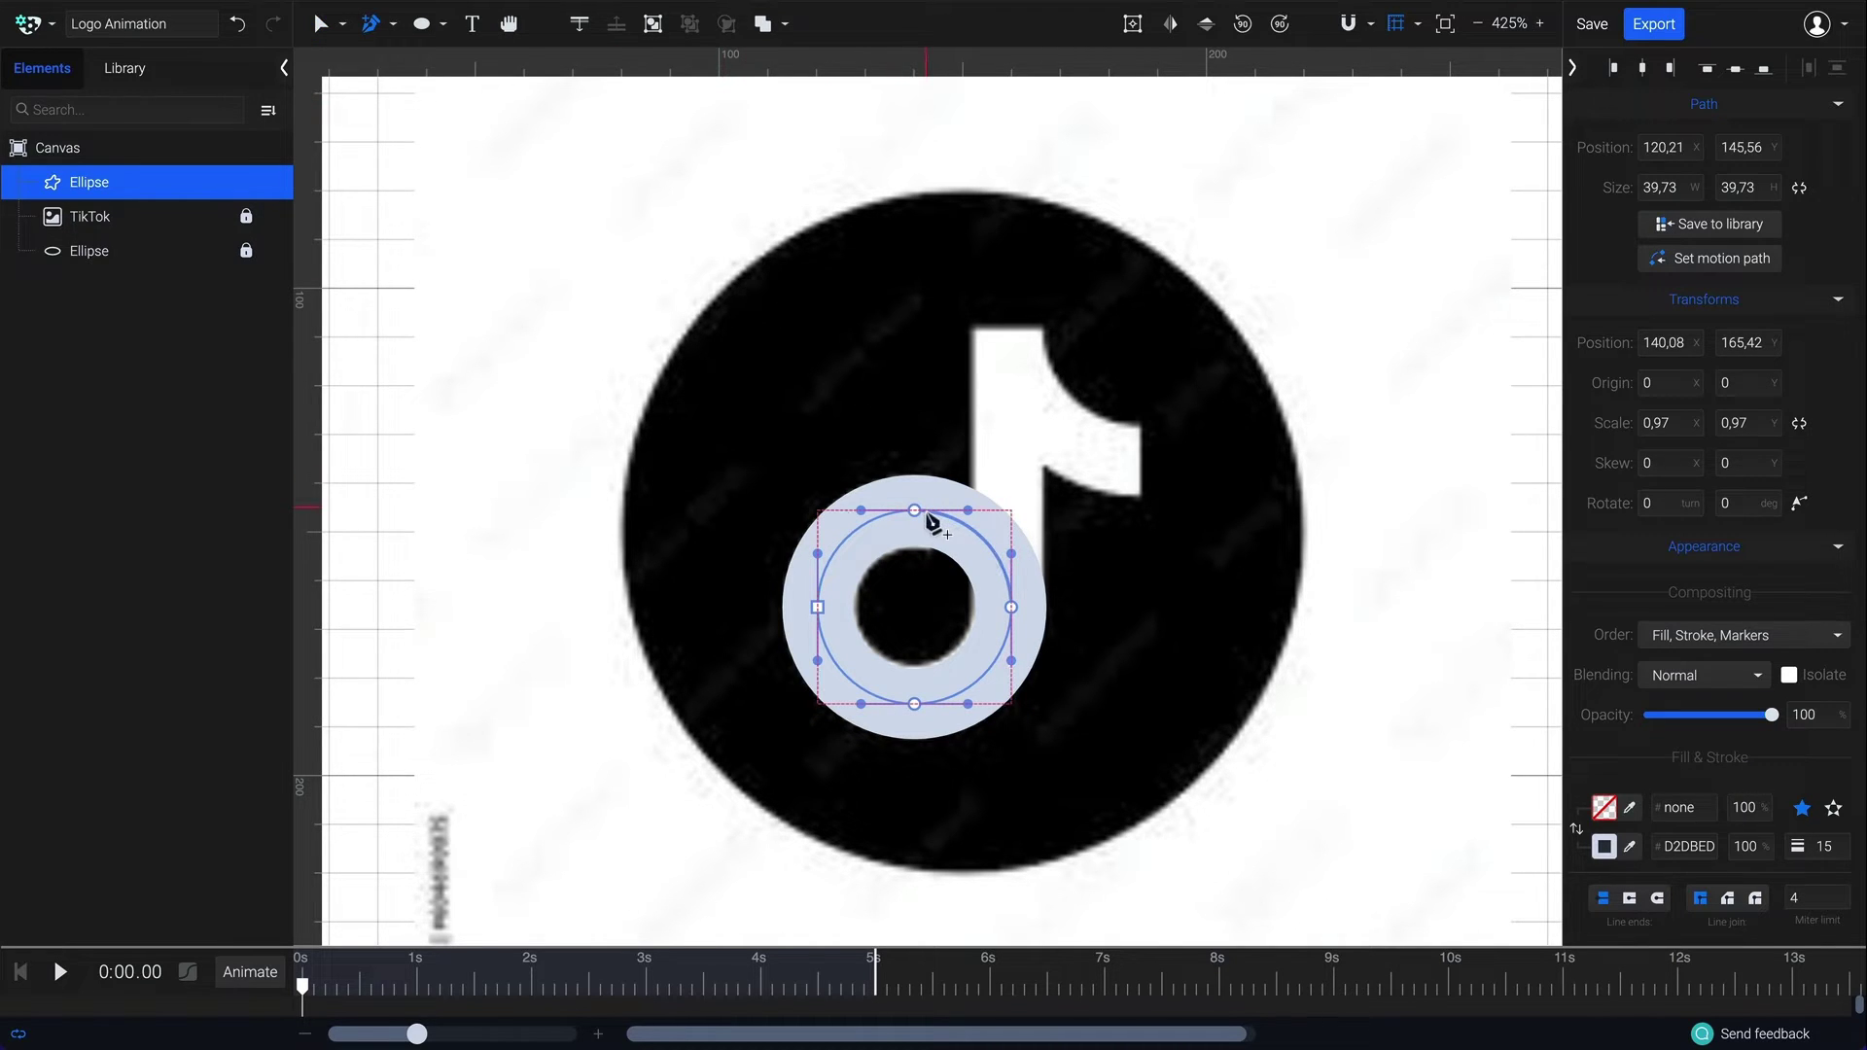
{"action": "left_click", "coordinate": [933, 512]}
{"action": "left_click", "coordinate": [977, 535]}
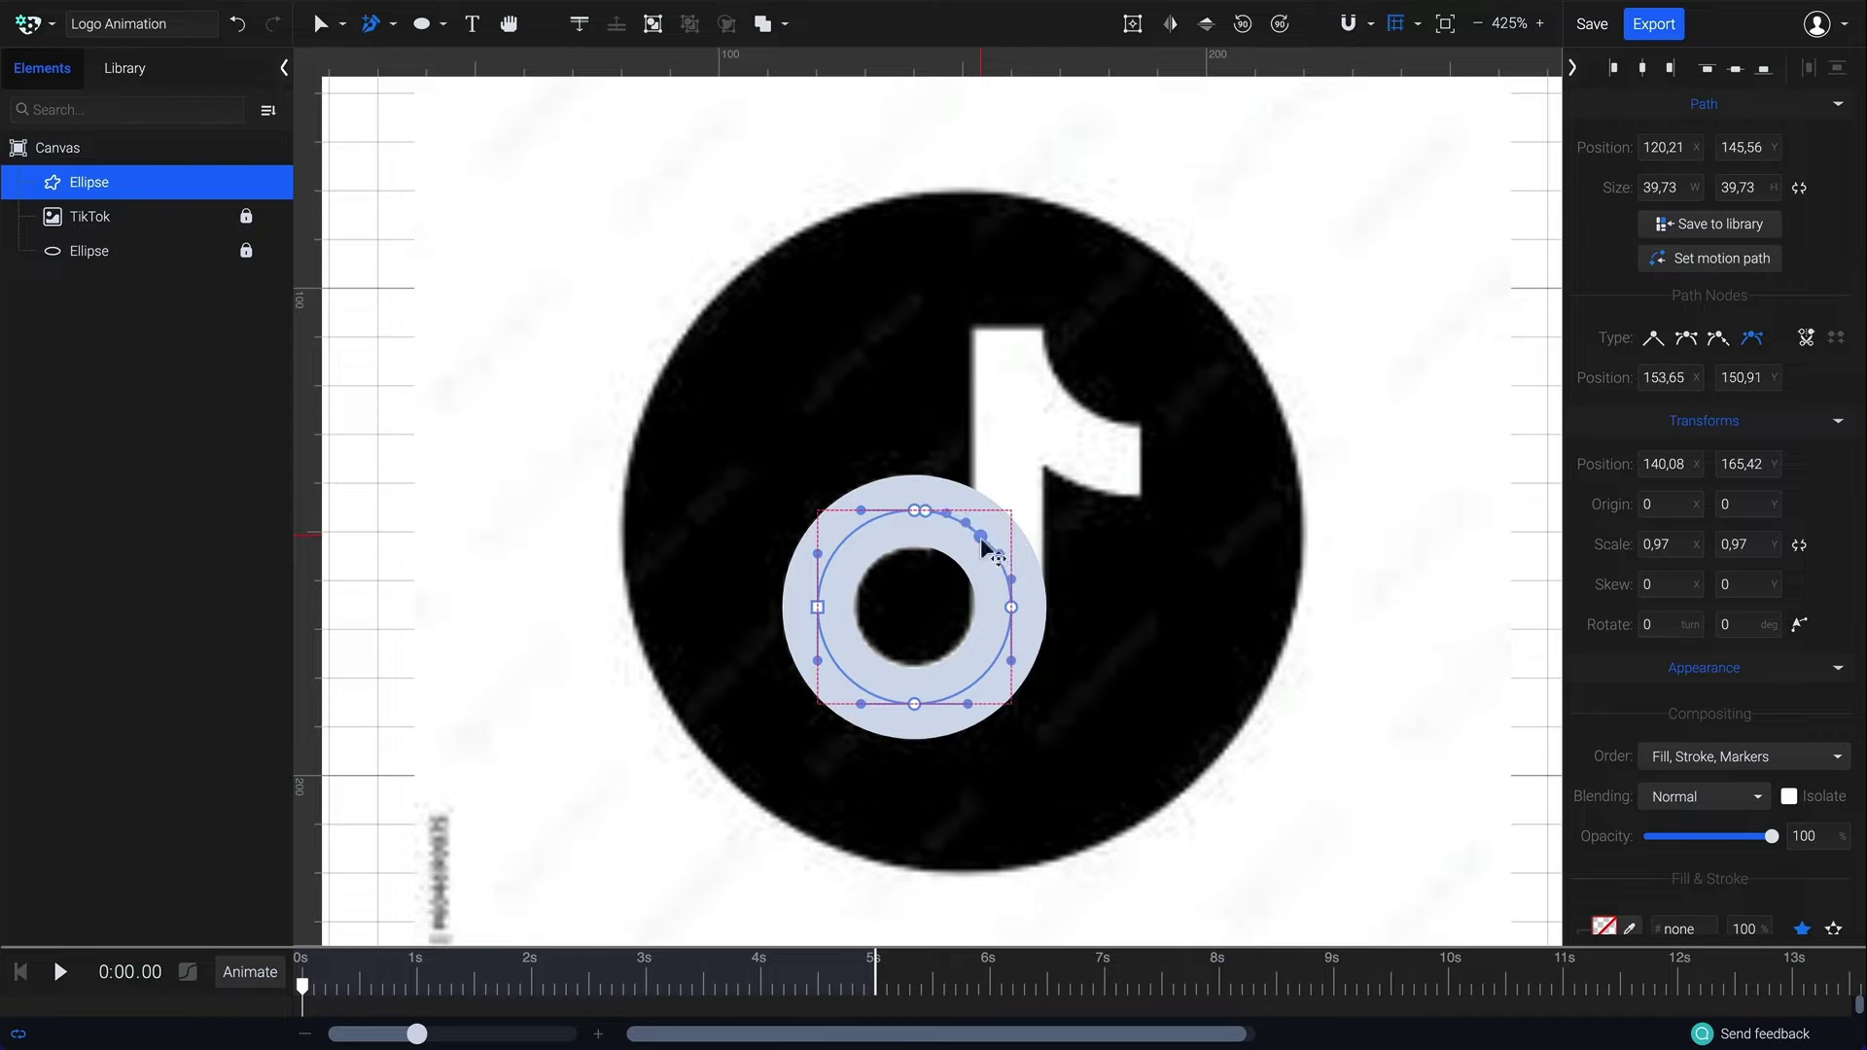
{"action": "right_click", "coordinate": [984, 546]}
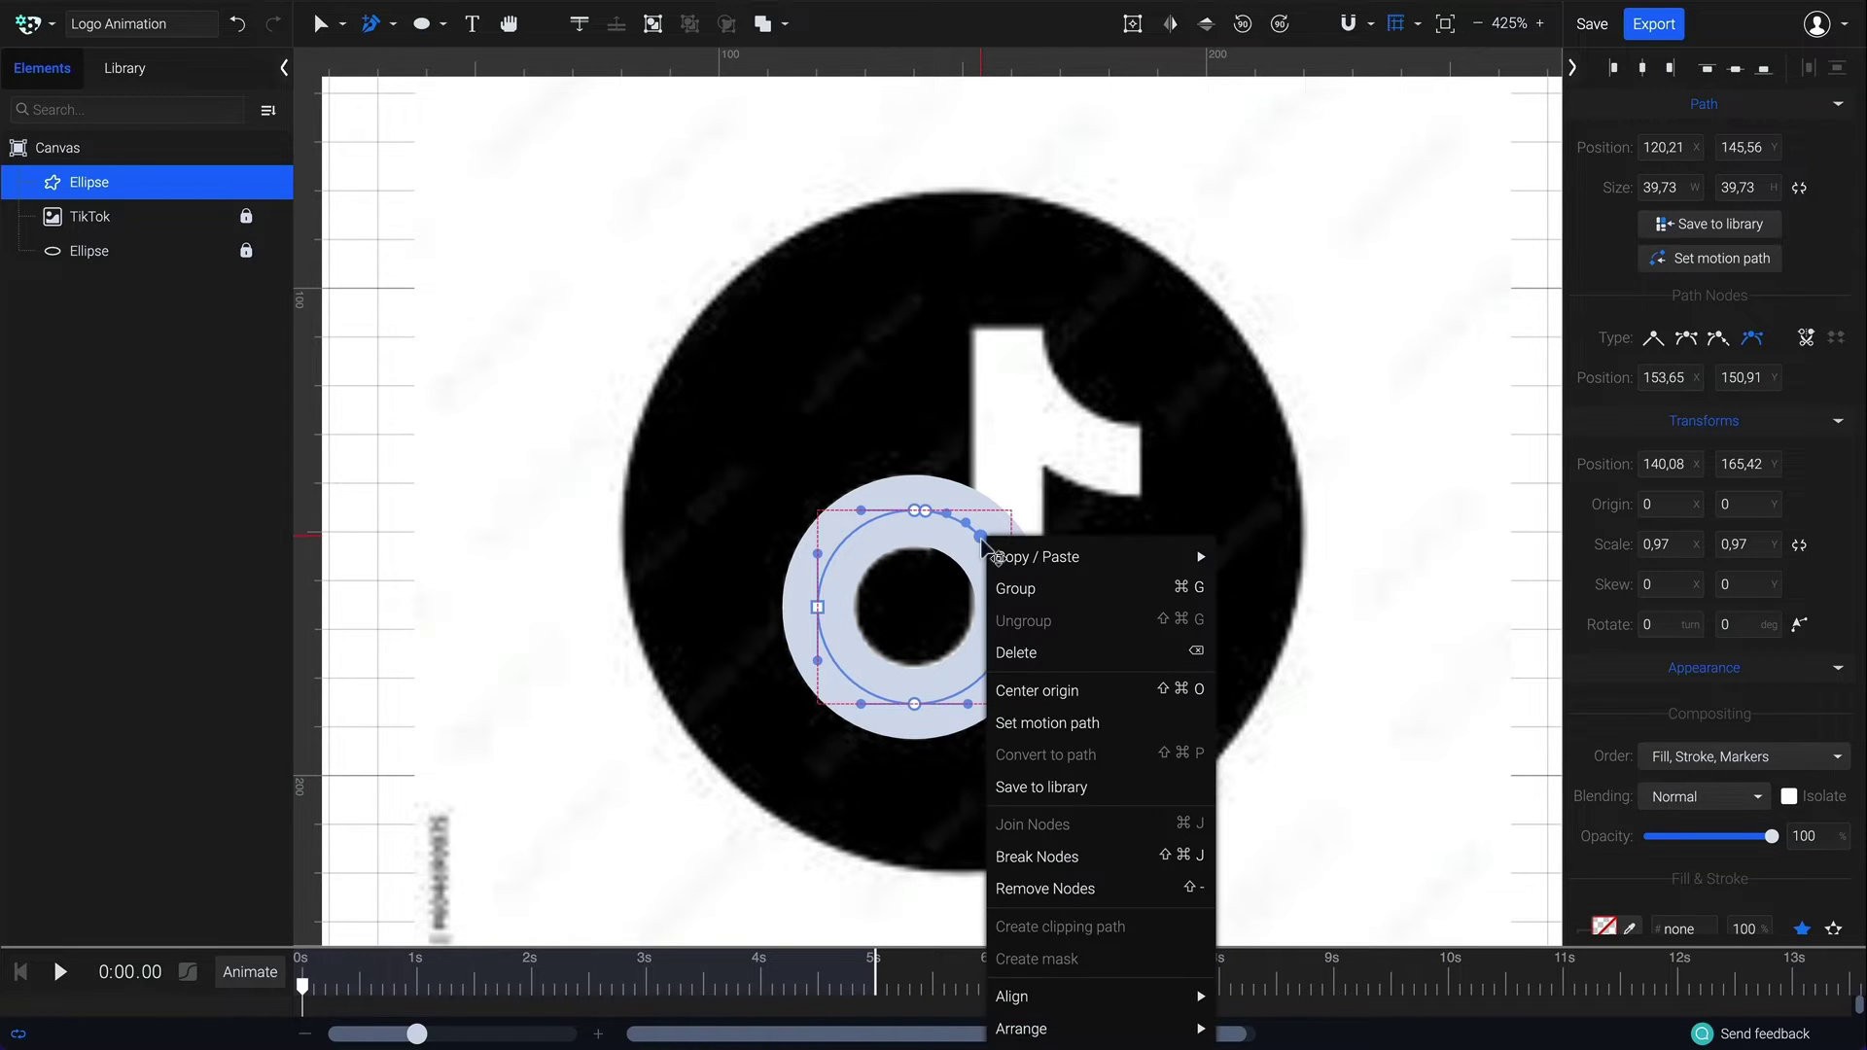
{"action": "left_click", "coordinate": [1088, 654]}
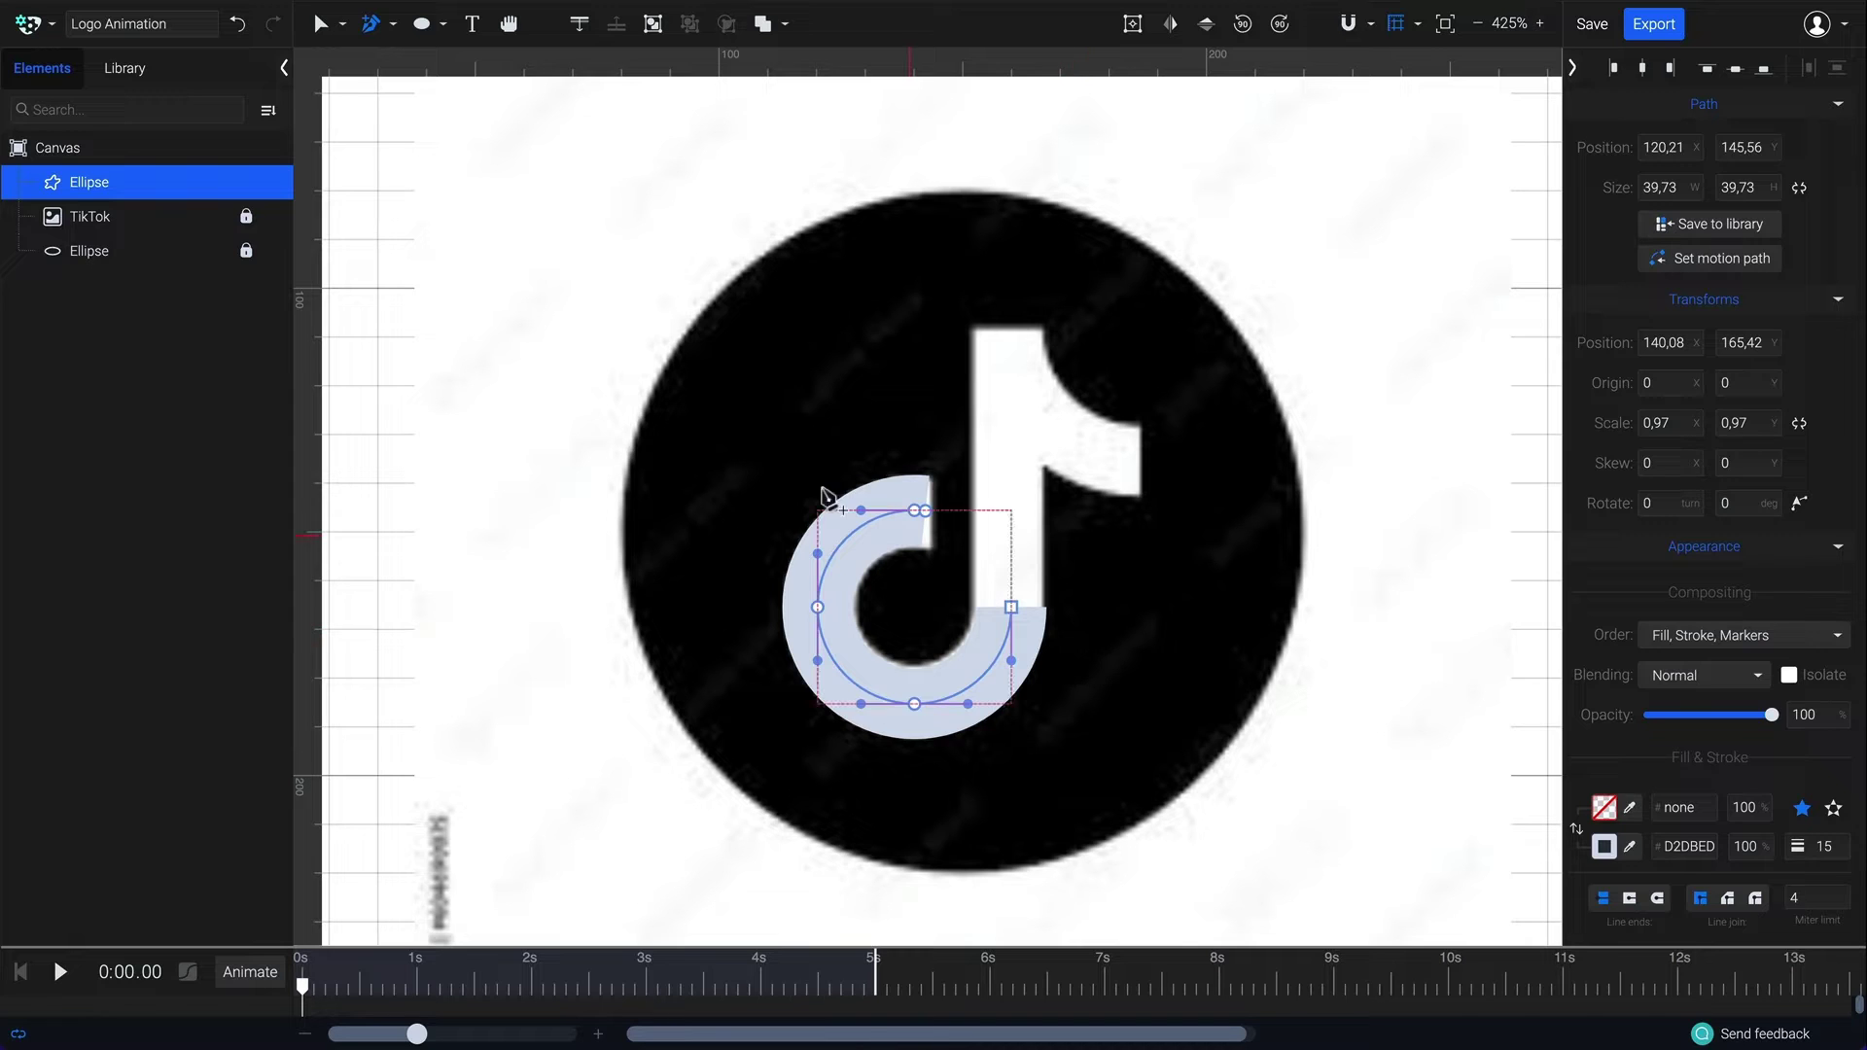
Zoom in on the note's base and select the top node at the gap with the Node tool.
{"action": "left_click", "coordinate": [342, 25]}
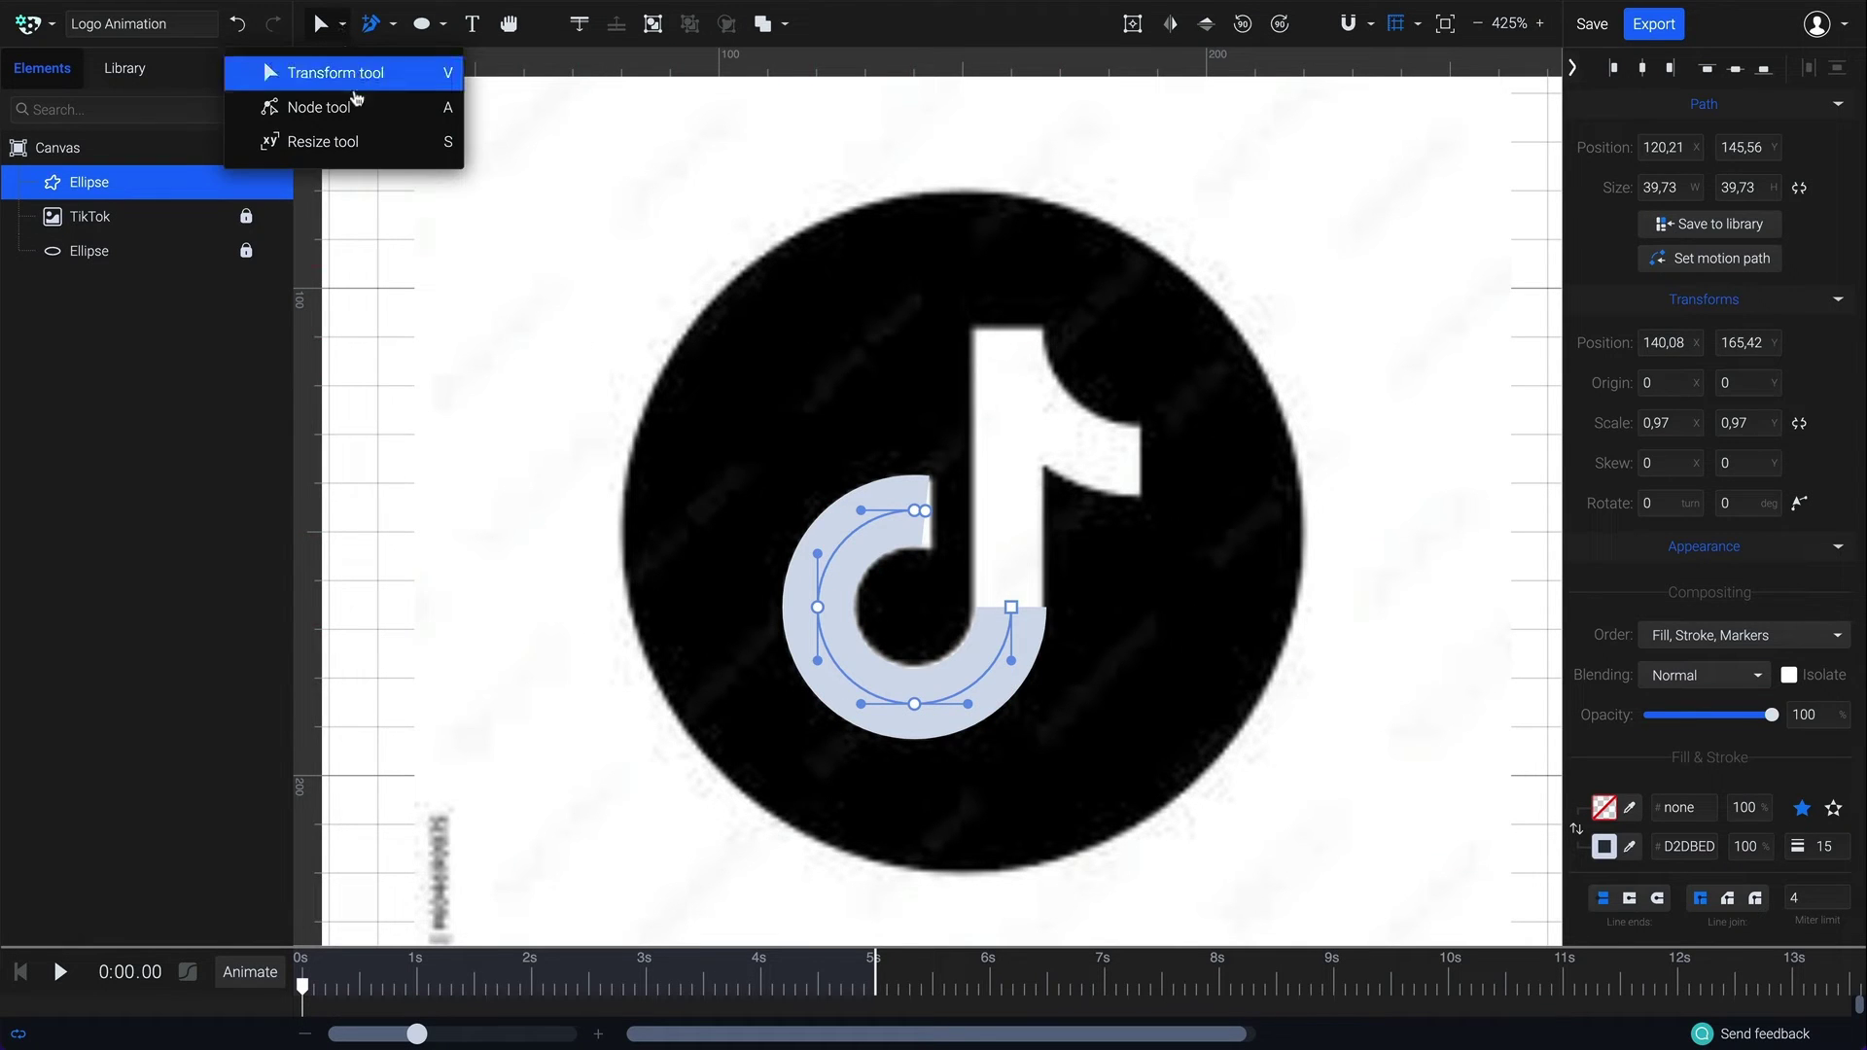
{"action": "left_click", "coordinate": [321, 108]}
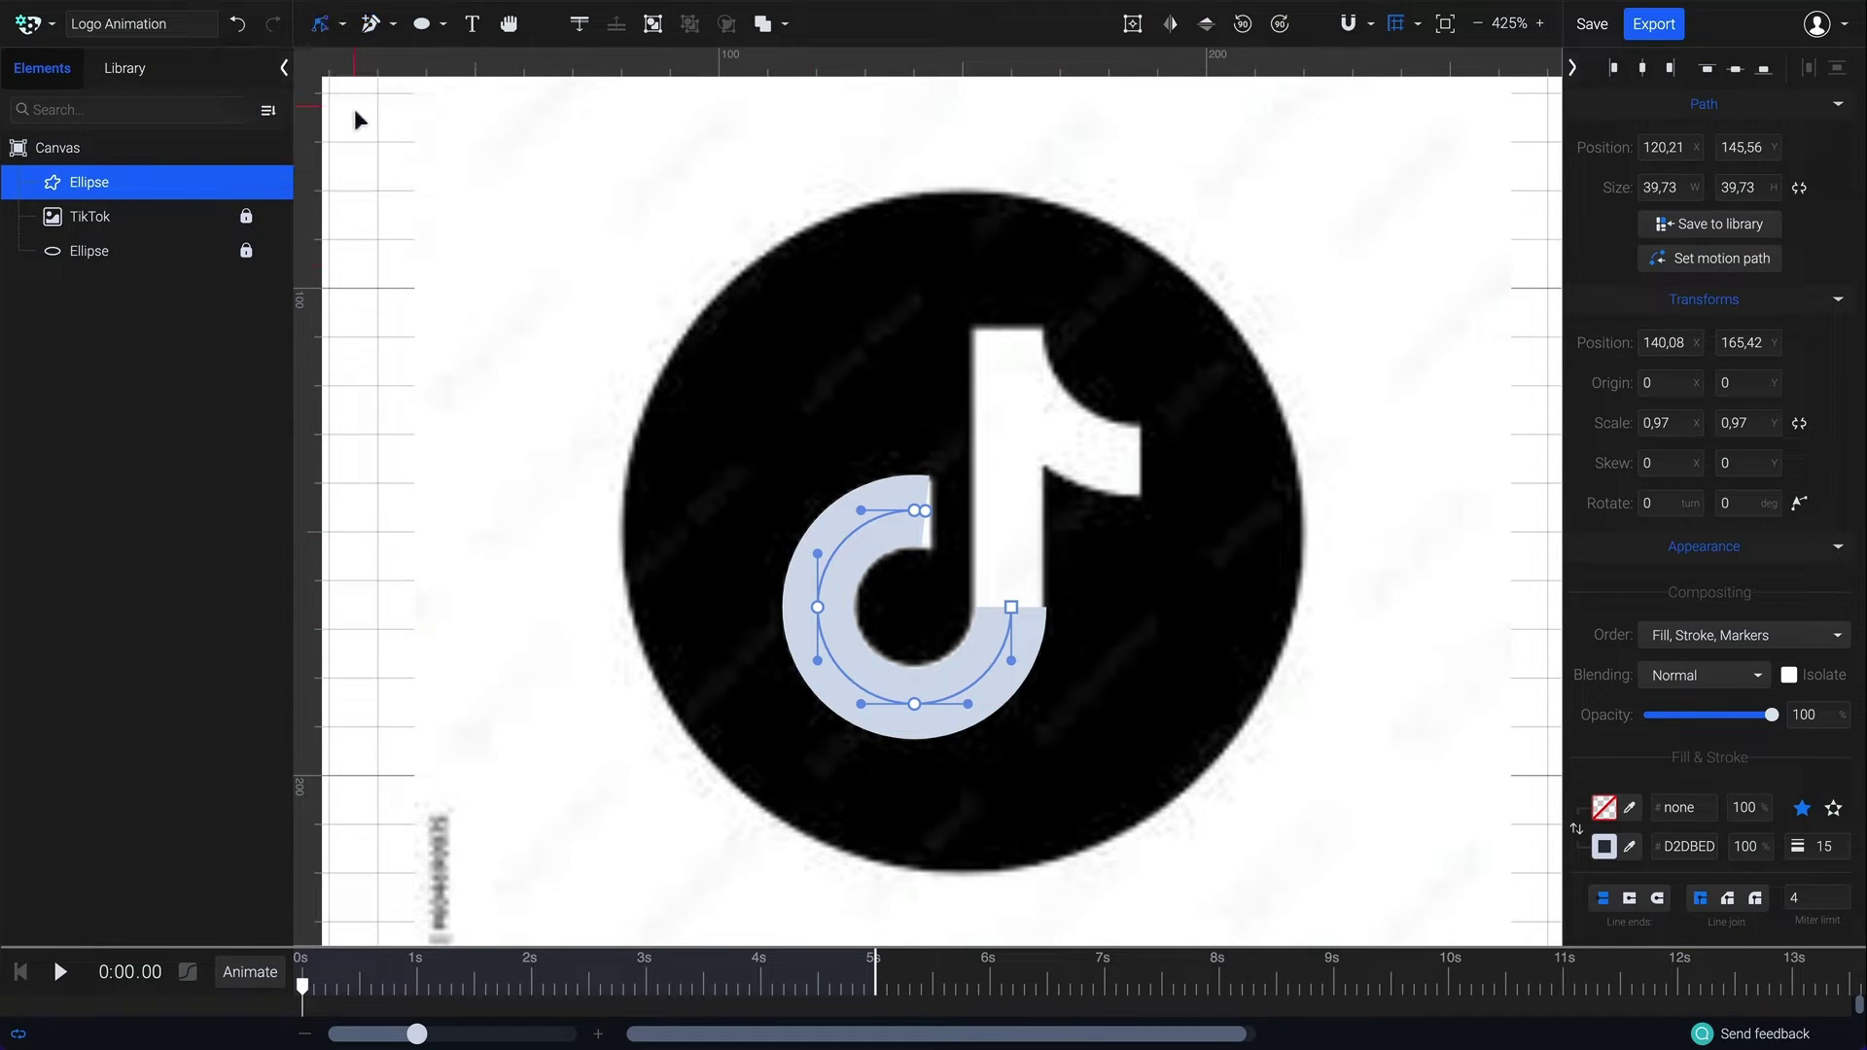
{"action": "left_click", "coordinate": [1539, 23]}
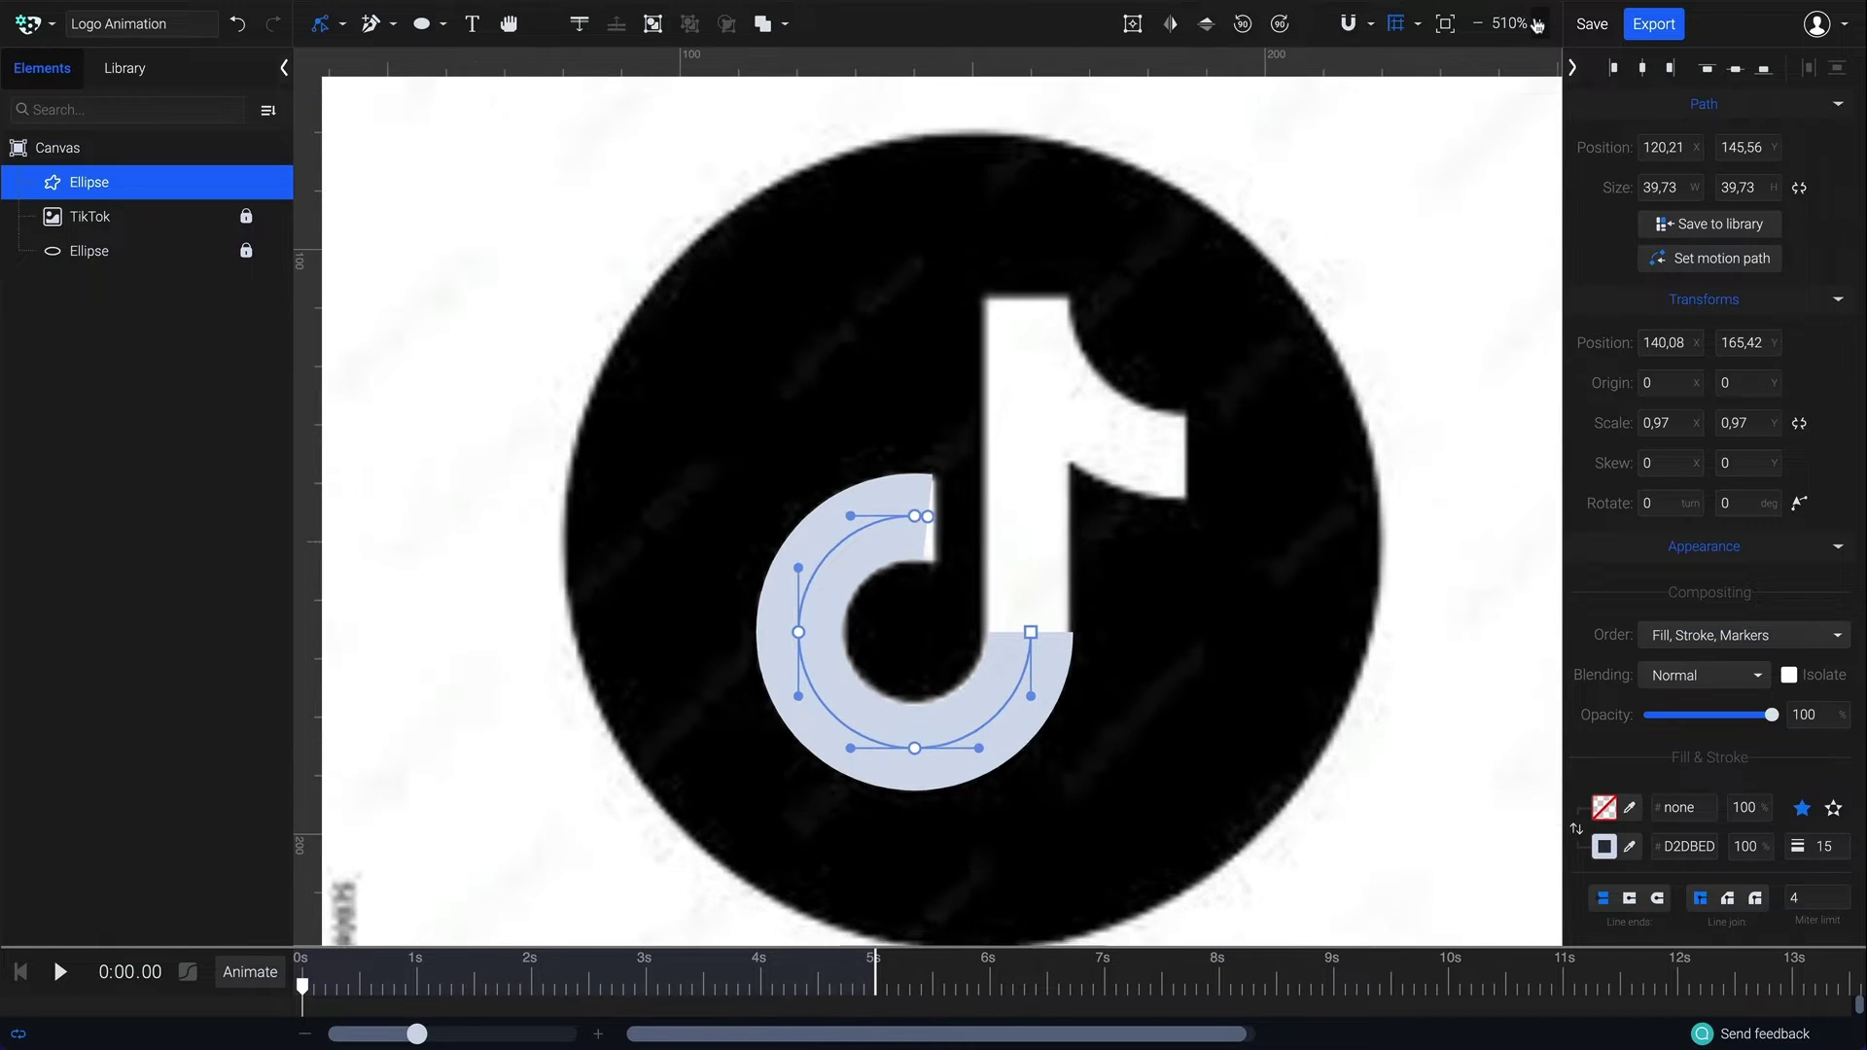
{"action": "left_click", "coordinate": [1539, 23]}
{"action": "left_click", "coordinate": [941, 532]}
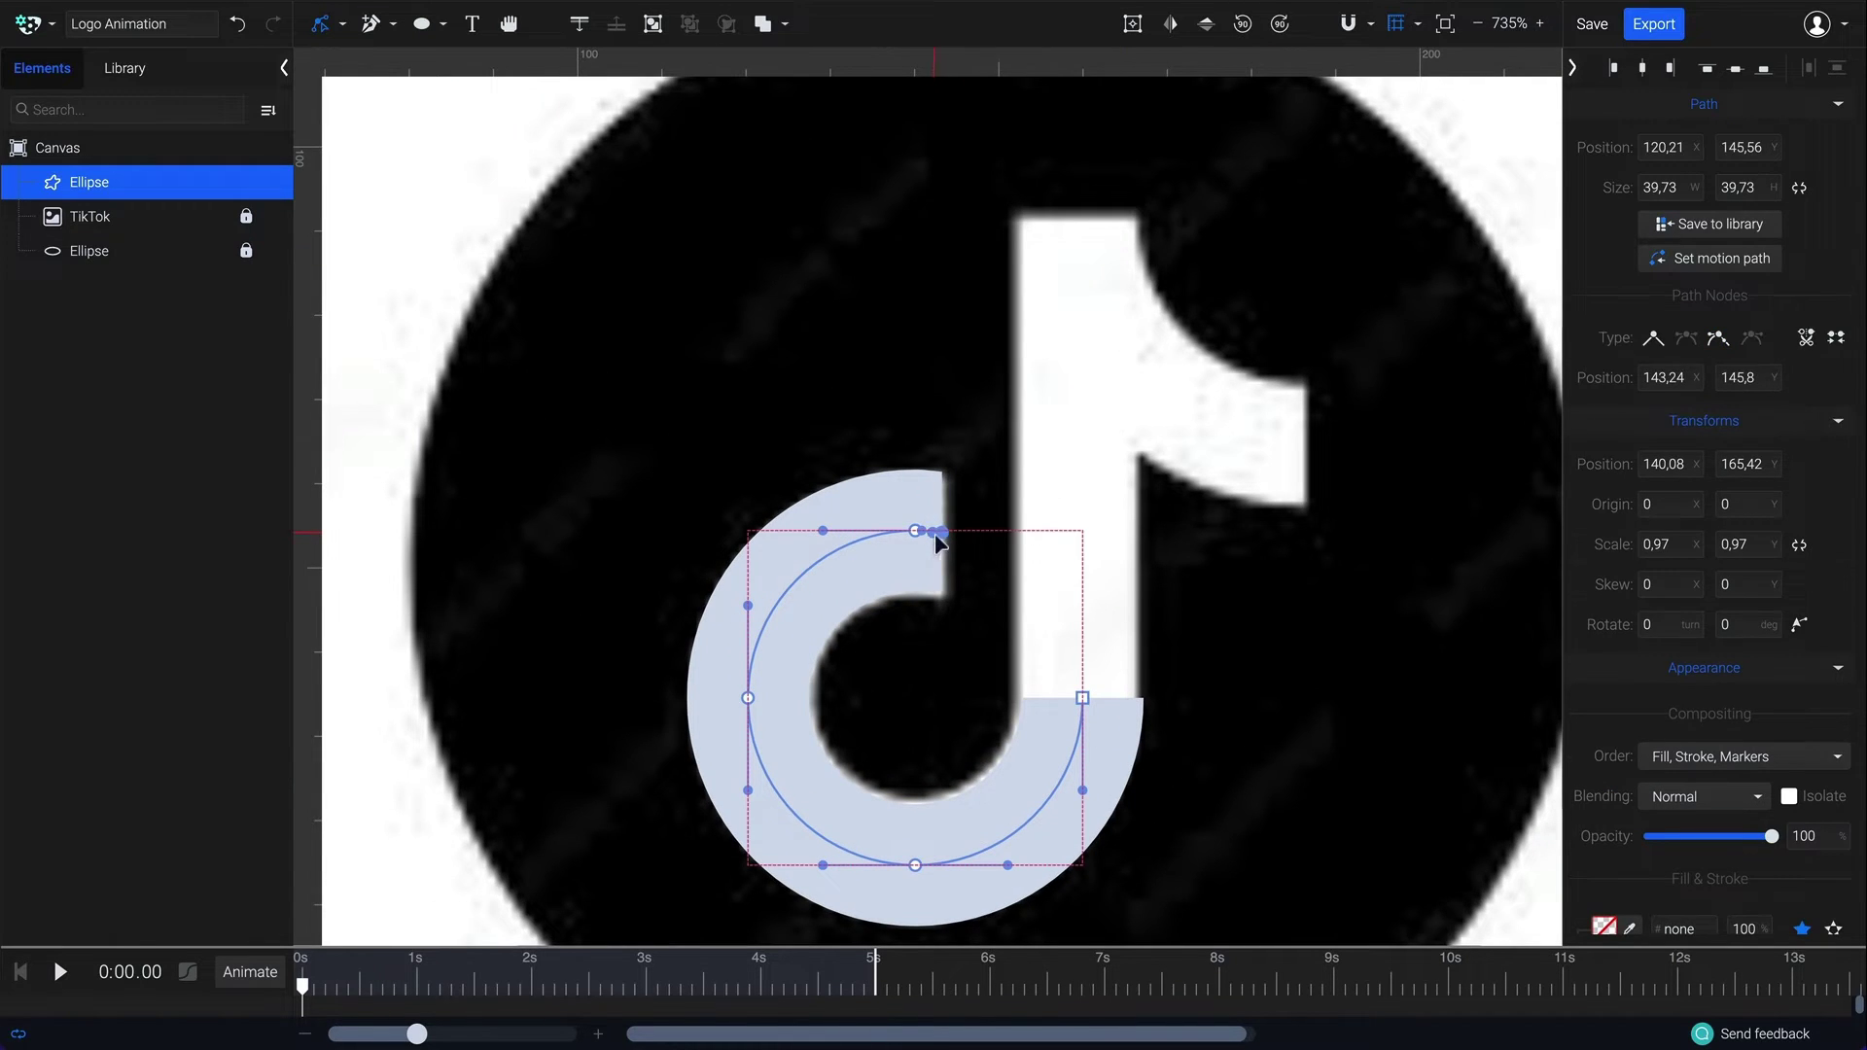
Extend the path with the Pen up the note's stem and curve it into the flag.
{"action": "left_click_drag", "start_coordinate": [943, 536], "coordinate": [941, 533]}
{"action": "left_click", "coordinate": [393, 23]}
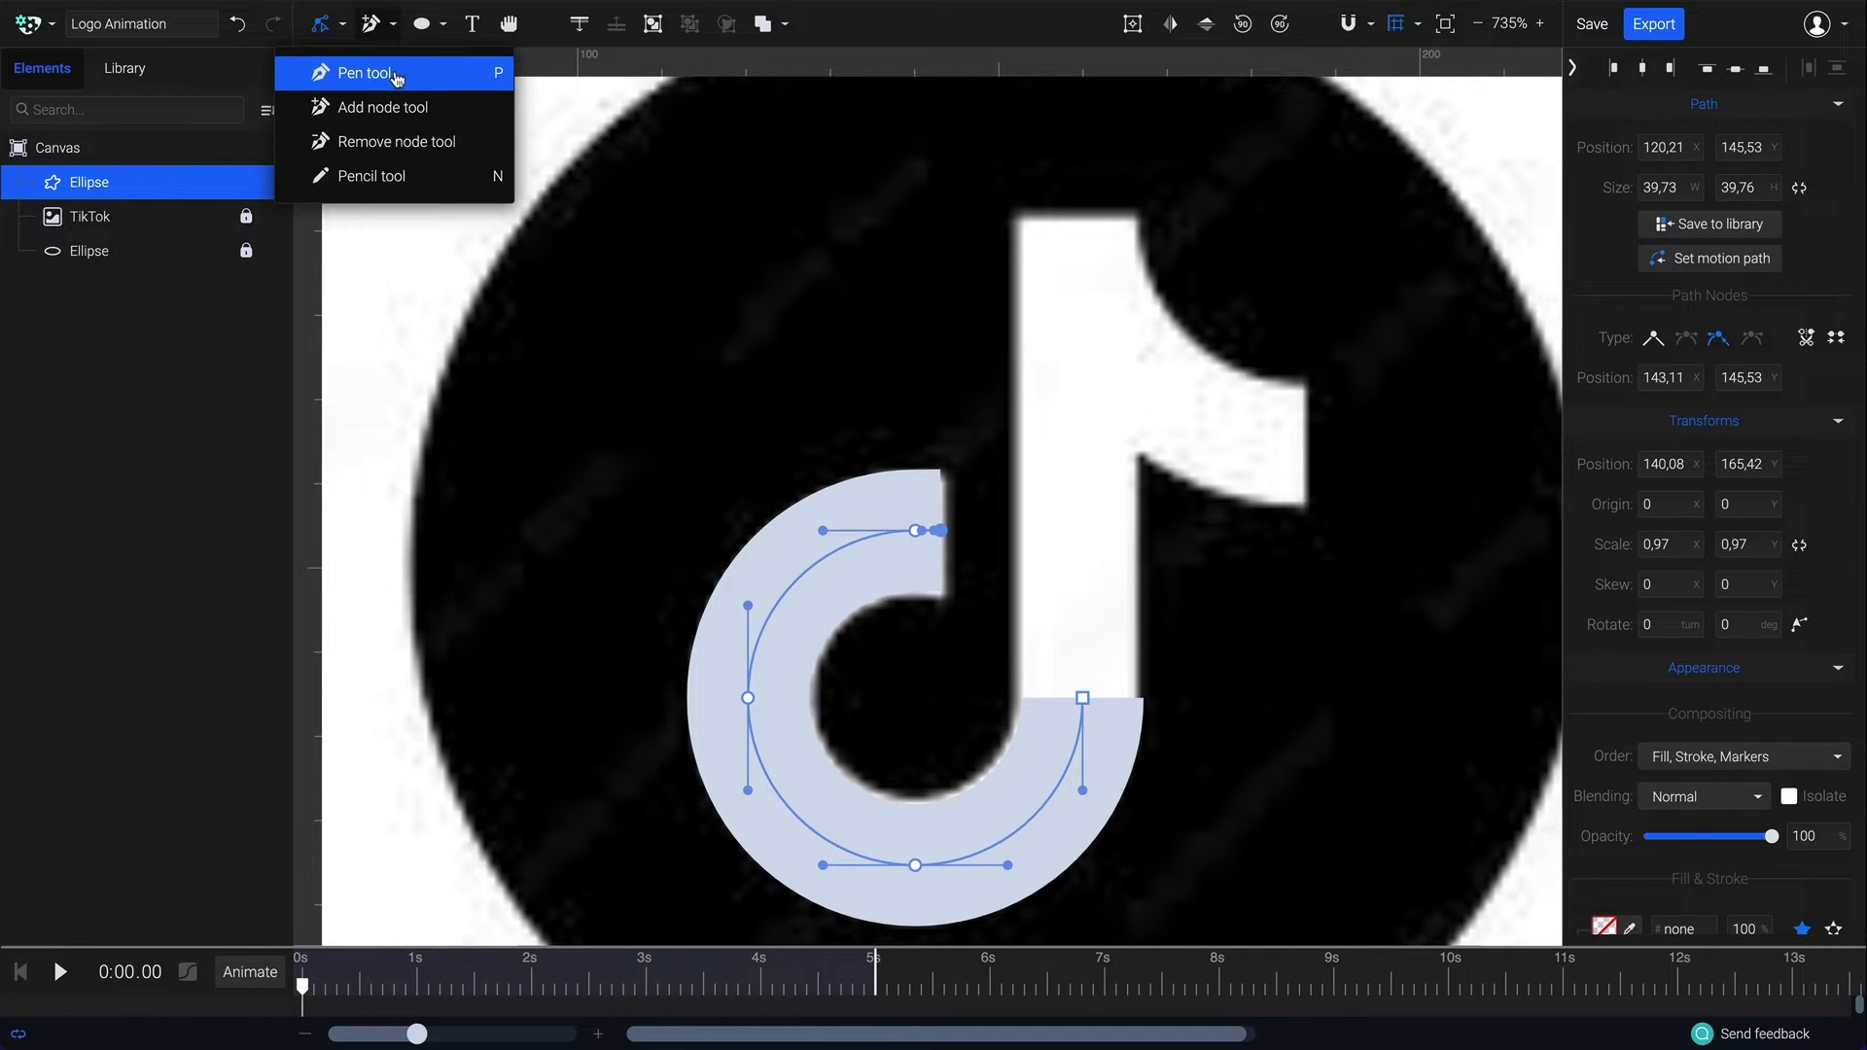
{"action": "left_click", "coordinate": [393, 74]}
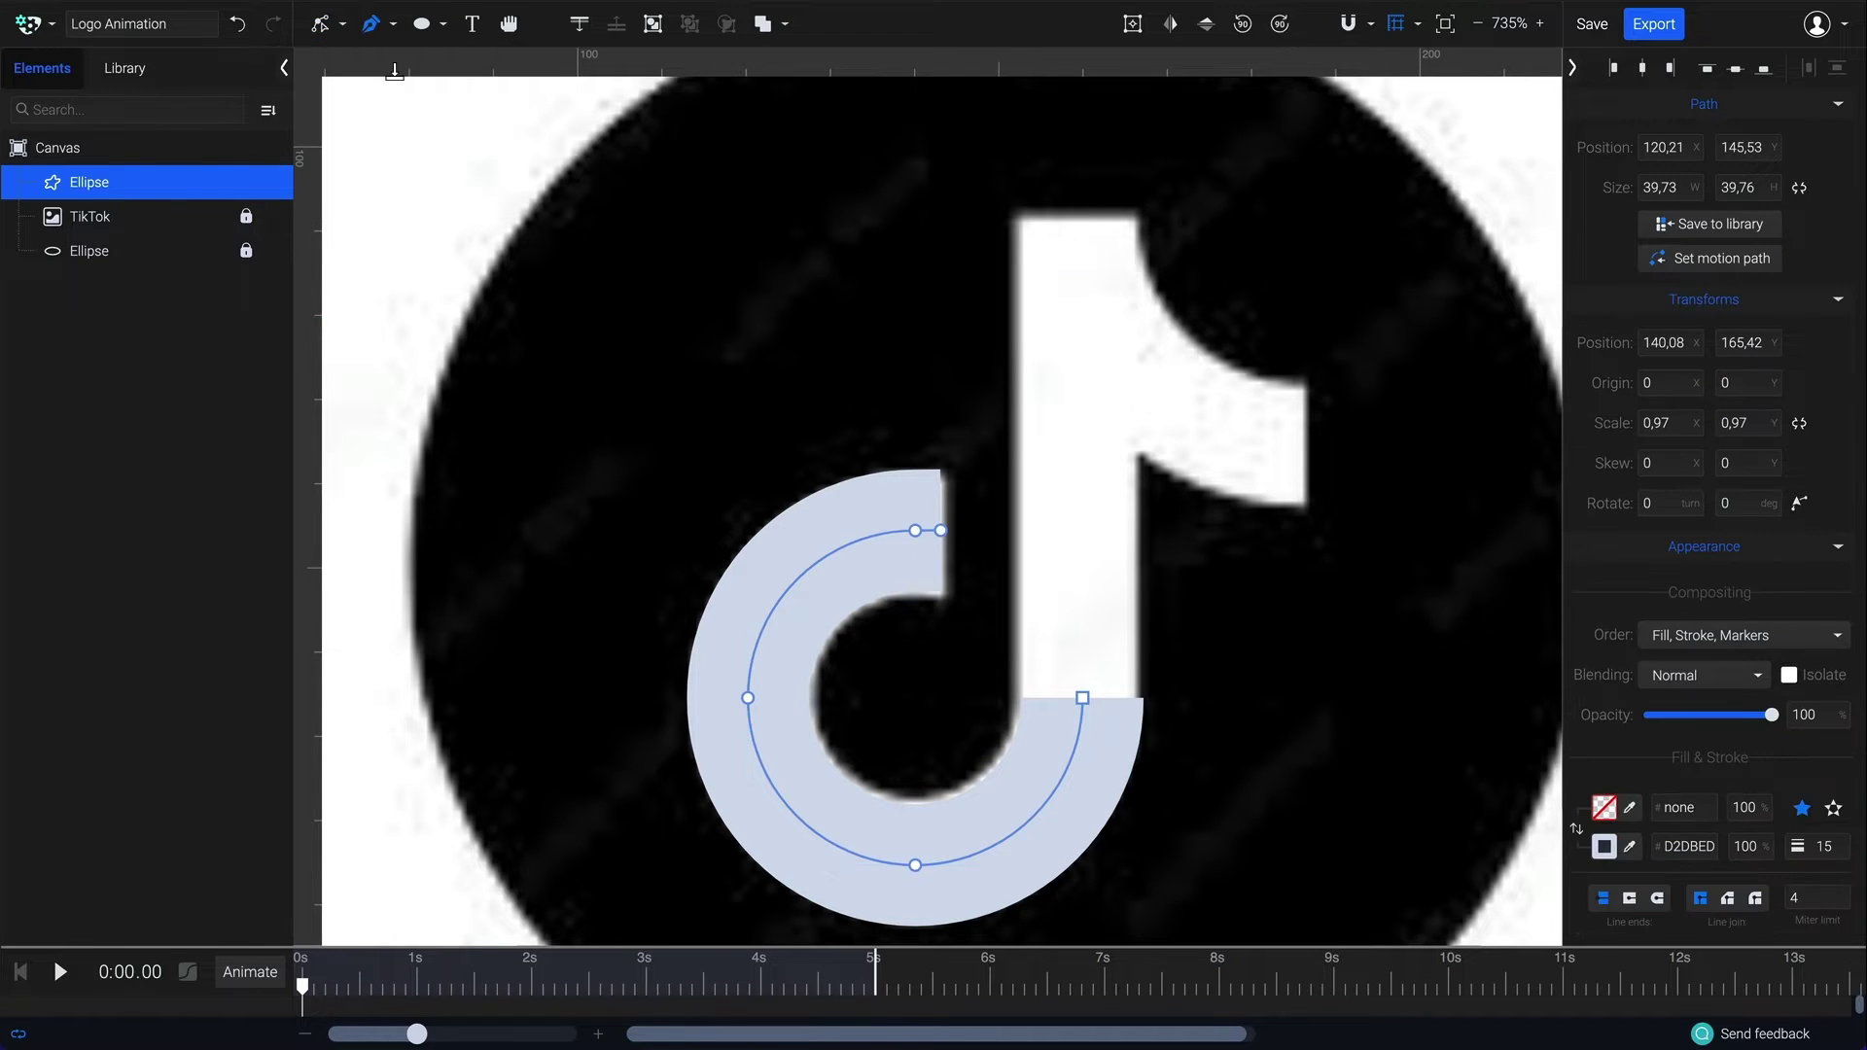
{"action": "left_click", "coordinate": [1083, 700]}
{"action": "left_click", "coordinate": [1085, 217]}
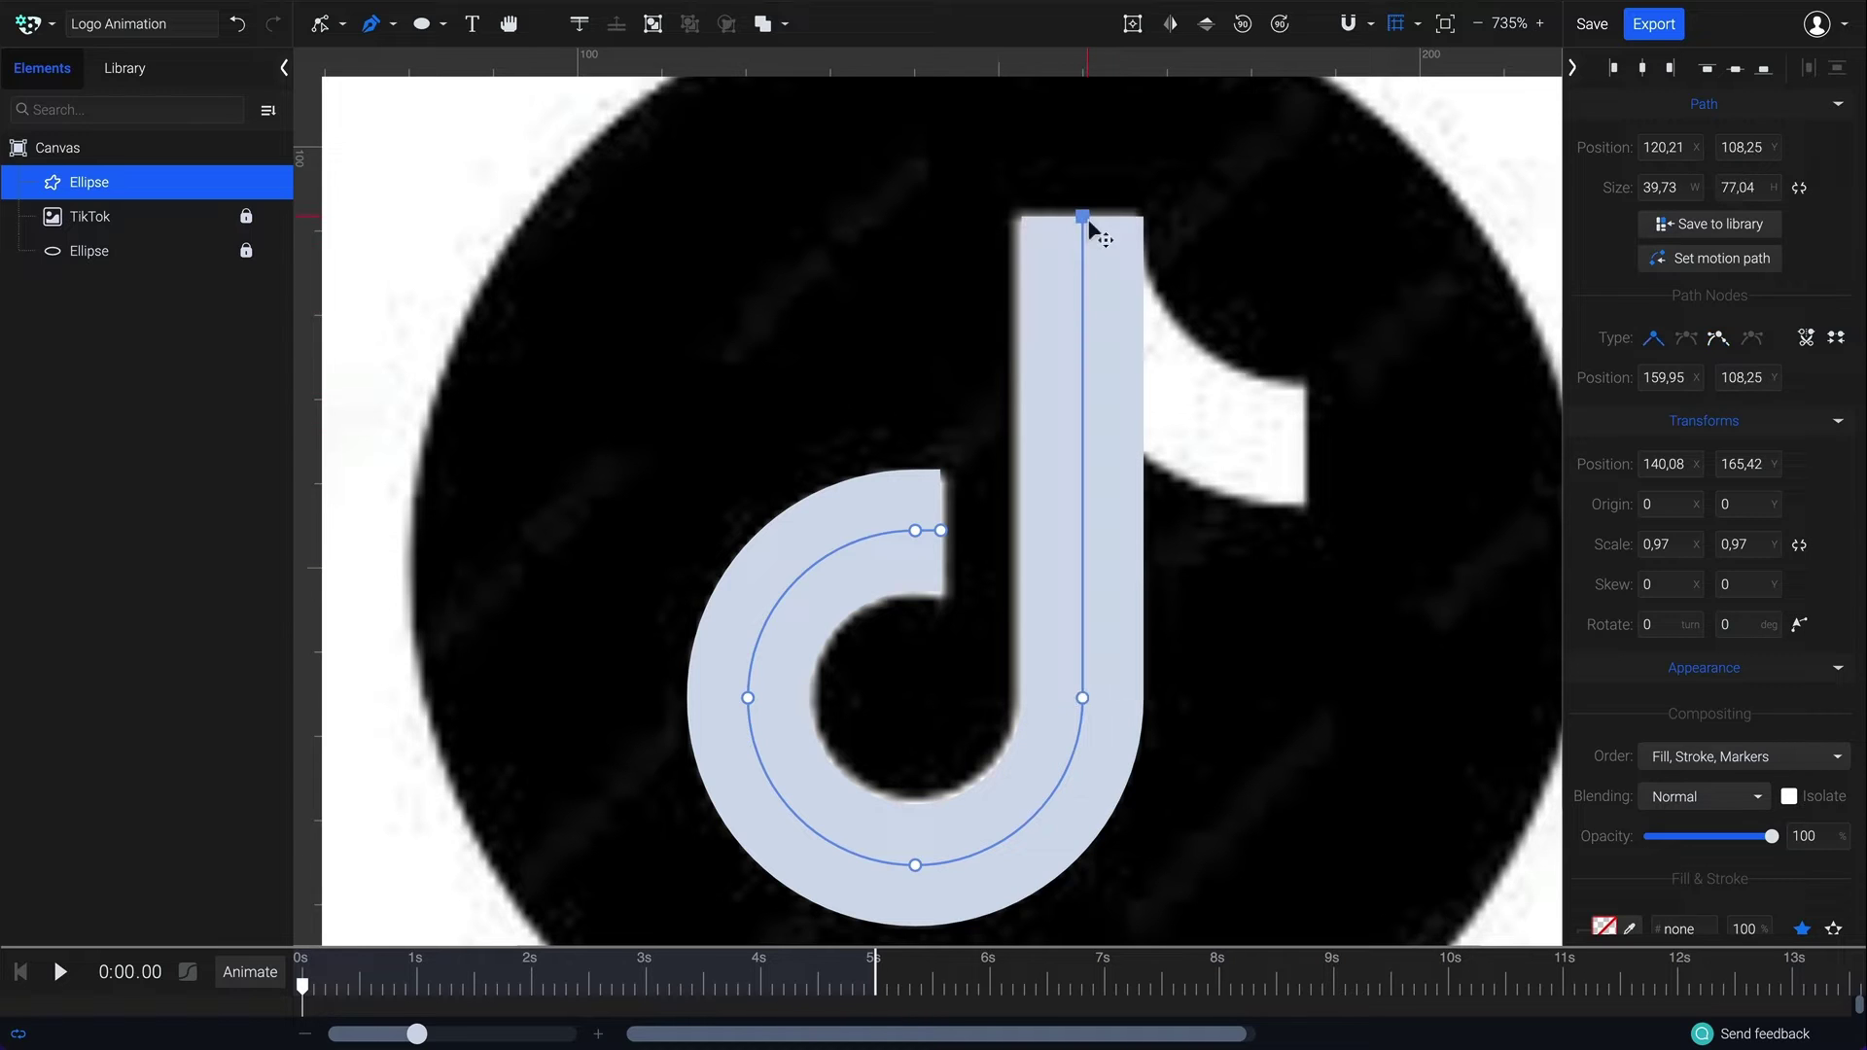
{"action": "left_click_drag", "start_coordinate": [1304, 447], "coordinate": [1523, 439]}
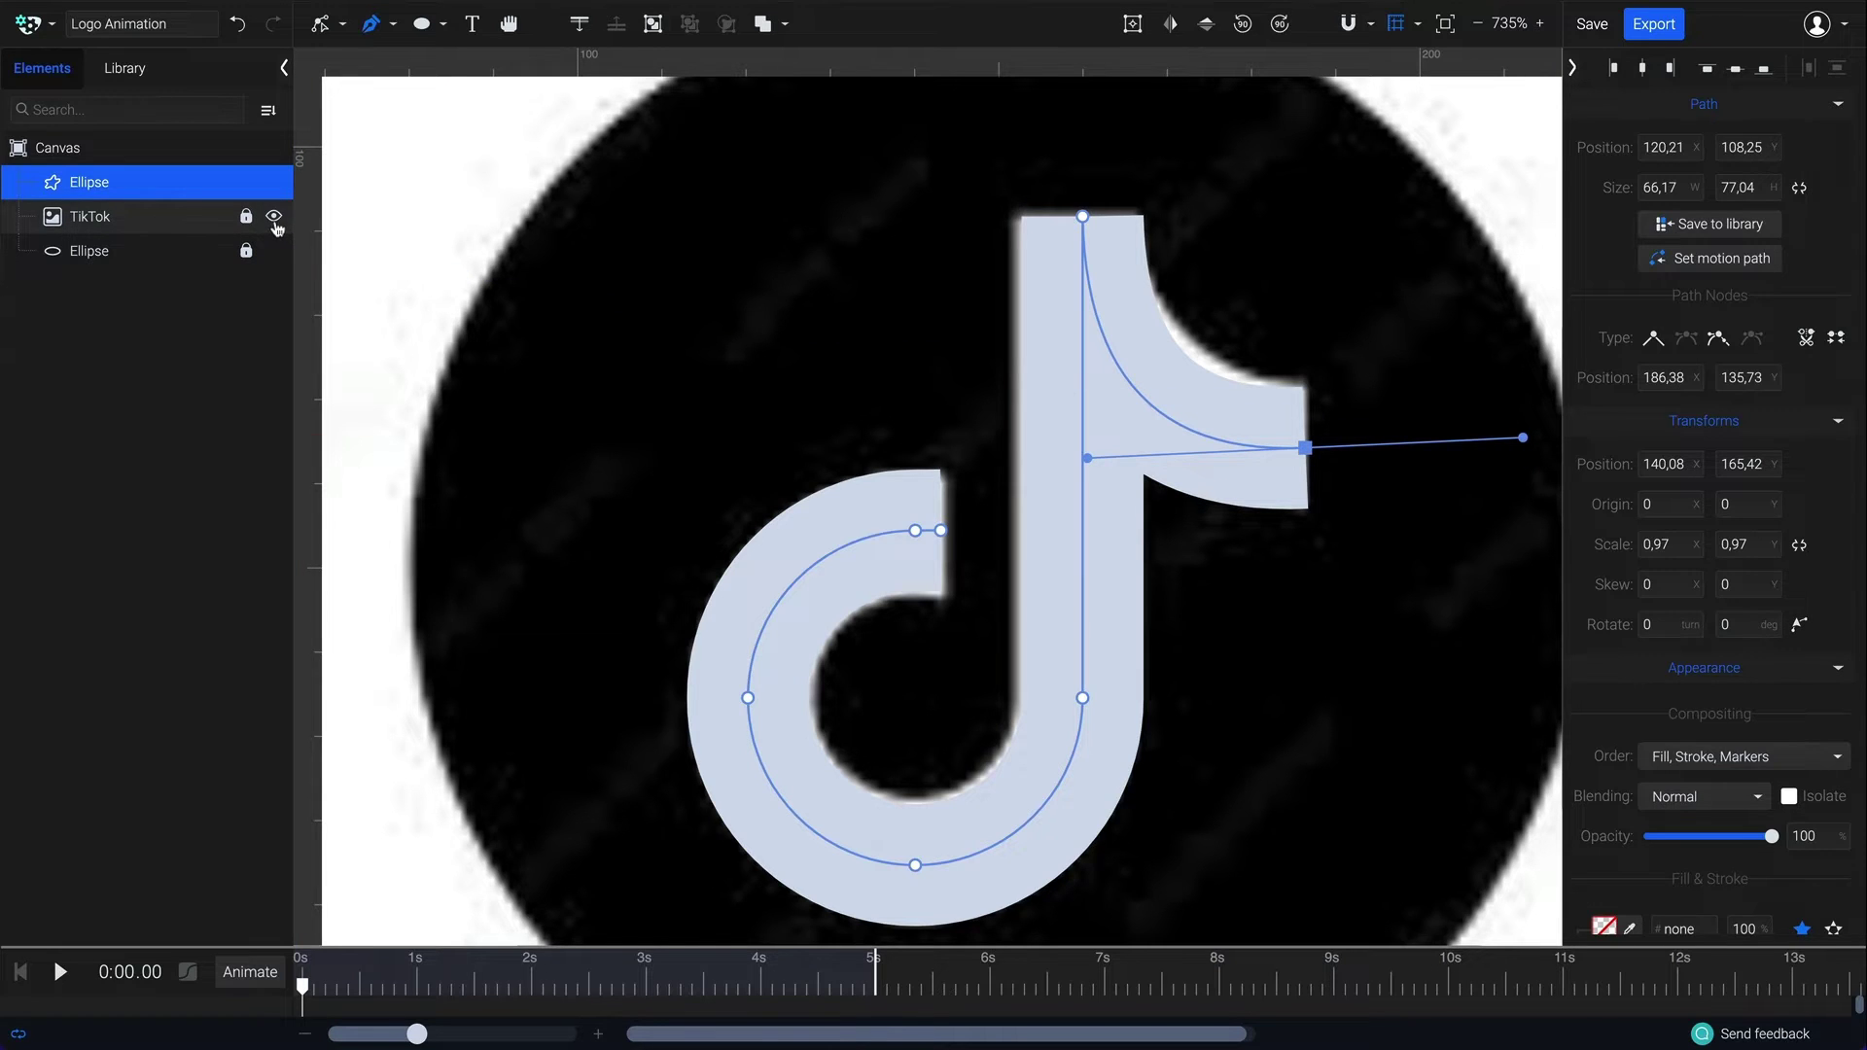
Hide the TikTok reference image, nudge the curve's end node, and fit the canvas to screen.
{"action": "left_click", "coordinate": [274, 218]}
{"action": "left_click", "coordinate": [323, 30]}
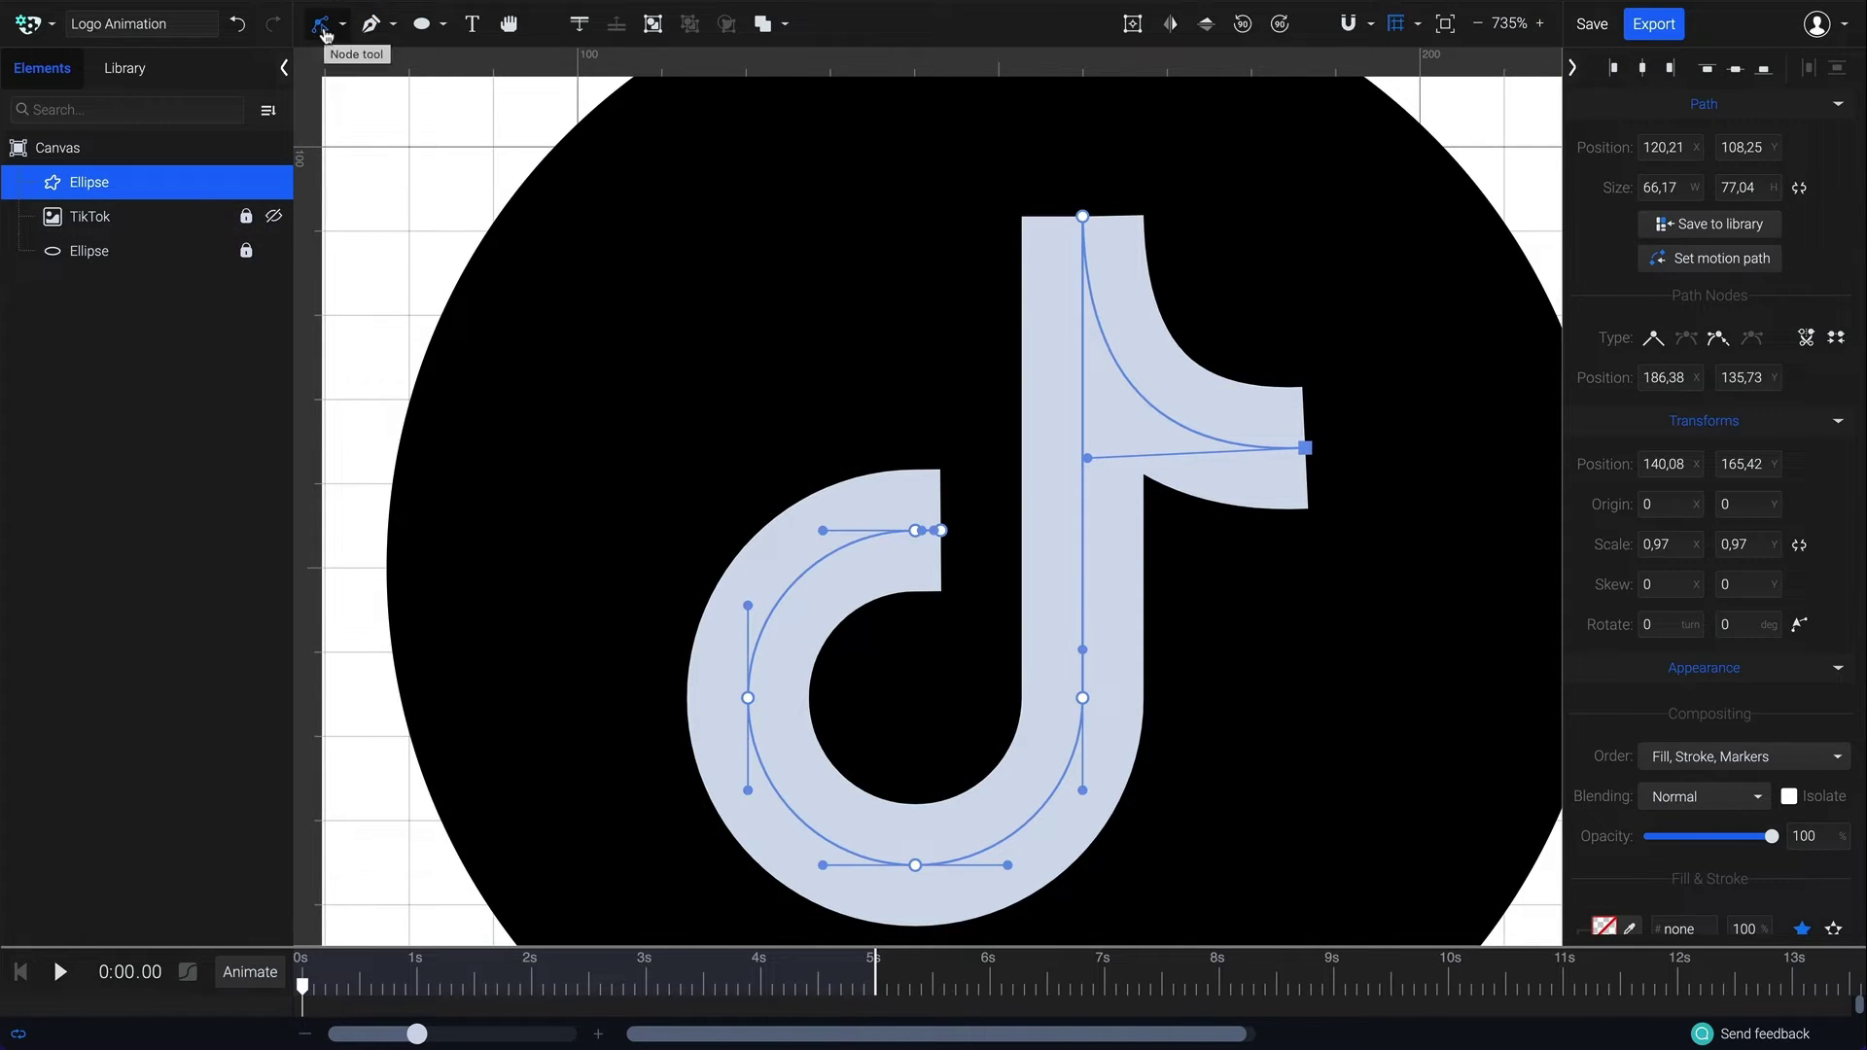
{"action": "left_click_drag", "start_coordinate": [1086, 457], "coordinate": [1083, 451]}
{"action": "left_click", "coordinate": [1446, 26]}
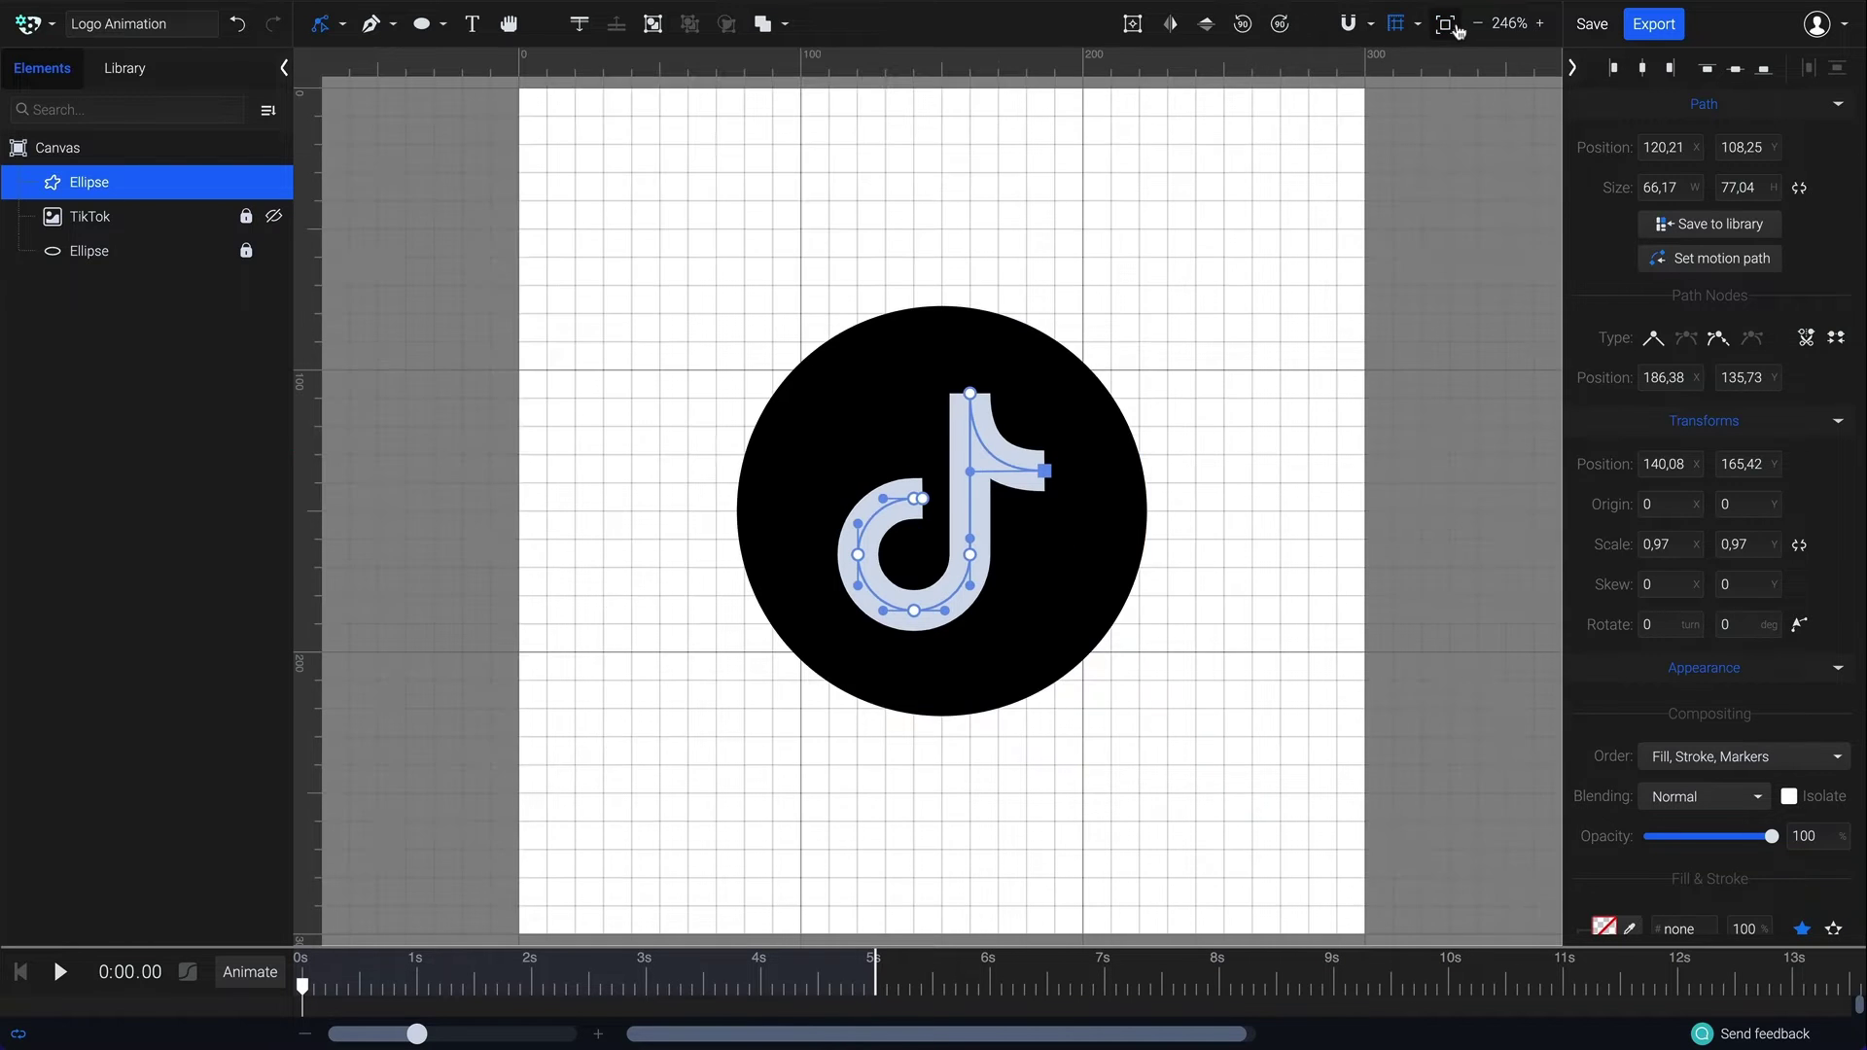
Give the note path a red FF1E1E stroke and rename its layer Red.
{"action": "left_click_drag", "start_coordinate": [1859, 214], "coordinate": [1858, 486]}
{"action": "left_click", "coordinate": [1604, 585]}
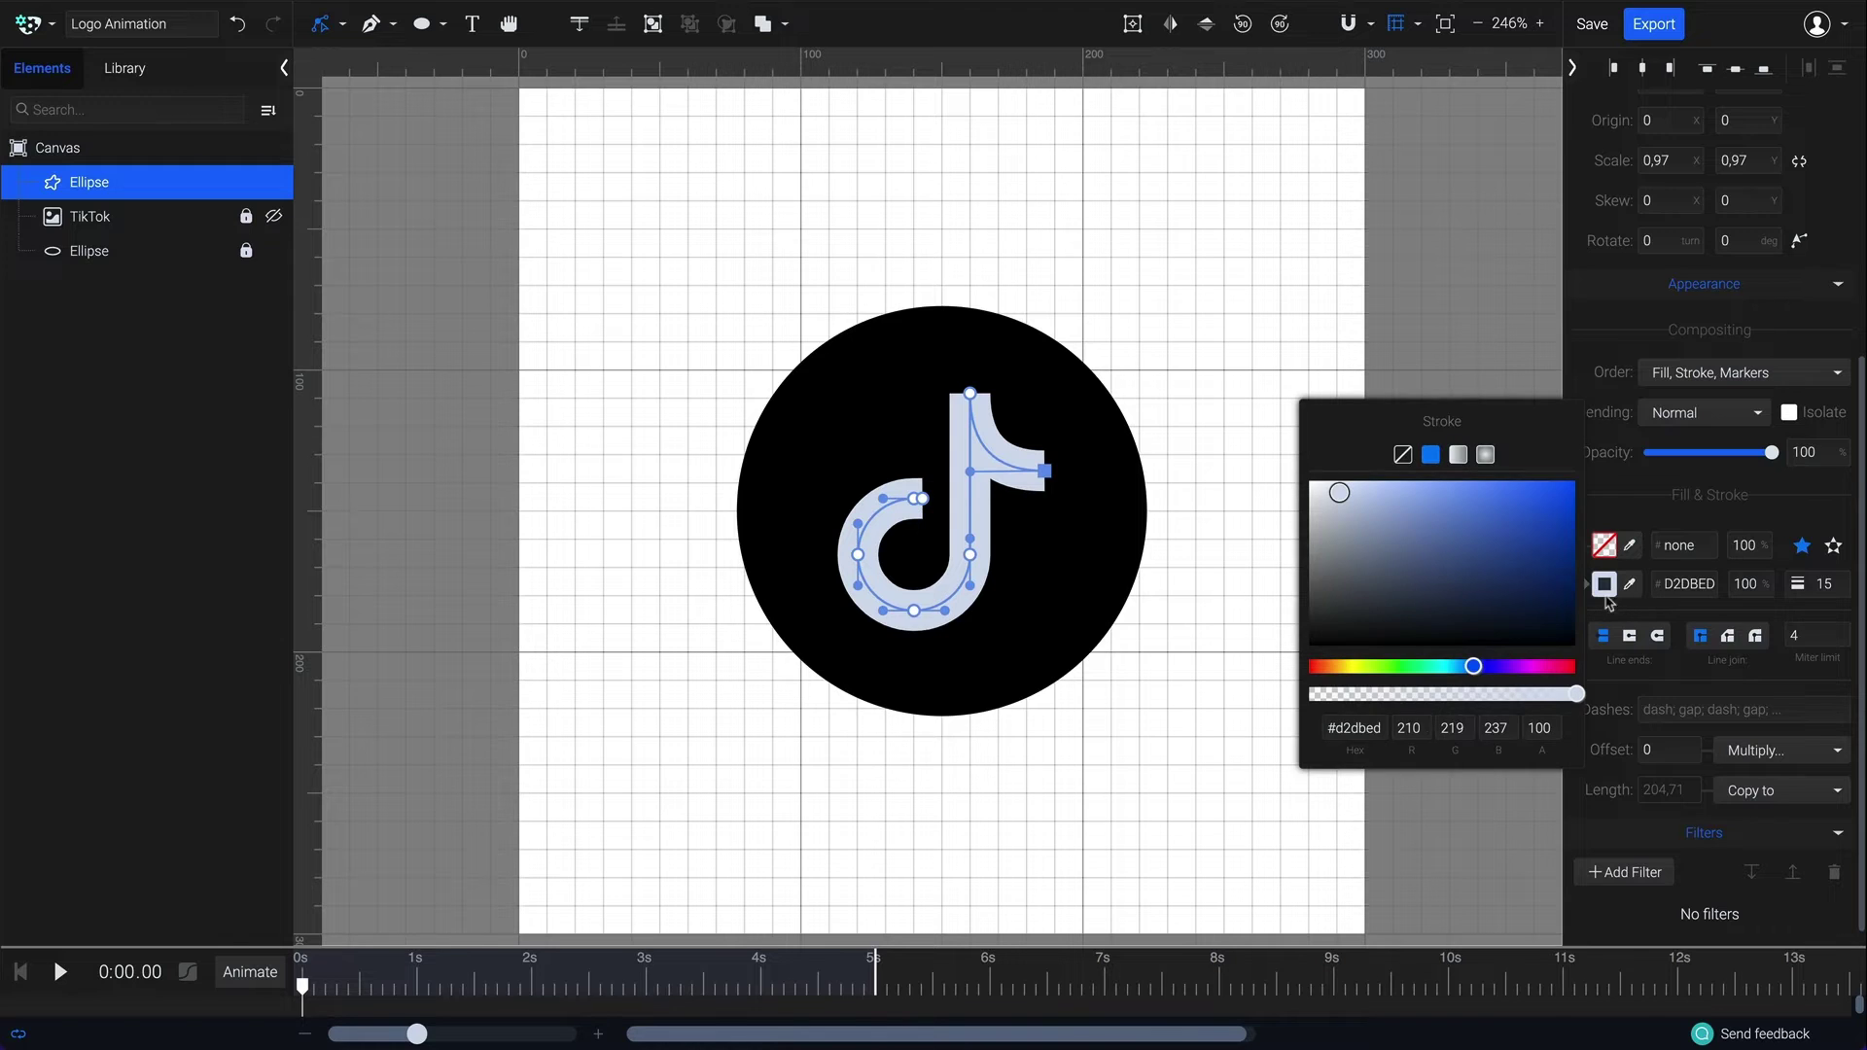
{"action": "left_click_drag", "start_coordinate": [1337, 493], "coordinate": [1543, 480]}
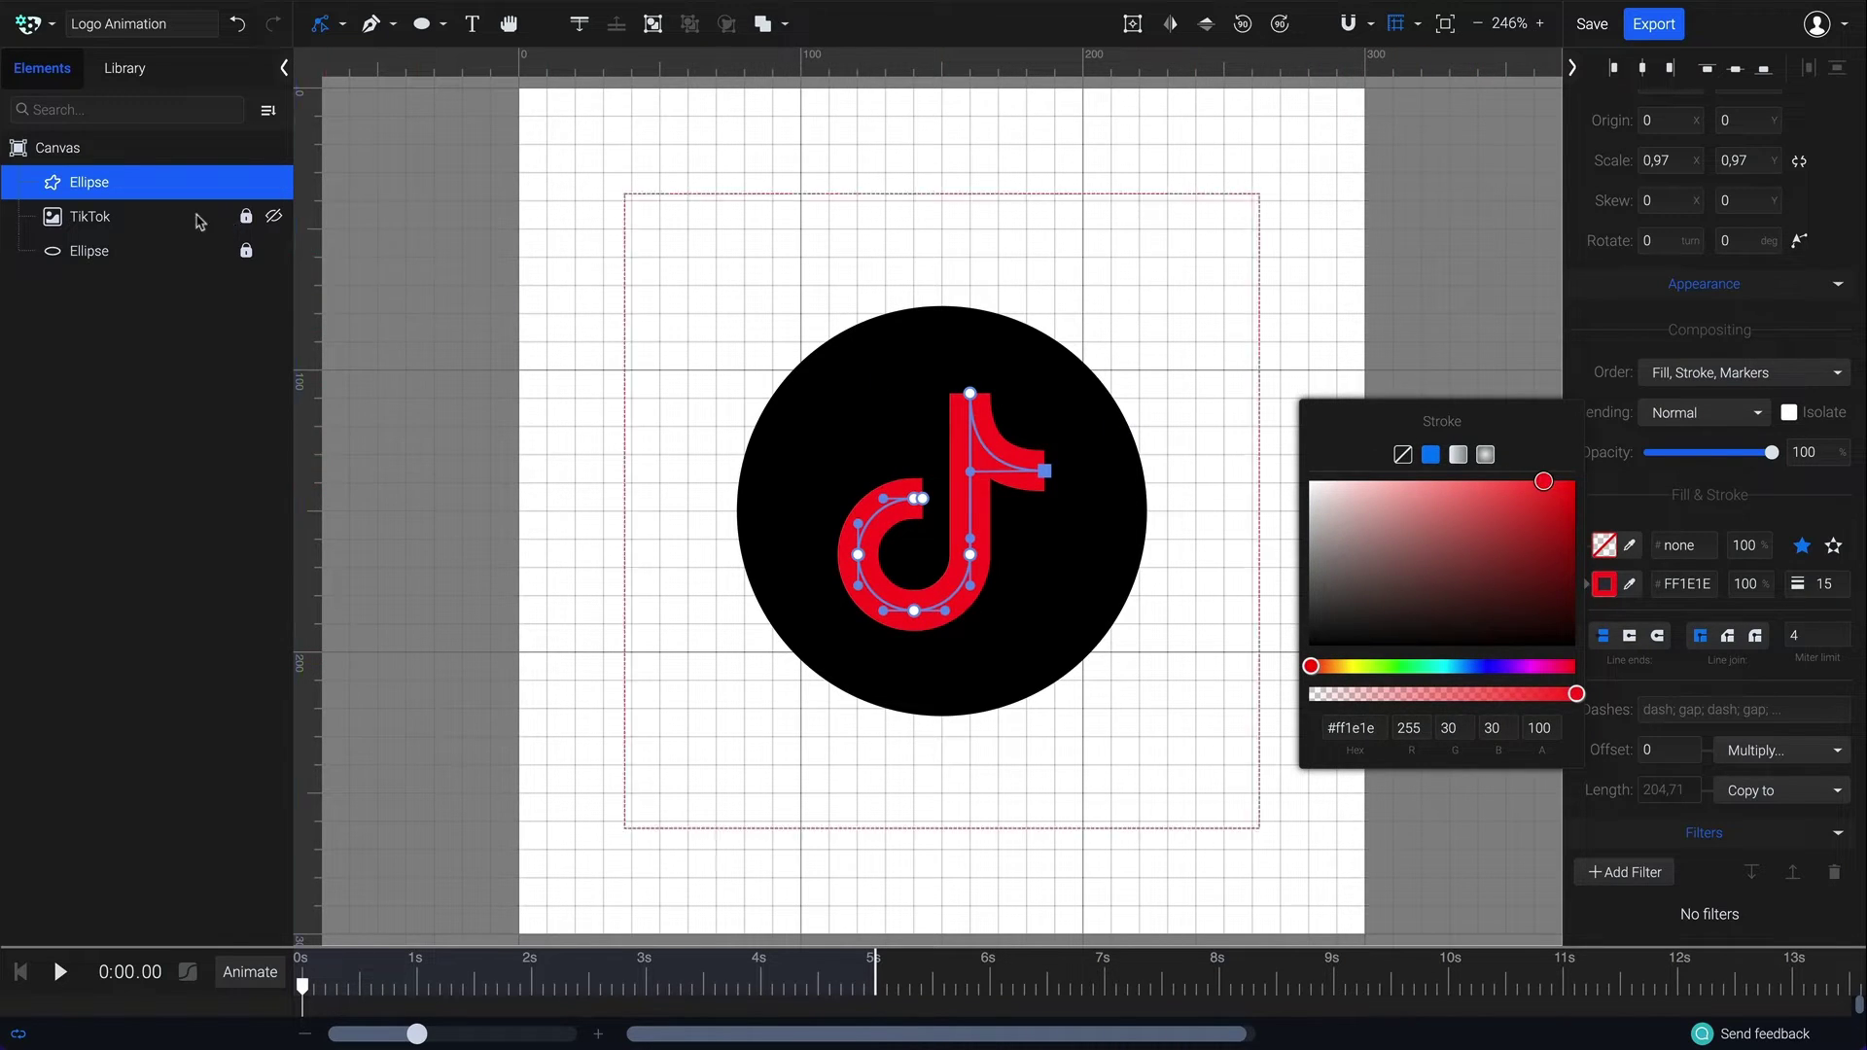
{"action": "double_click", "coordinate": [113, 183]}
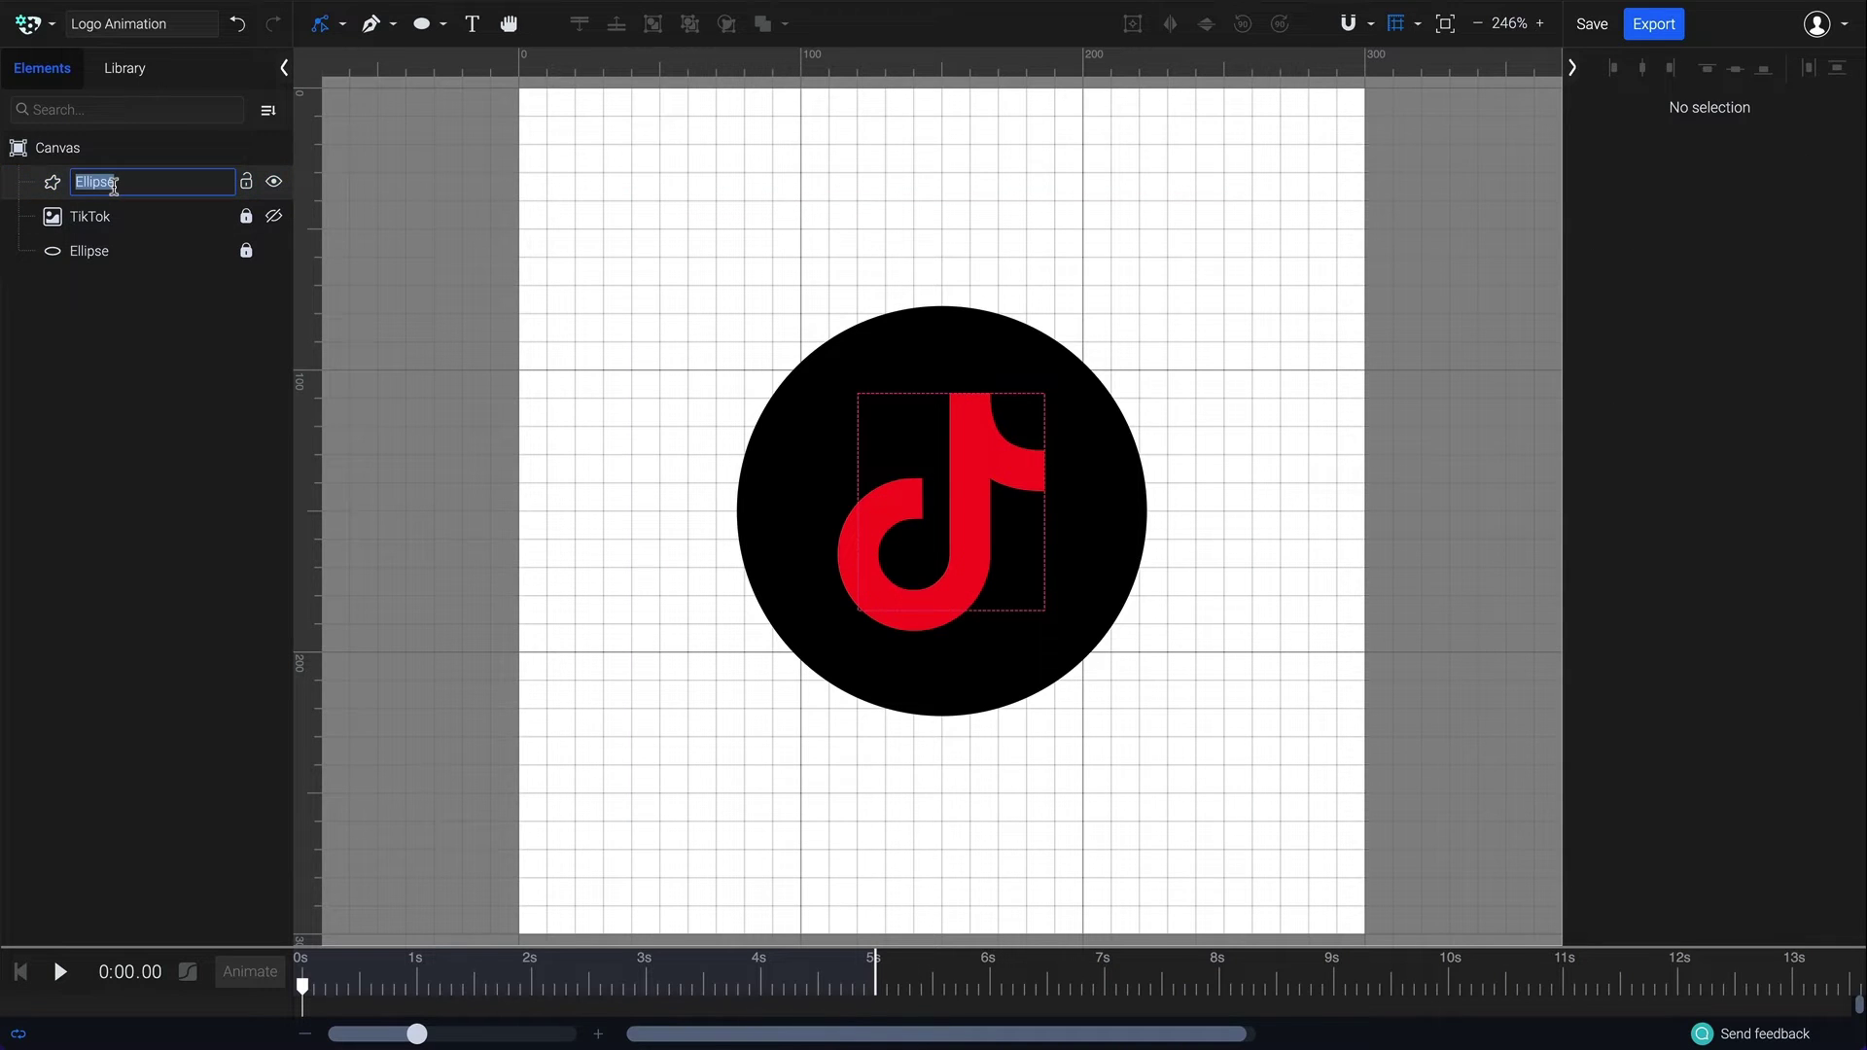
{"action": "type", "text": "Red"}
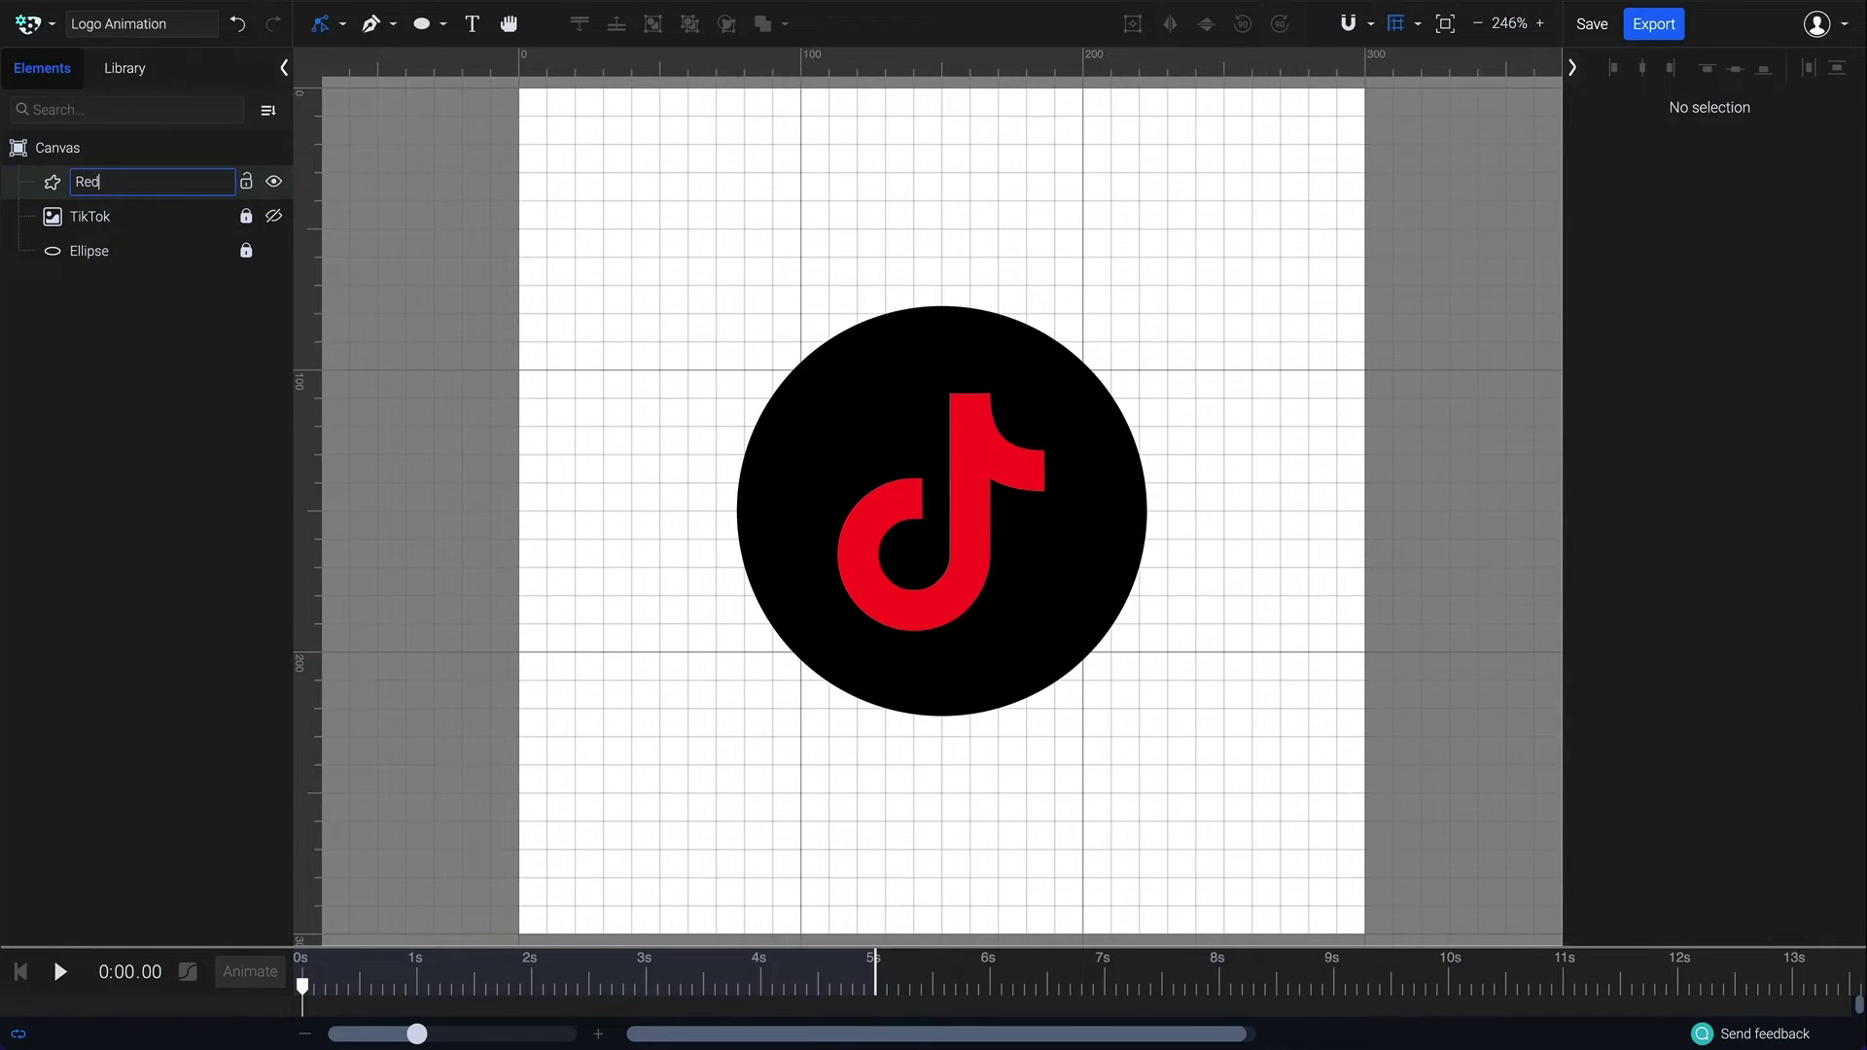
{"action": "key", "text": "Return"}
Duplicate the Red layer to create Copy of Red.
{"action": "left_click", "coordinate": [112, 187]}
{"action": "right_click", "coordinate": [112, 187]}
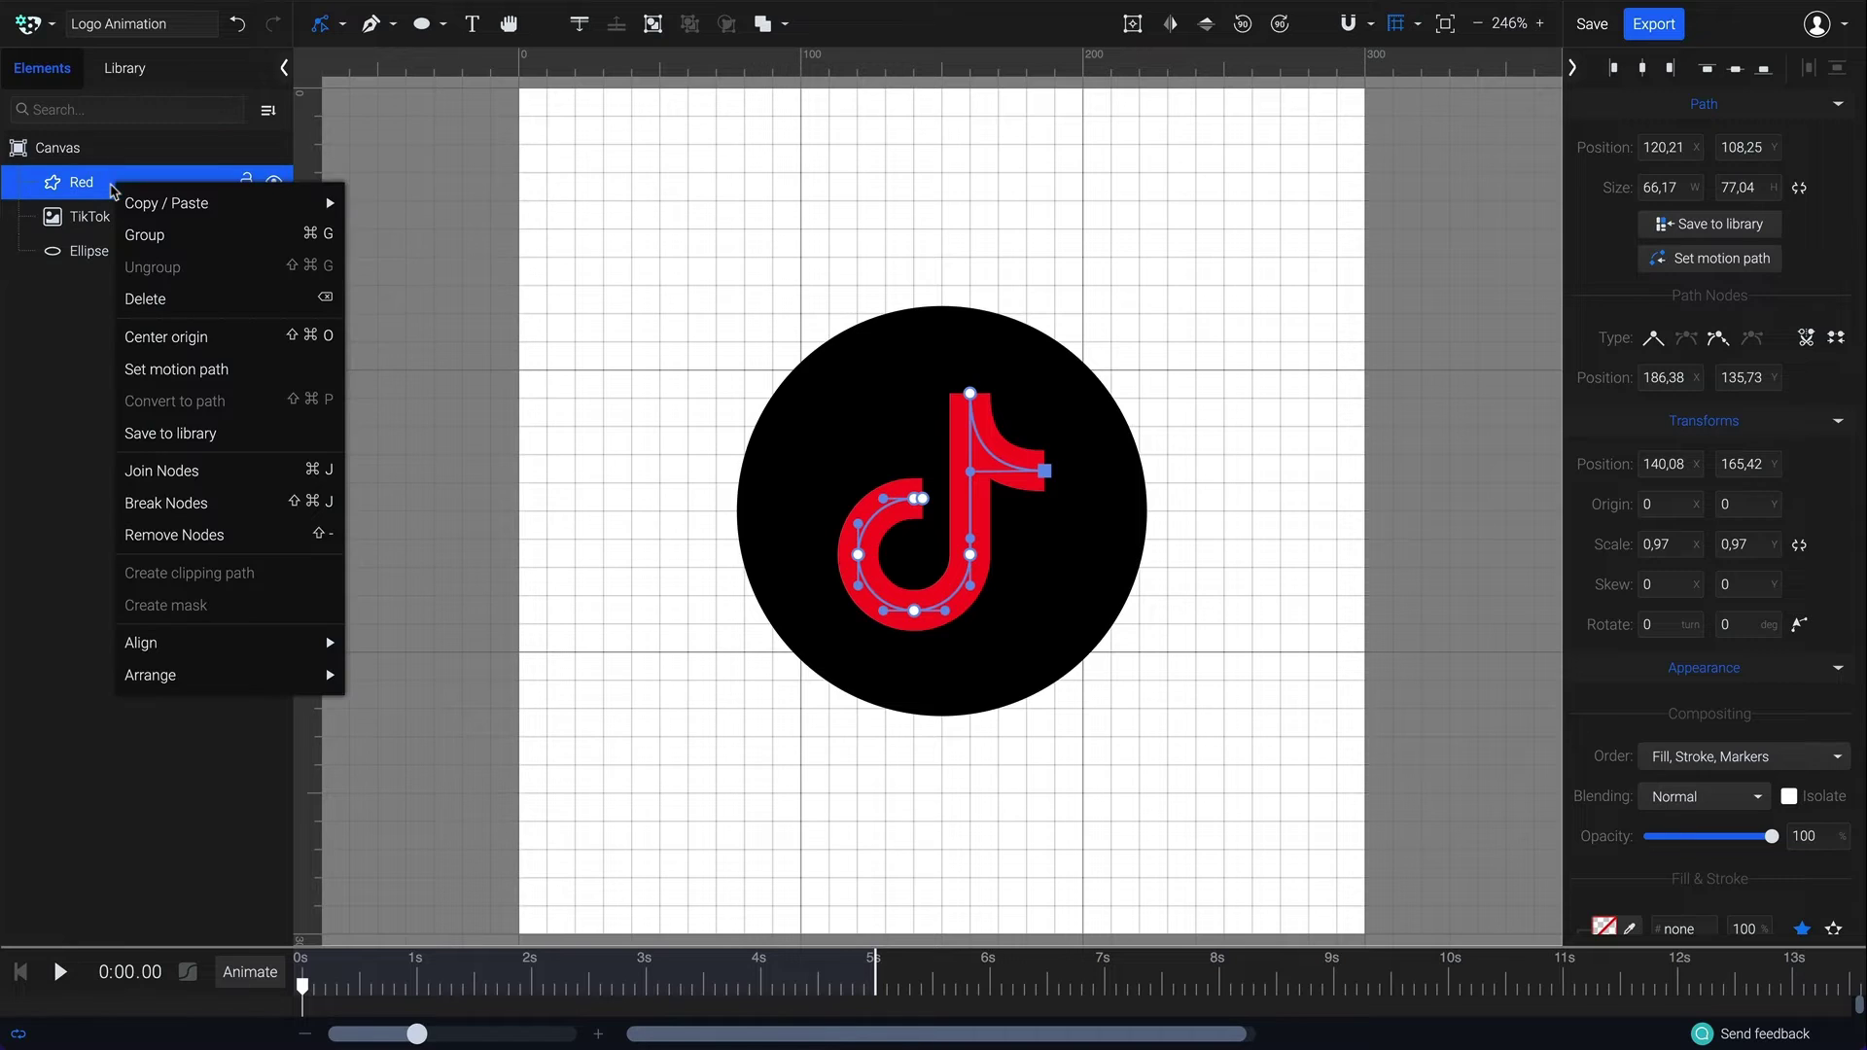
{"action": "mouse_move", "coordinate": [129, 209]}
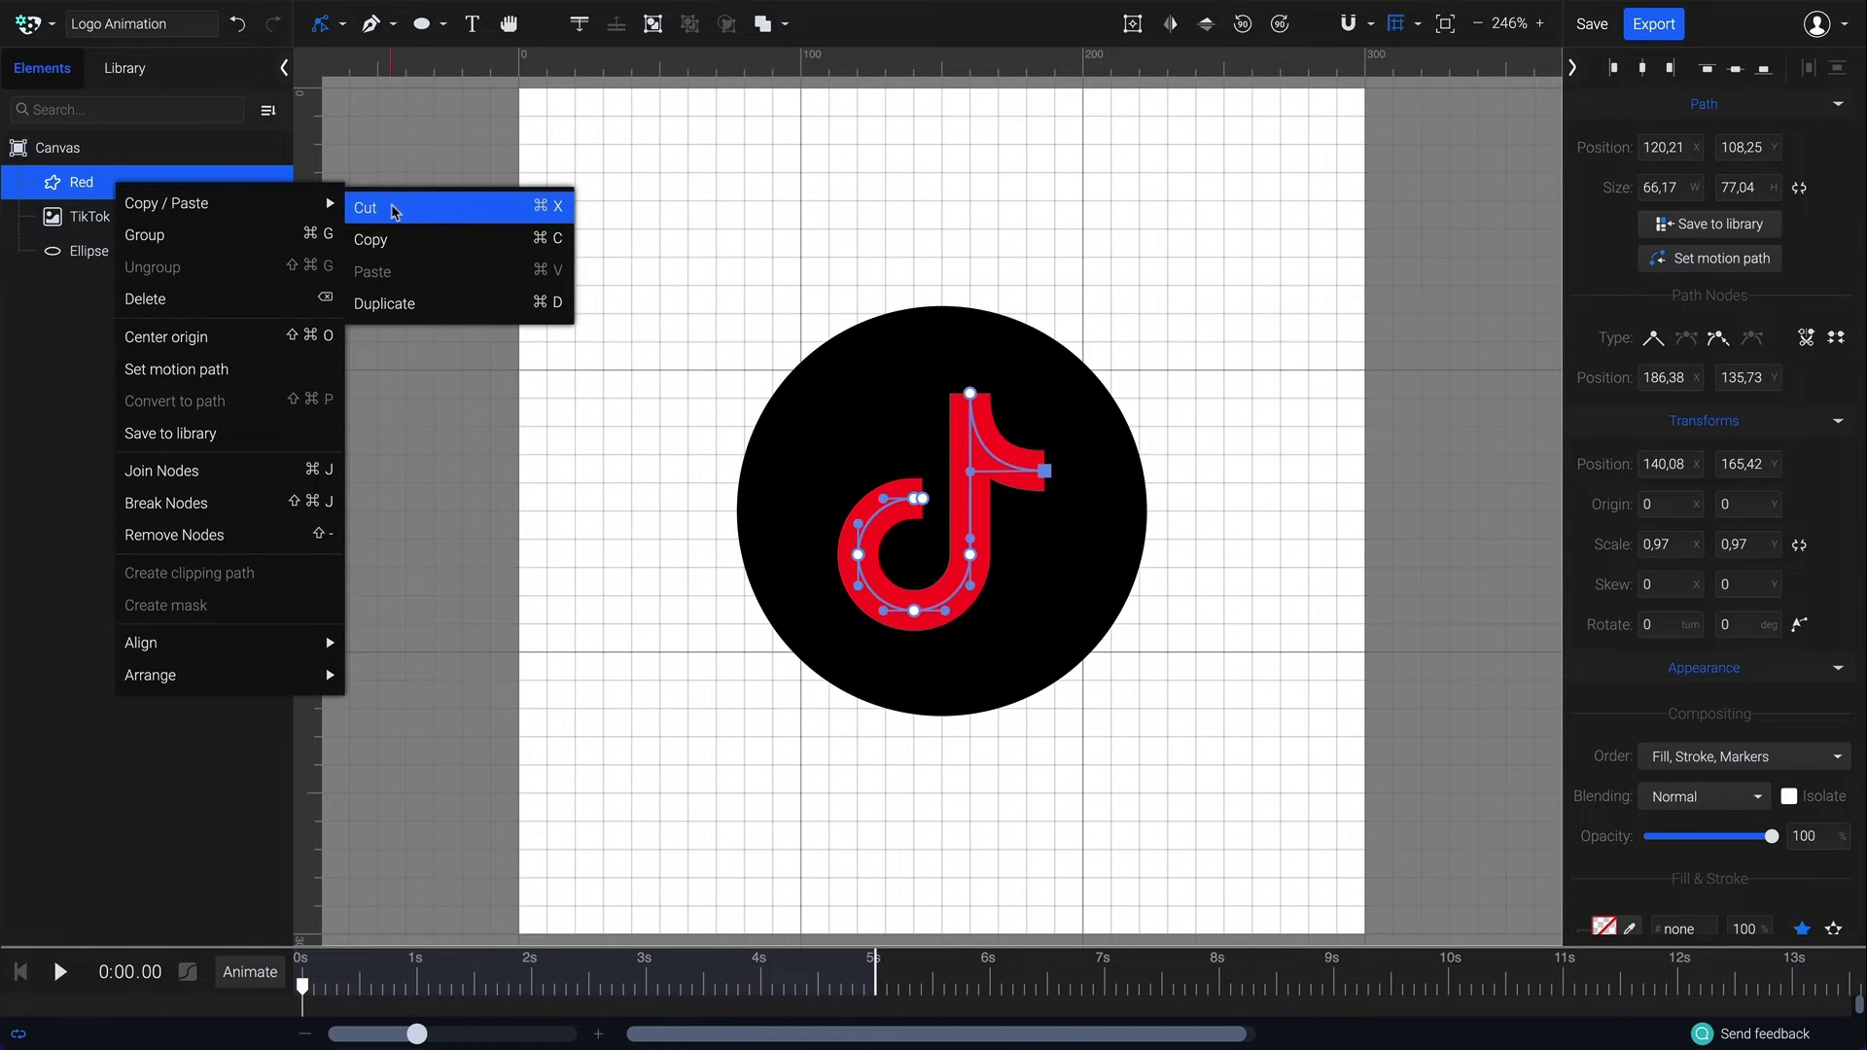
{"action": "left_click", "coordinate": [420, 312]}
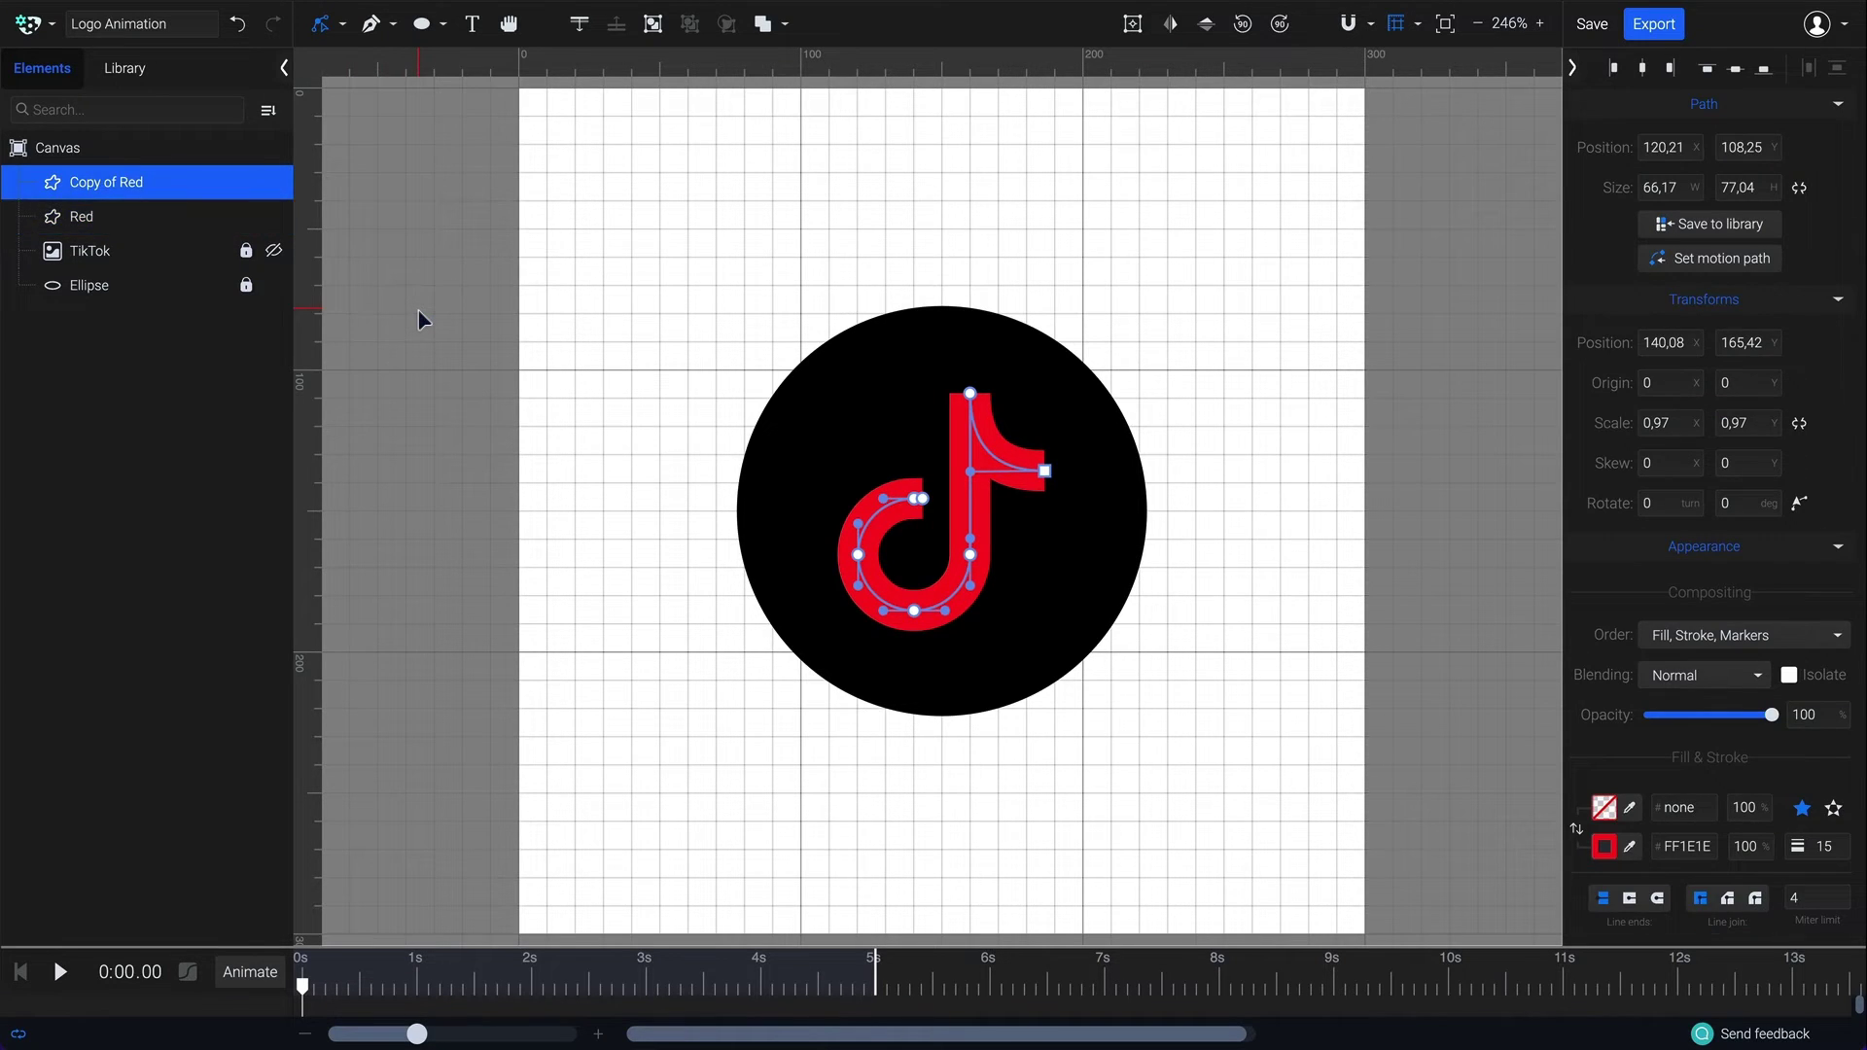
{"action": "left_click", "coordinate": [343, 24]}
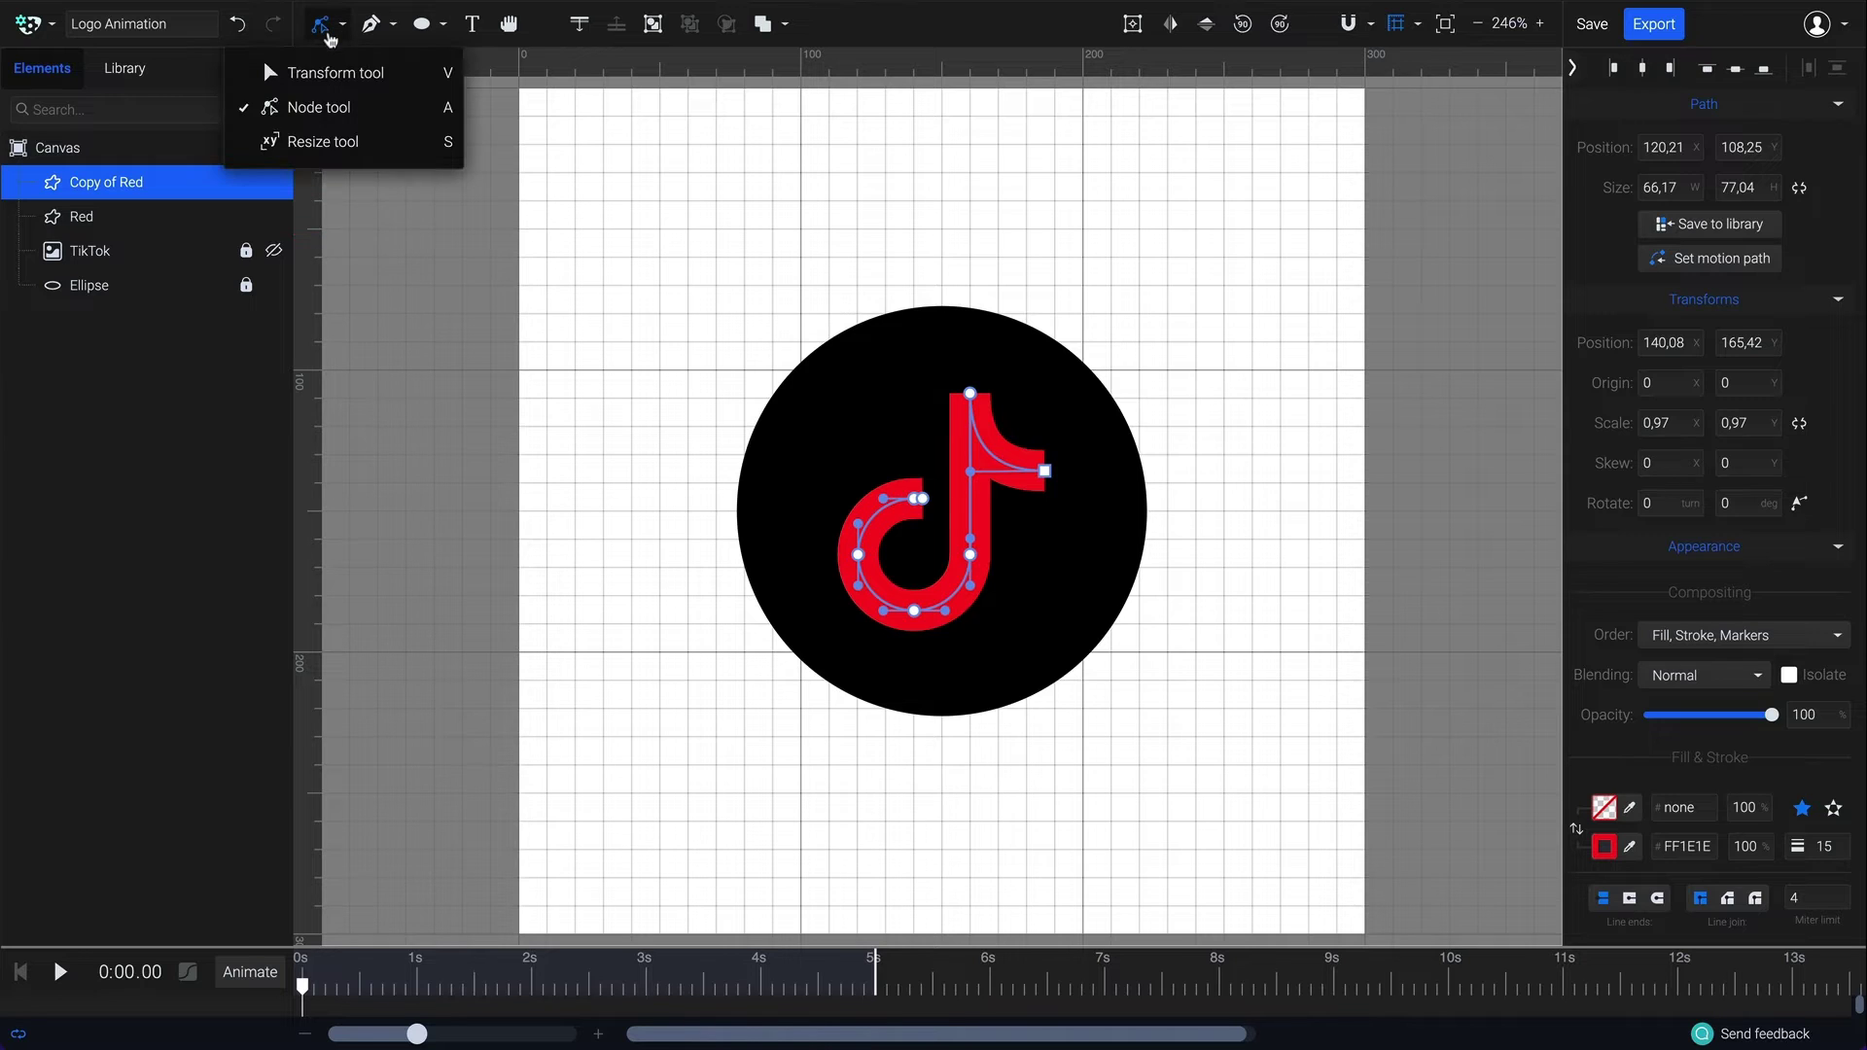
Nudge the copy 2 units left and 2 units up with the Transform tool.
{"action": "left_click", "coordinate": [340, 70]}
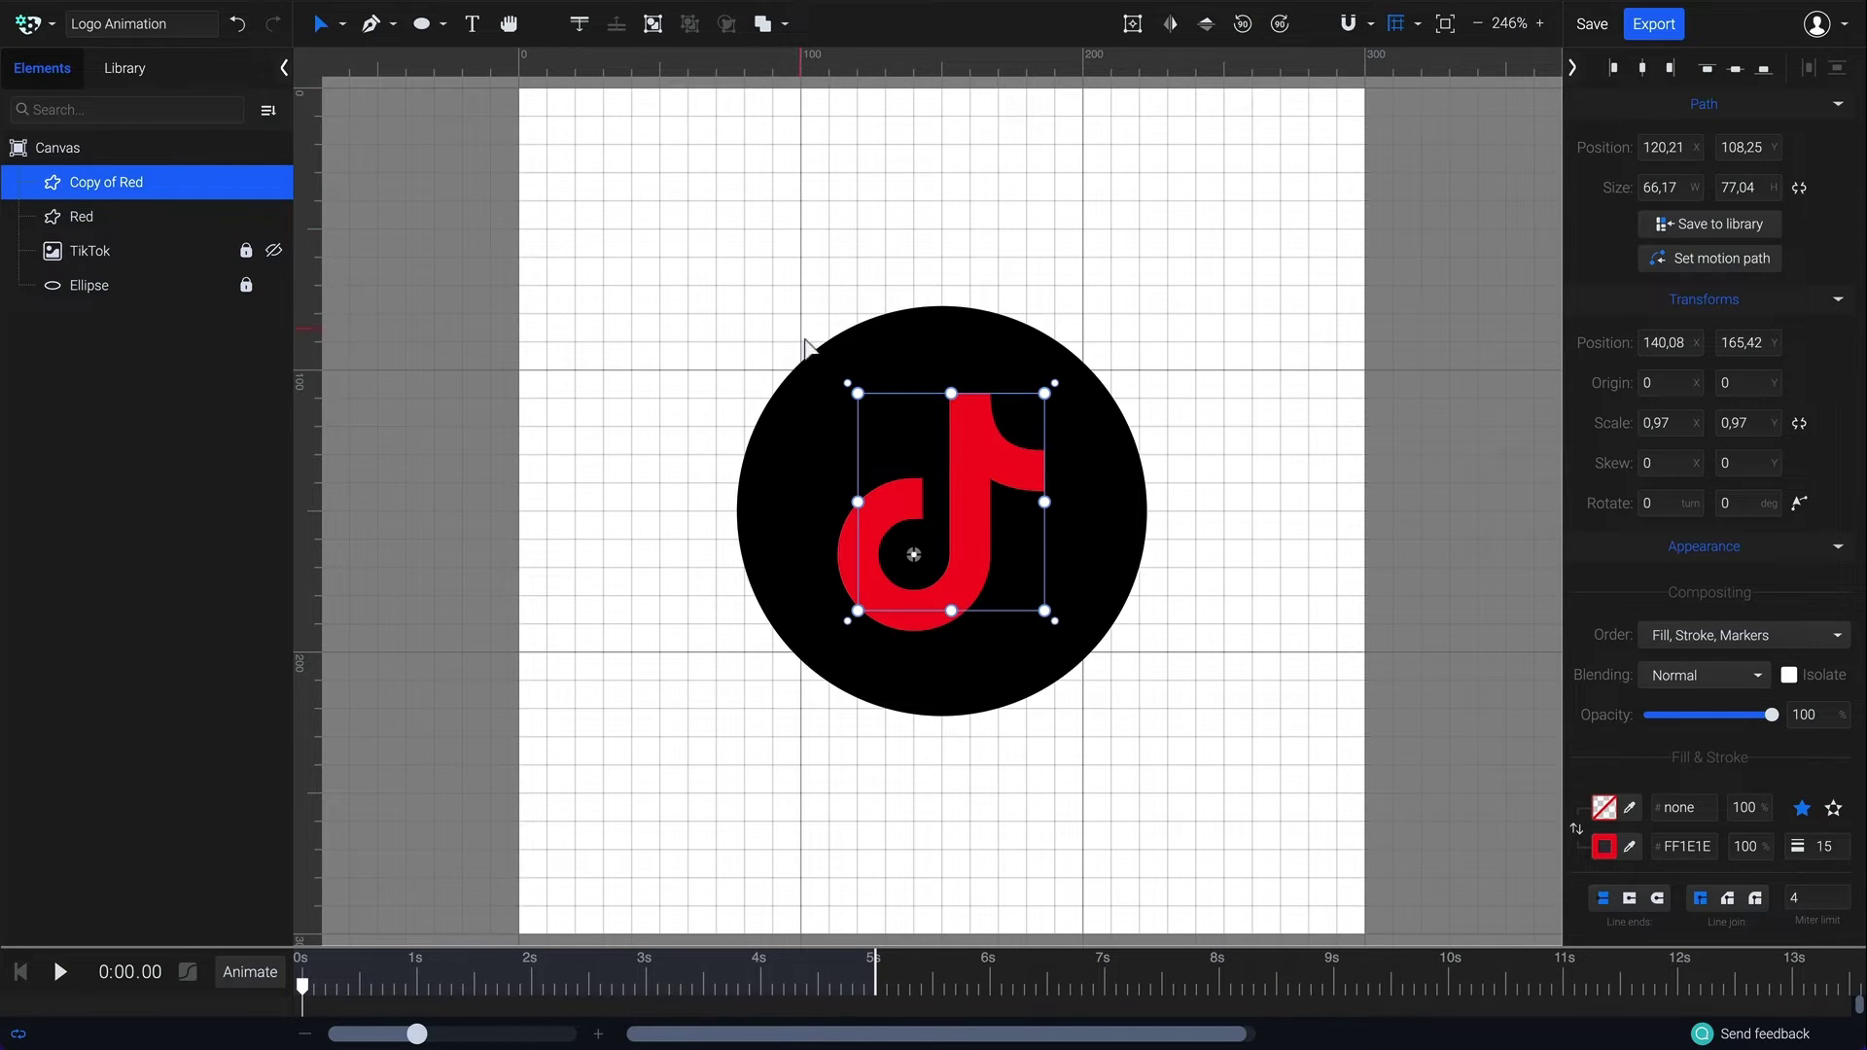
{"action": "key", "text": "Left"}
{"action": "key", "text": "Left"}
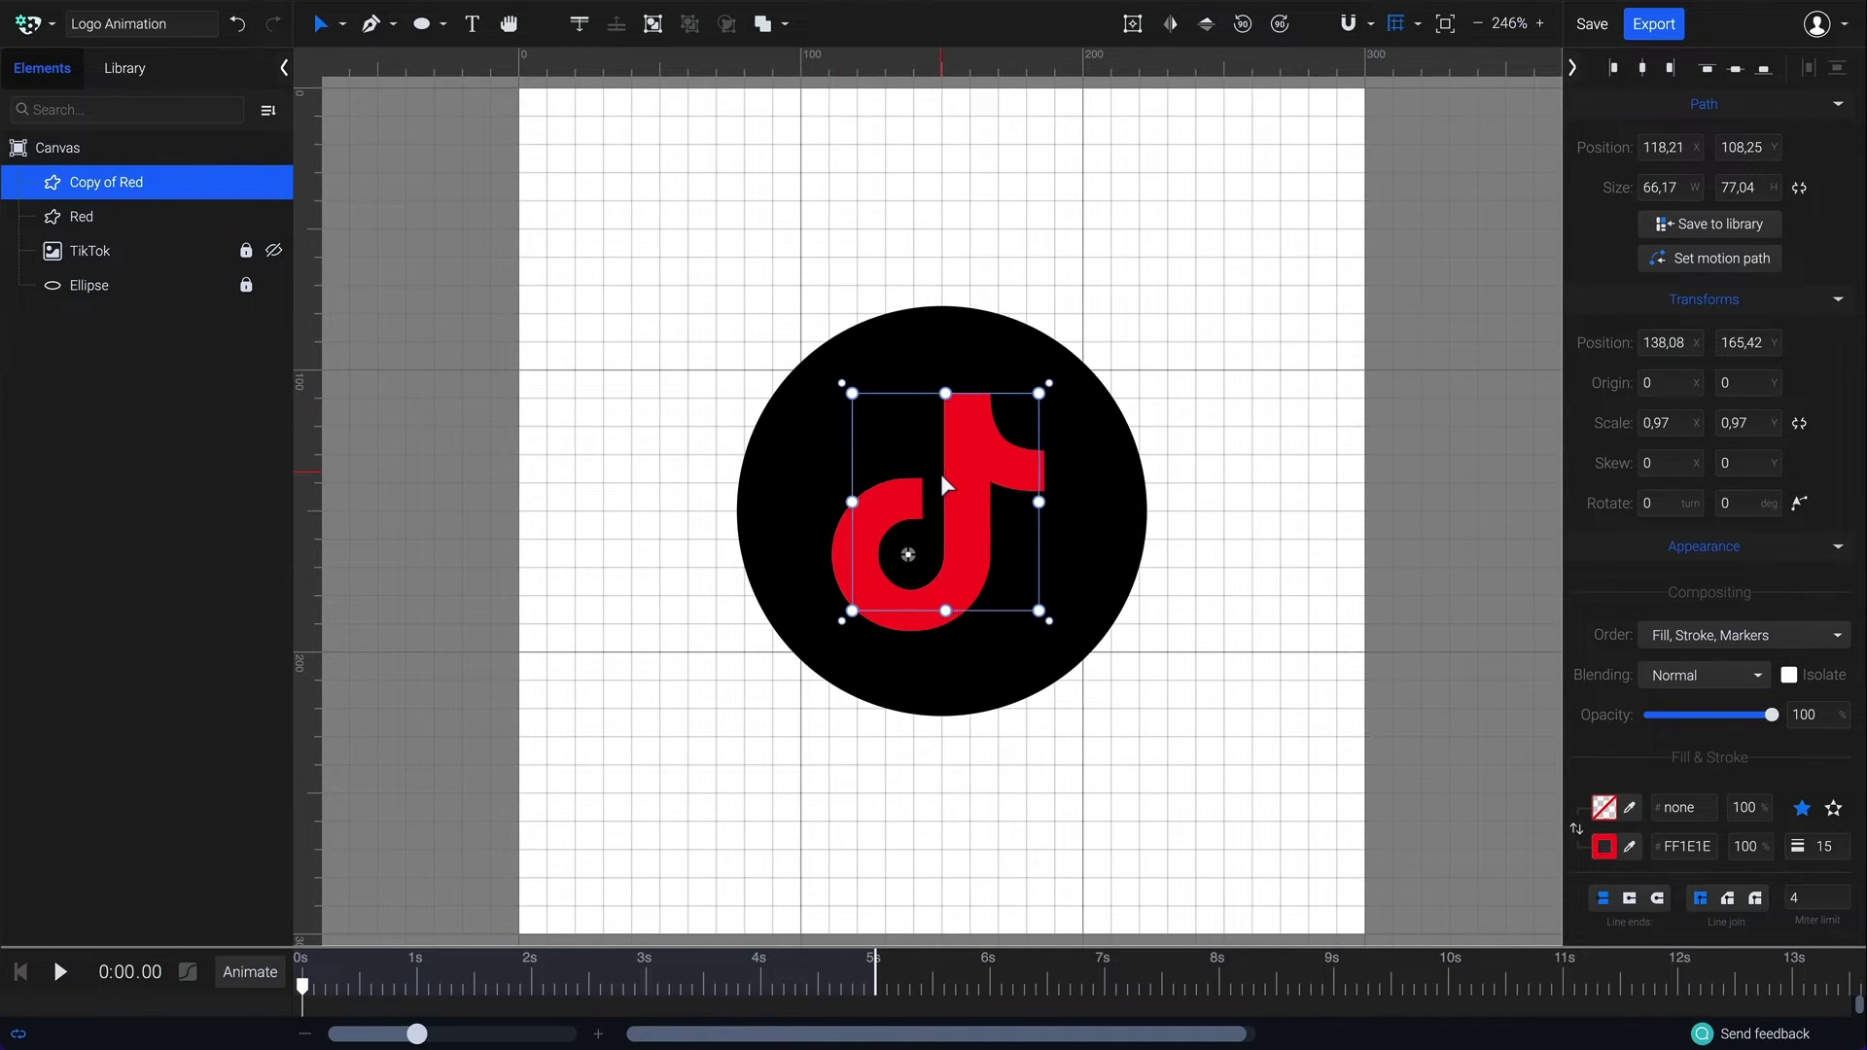
{"action": "key", "text": "Up"}
{"action": "key", "text": "Up"}
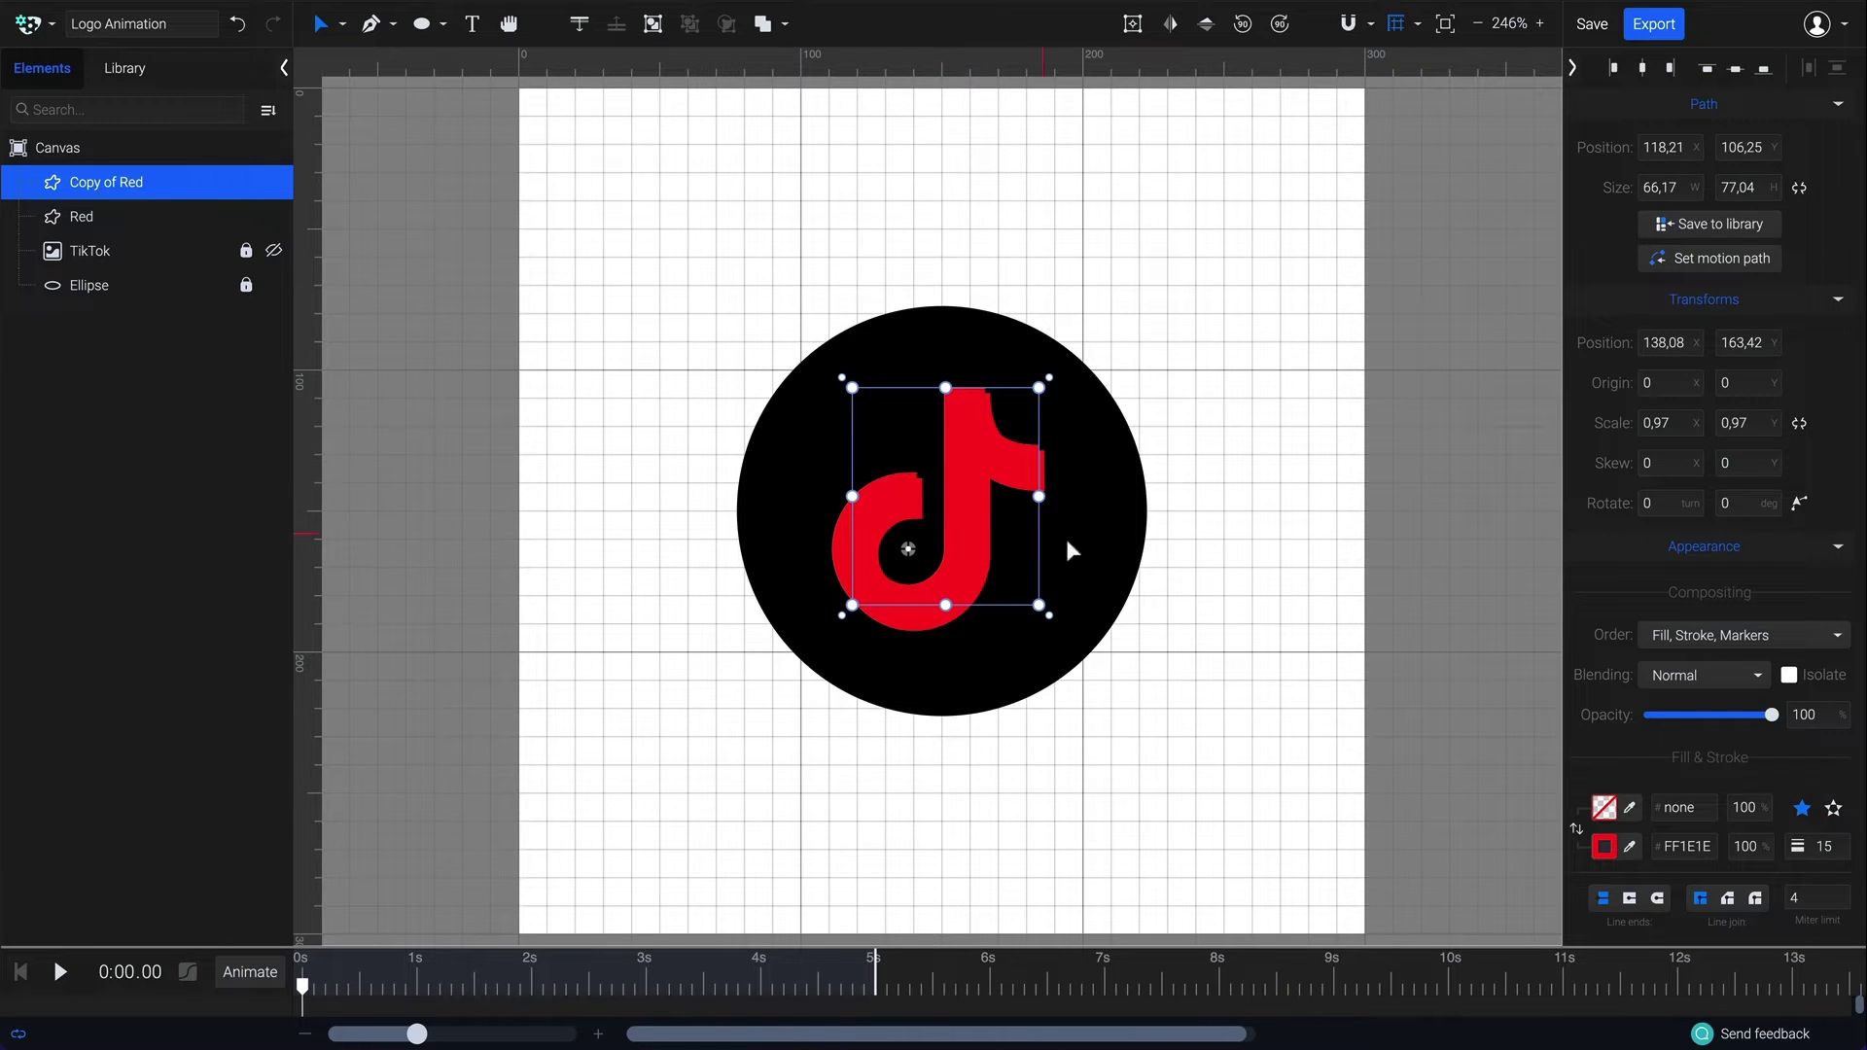
Set the copy's stroke to cyan 1EFBFF and its blending to Hard light.
{"action": "scroll", "coordinate": [1861, 581], "scroll_direction": "down", "scroll_amount": 2}
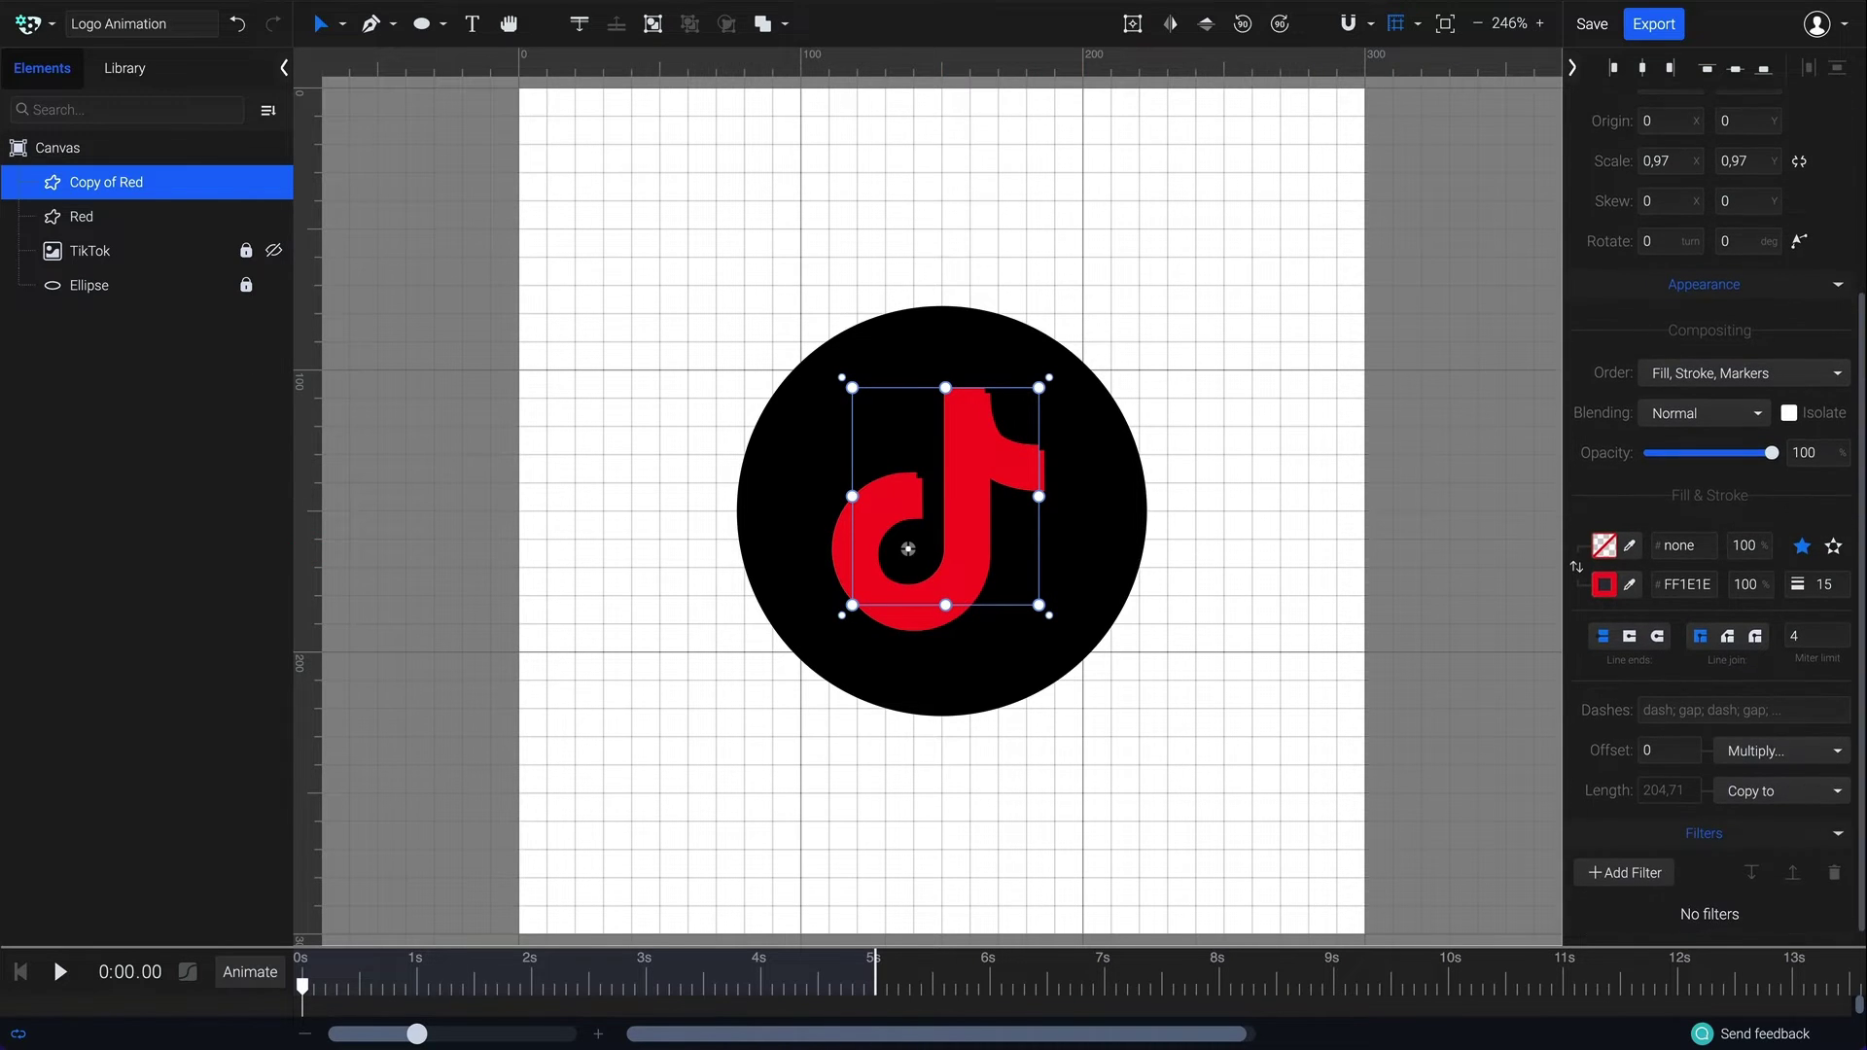
{"action": "left_click", "coordinate": [1604, 584]}
{"action": "left_click_drag", "start_coordinate": [1311, 667], "coordinate": [1446, 671]}
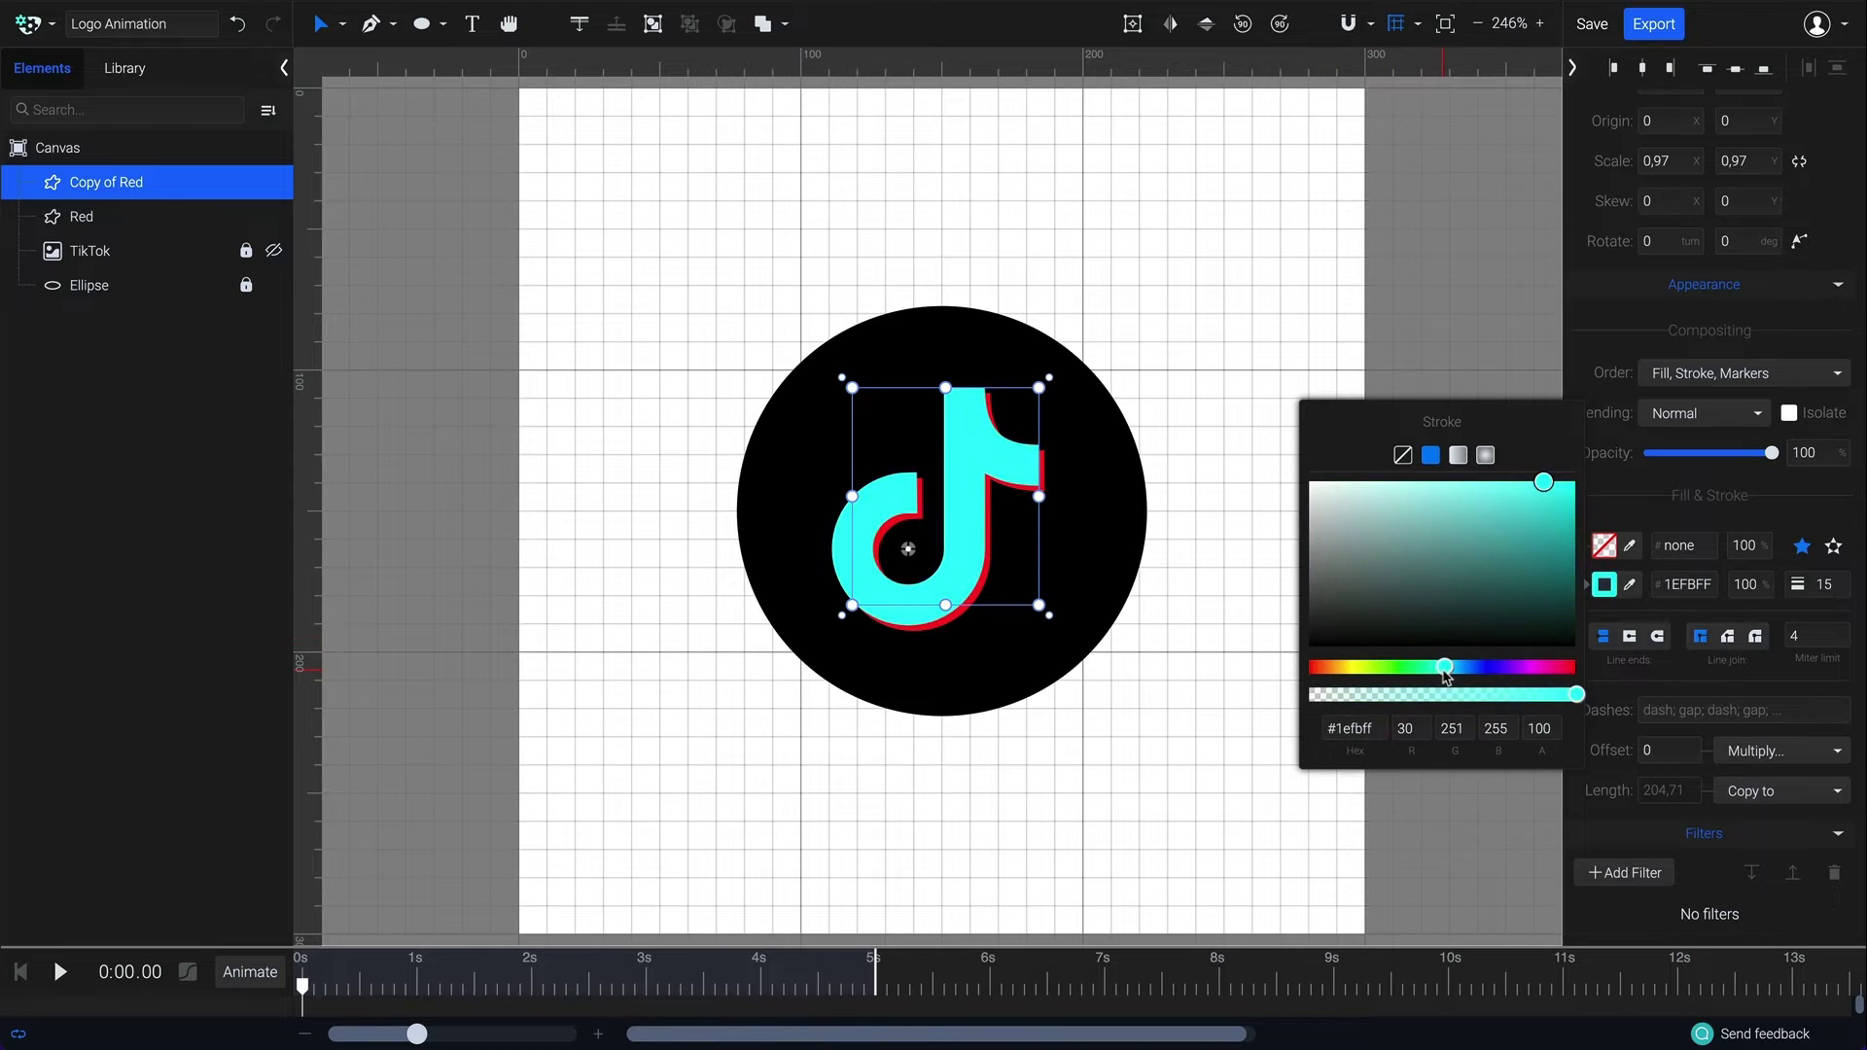
{"action": "left_click", "coordinate": [1685, 411]}
{"action": "left_click", "coordinate": [1730, 737]}
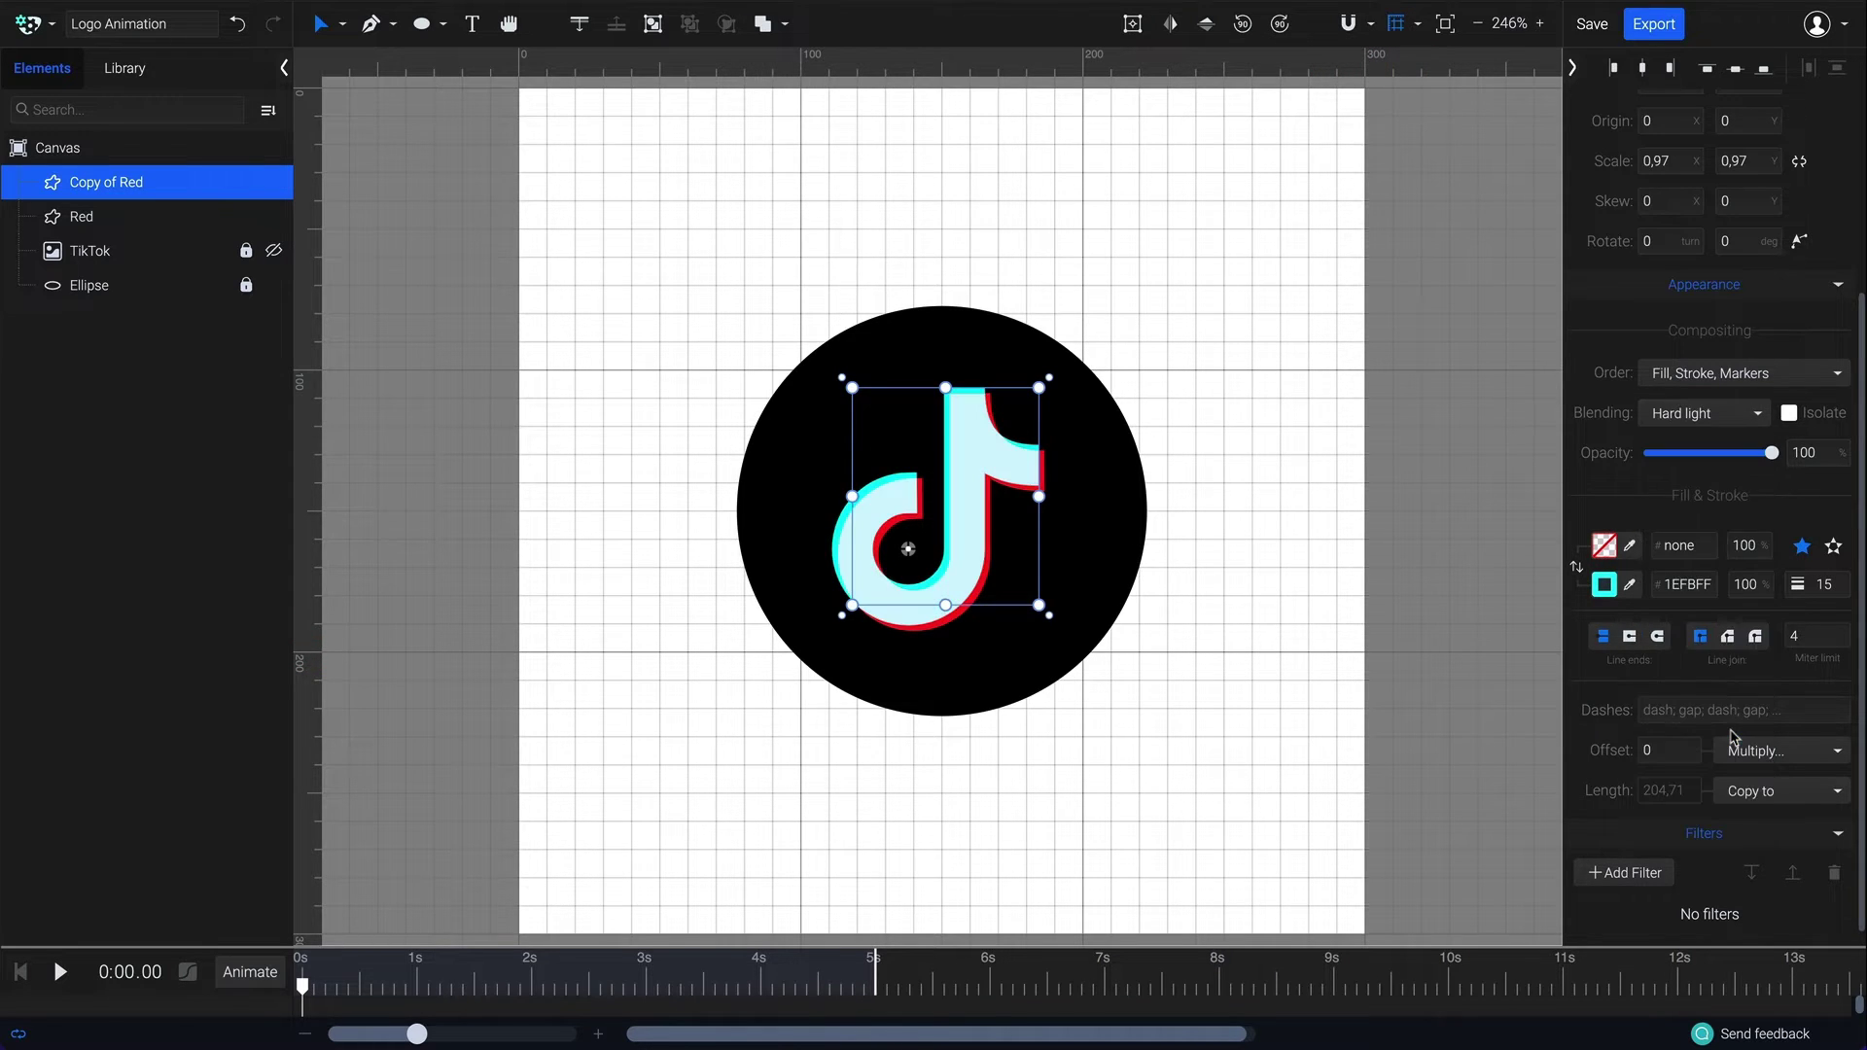
Rename the Copy of Red layer to Blue Hard light.
{"action": "left_click", "coordinate": [95, 186]}
{"action": "double_click", "coordinate": [95, 184]}
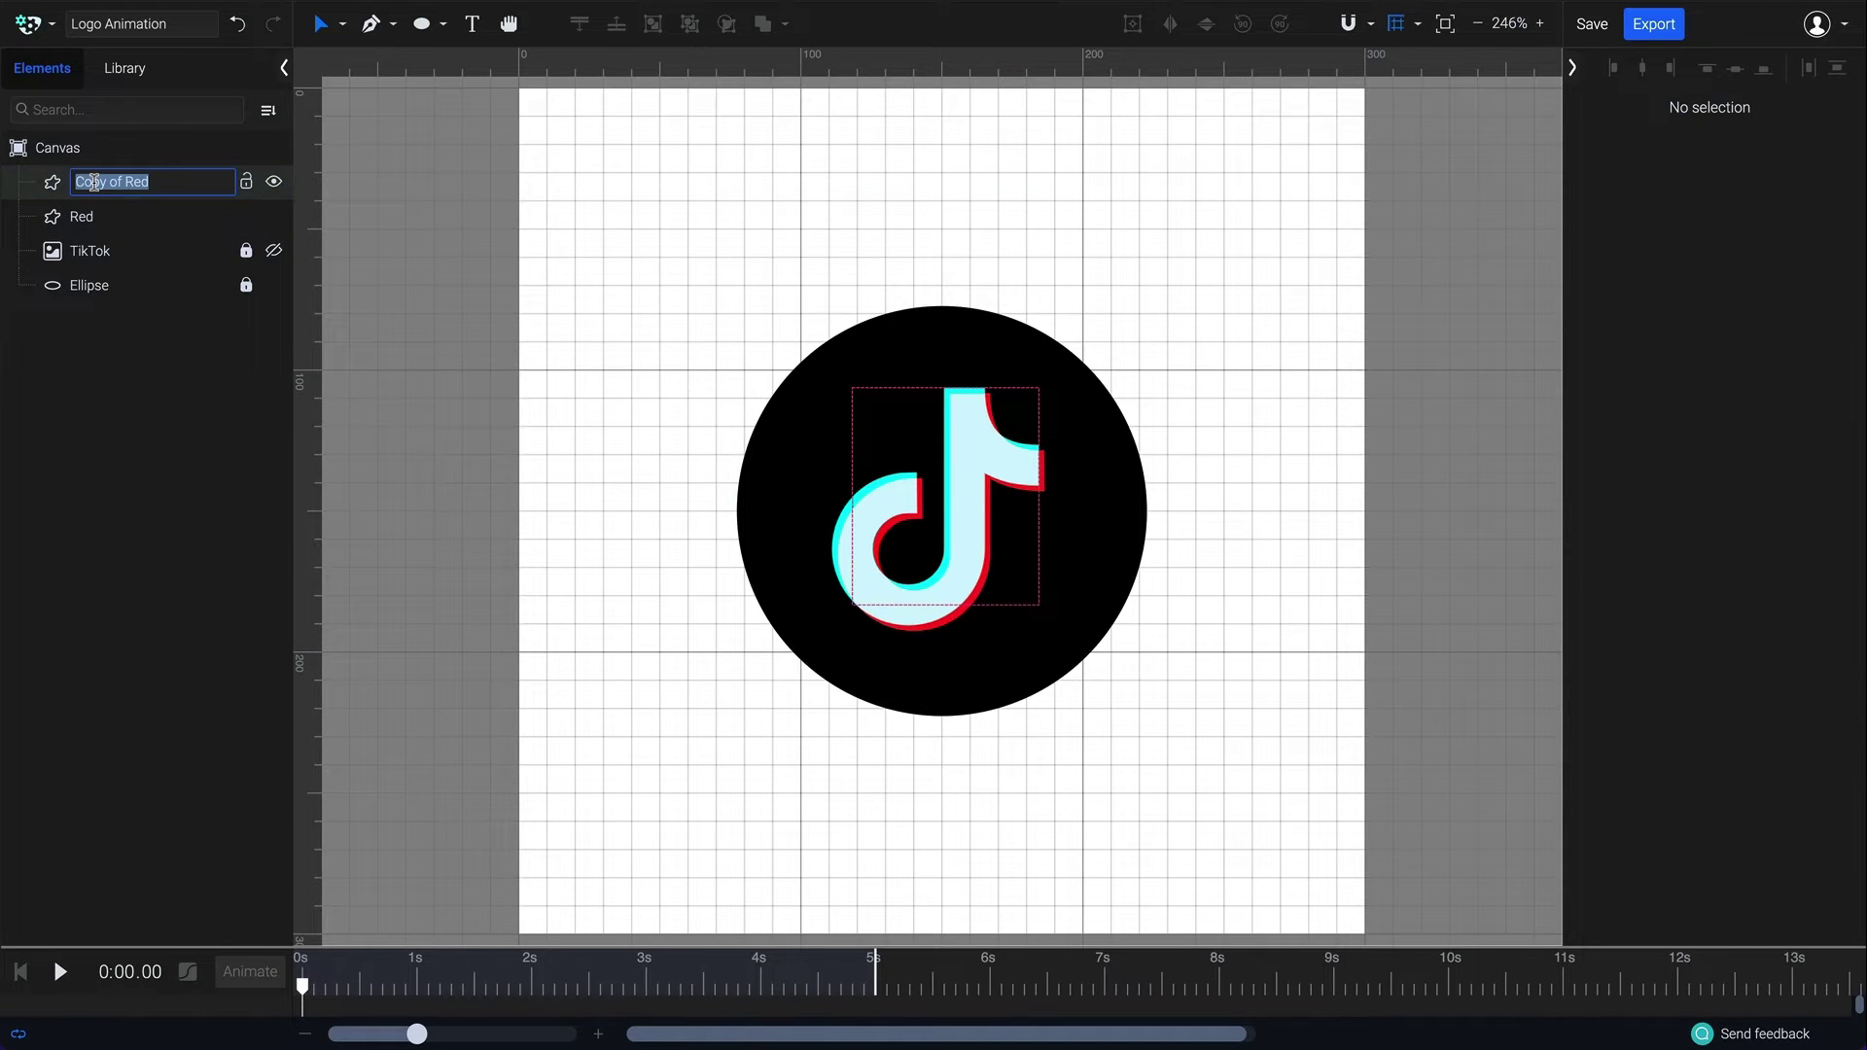
{"action": "type", "text": "Blue Hard light"}
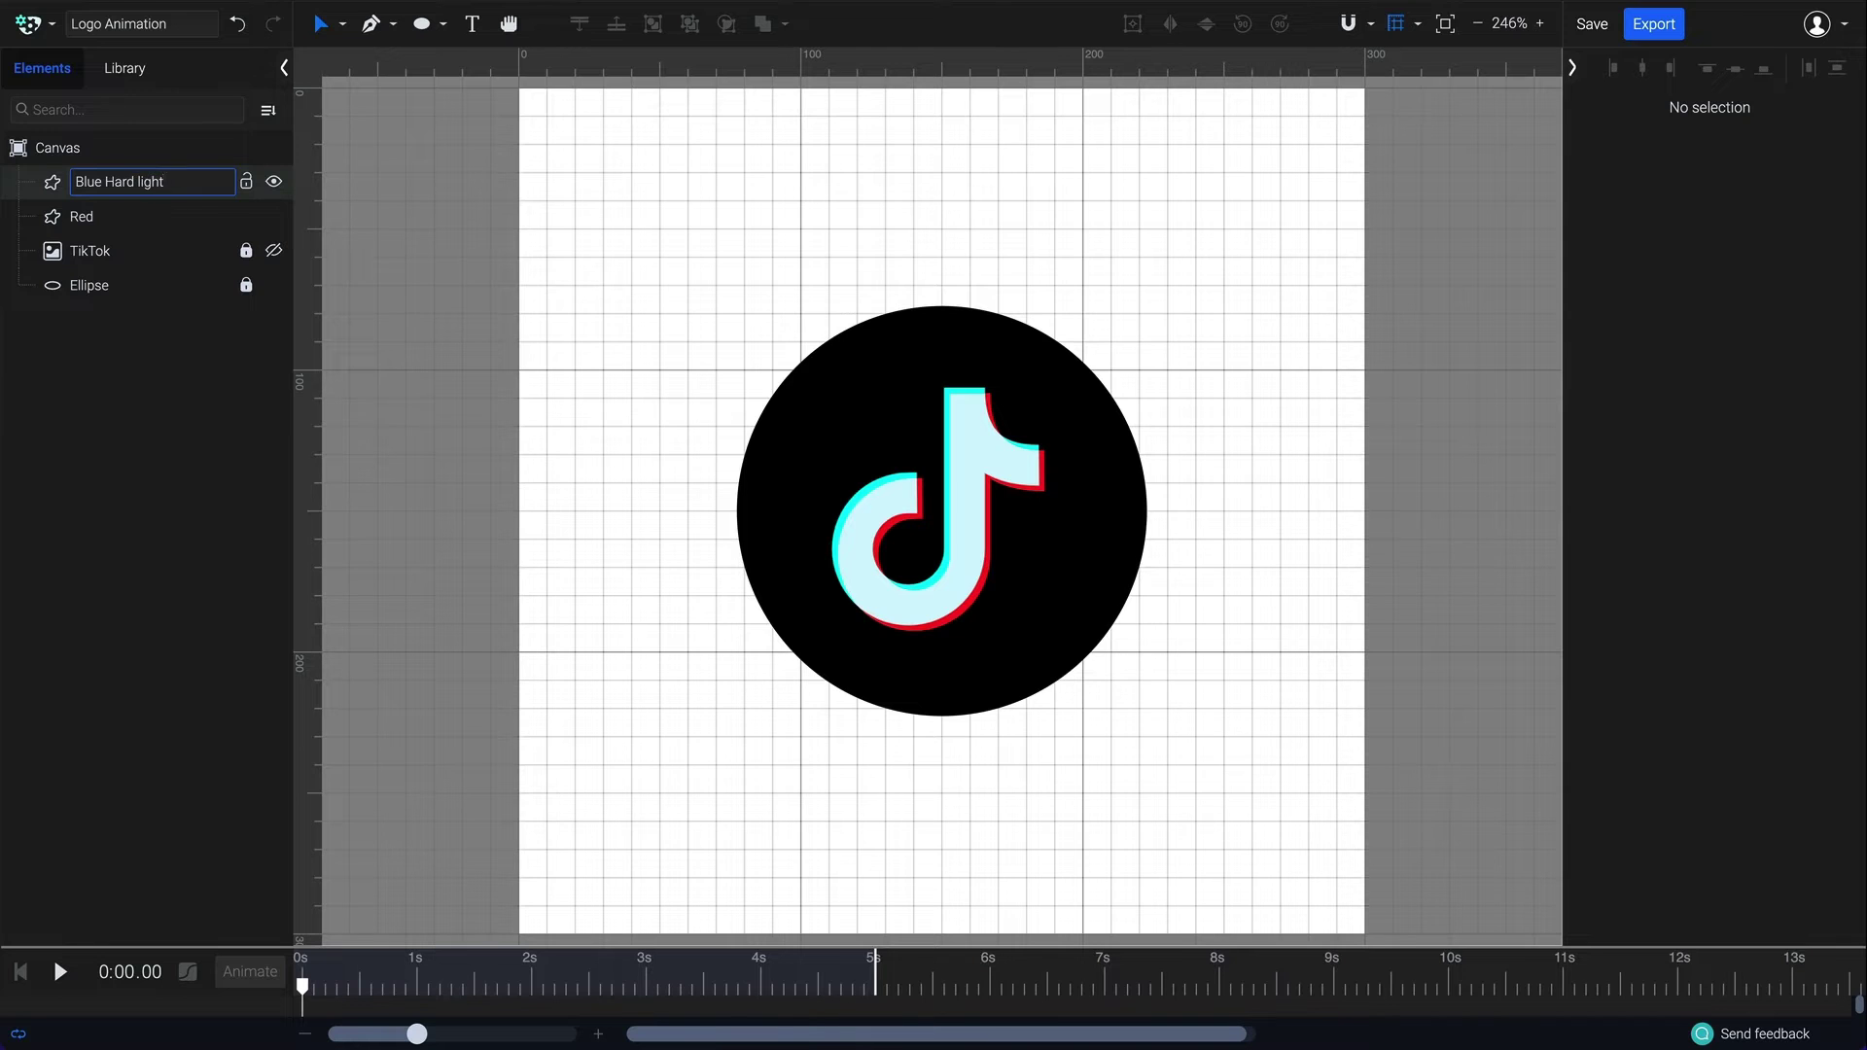
{"action": "key", "text": "Return"}
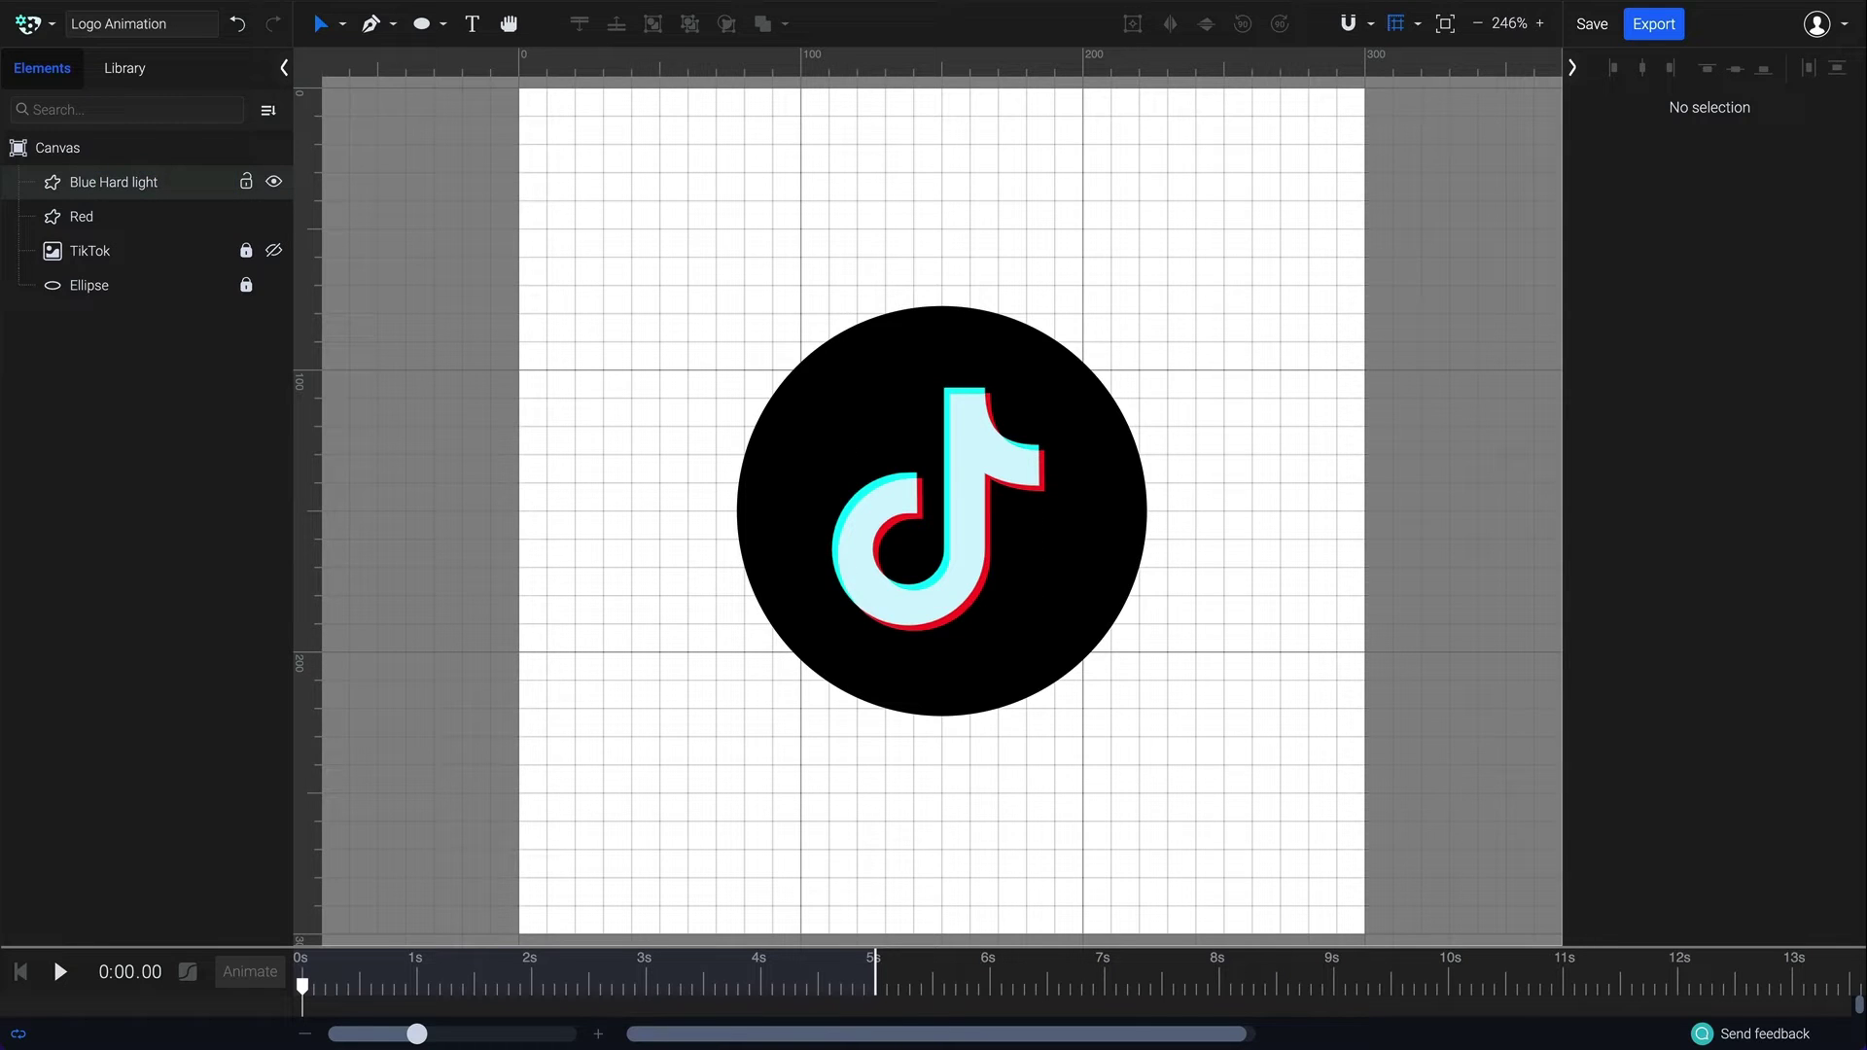
{"action": "left_click", "coordinate": [98, 184]}
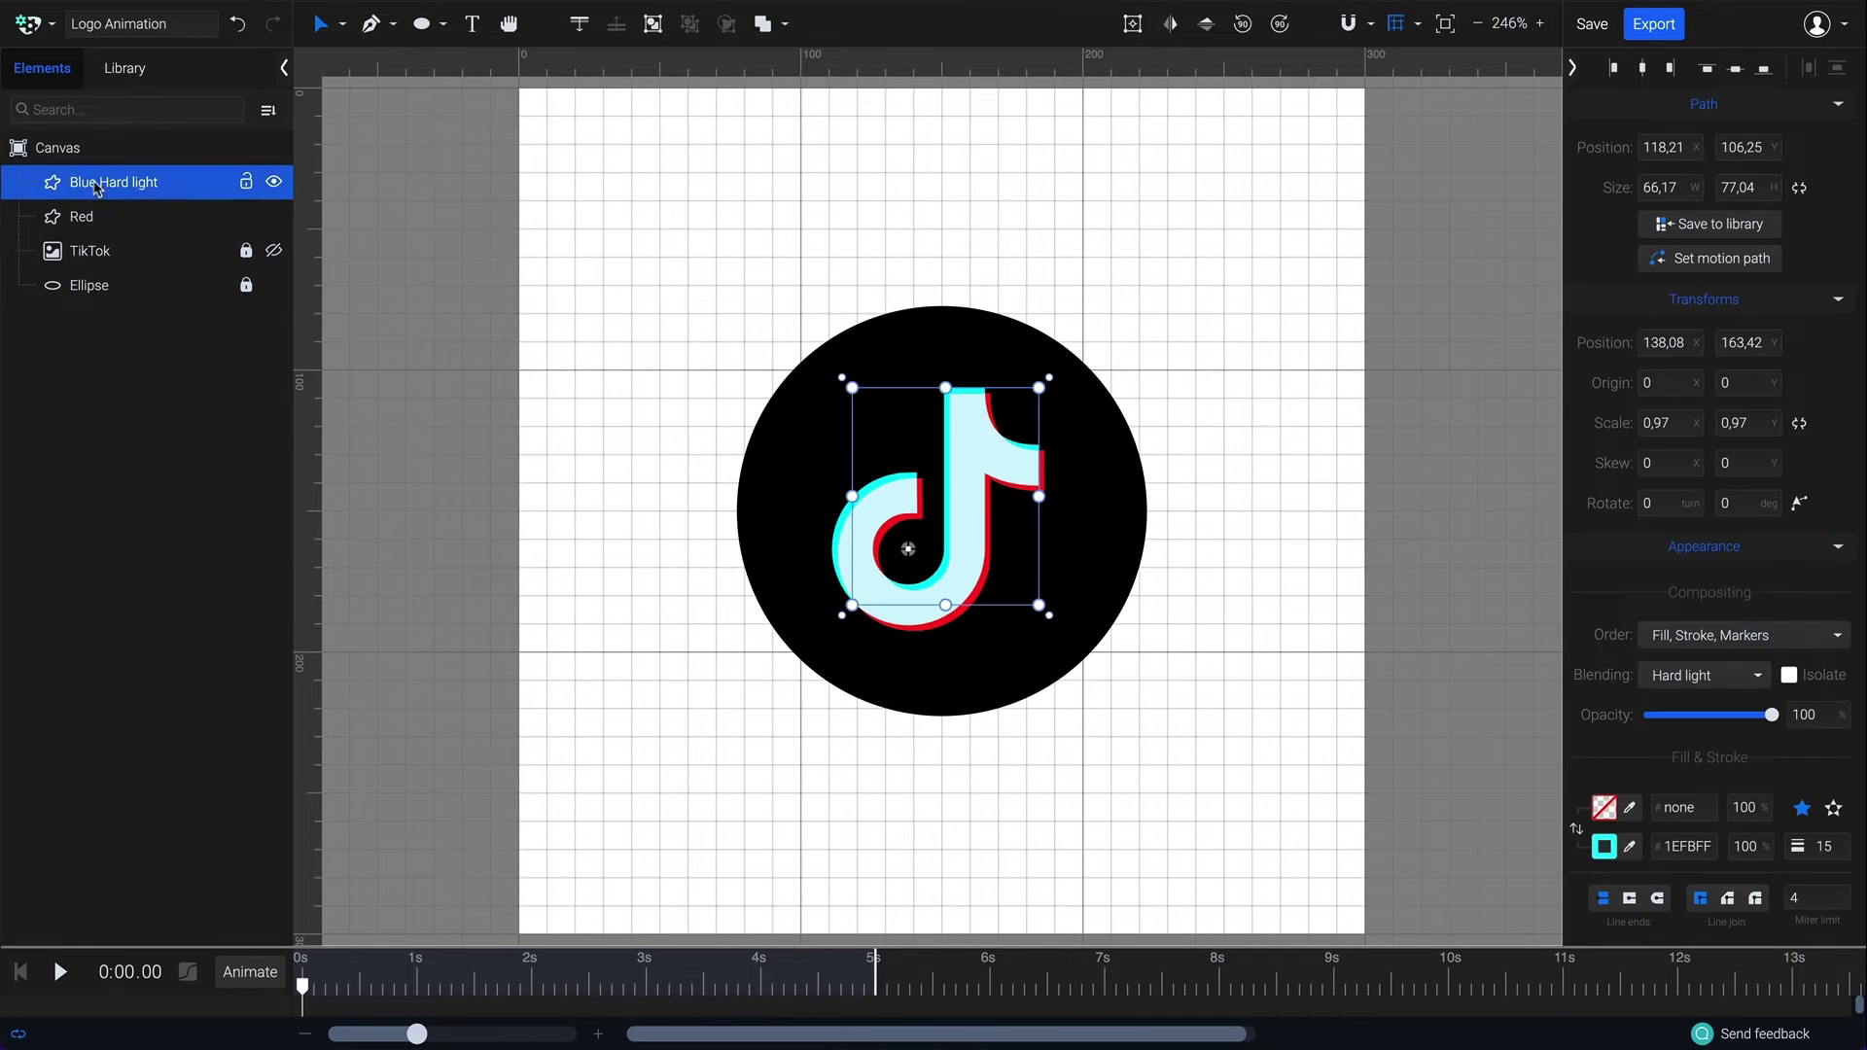
Duplicate Blue Hard light, set the copy's blending to Color dodge, and name it Blue Color dodge.
{"action": "right_click", "coordinate": [872, 522]}
{"action": "mouse_move", "coordinate": [918, 457]}
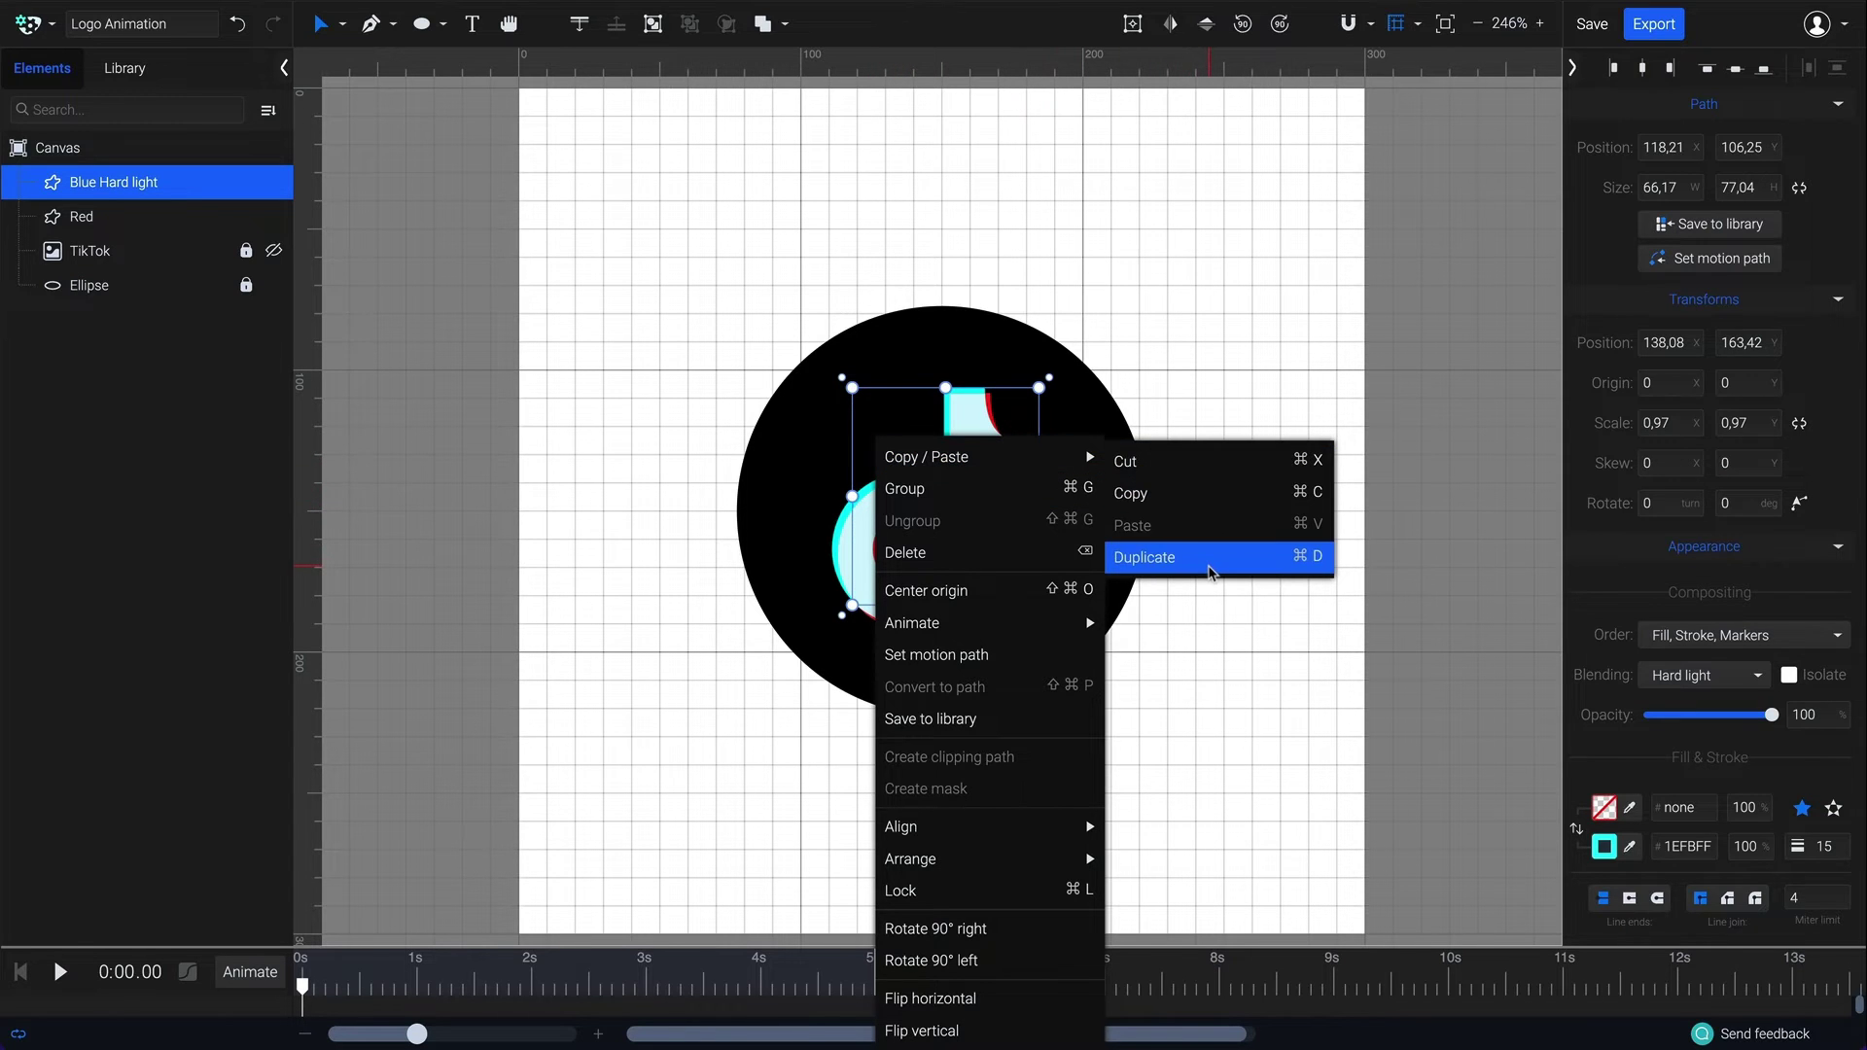
{"action": "left_click", "coordinate": [1211, 572]}
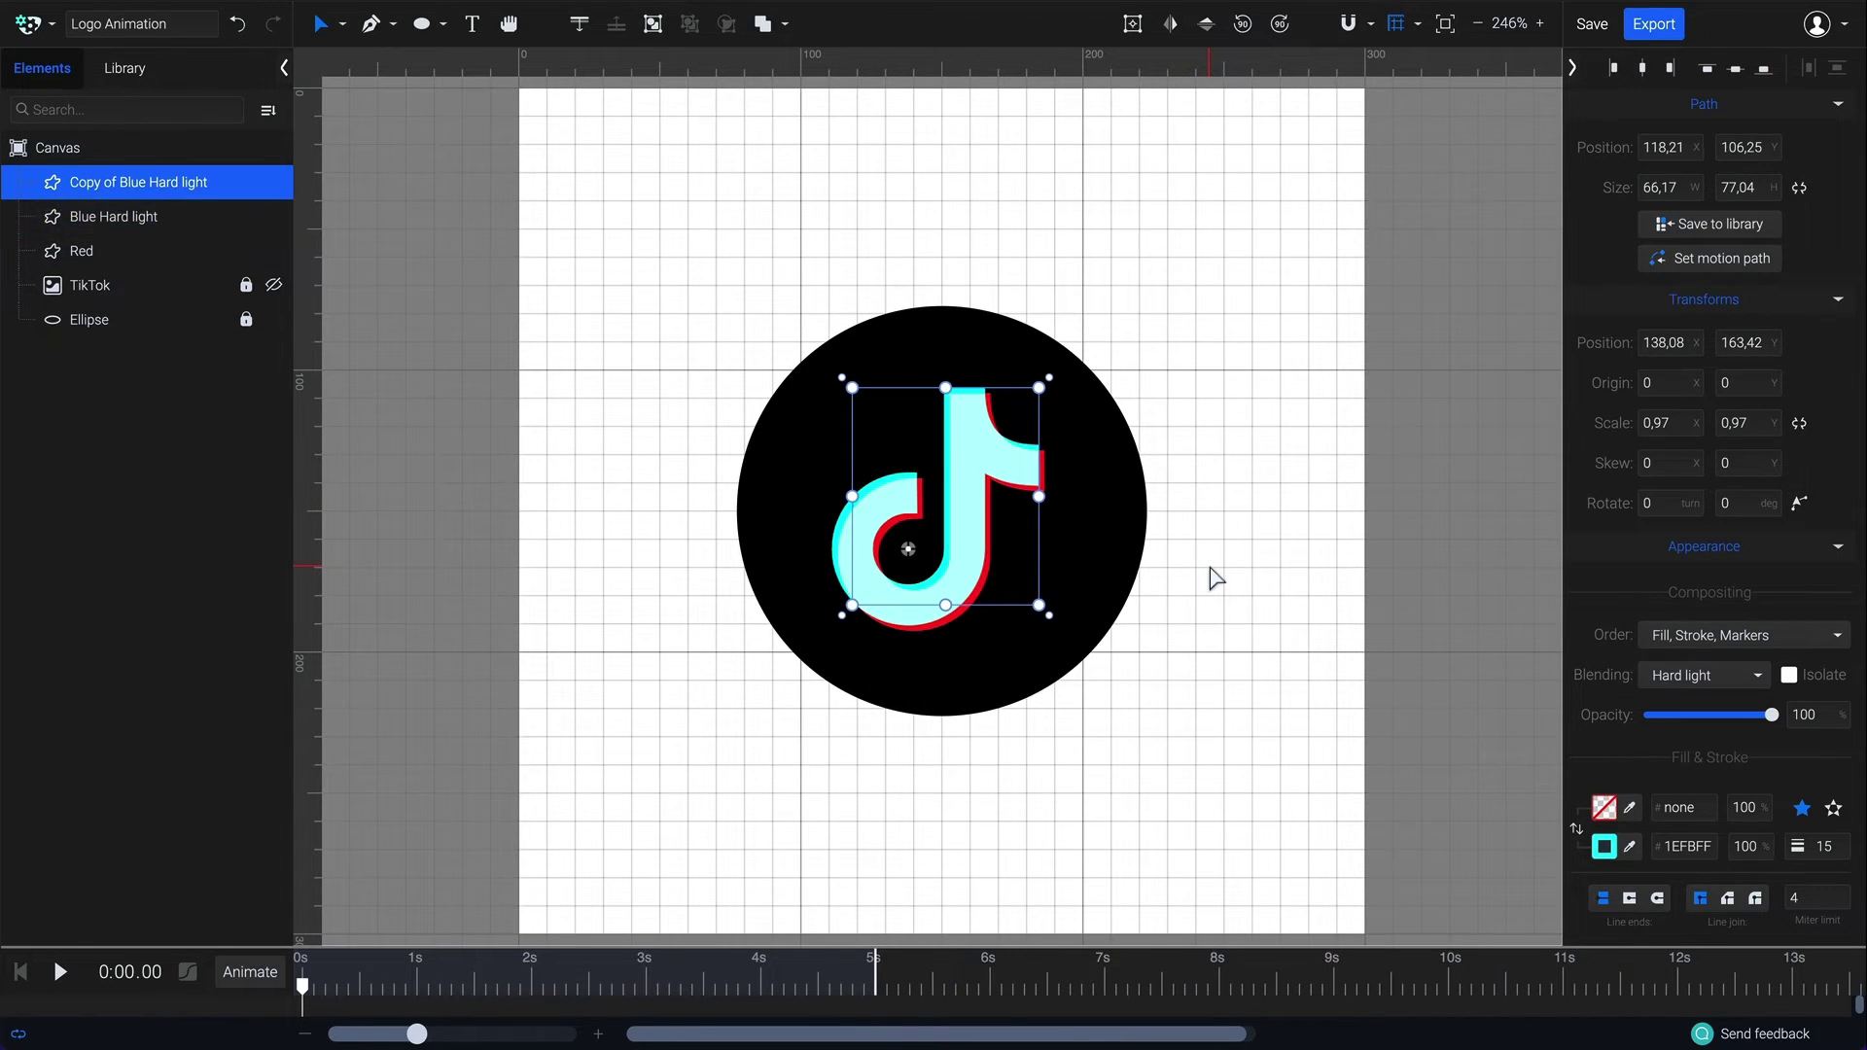
{"action": "left_click", "coordinate": [1703, 683]}
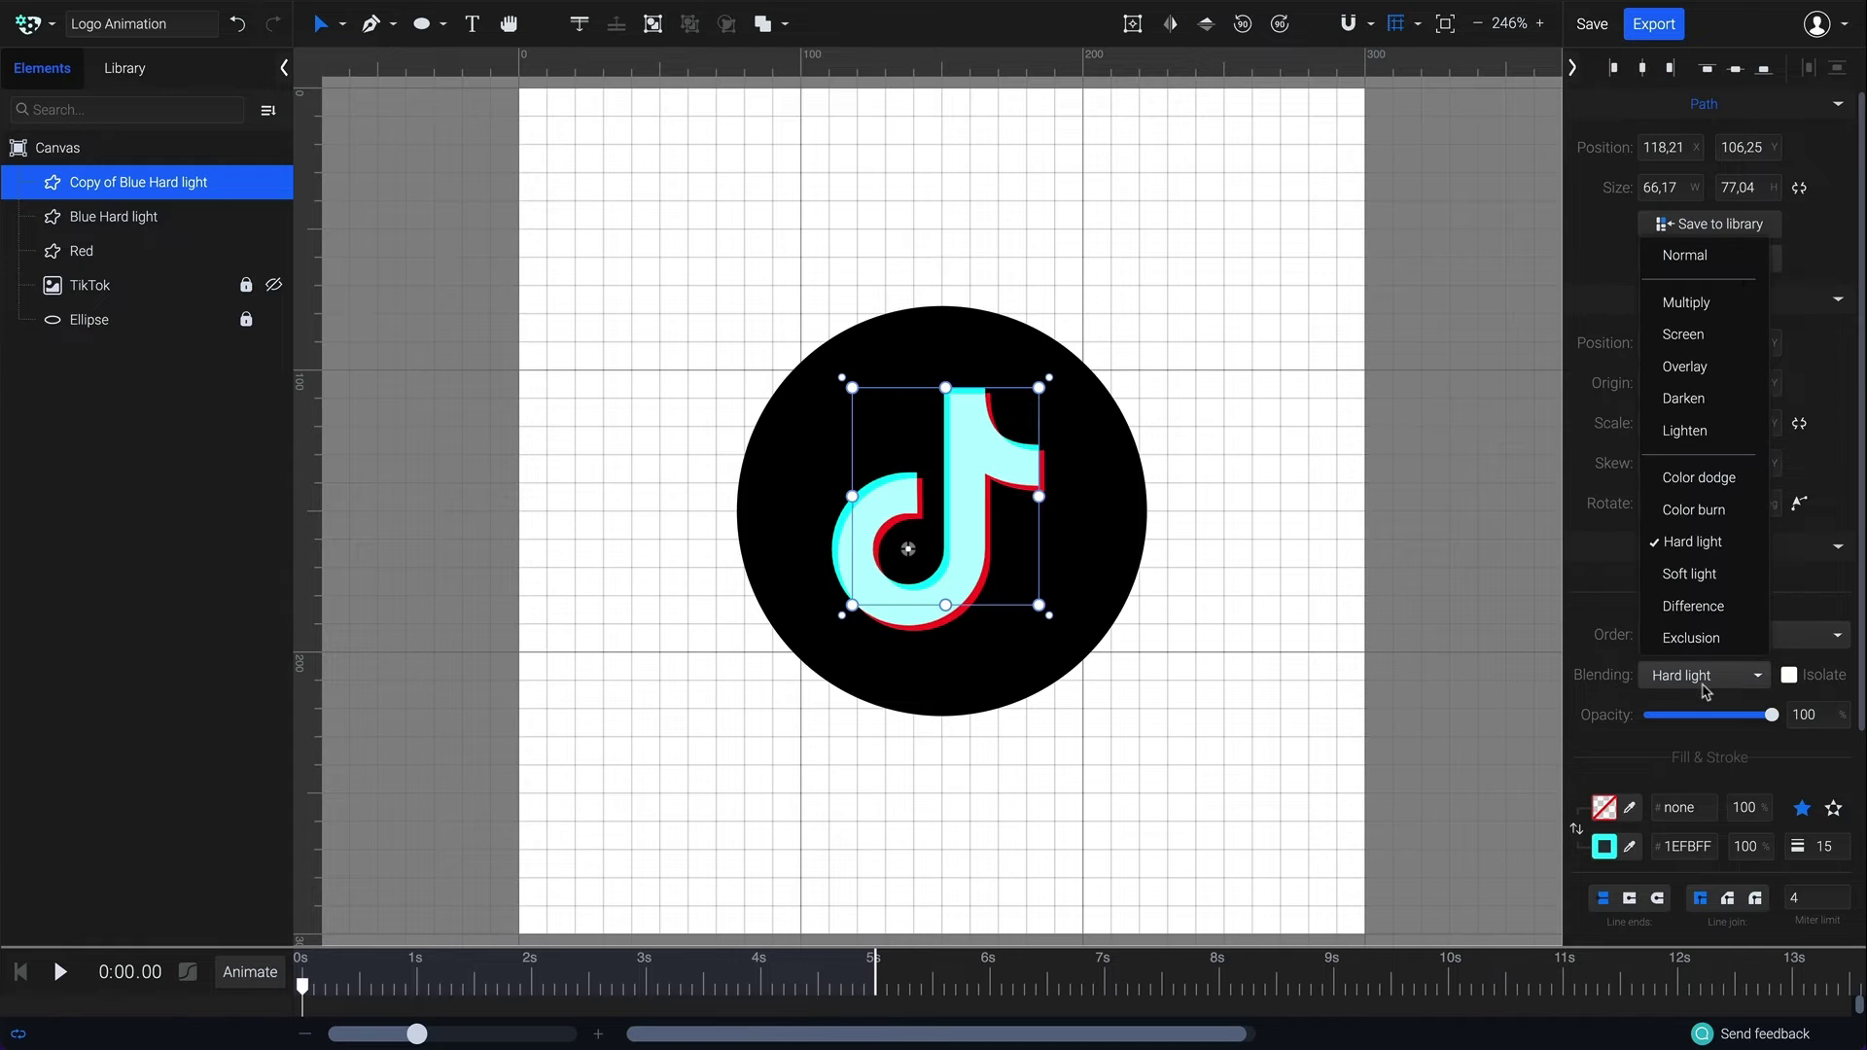
{"action": "left_click", "coordinate": [1703, 491]}
{"action": "left_click", "coordinate": [206, 189]}
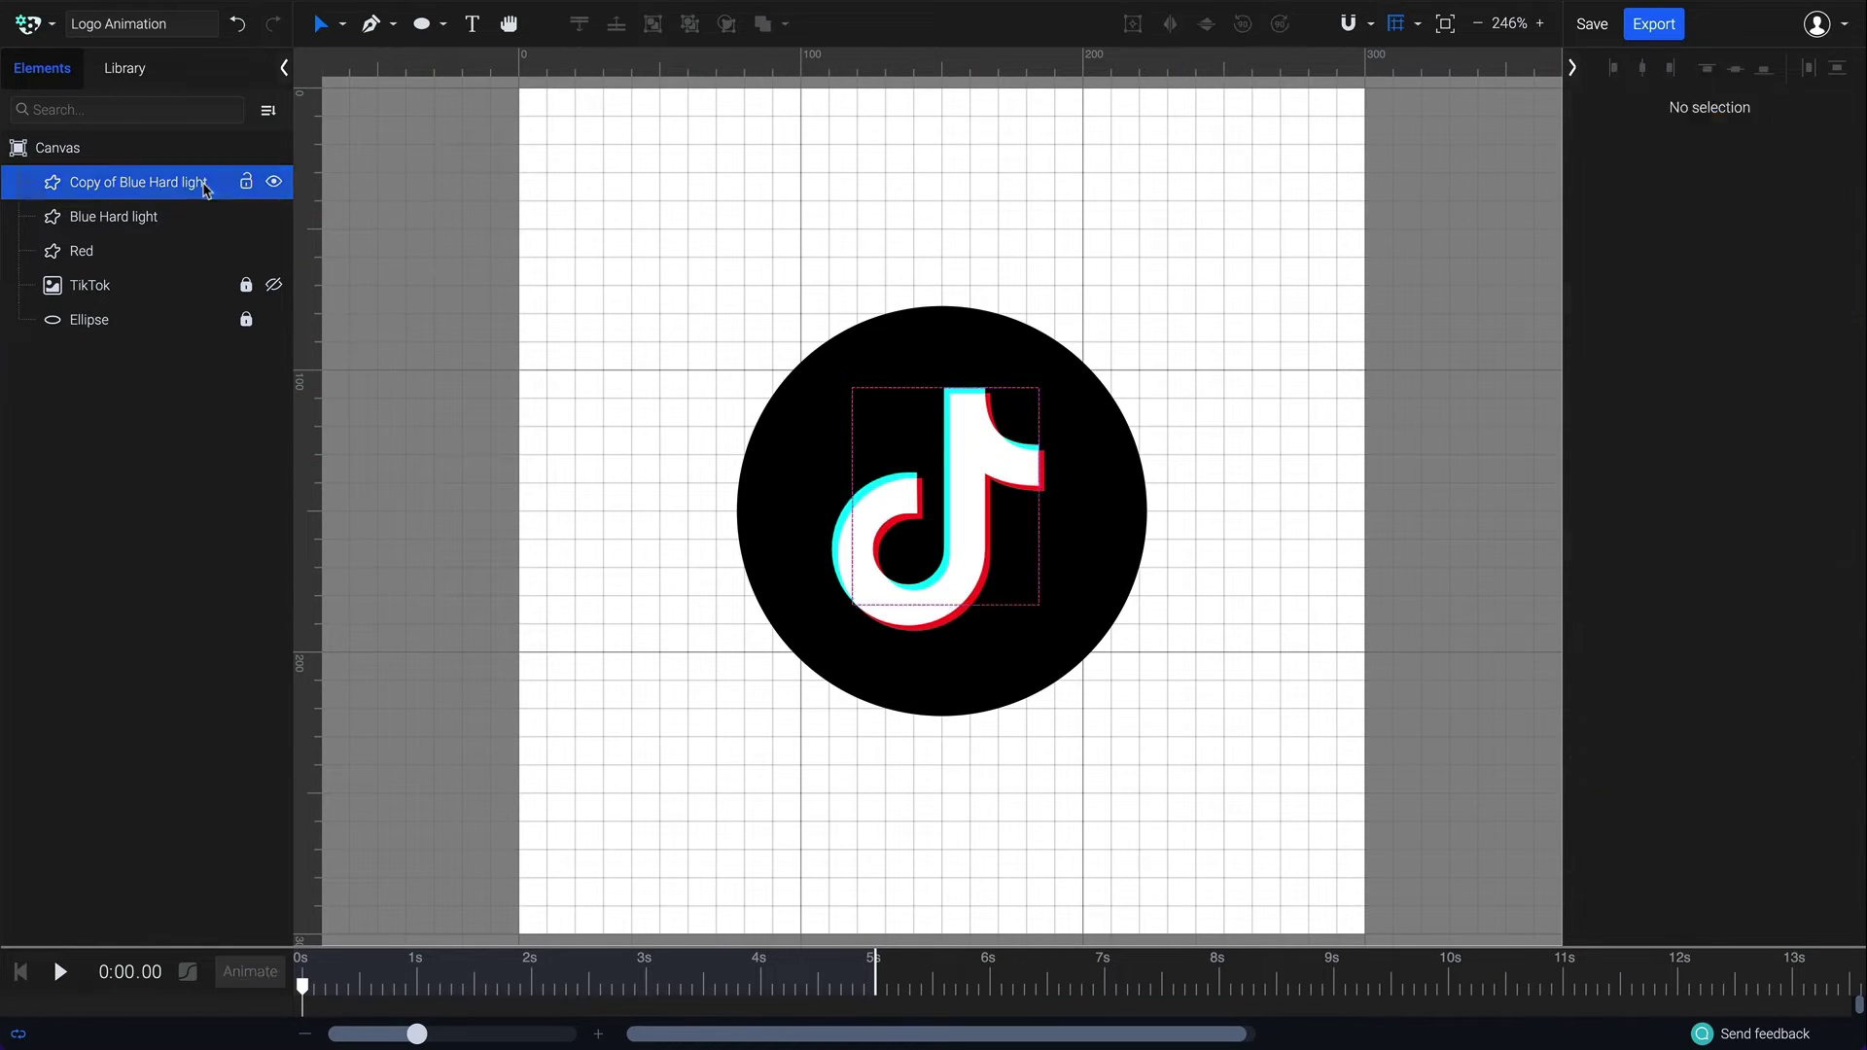
{"action": "double_click", "coordinate": [206, 189]}
{"action": "type", "text": "Blue Color dodge"}
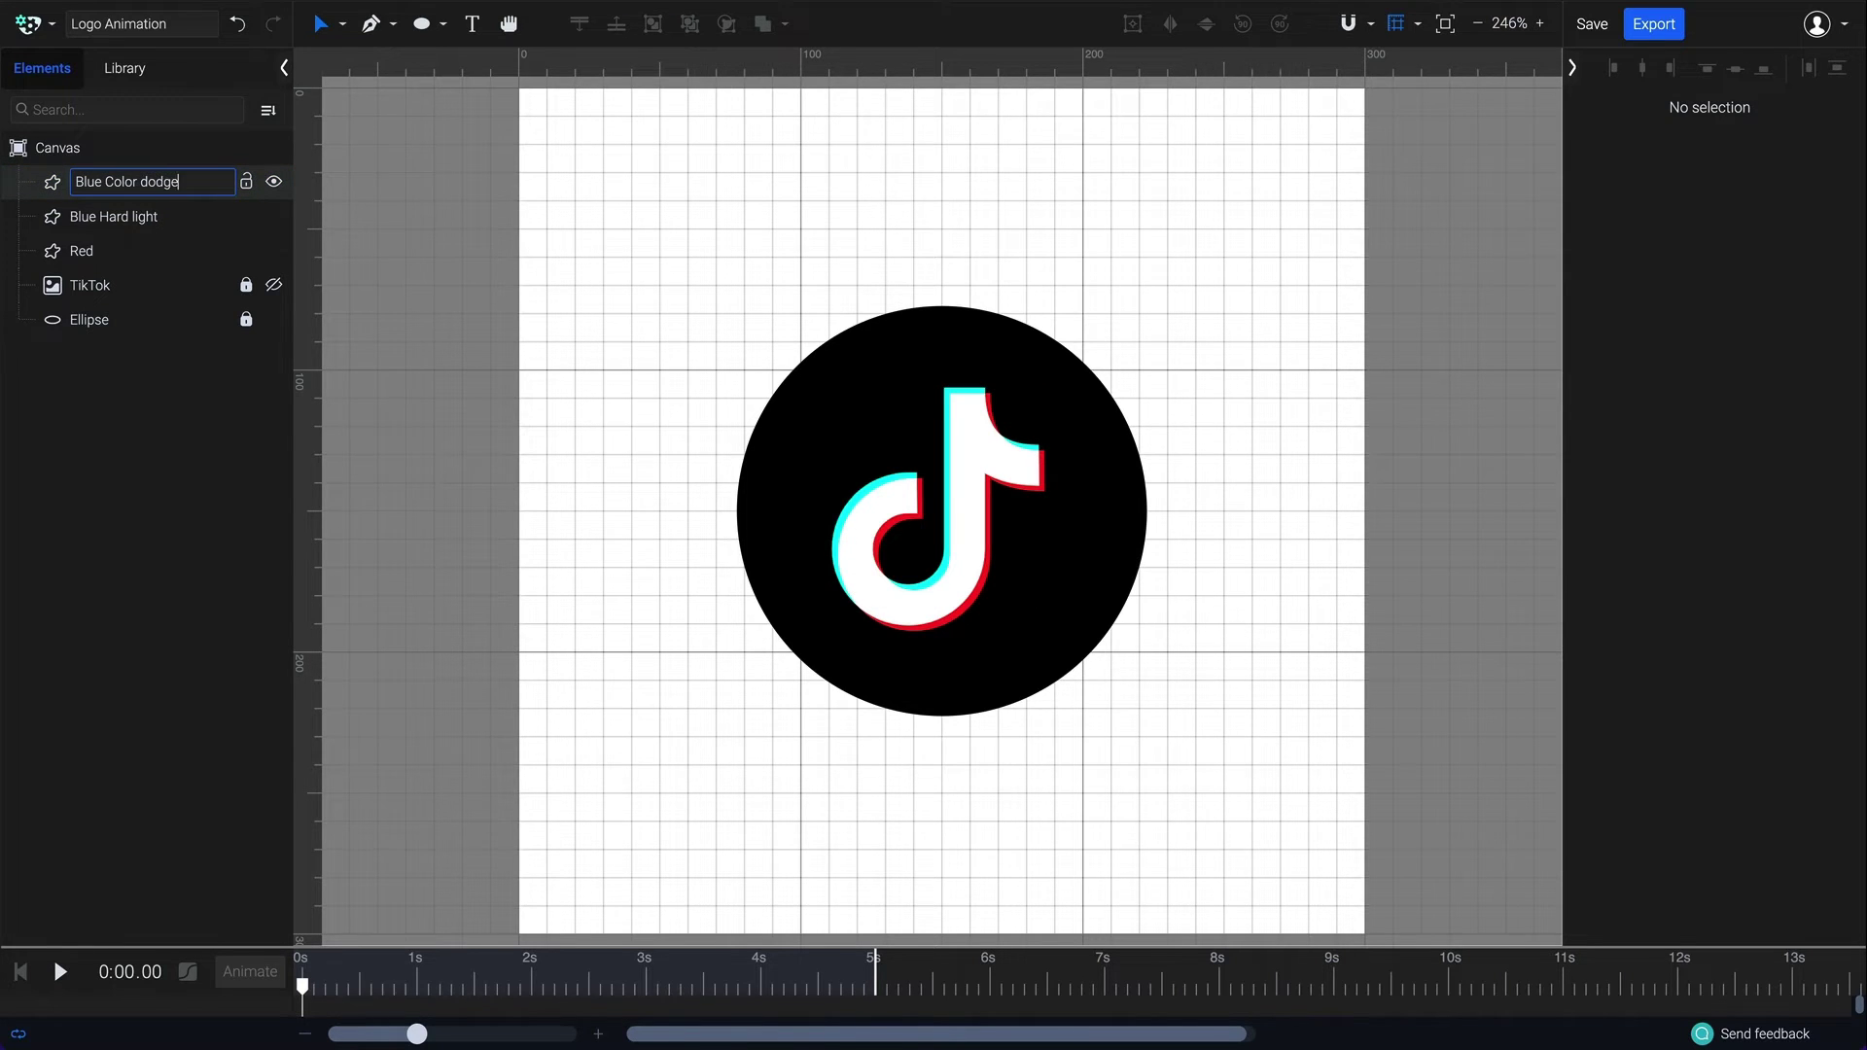
{"action": "key", "text": "Return"}
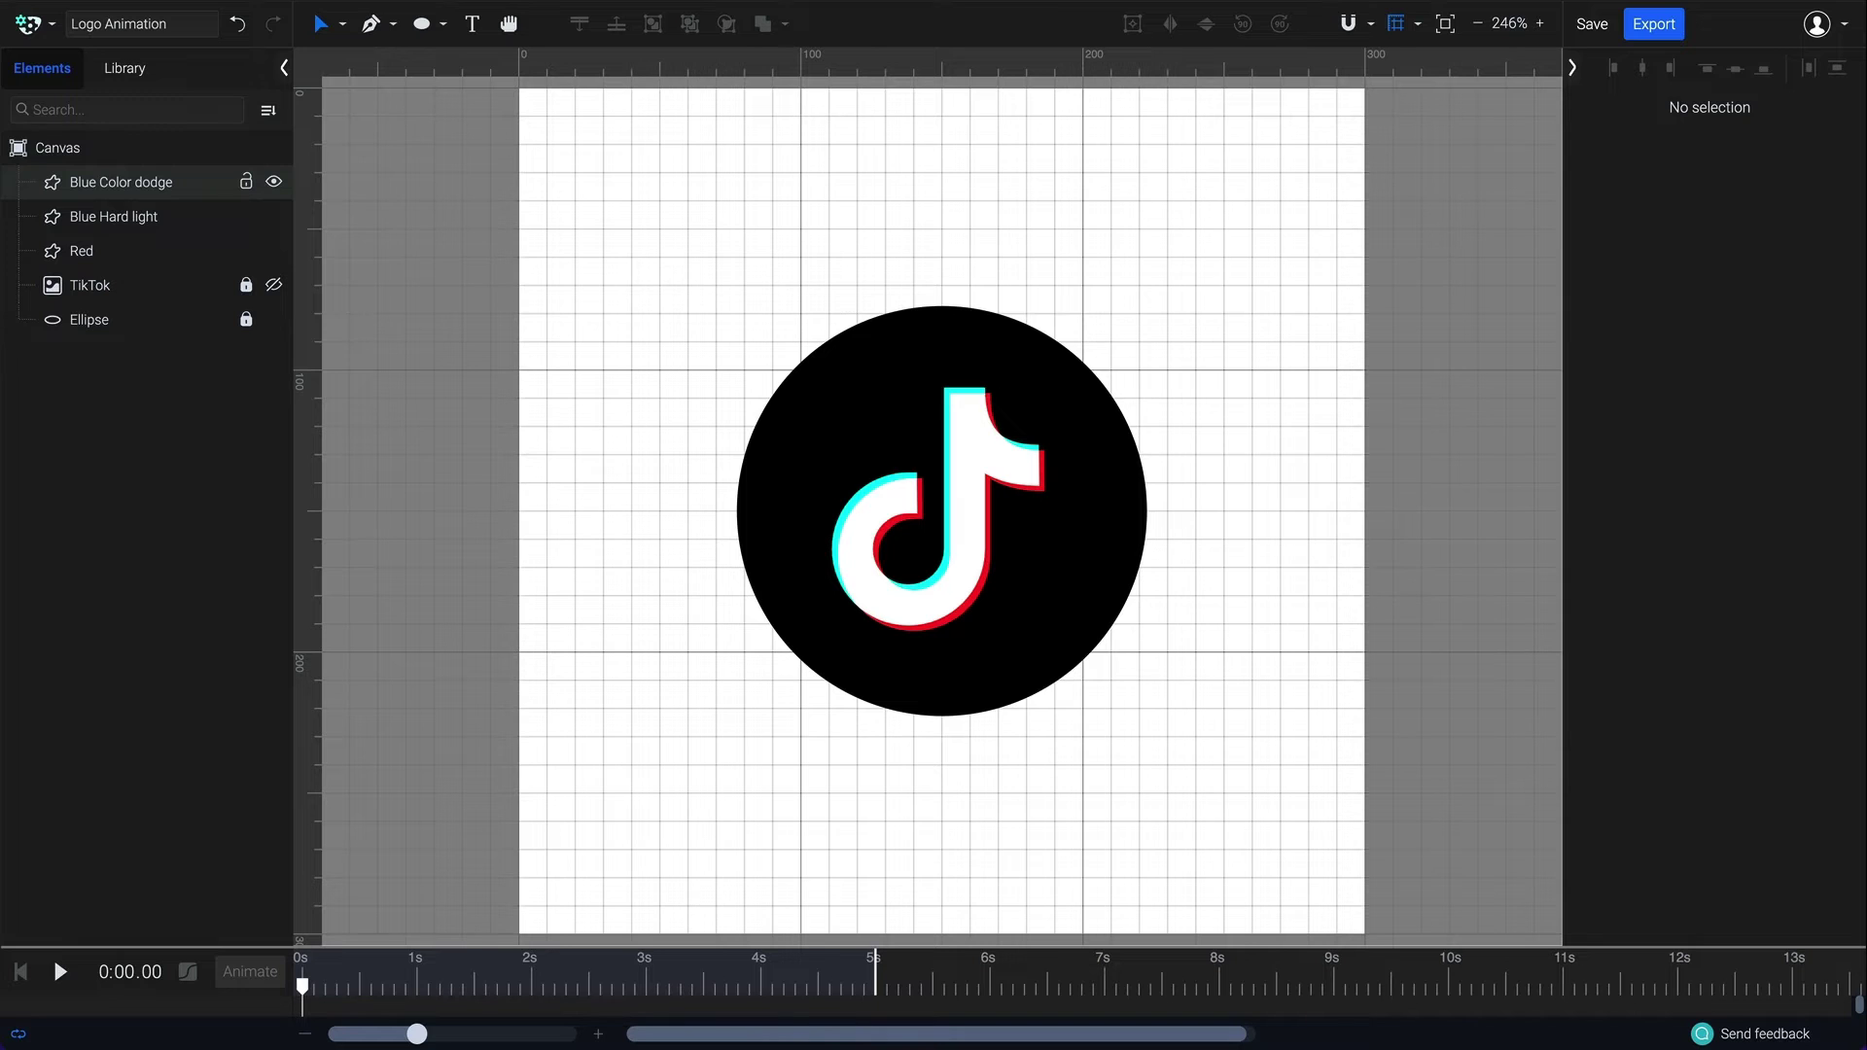
Group both blue layers into a group named Blue and enlarge the timeline panel.
{"action": "left_click", "coordinate": [183, 189]}
{"action": "left_click", "coordinate": [180, 225], "text": "shift"}
{"action": "right_click", "coordinate": [180, 230]}
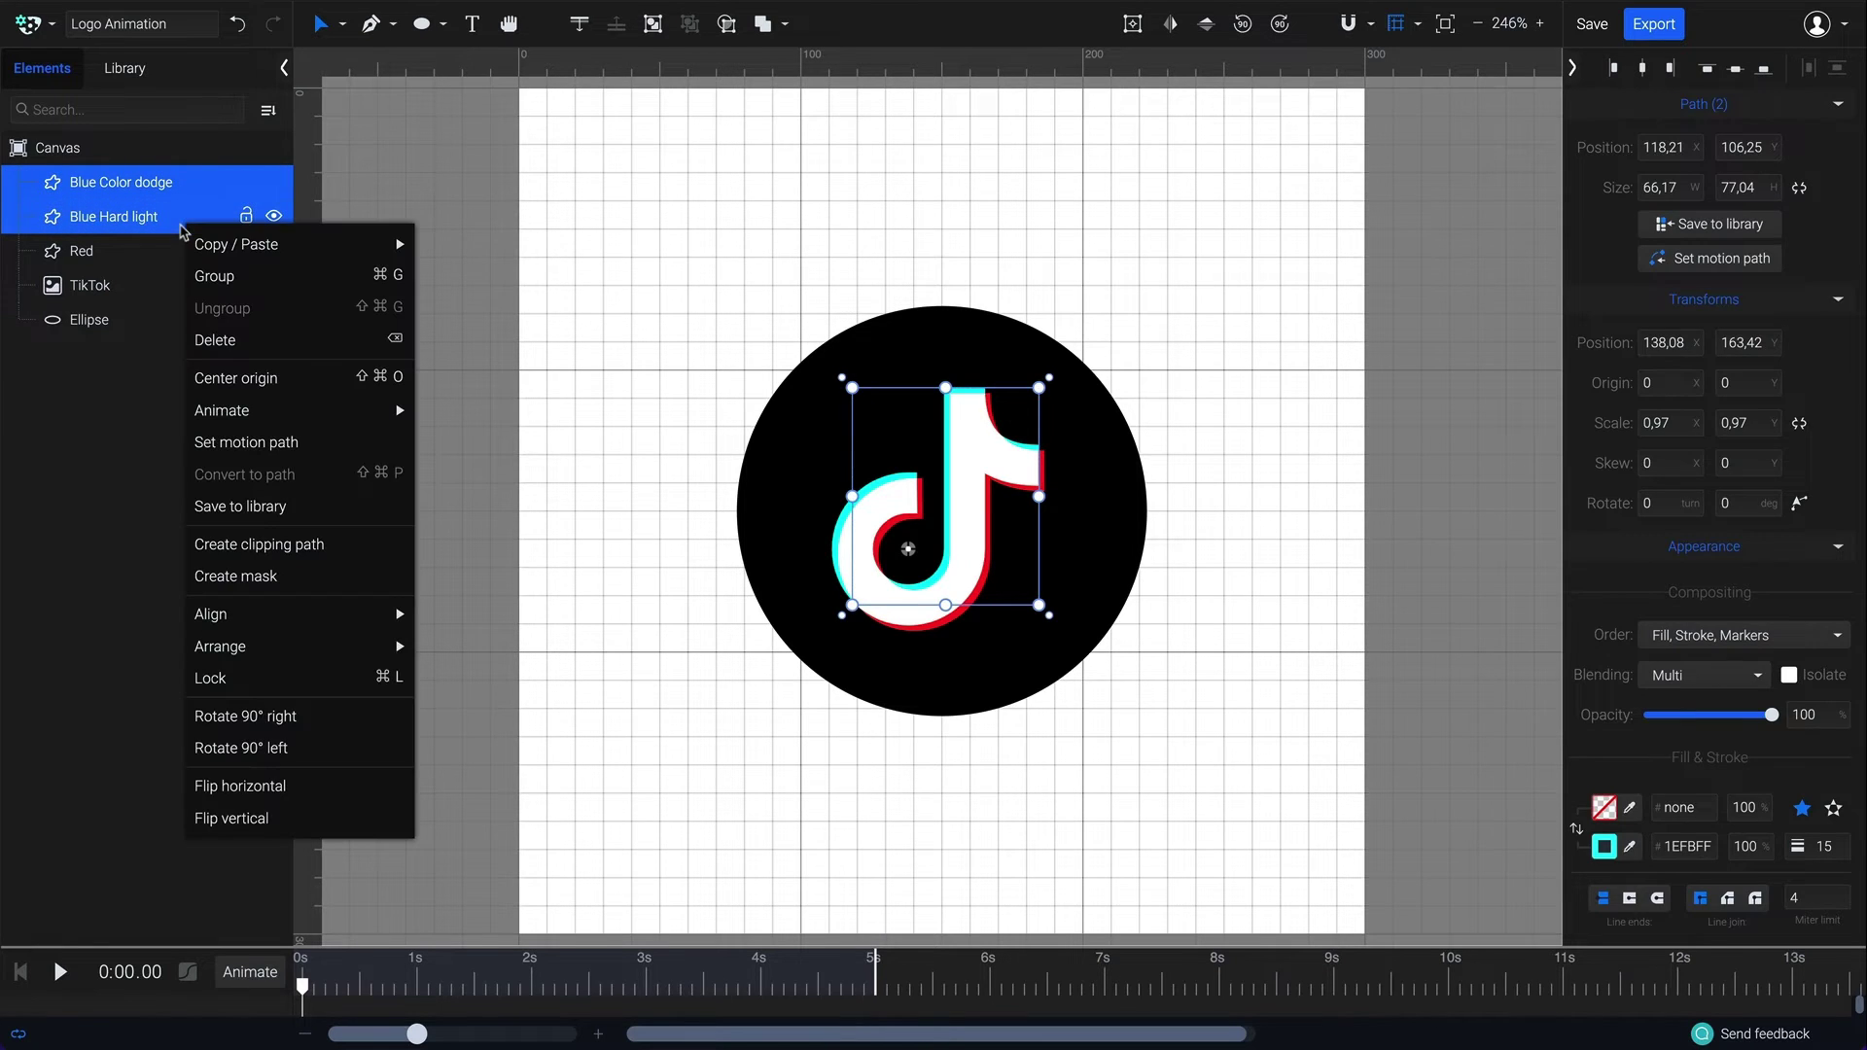
{"action": "left_click", "coordinate": [270, 279]}
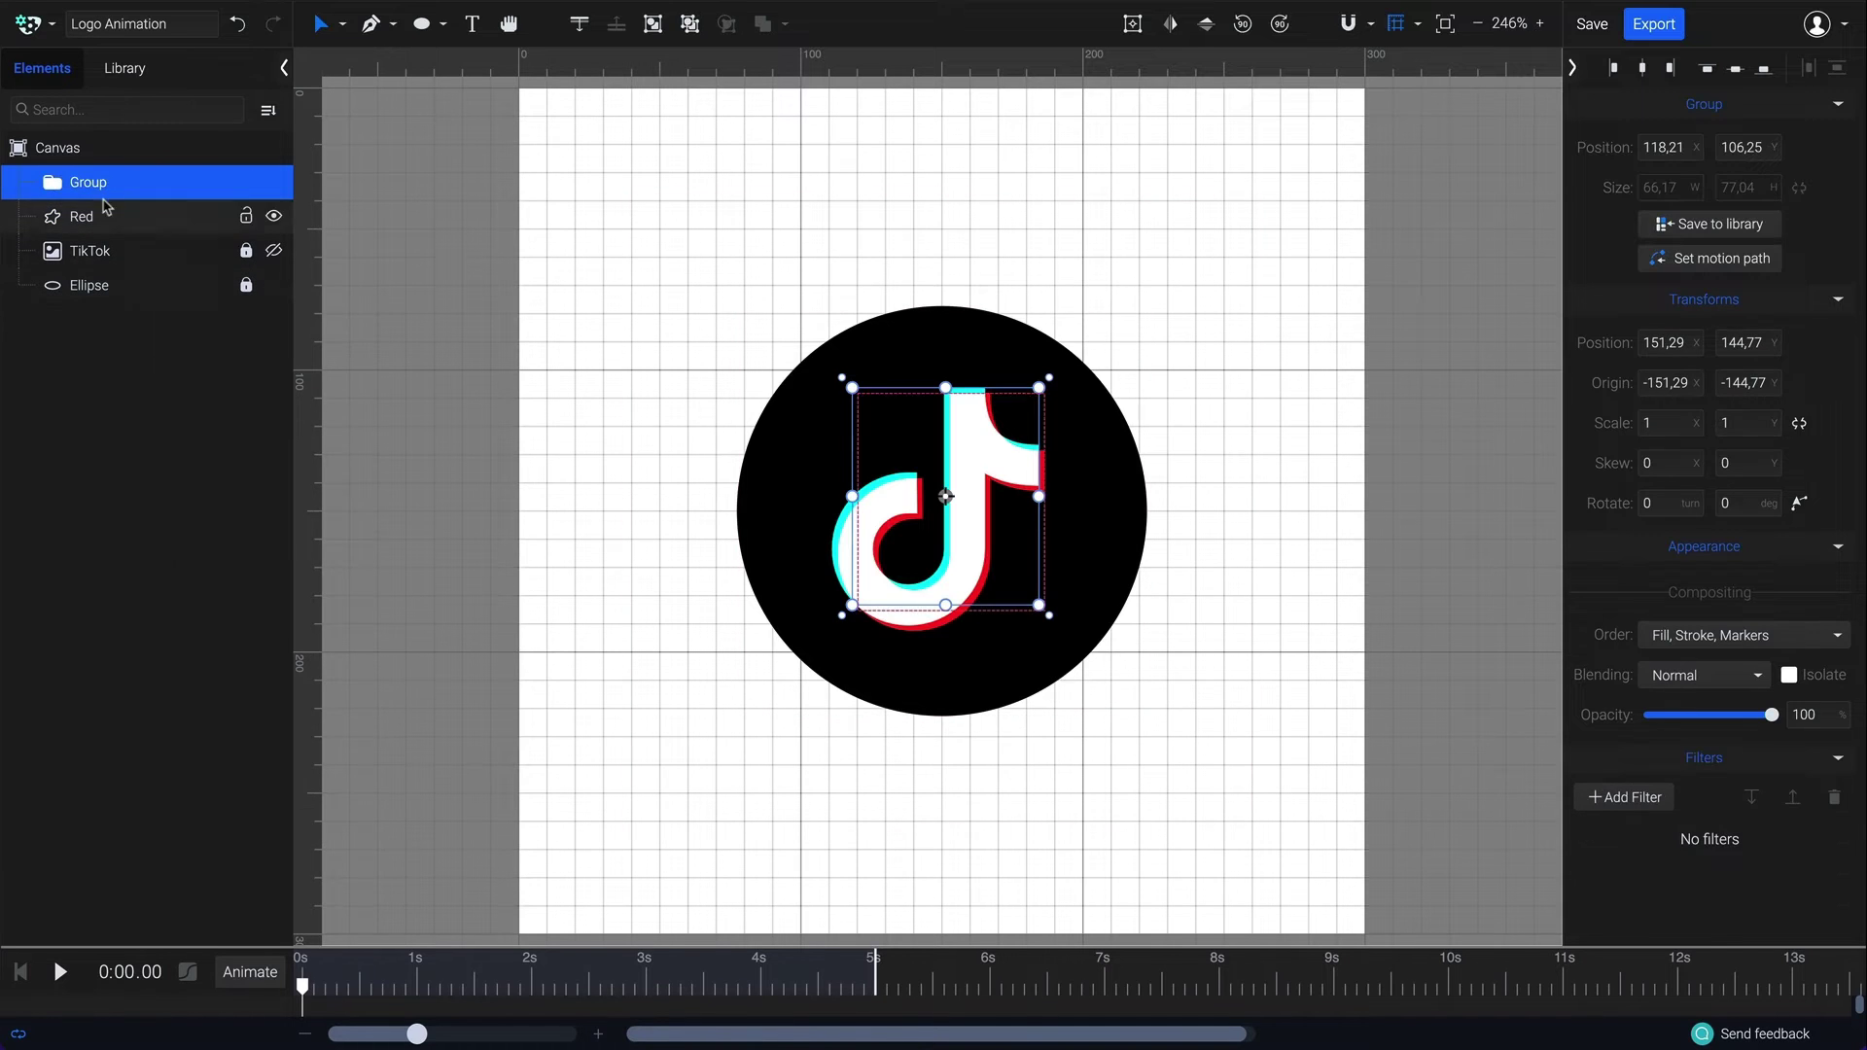
{"action": "double_click", "coordinate": [90, 186]}
{"action": "type", "text": "Blue"}
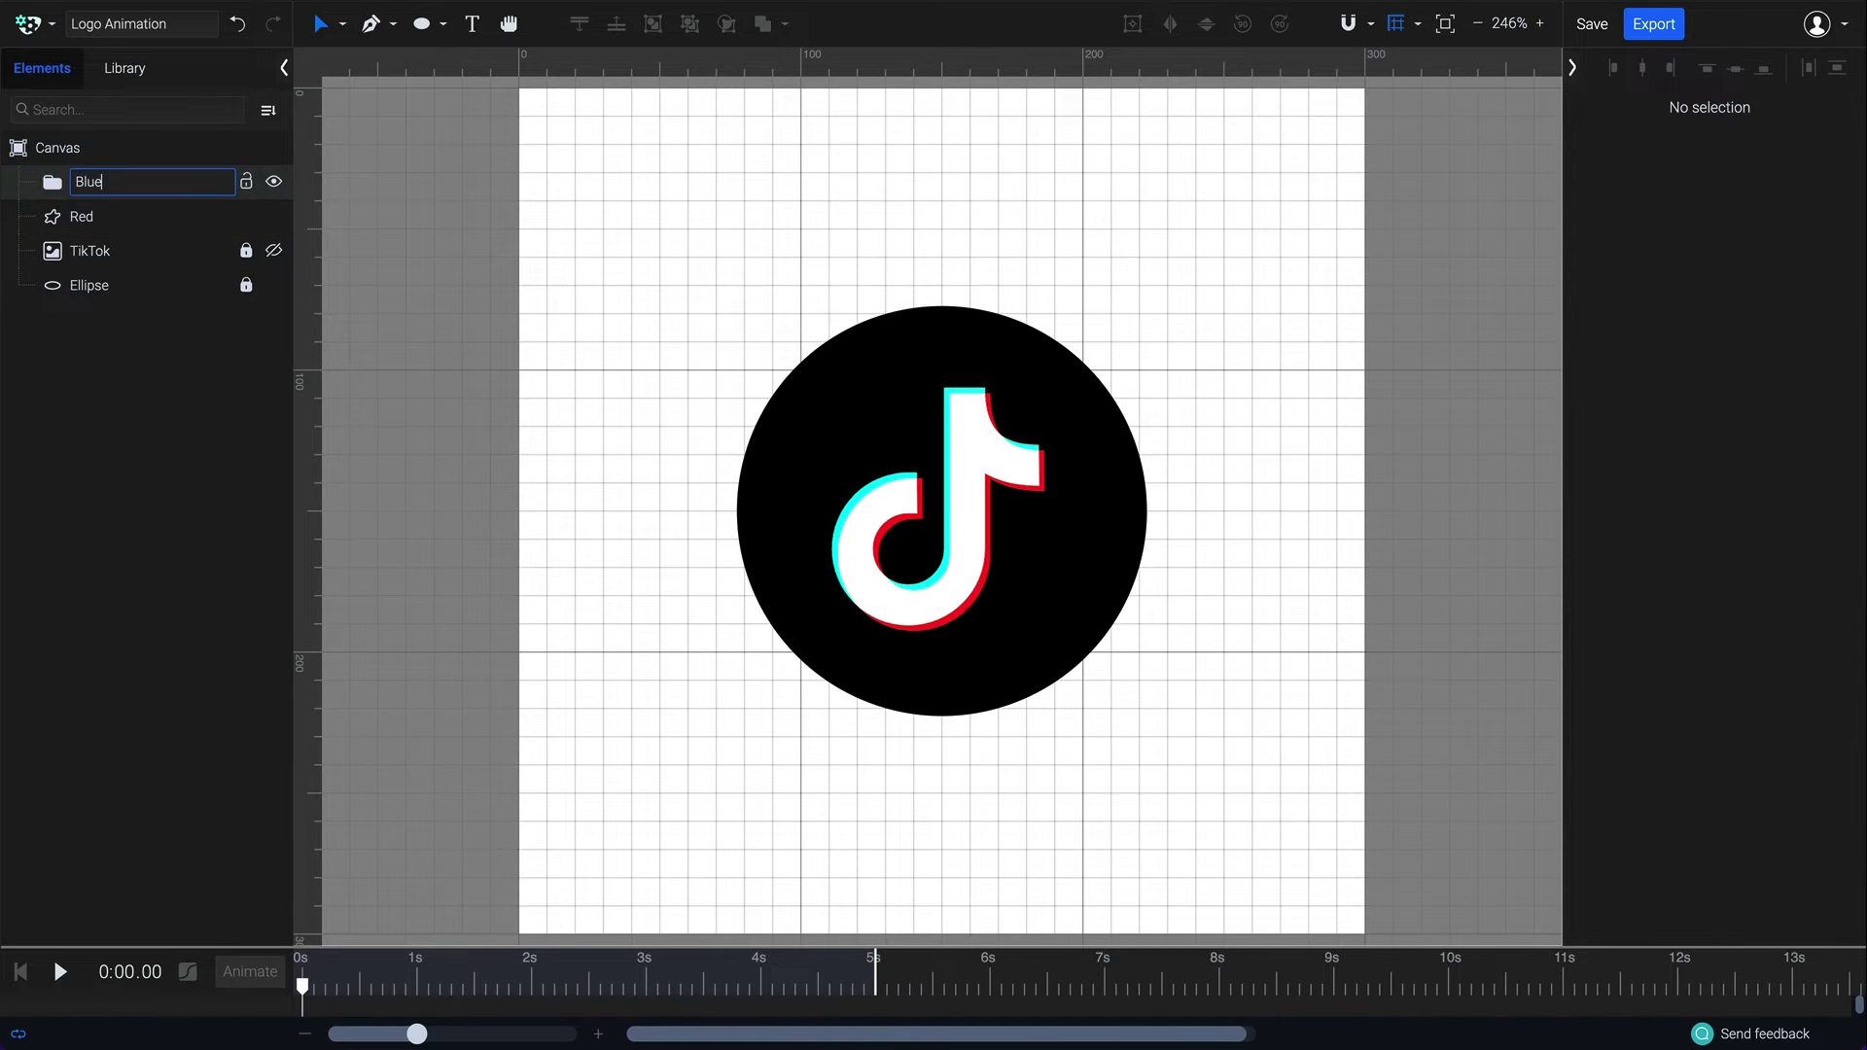
{"action": "key", "text": "Return"}
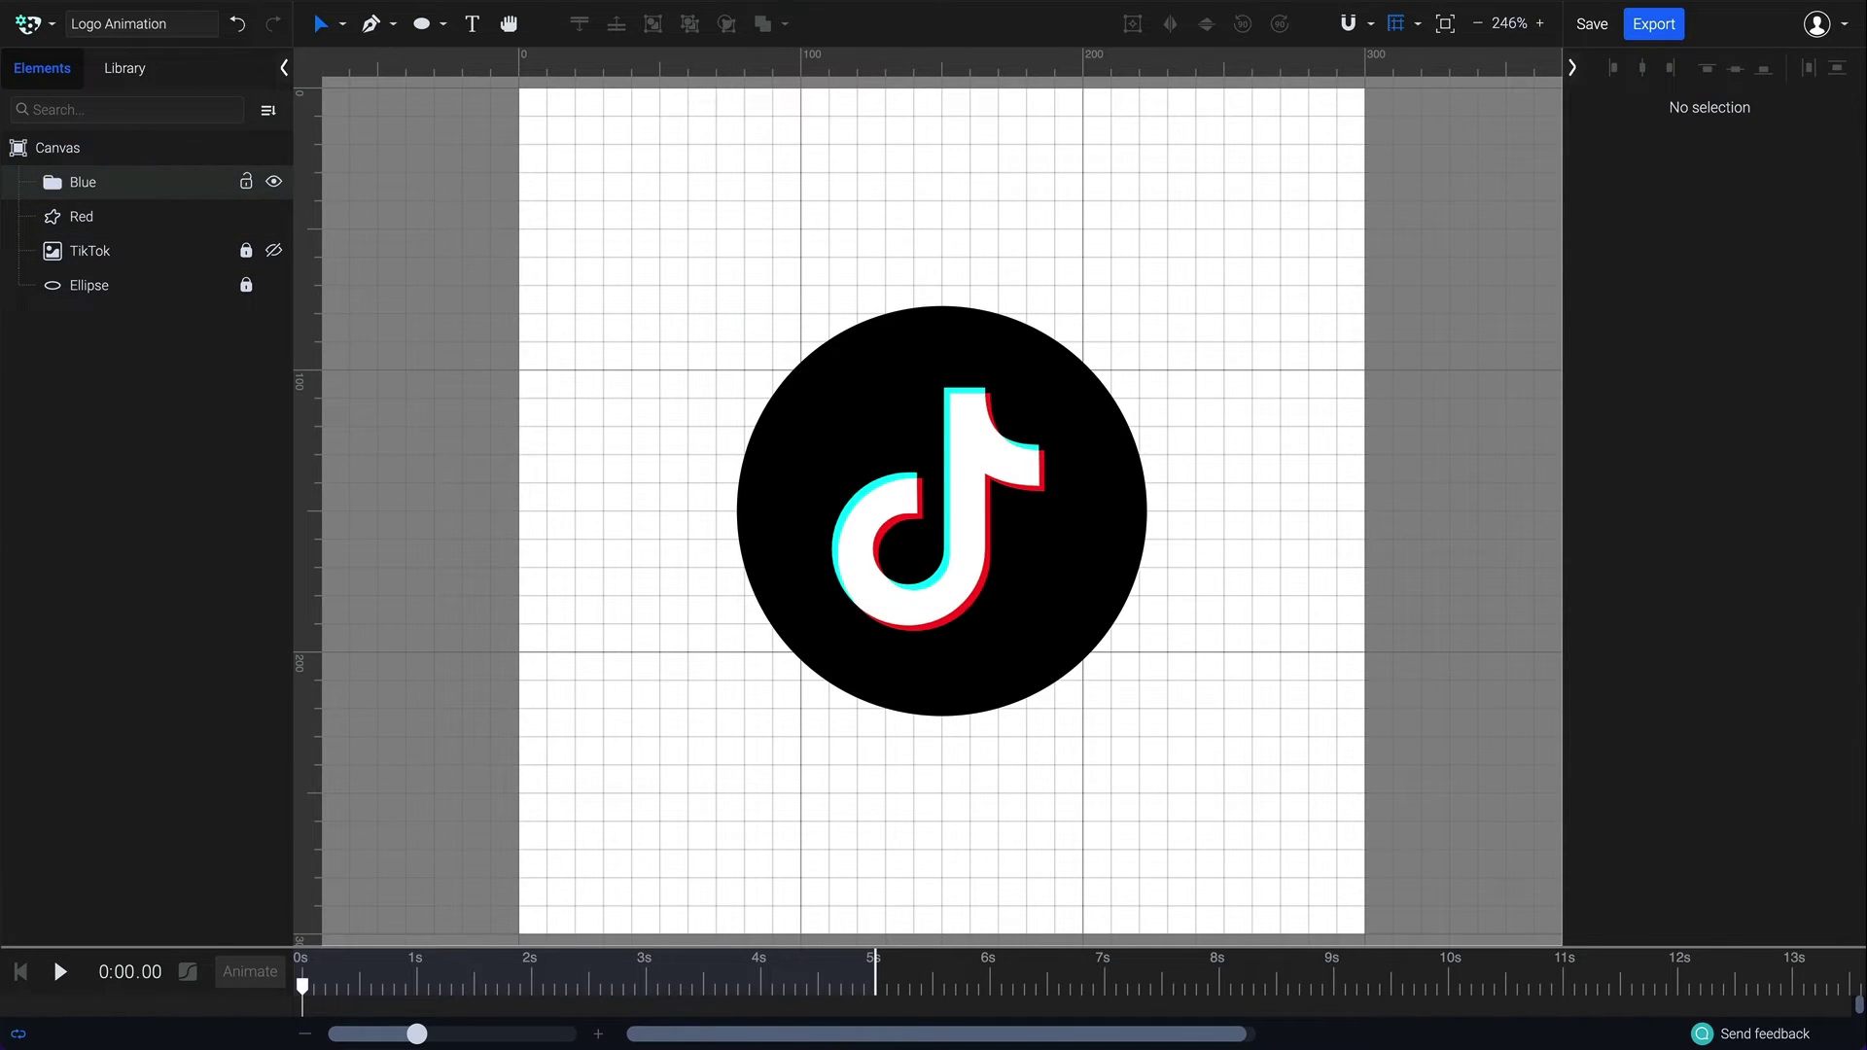
{"action": "left_click_drag", "start_coordinate": [414, 947], "coordinate": [416, 738]}
Add a Stroke offset animation to Blue Color dodge, Blue Hard light and Red, copying length to Offset & Dashes.
{"action": "left_click", "coordinate": [1445, 29]}
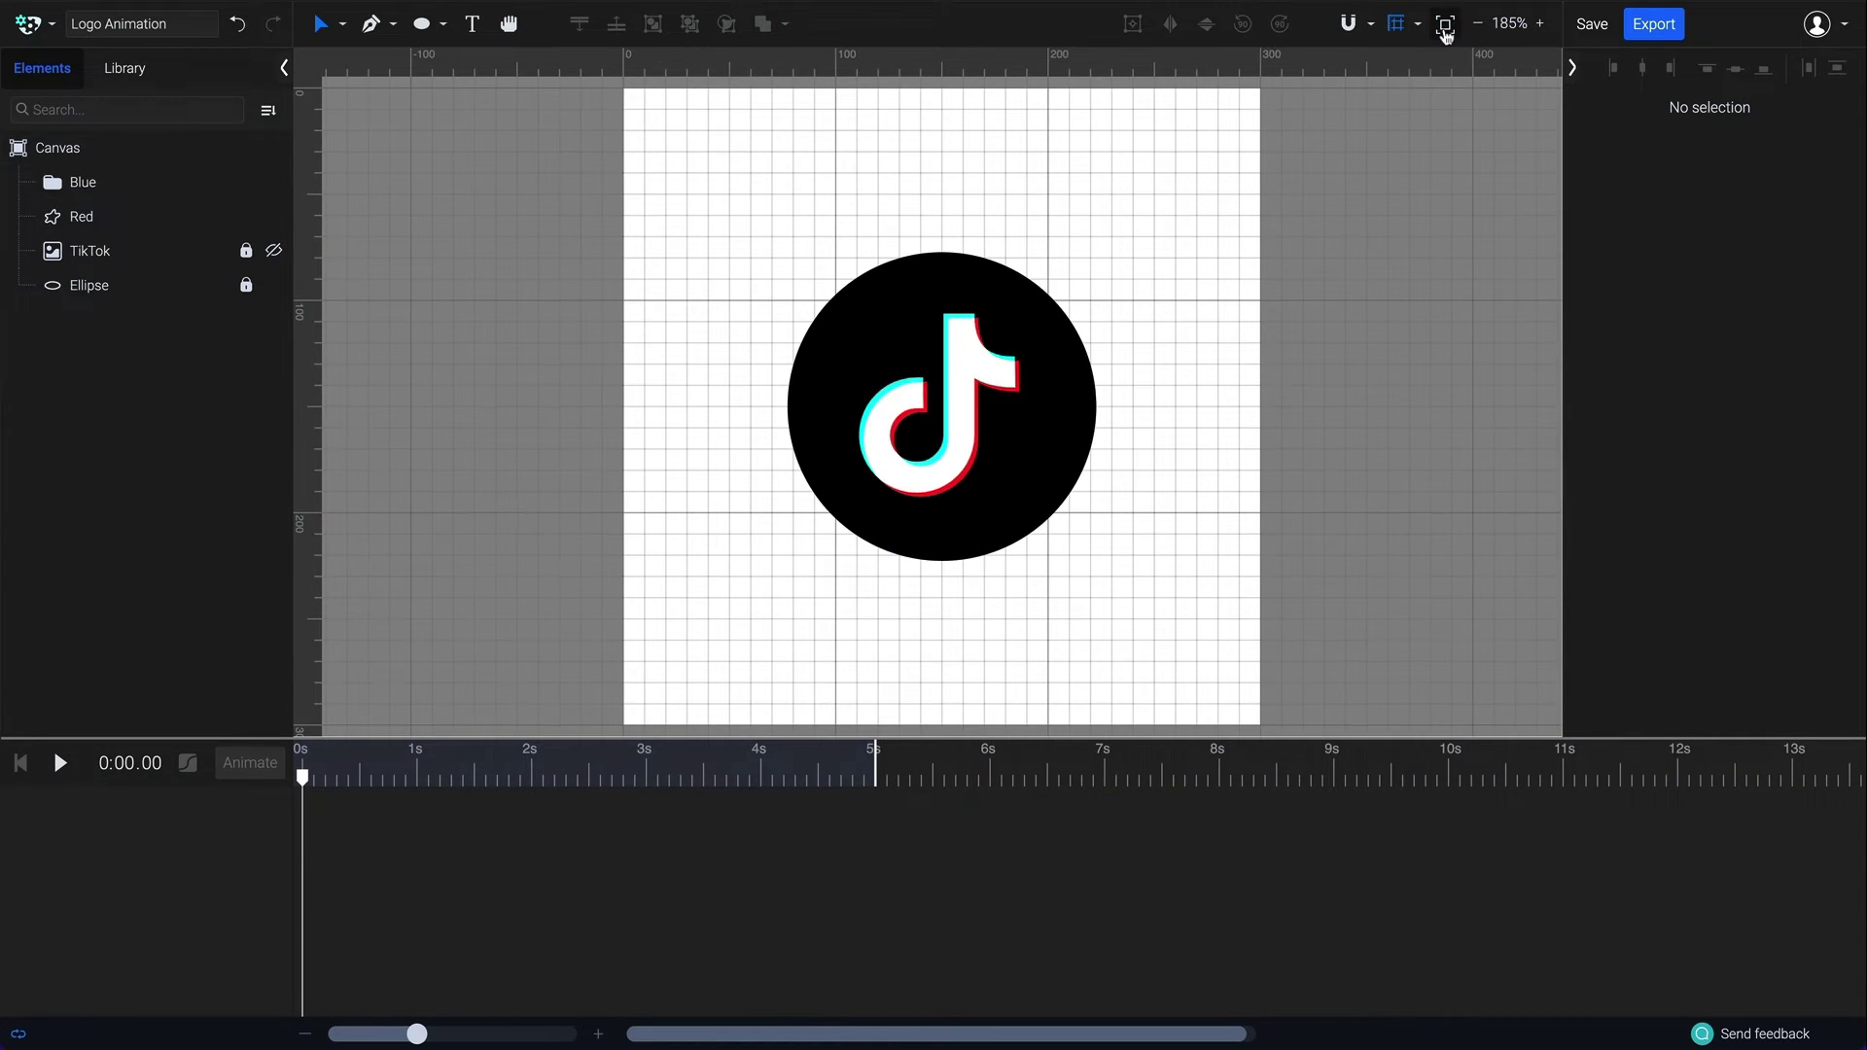
{"action": "left_click", "coordinate": [52, 183]}
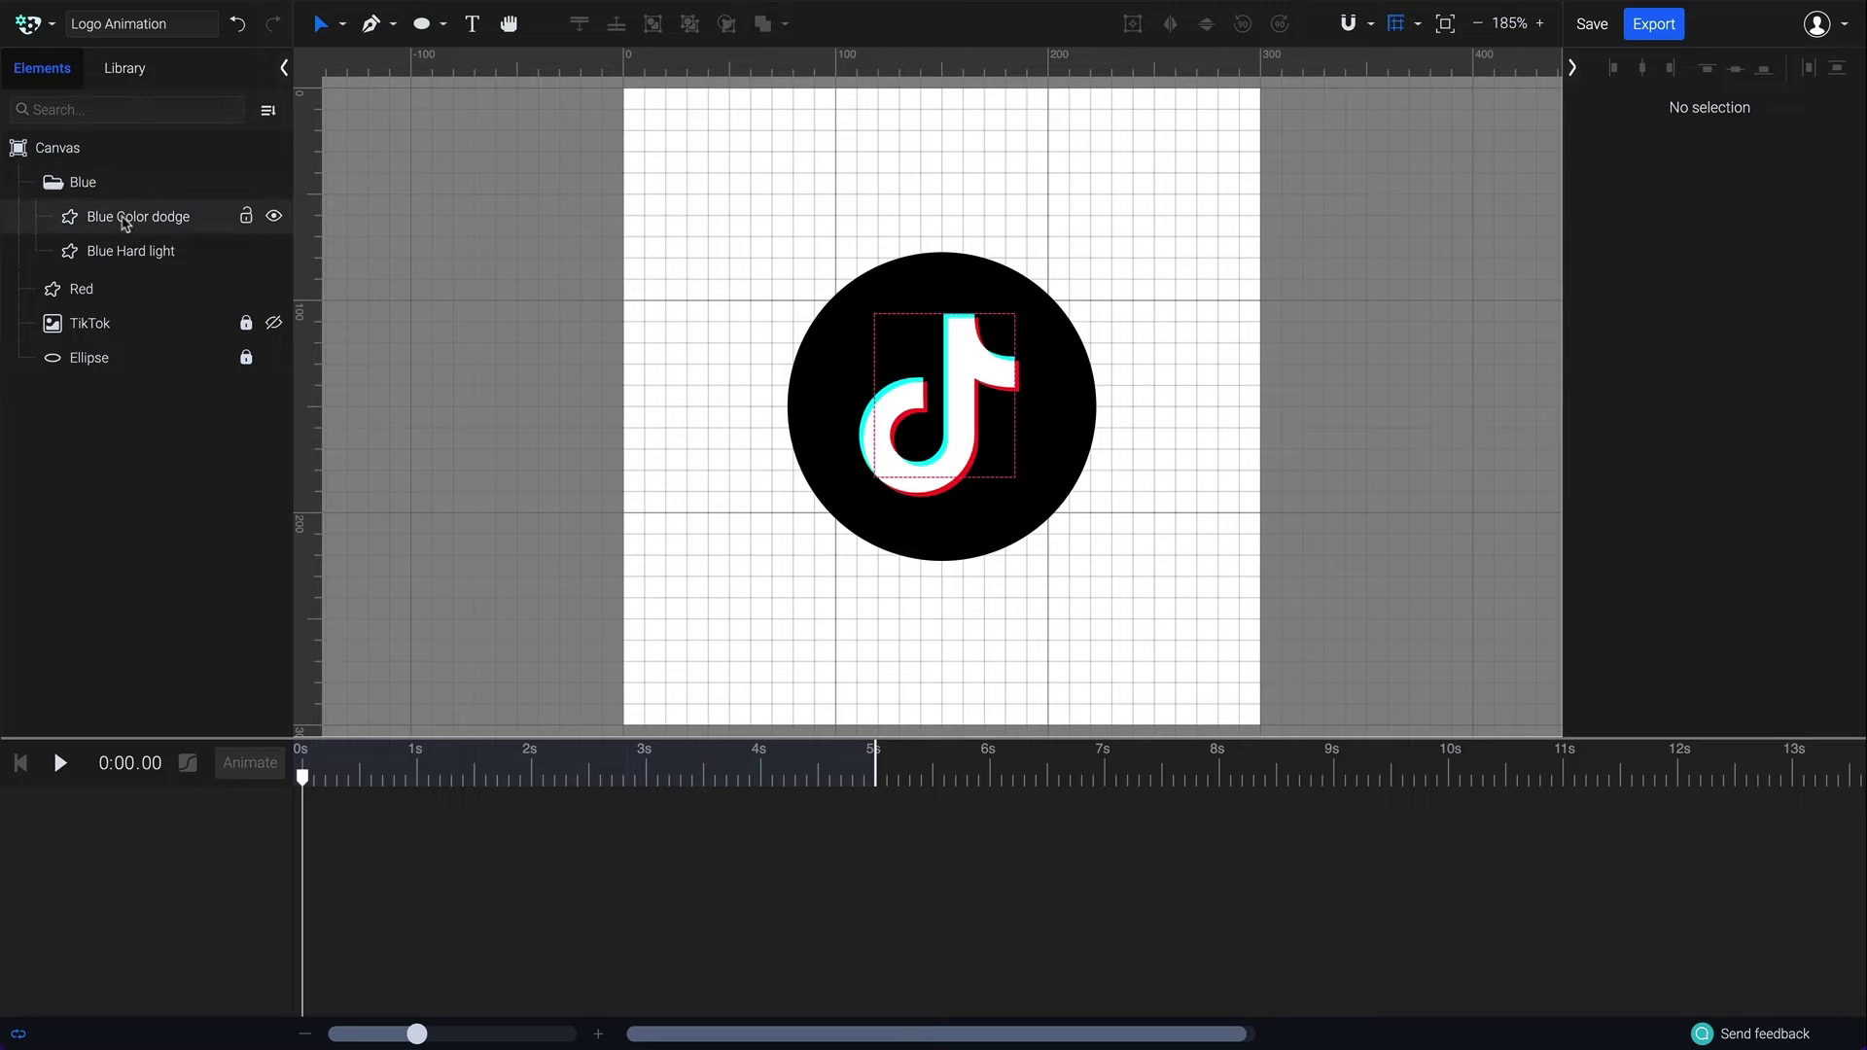
{"action": "left_click", "coordinate": [125, 217]}
{"action": "left_click", "coordinate": [124, 251], "text": "shift"}
{"action": "left_click", "coordinate": [113, 290], "text": "shift"}
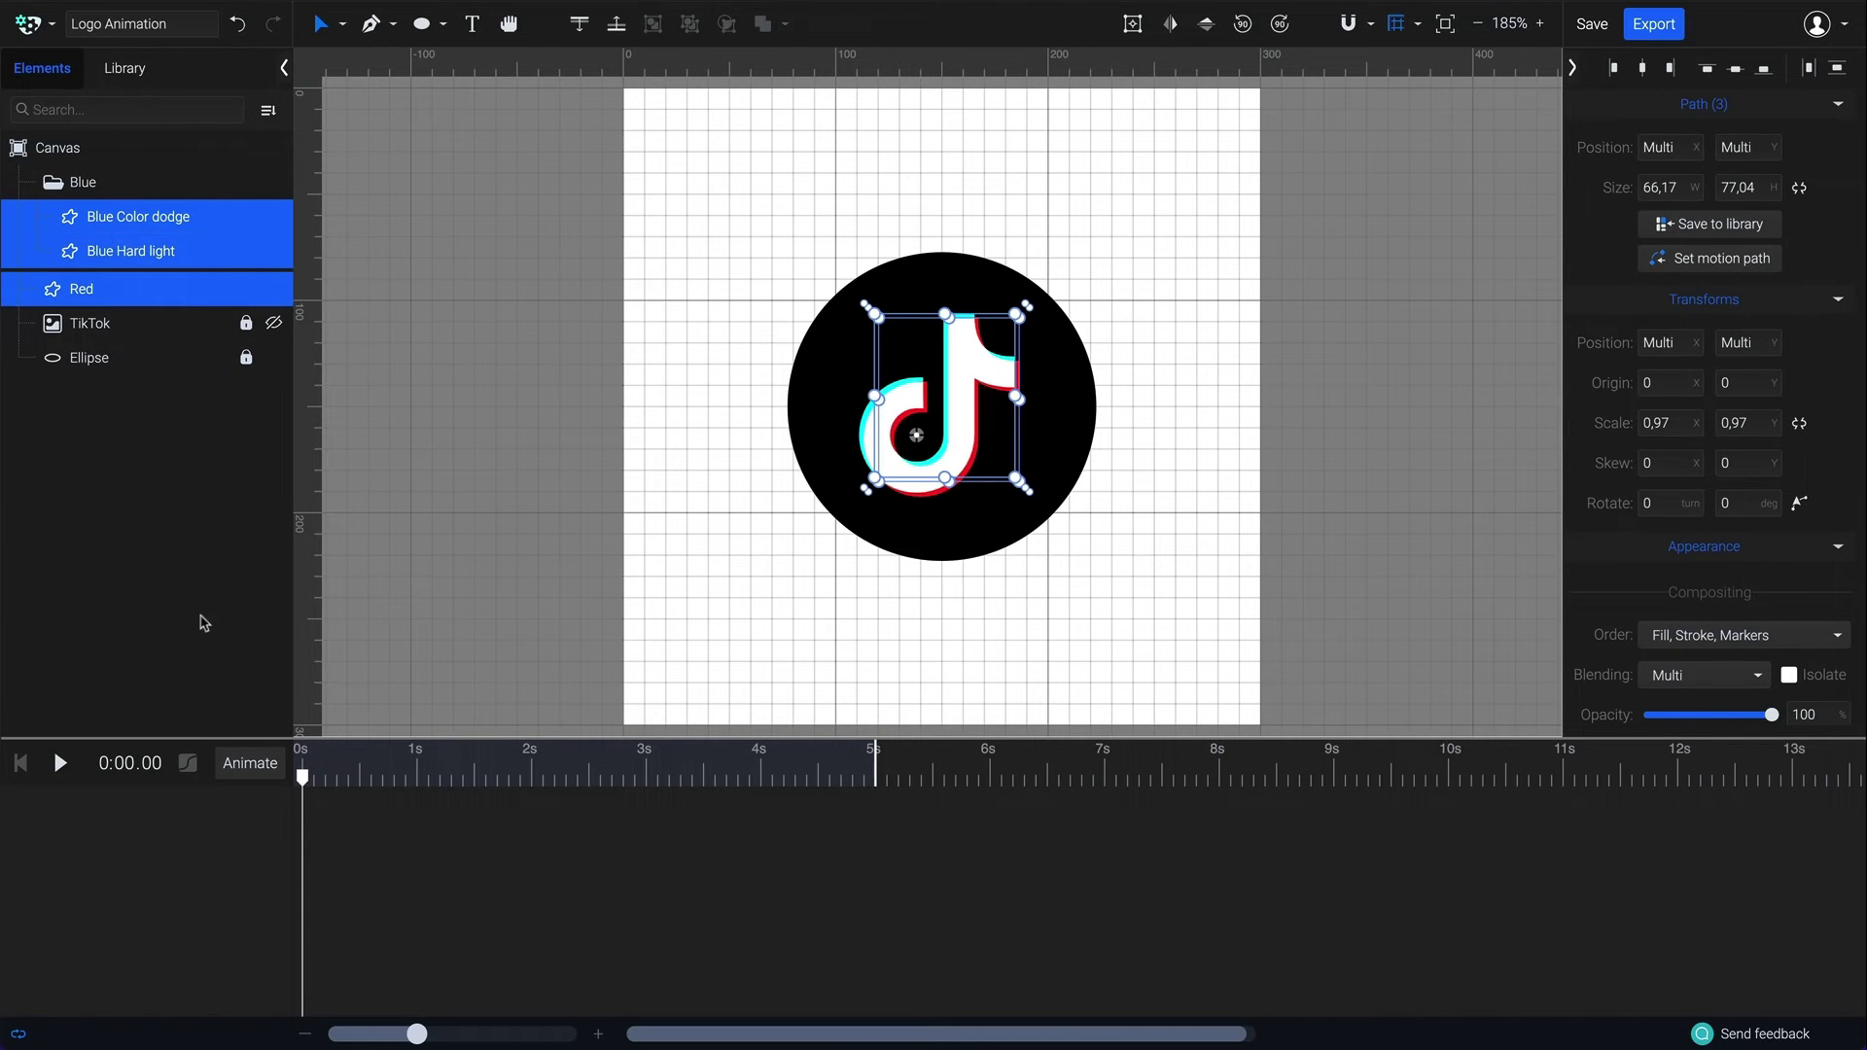
{"action": "left_click", "coordinate": [235, 764]}
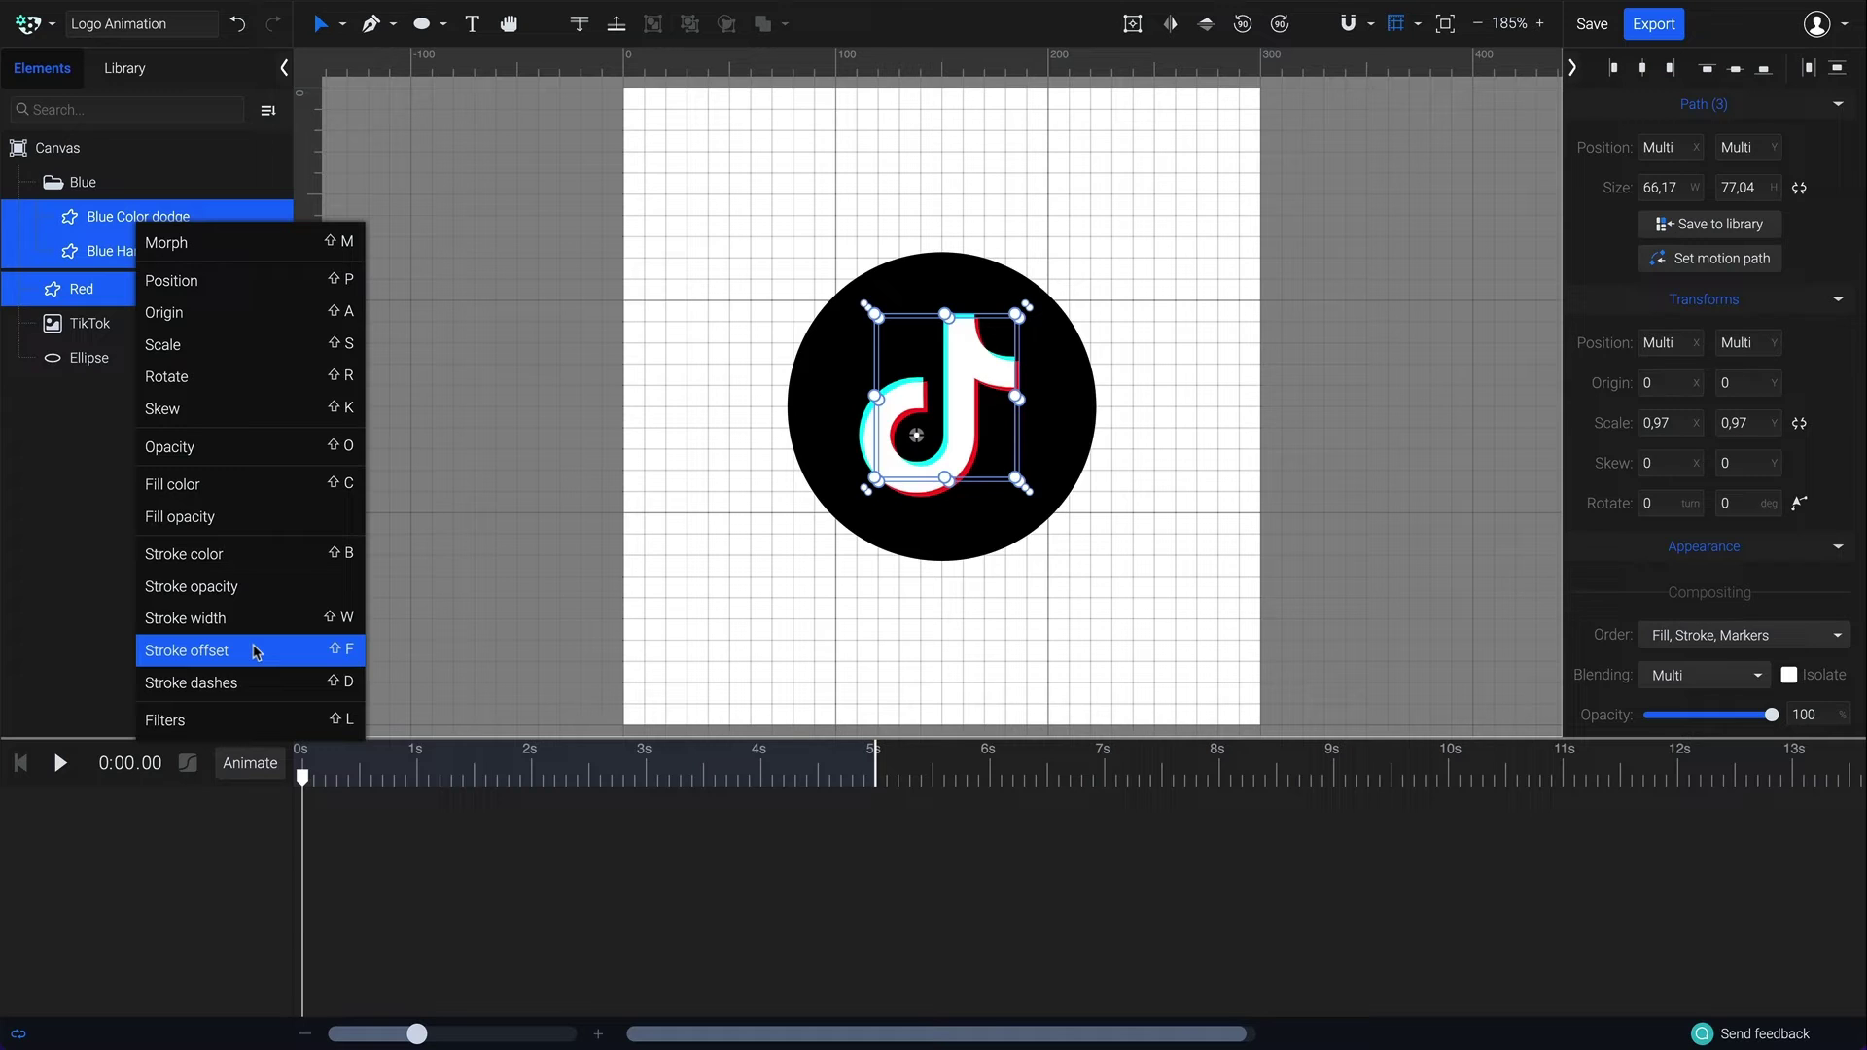
{"action": "left_click", "coordinate": [255, 653]}
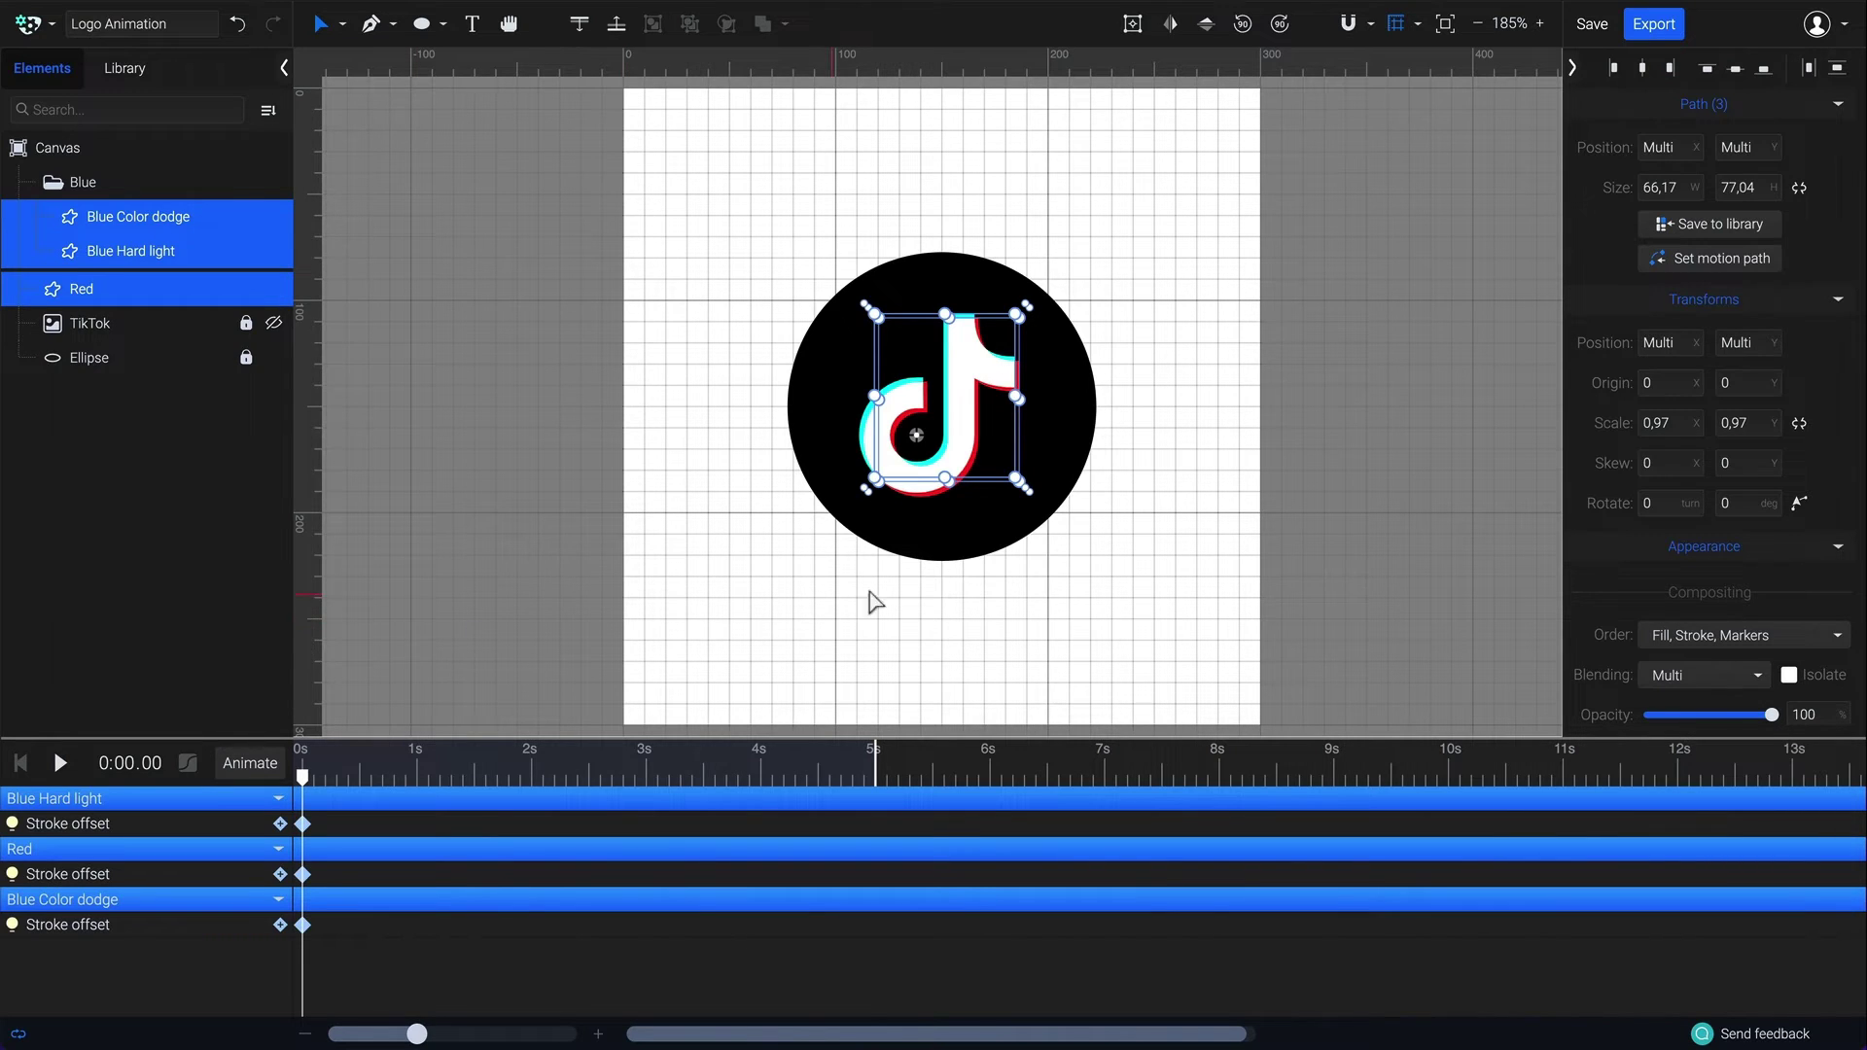
{"action": "scroll", "coordinate": [1861, 448], "scroll_direction": "down", "scroll_amount": 5}
{"action": "scroll", "coordinate": [1861, 447], "scroll_direction": "down", "scroll_amount": 1}
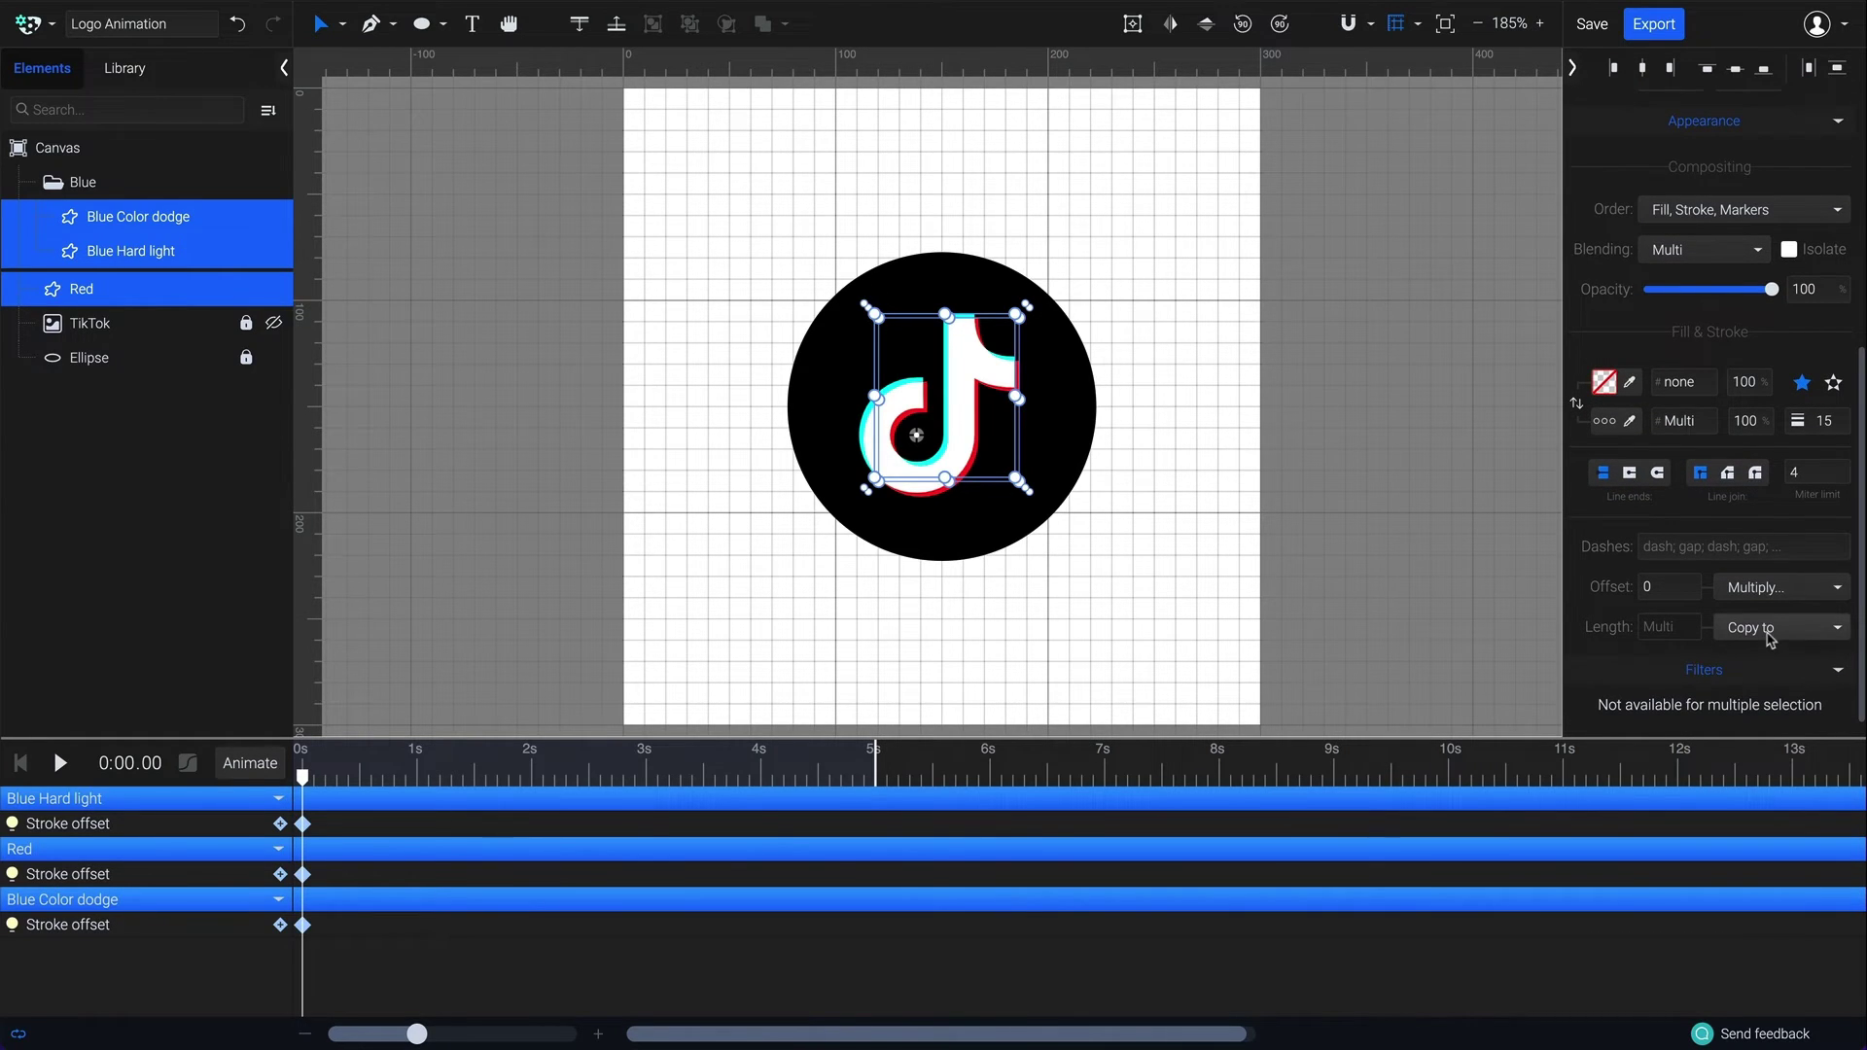
{"action": "left_click", "coordinate": [1769, 635]}
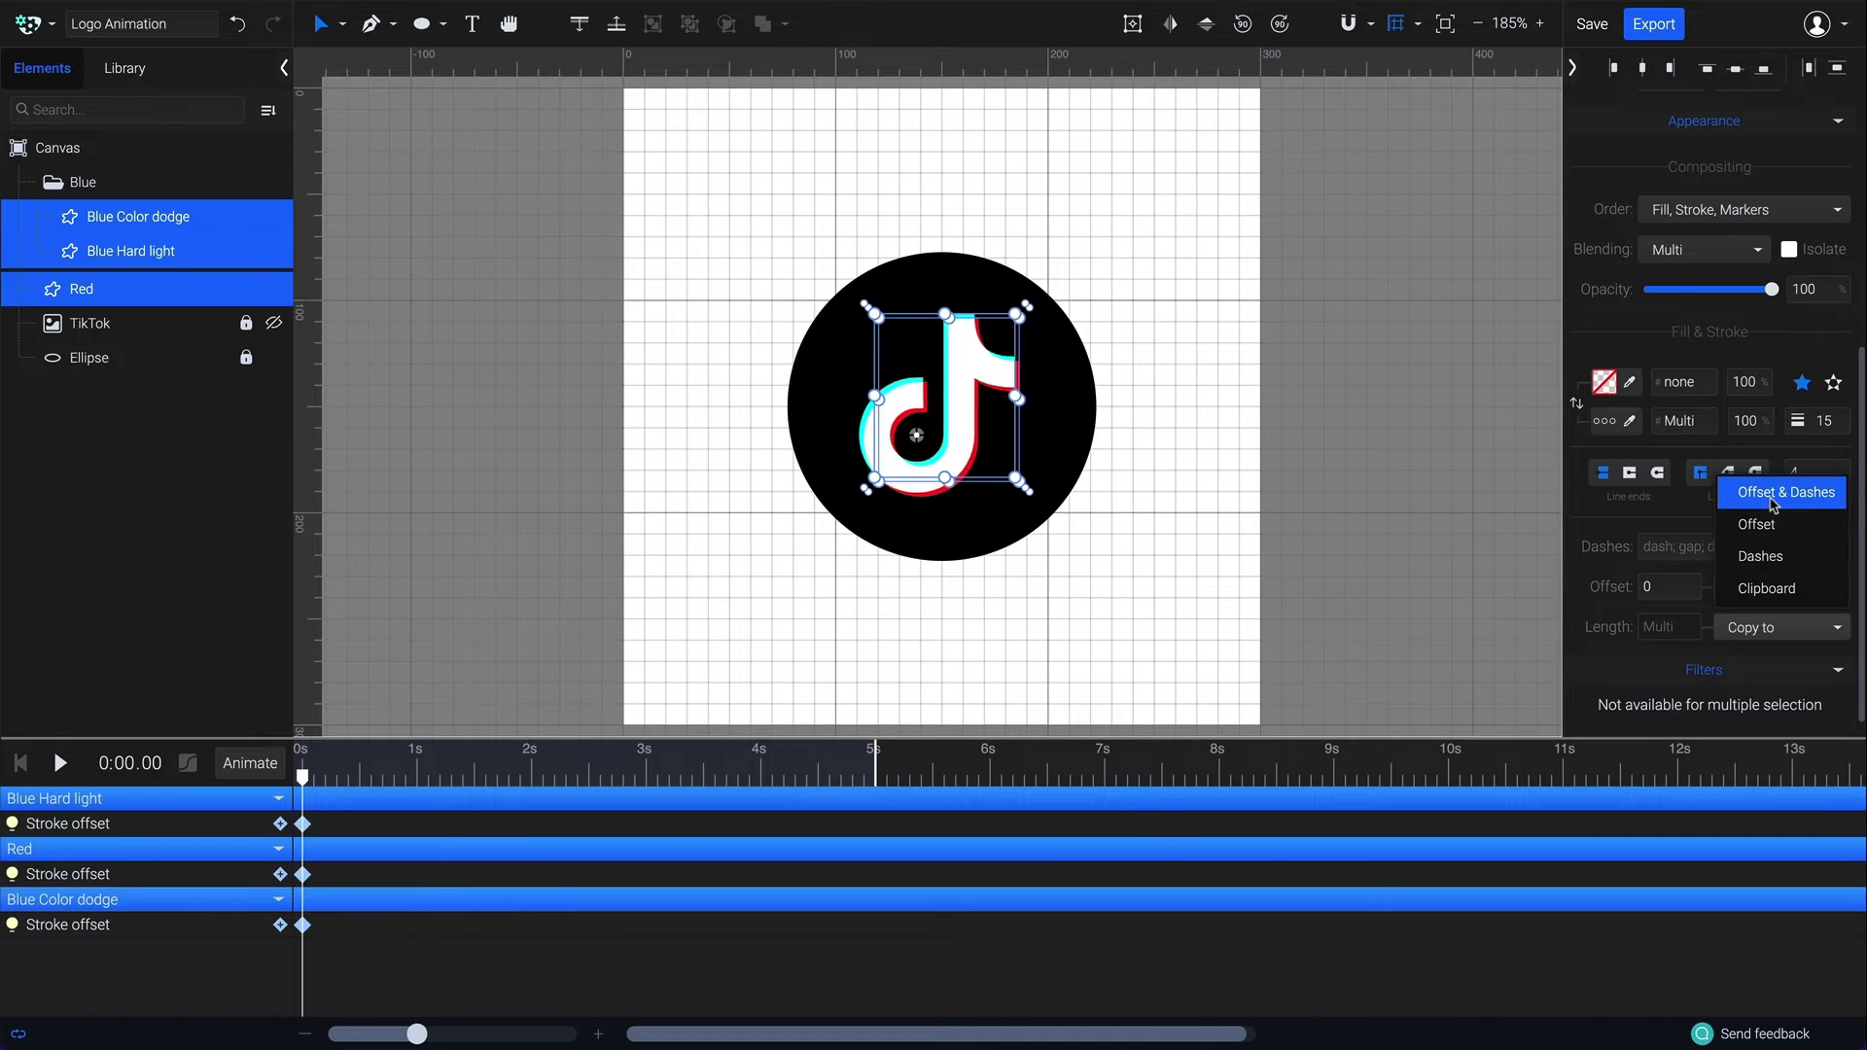
{"action": "left_click", "coordinate": [1772, 493]}
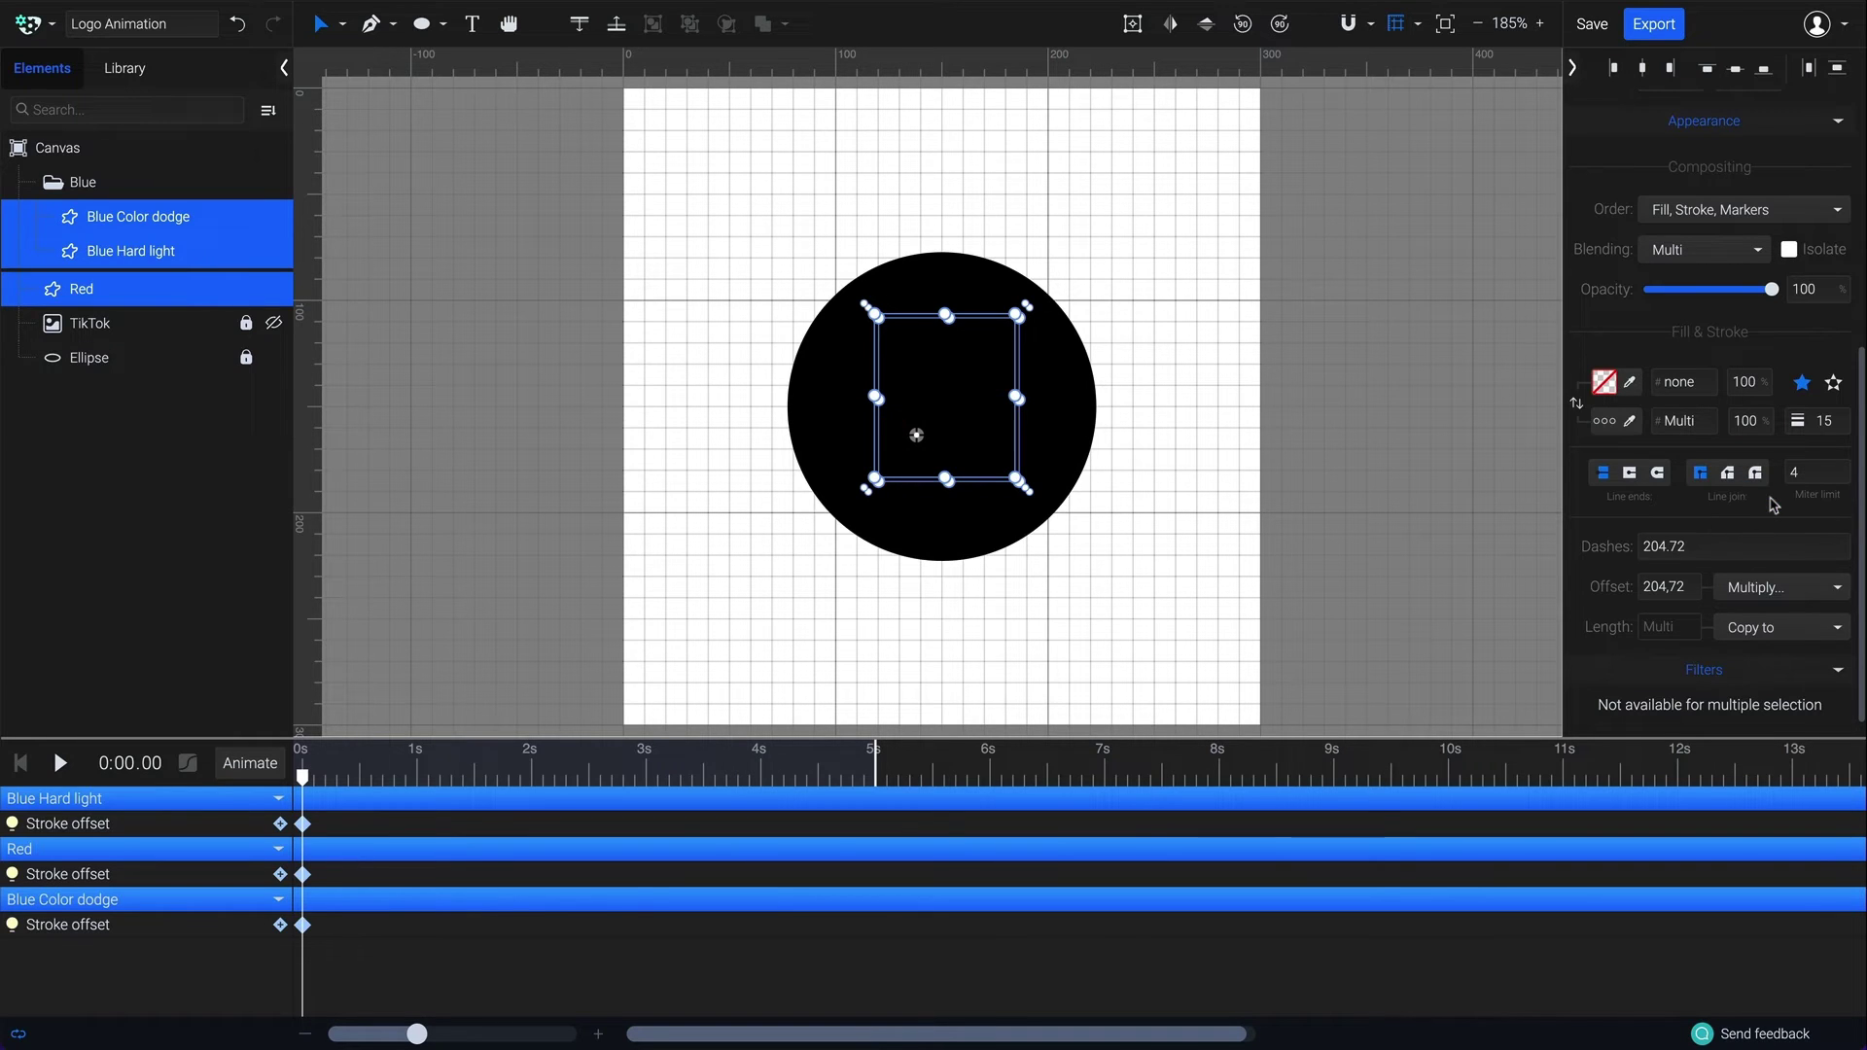
At 1 s set Offset Multiply to 2 so strokes fully draw, then preview playback.
{"action": "left_click_drag", "start_coordinate": [304, 777], "coordinate": [417, 776]}
{"action": "left_click", "coordinate": [1785, 590]}
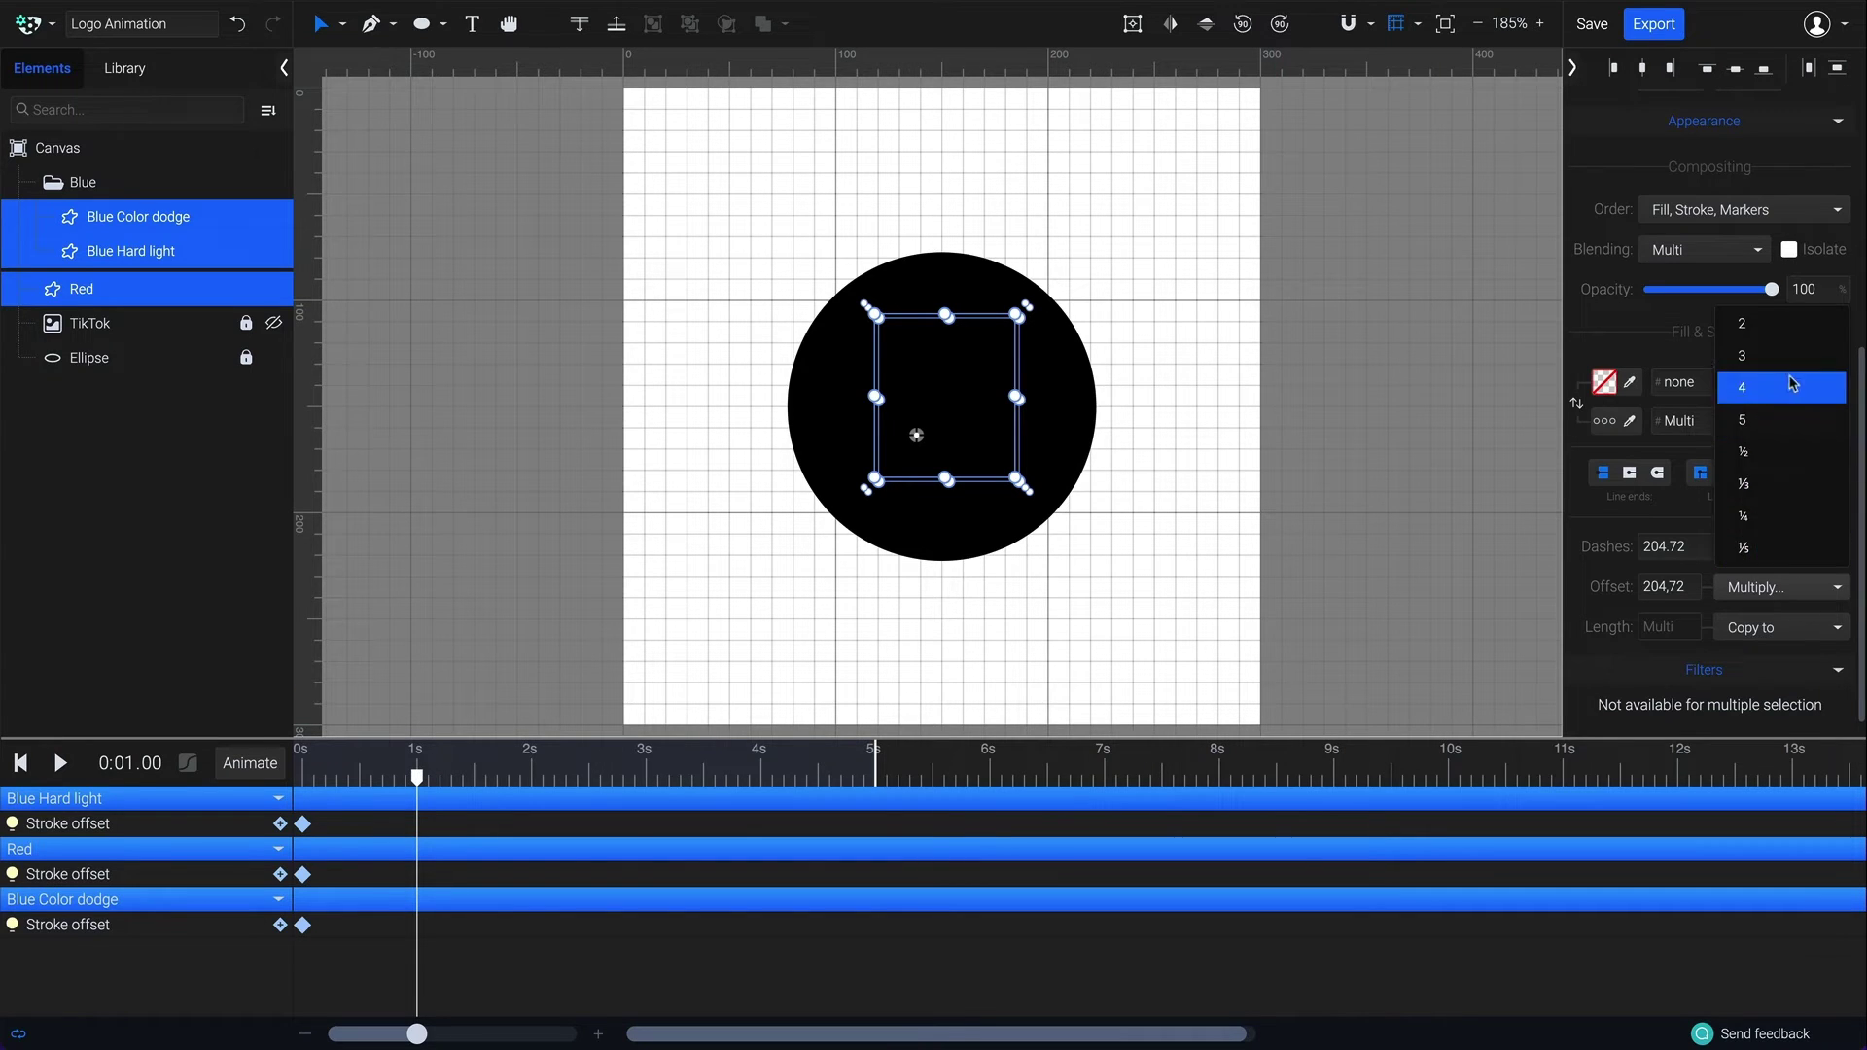
{"action": "left_click", "coordinate": [1789, 323]}
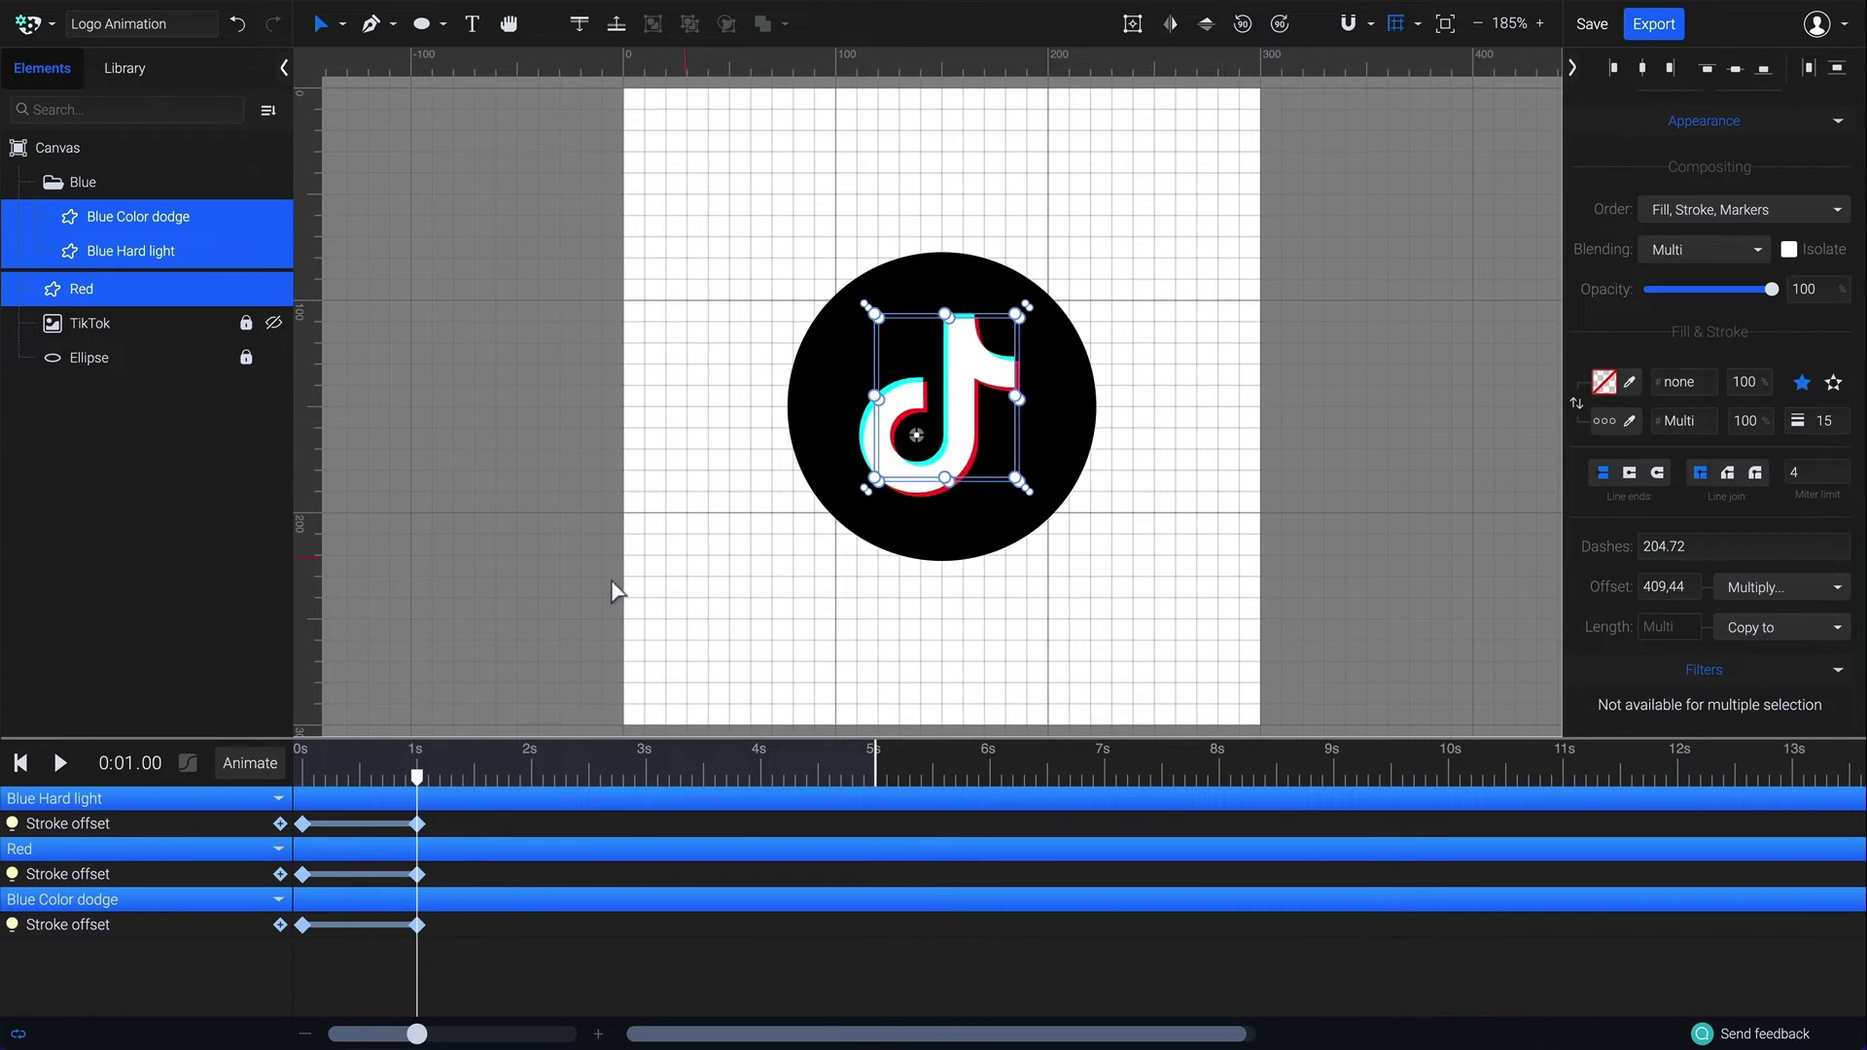
{"action": "left_click", "coordinate": [19, 764]}
{"action": "left_click", "coordinate": [61, 764]}
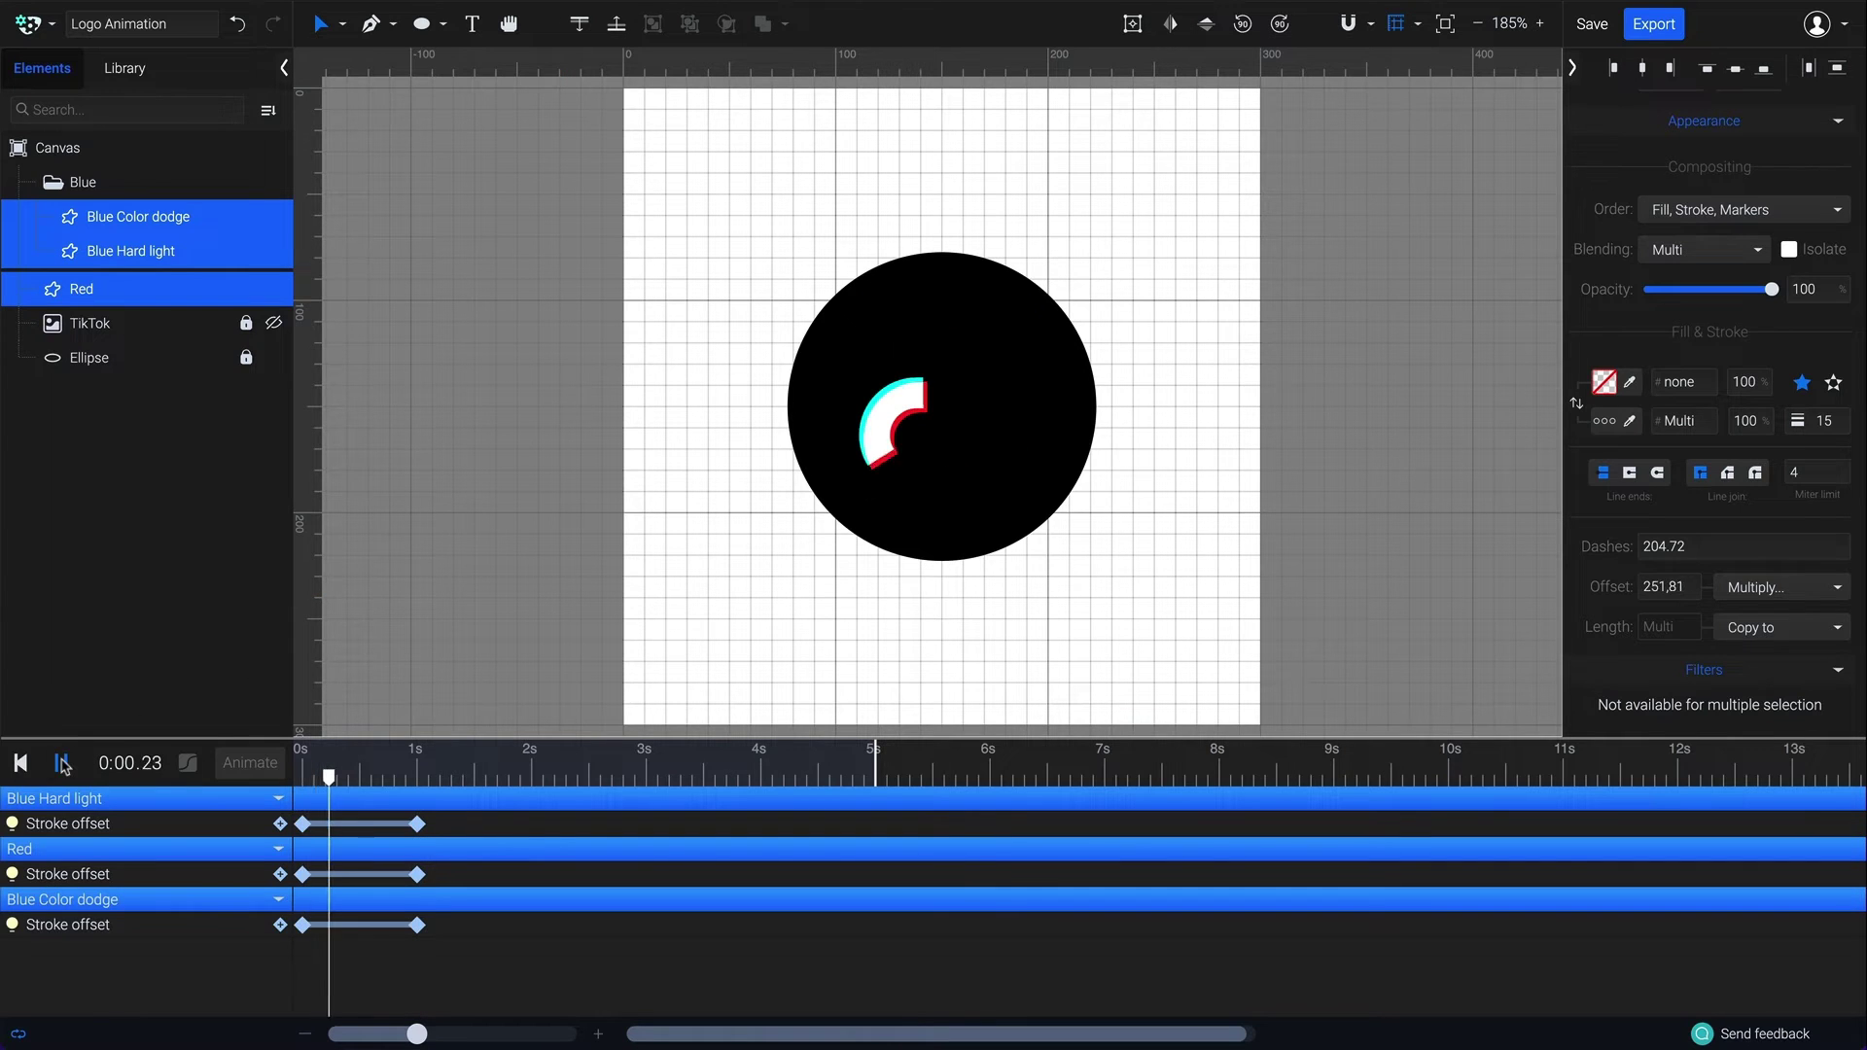
{"action": "left_click", "coordinate": [62, 765]}
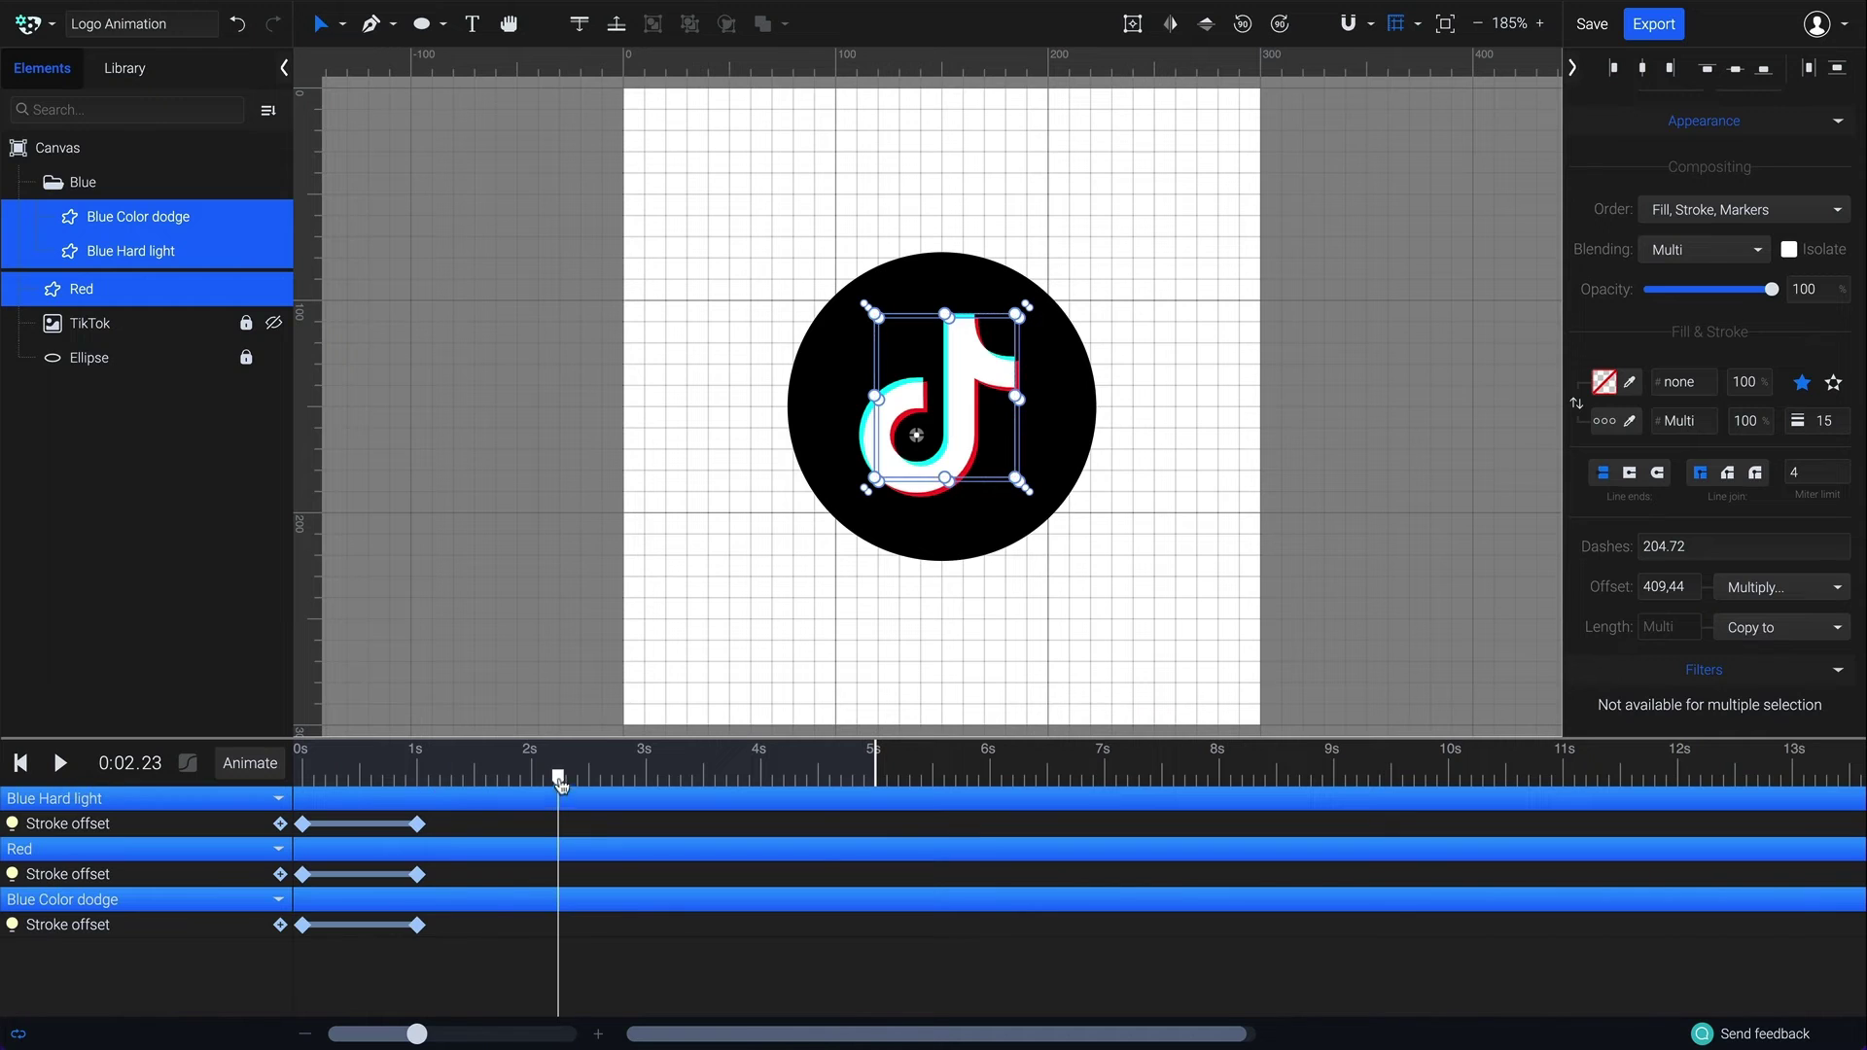
Shift all three stroke offset keyframes to start at about 1.6 s.
{"action": "left_click_drag", "start_coordinate": [557, 776], "coordinate": [303, 776]}
{"action": "left_click", "coordinate": [349, 825]}
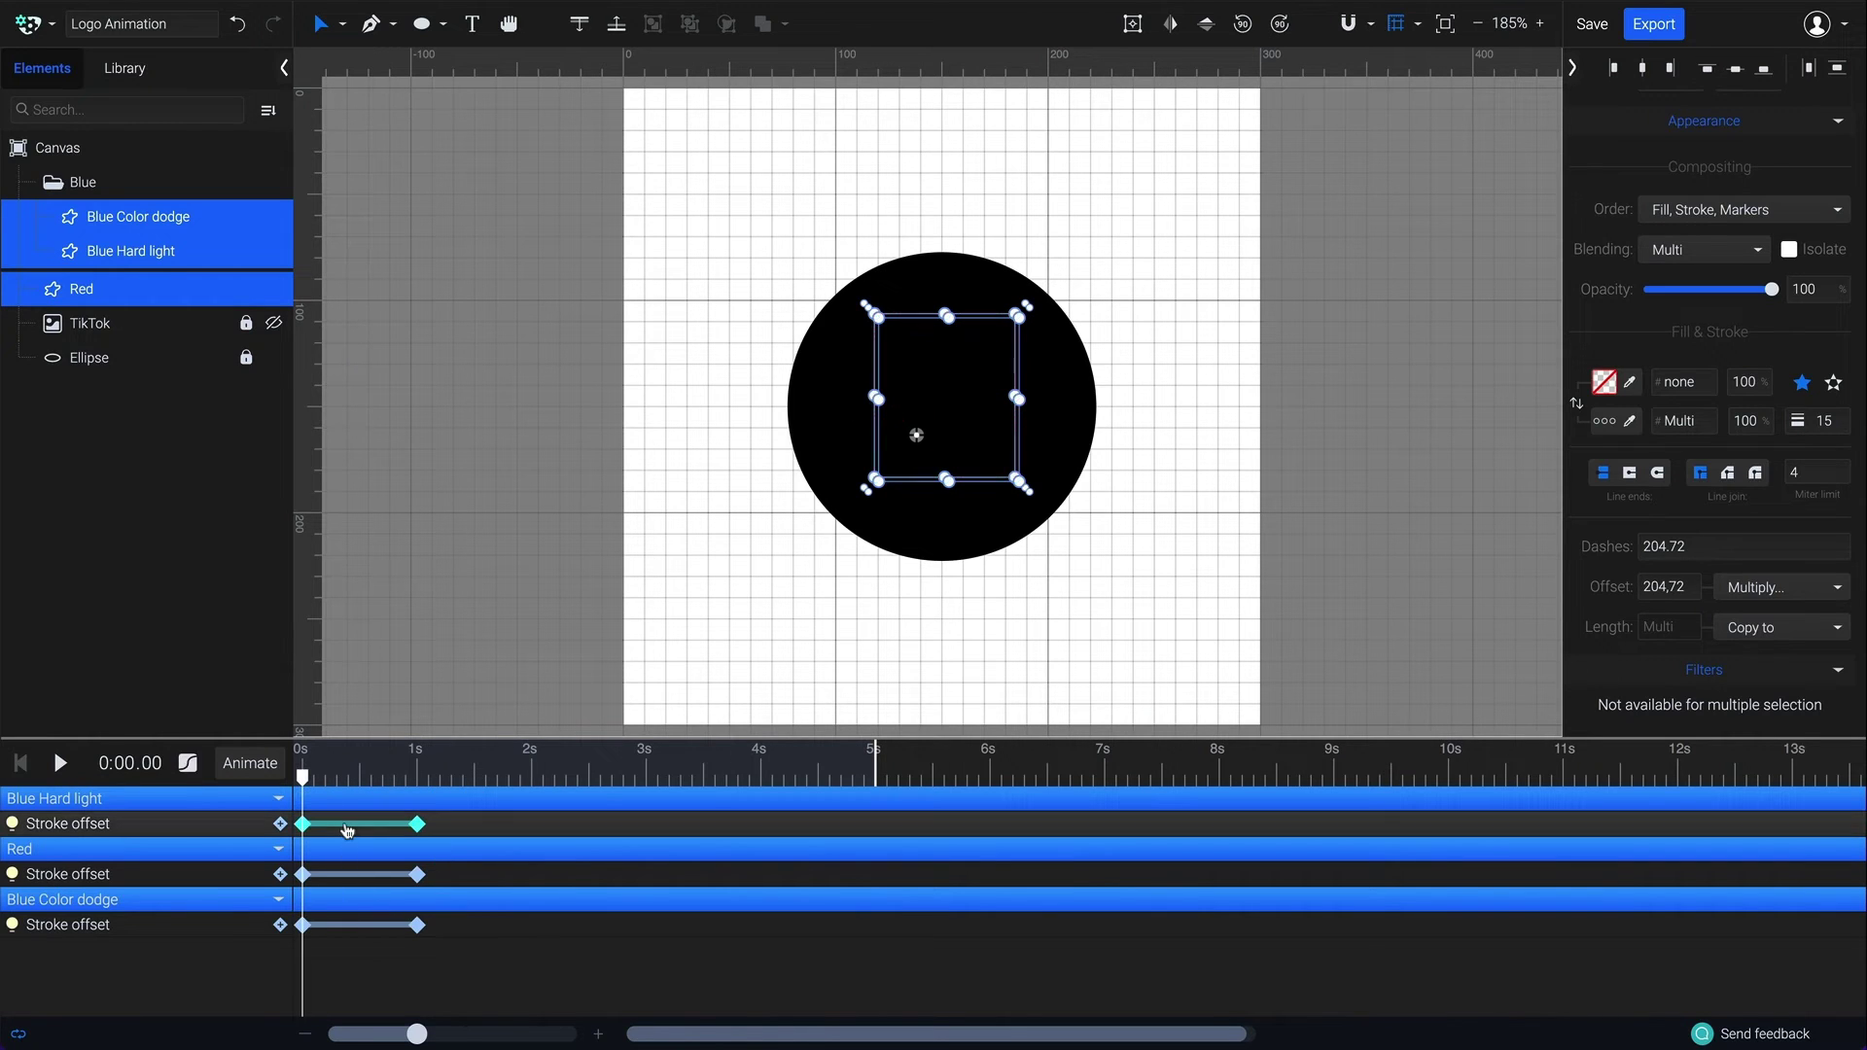
{"action": "left_click", "coordinate": [352, 875], "text": "shift"}
{"action": "left_click", "coordinate": [364, 926], "text": "shift"}
{"action": "left_click_drag", "start_coordinate": [325, 833], "coordinate": [510, 844]}
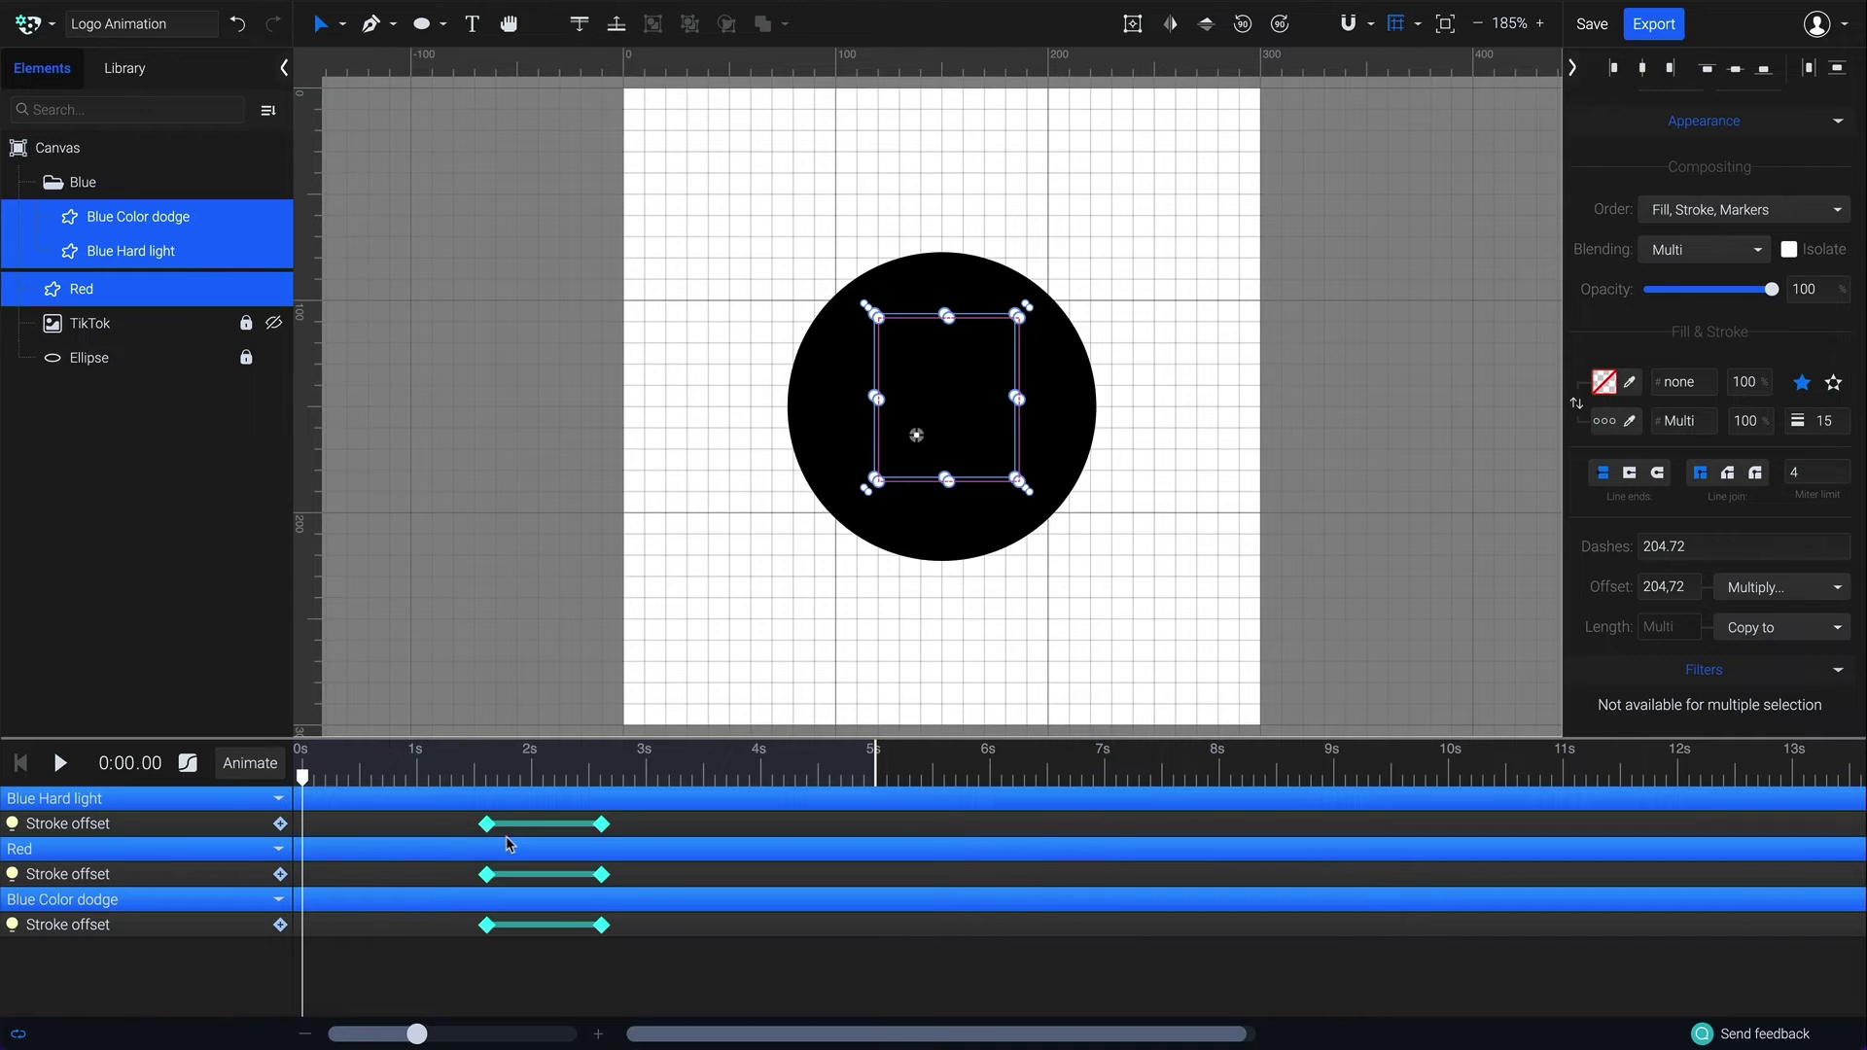
Unlock the Ellipse and shrink the black circle to a small dot above the canvas.
{"action": "left_click", "coordinate": [248, 358]}
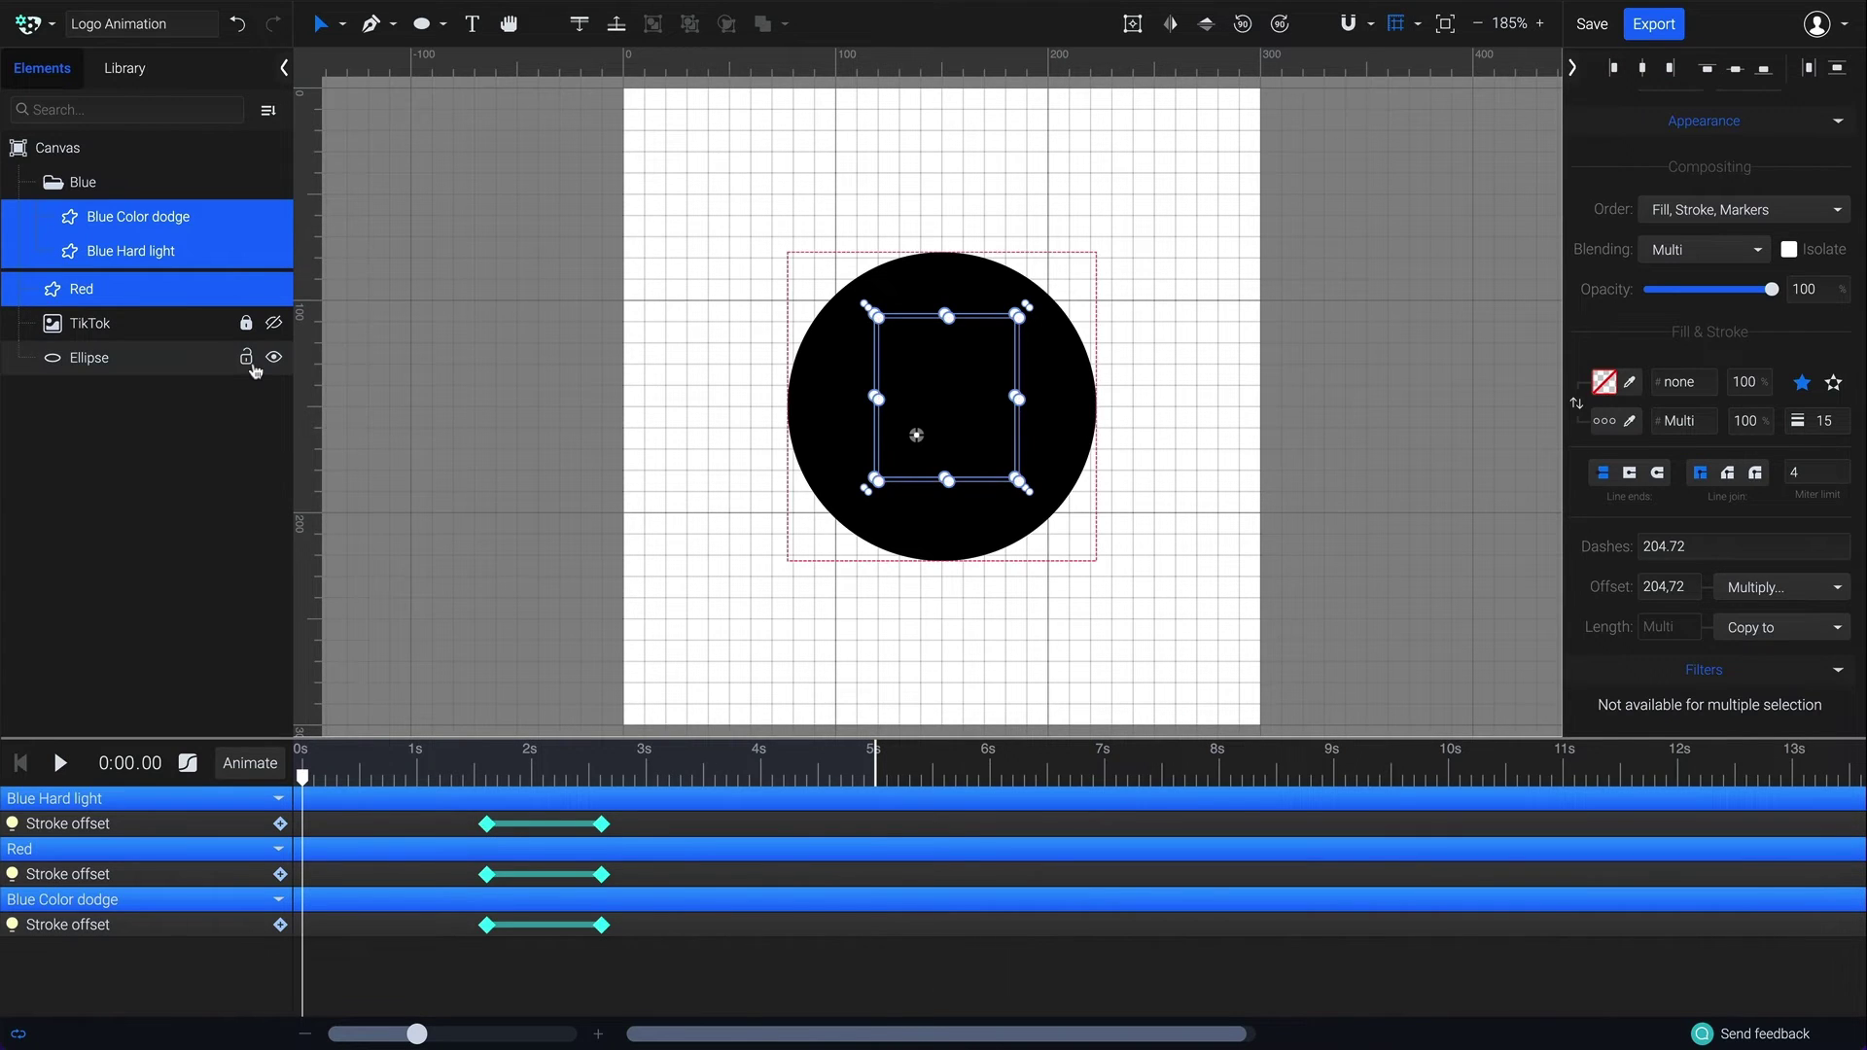
{"action": "left_click", "coordinate": [200, 361]}
{"action": "left_click", "coordinate": [1478, 25]}
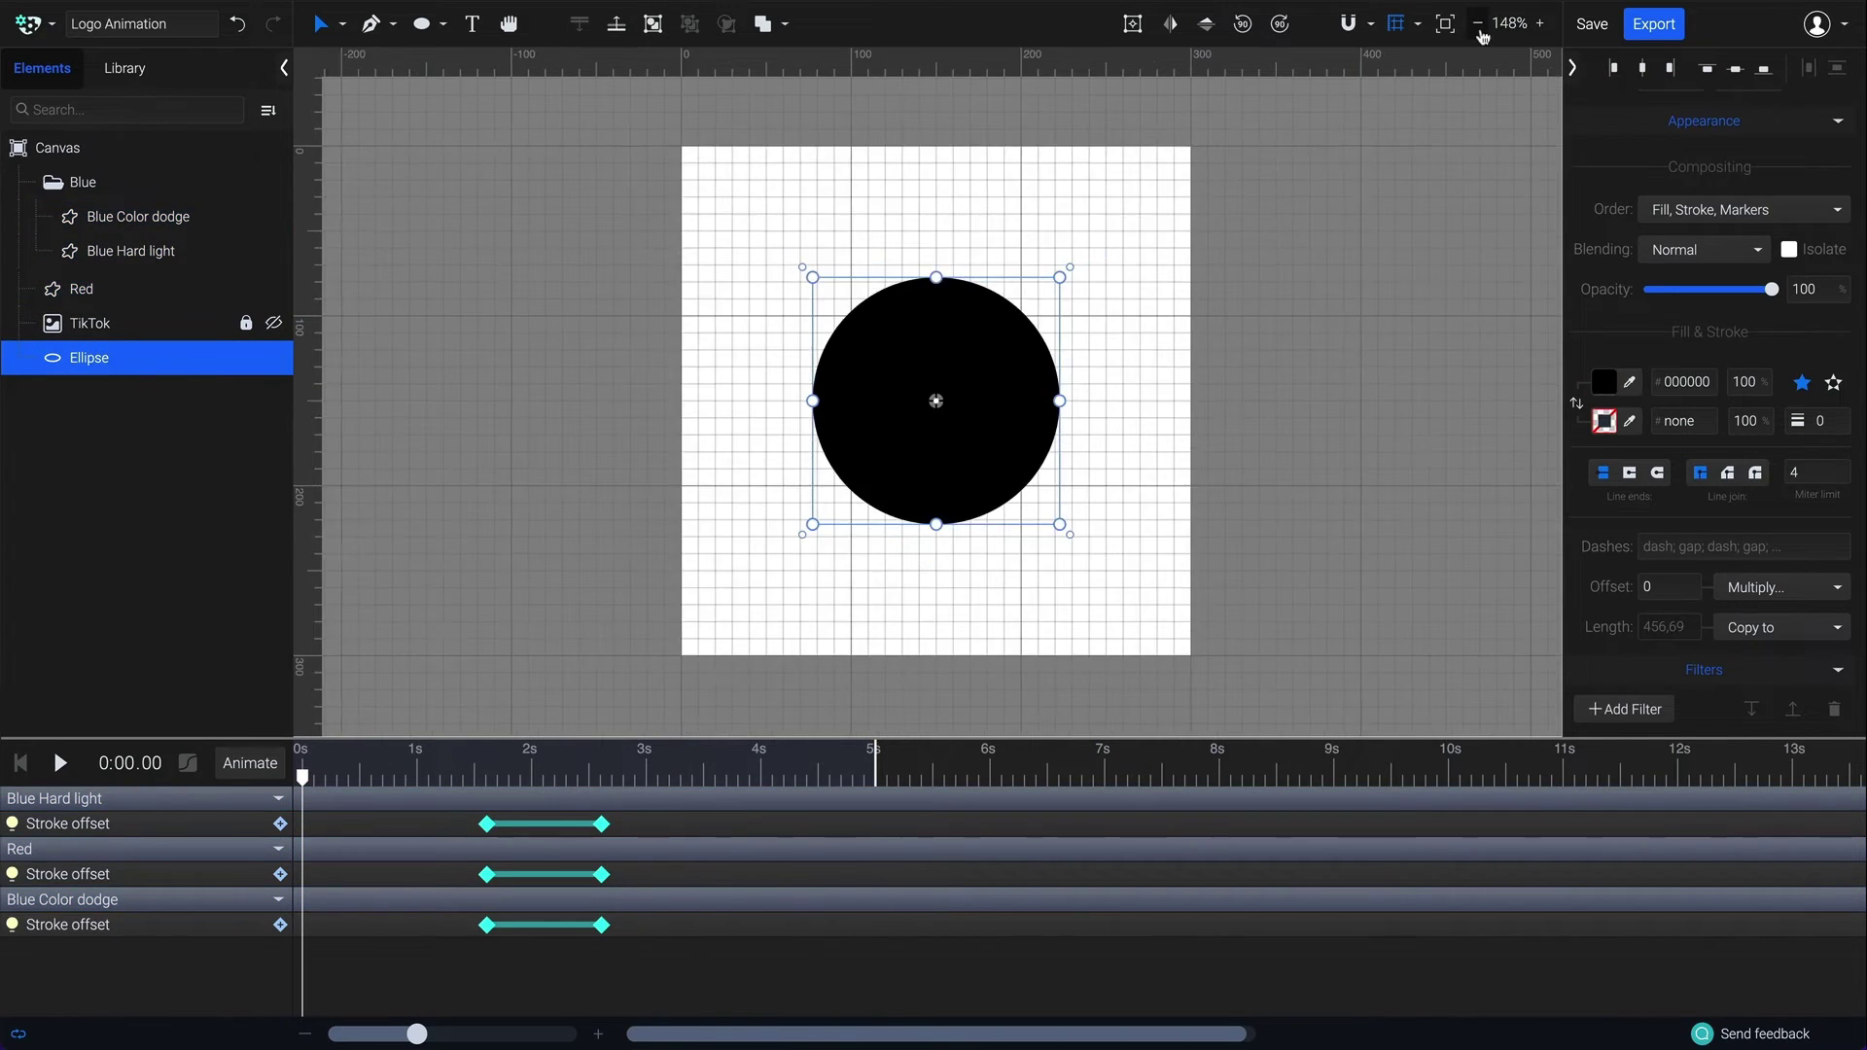
{"action": "left_click_drag", "start_coordinate": [1060, 277], "coordinate": [966, 141]}
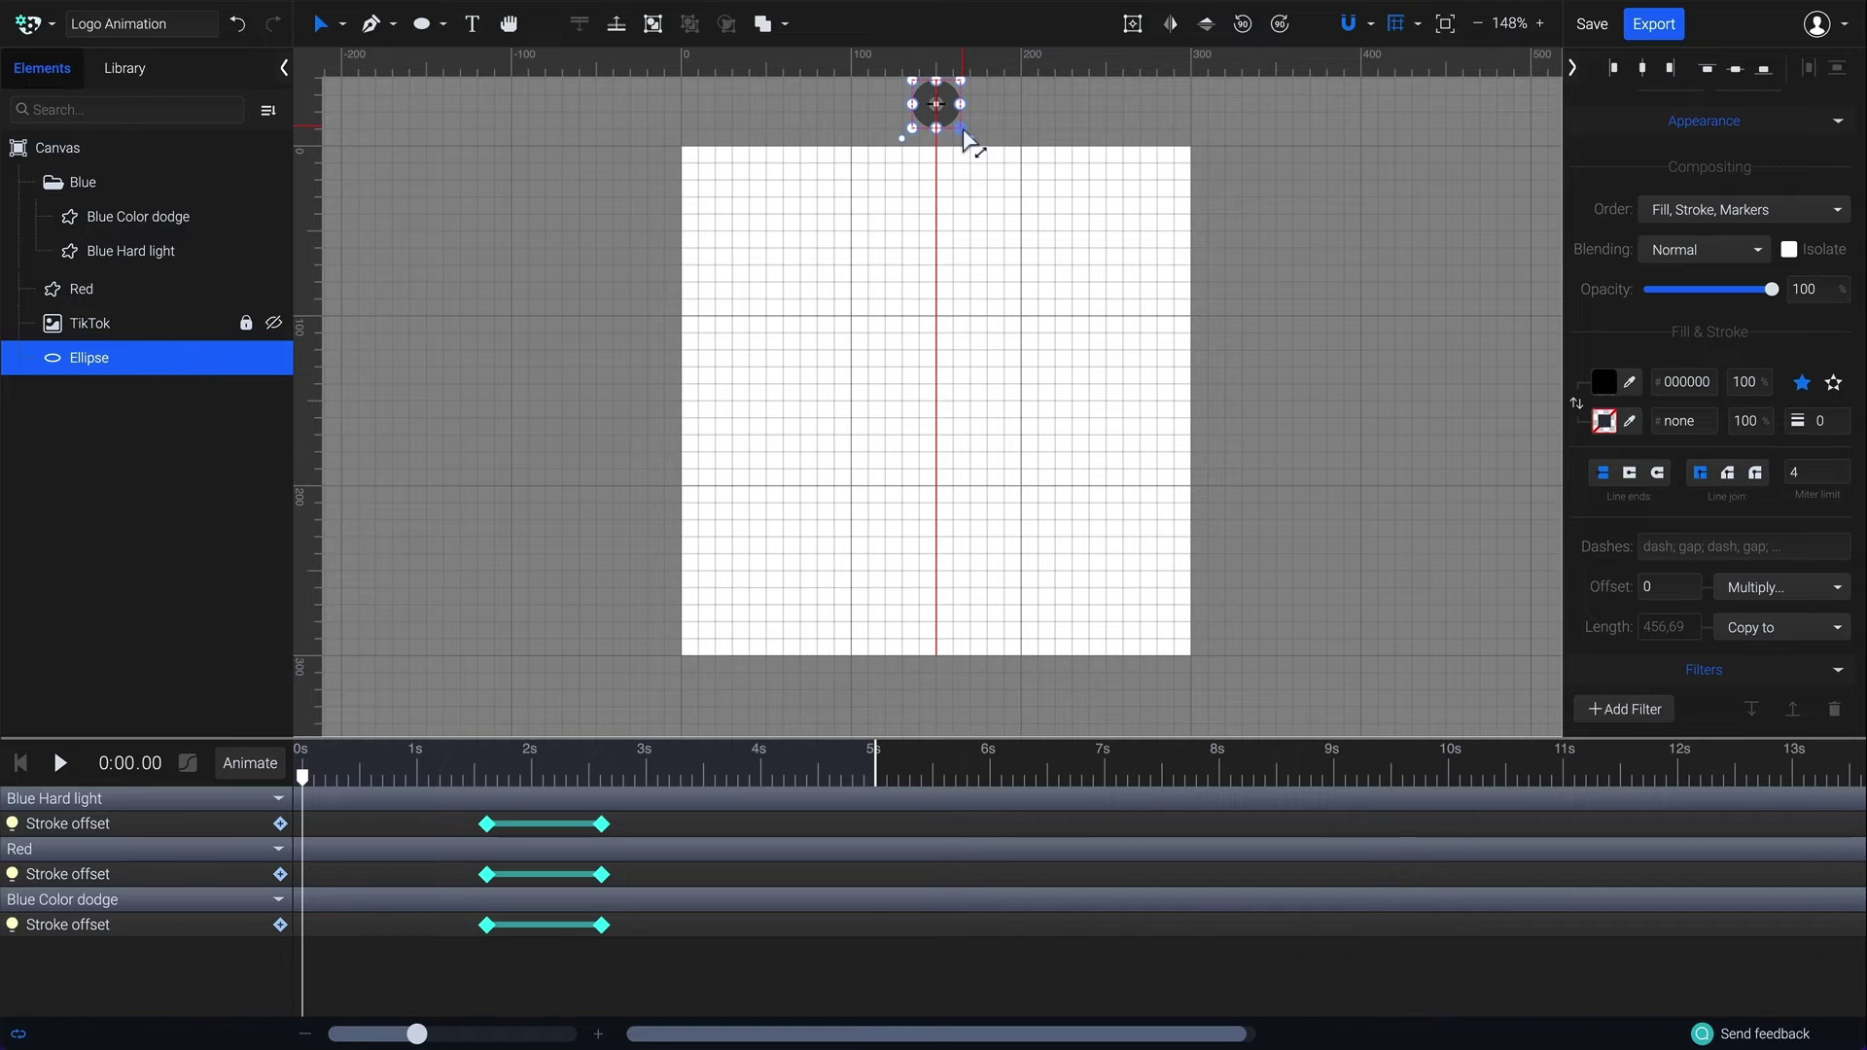
Animate the circle's position: start at 0 s, near the bottom at 0.6 s, centre at 1 s.
{"action": "left_click", "coordinate": [249, 768]}
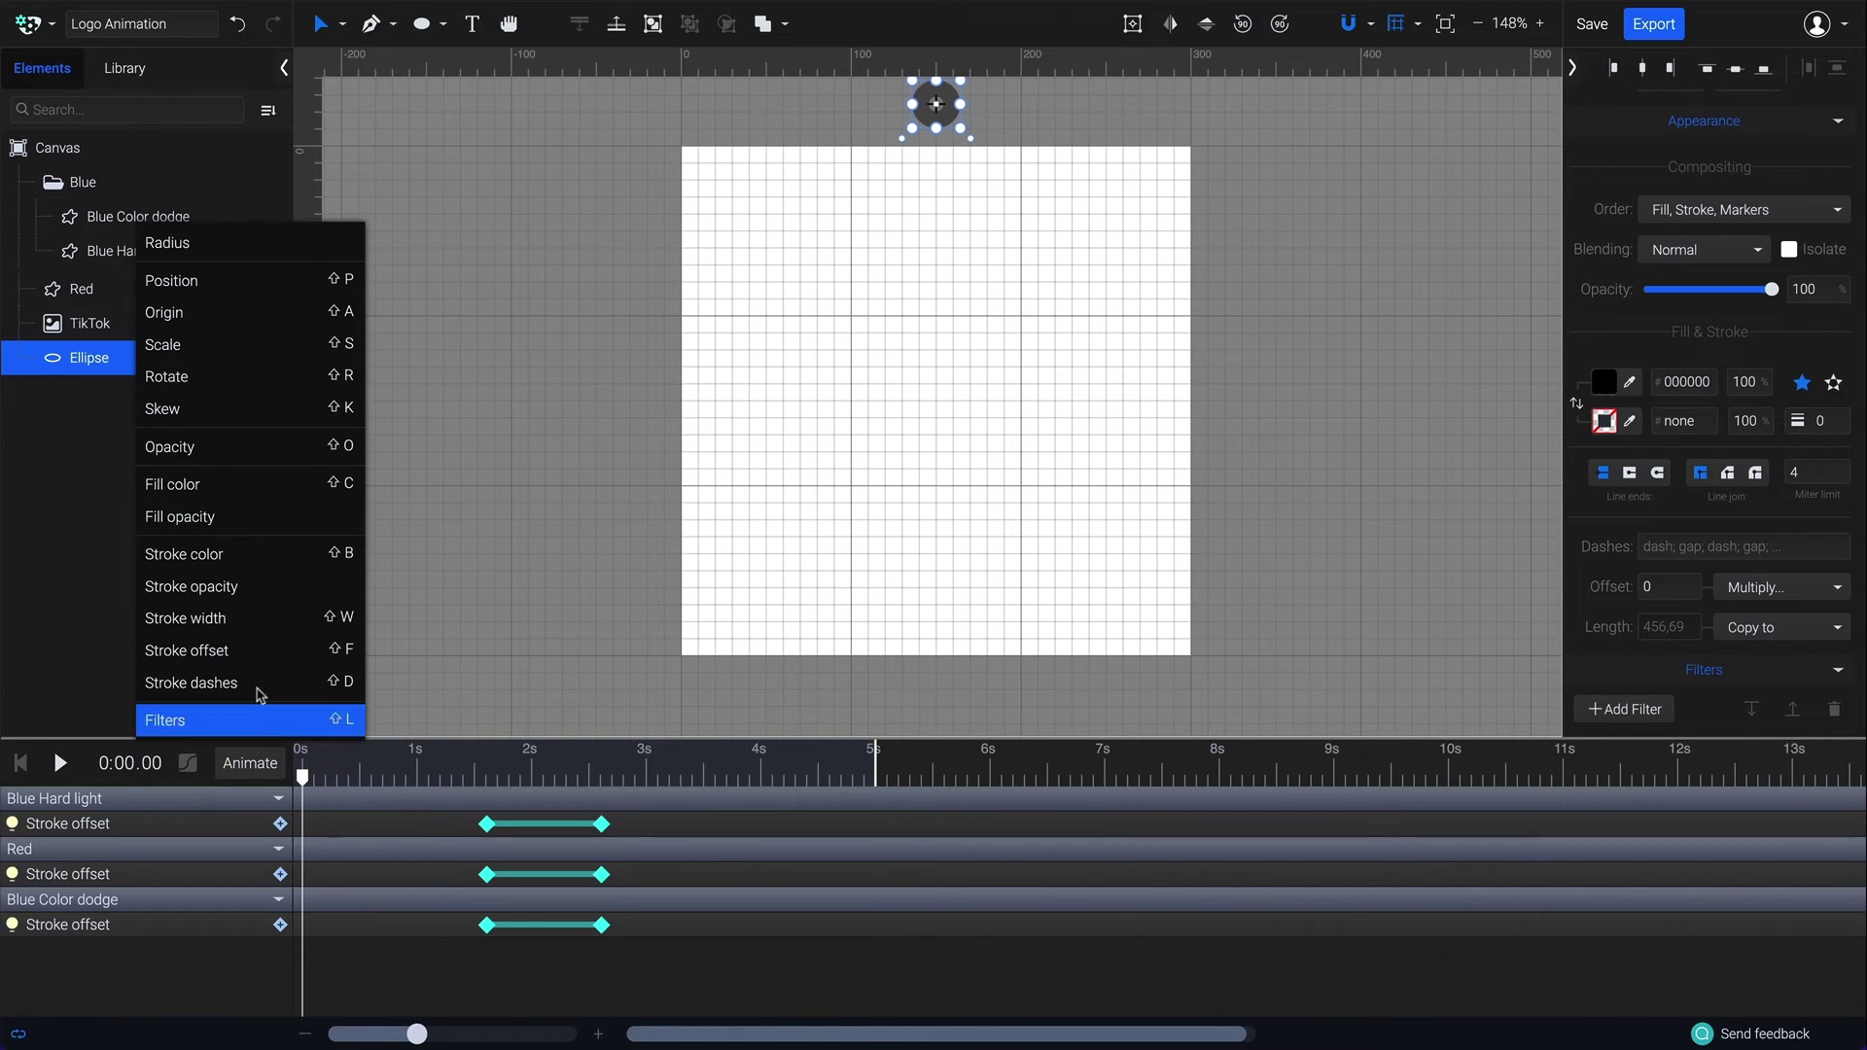
{"action": "left_click", "coordinate": [288, 293]}
{"action": "left_click_drag", "start_coordinate": [306, 786], "coordinate": [373, 786]}
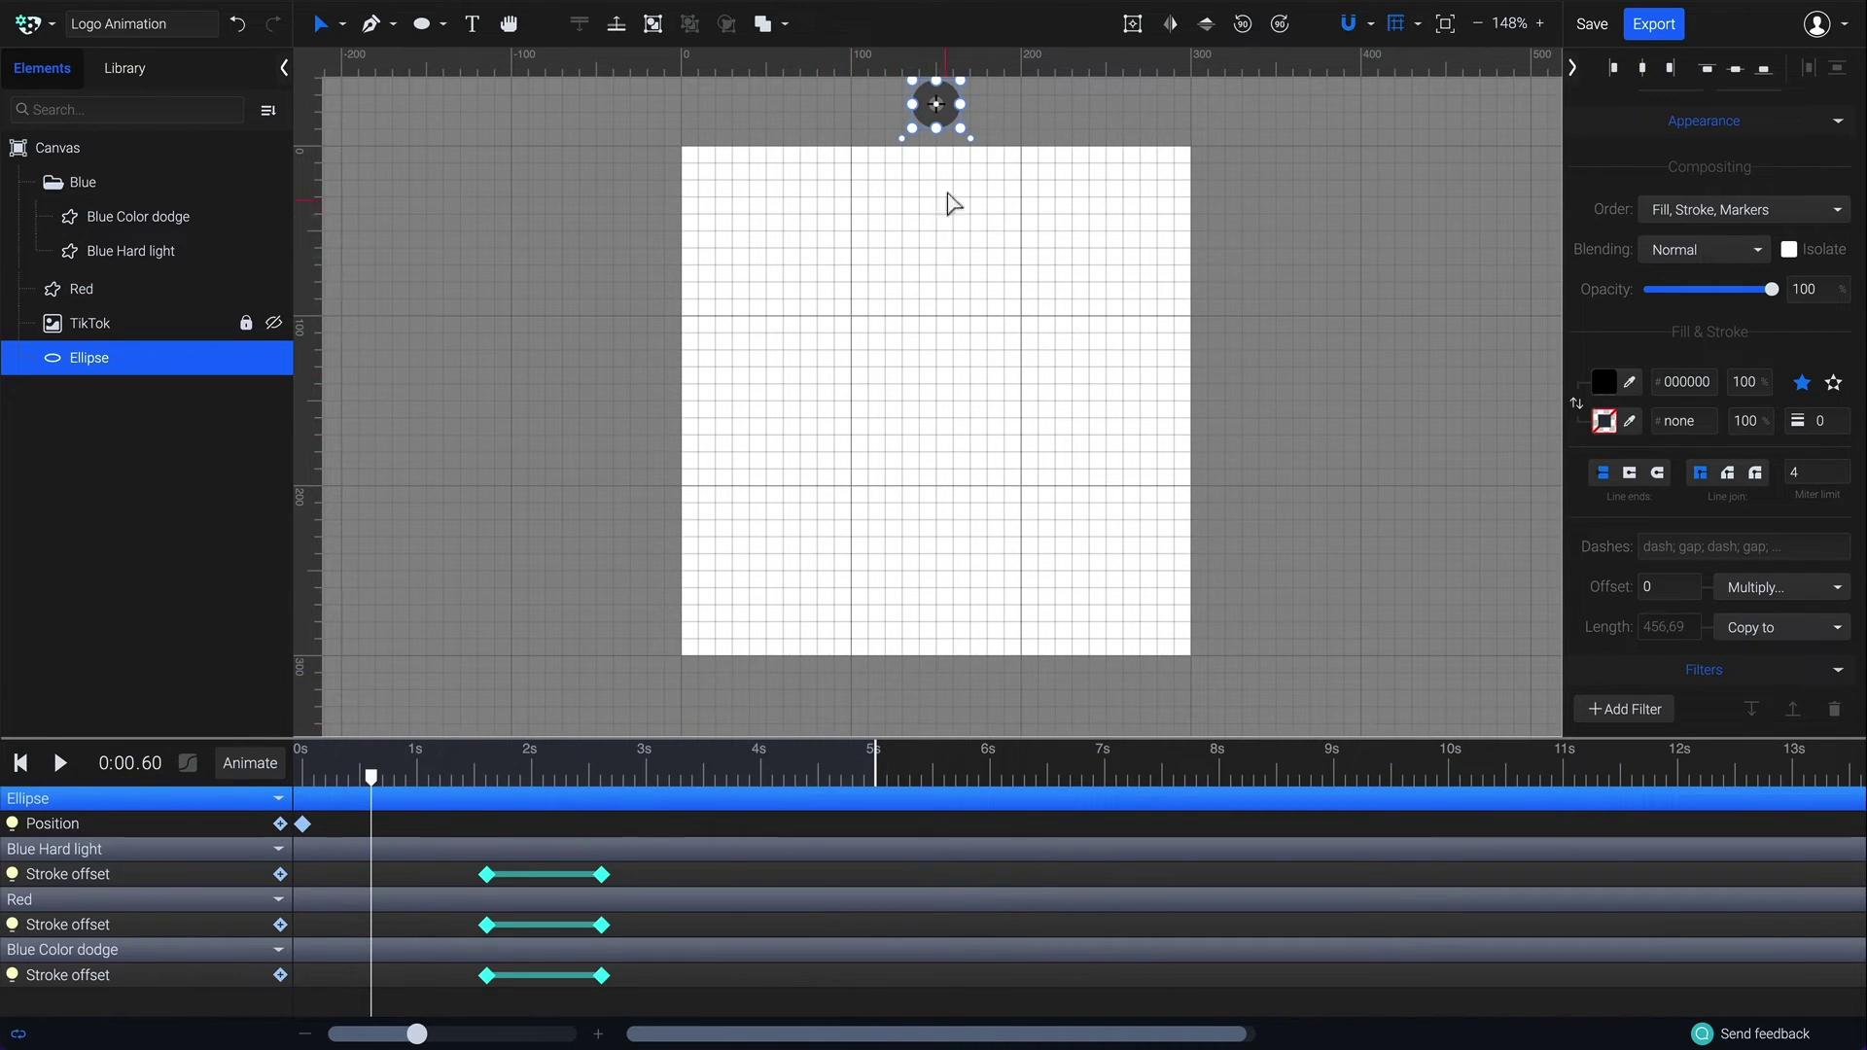
{"action": "left_click_drag", "start_coordinate": [949, 138], "coordinate": [949, 607]}
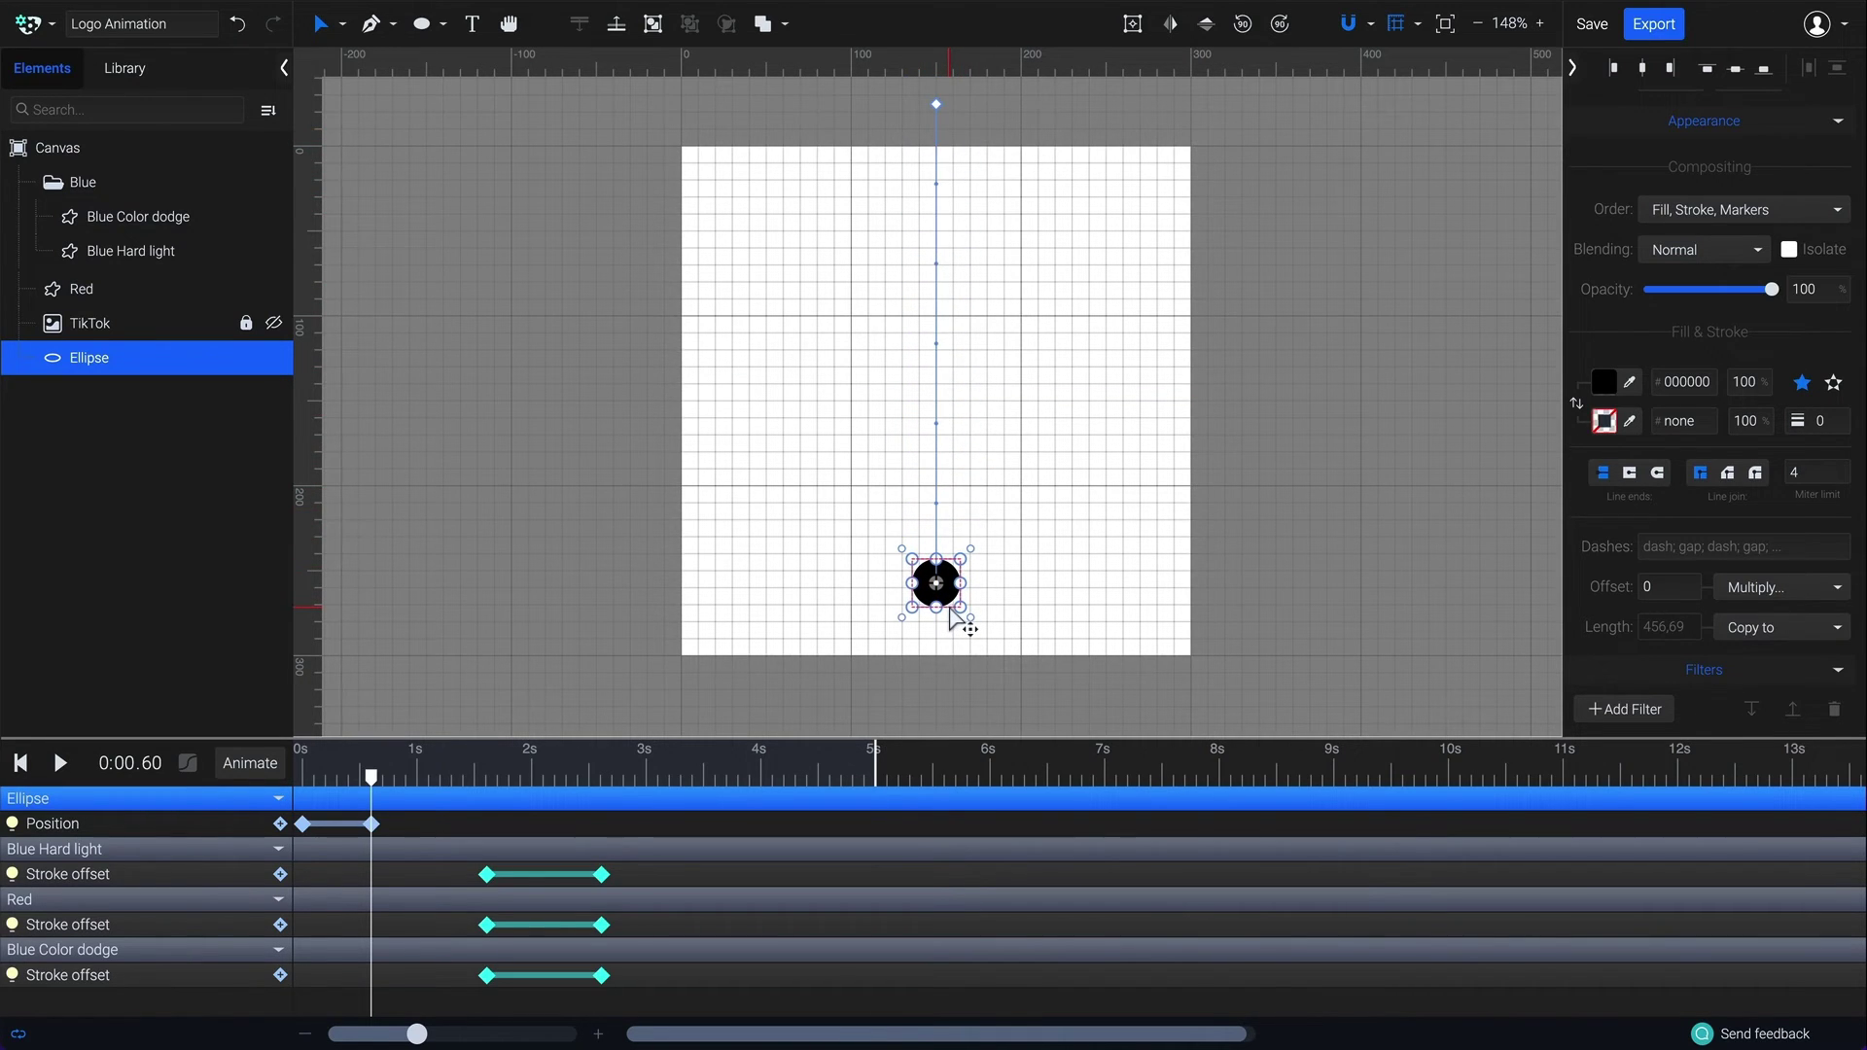
{"action": "left_click_drag", "start_coordinate": [373, 777], "coordinate": [418, 783]}
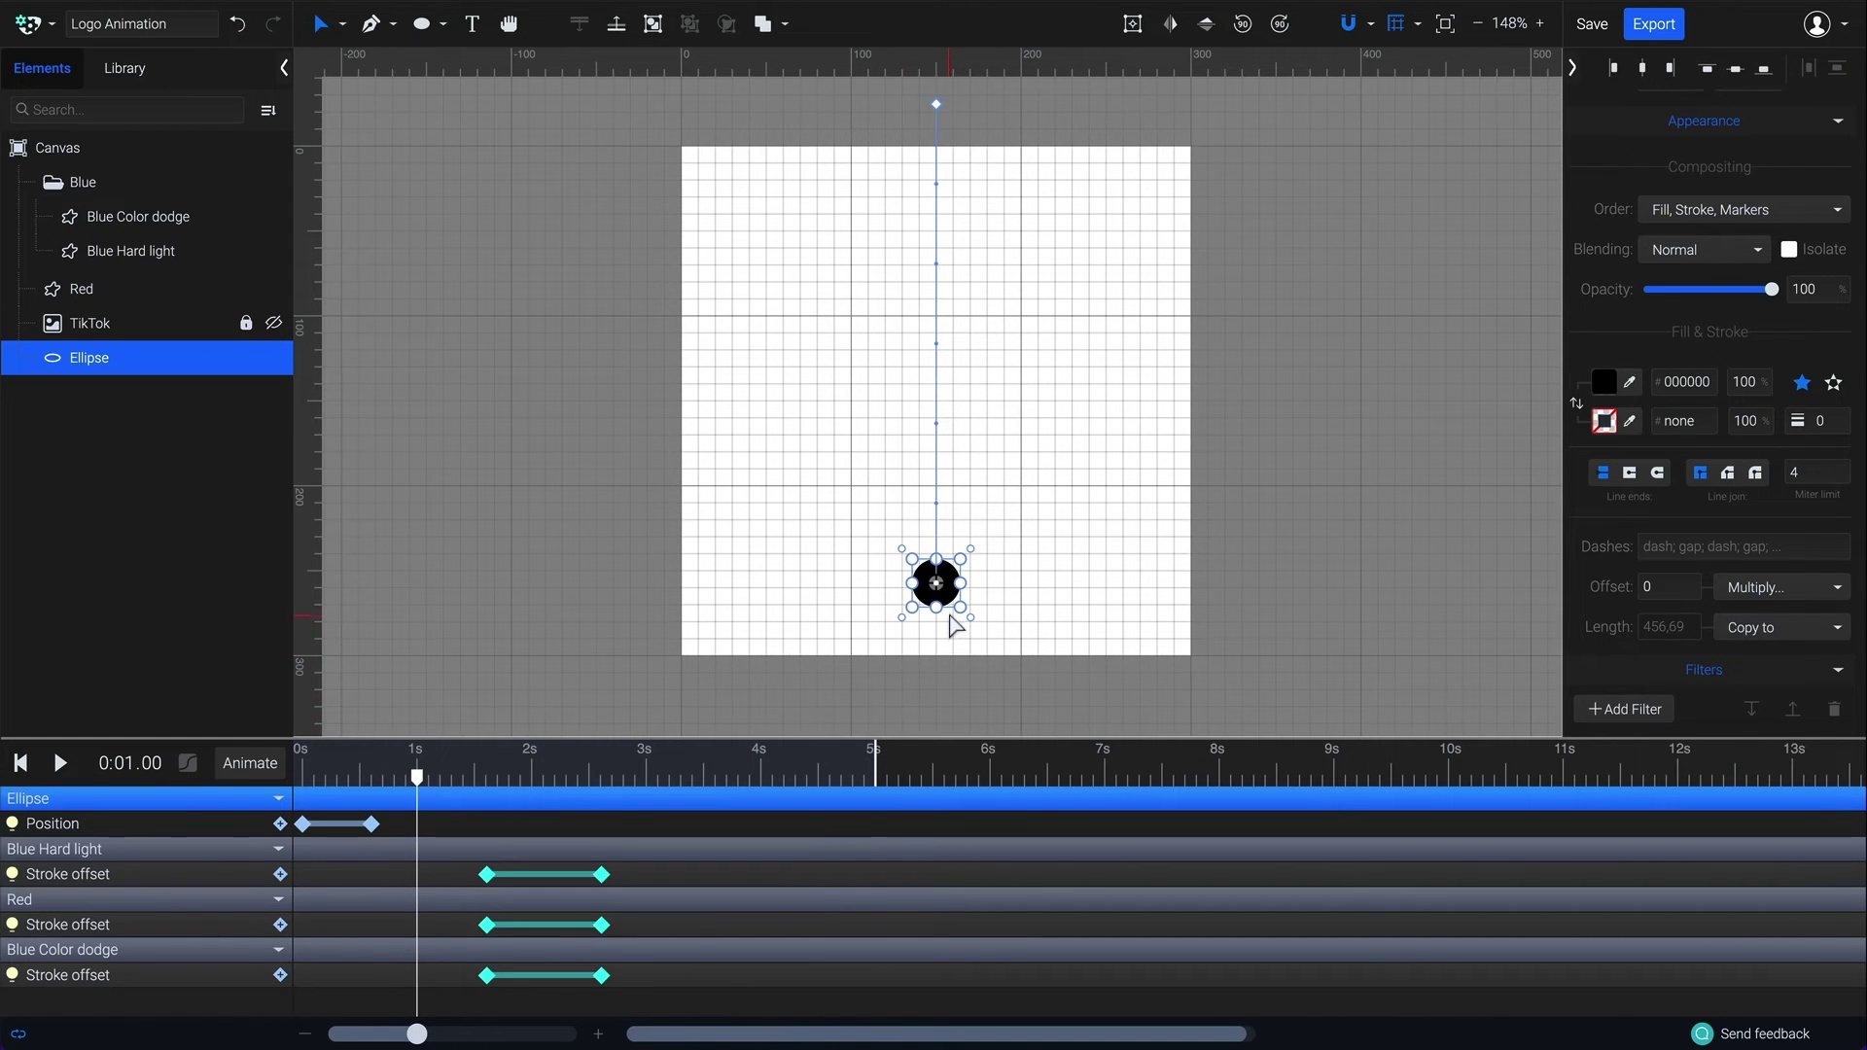
{"action": "left_click_drag", "start_coordinate": [951, 612], "coordinate": [954, 430]}
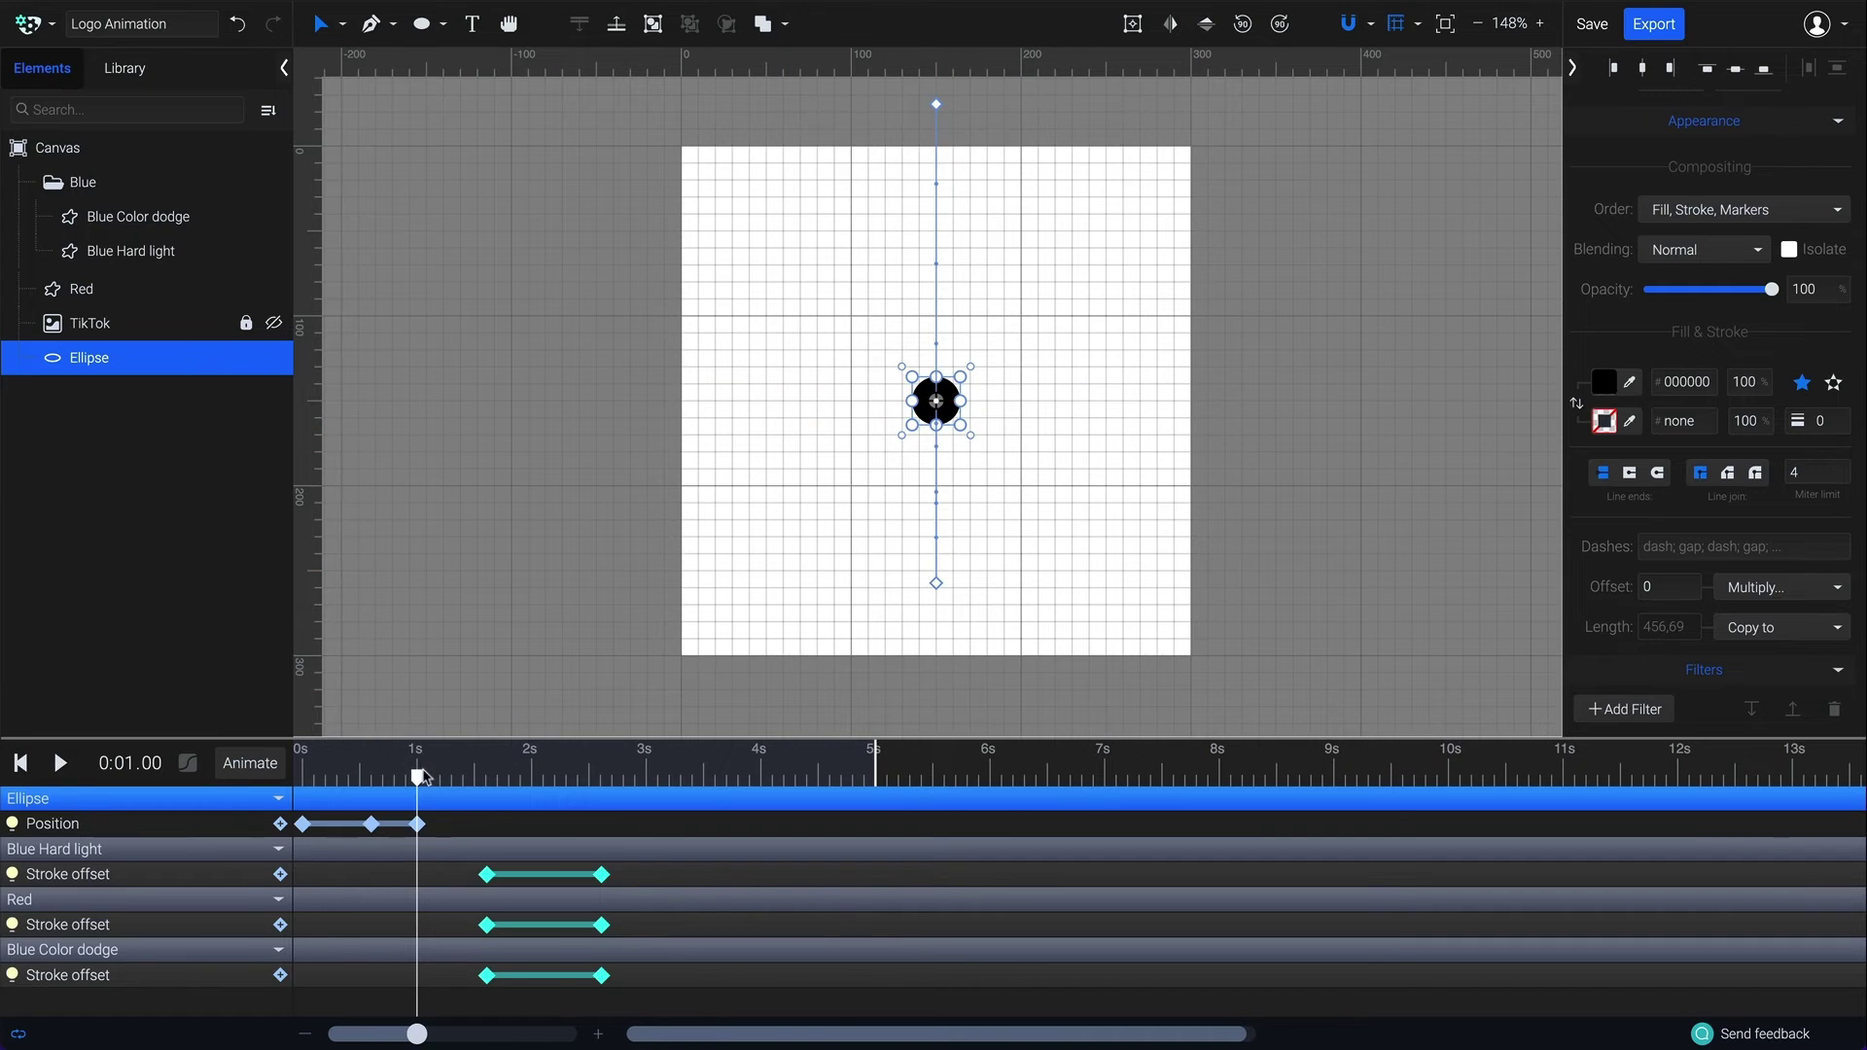
Duplicate the bottom keyframe to 1.41 s and the centre keyframe to 1.8 s.
{"action": "left_click_drag", "start_coordinate": [420, 781], "coordinate": [467, 779]}
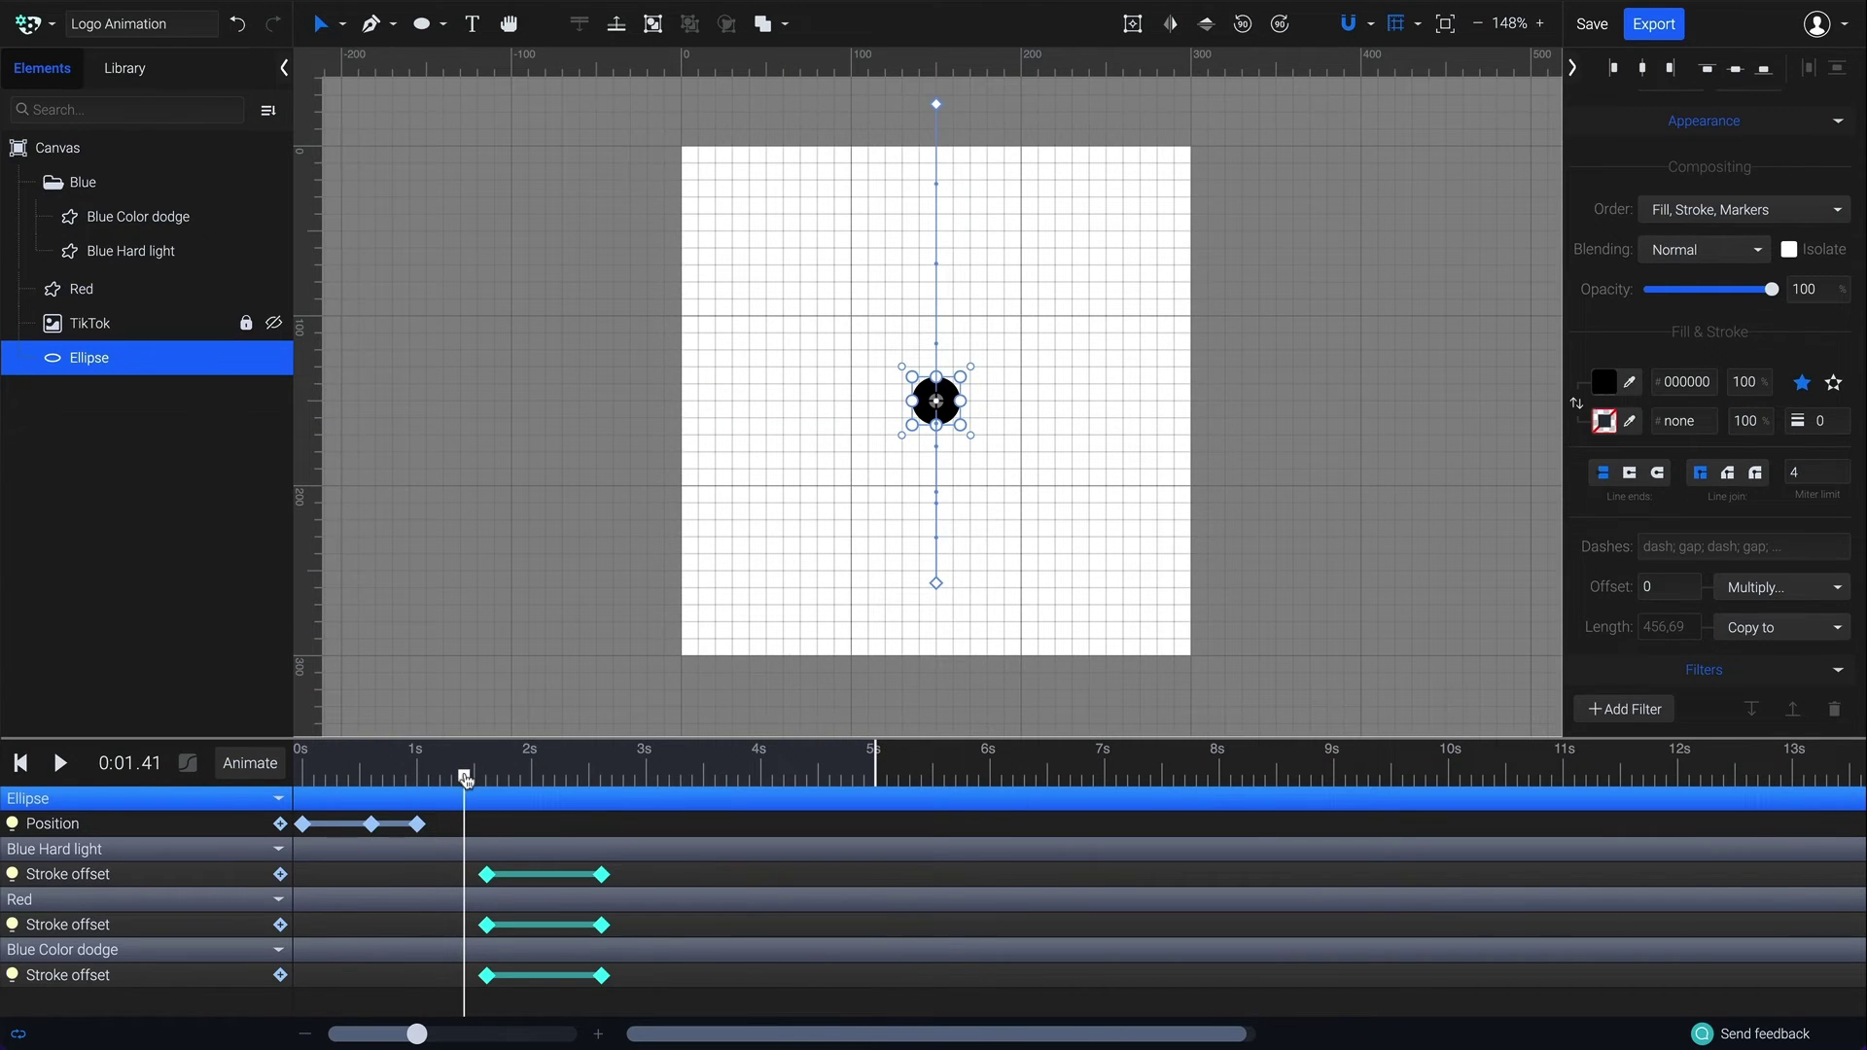
{"action": "right_click", "coordinate": [373, 826]}
{"action": "left_click", "coordinate": [465, 679]}
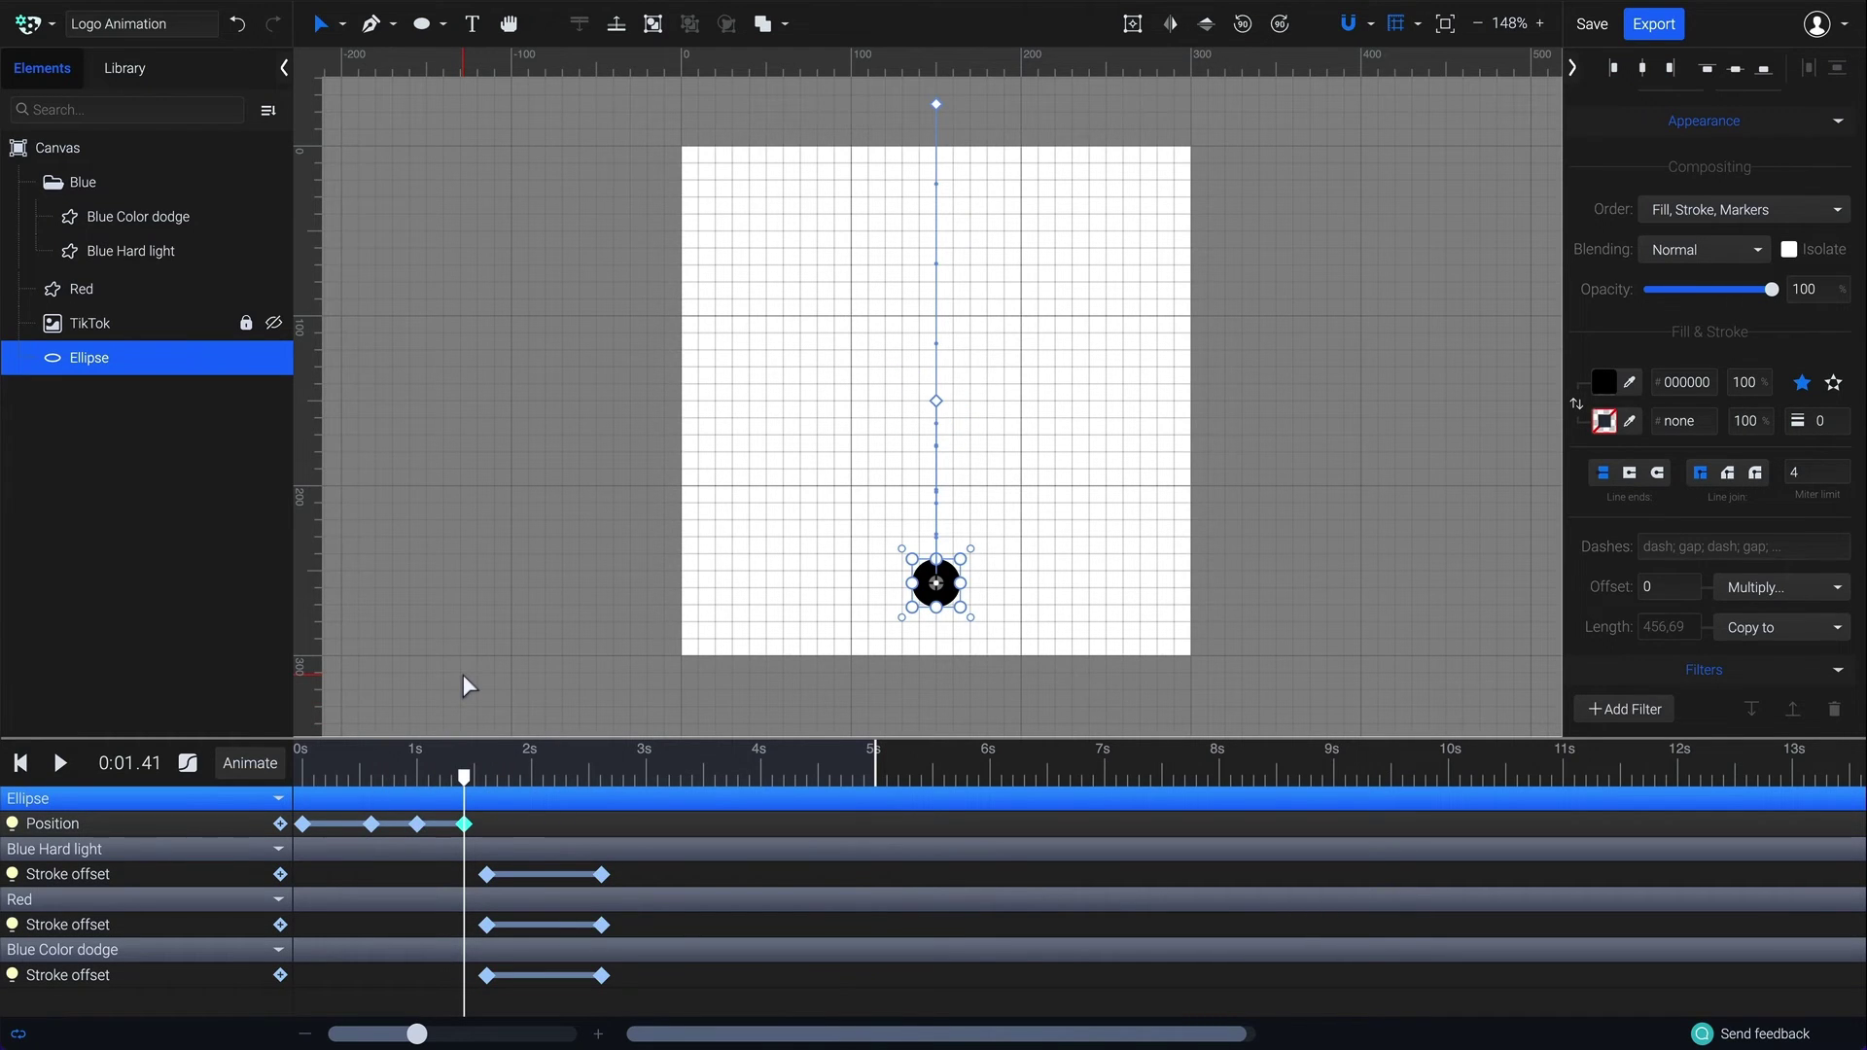
{"action": "left_click_drag", "start_coordinate": [464, 778], "coordinate": [510, 781]}
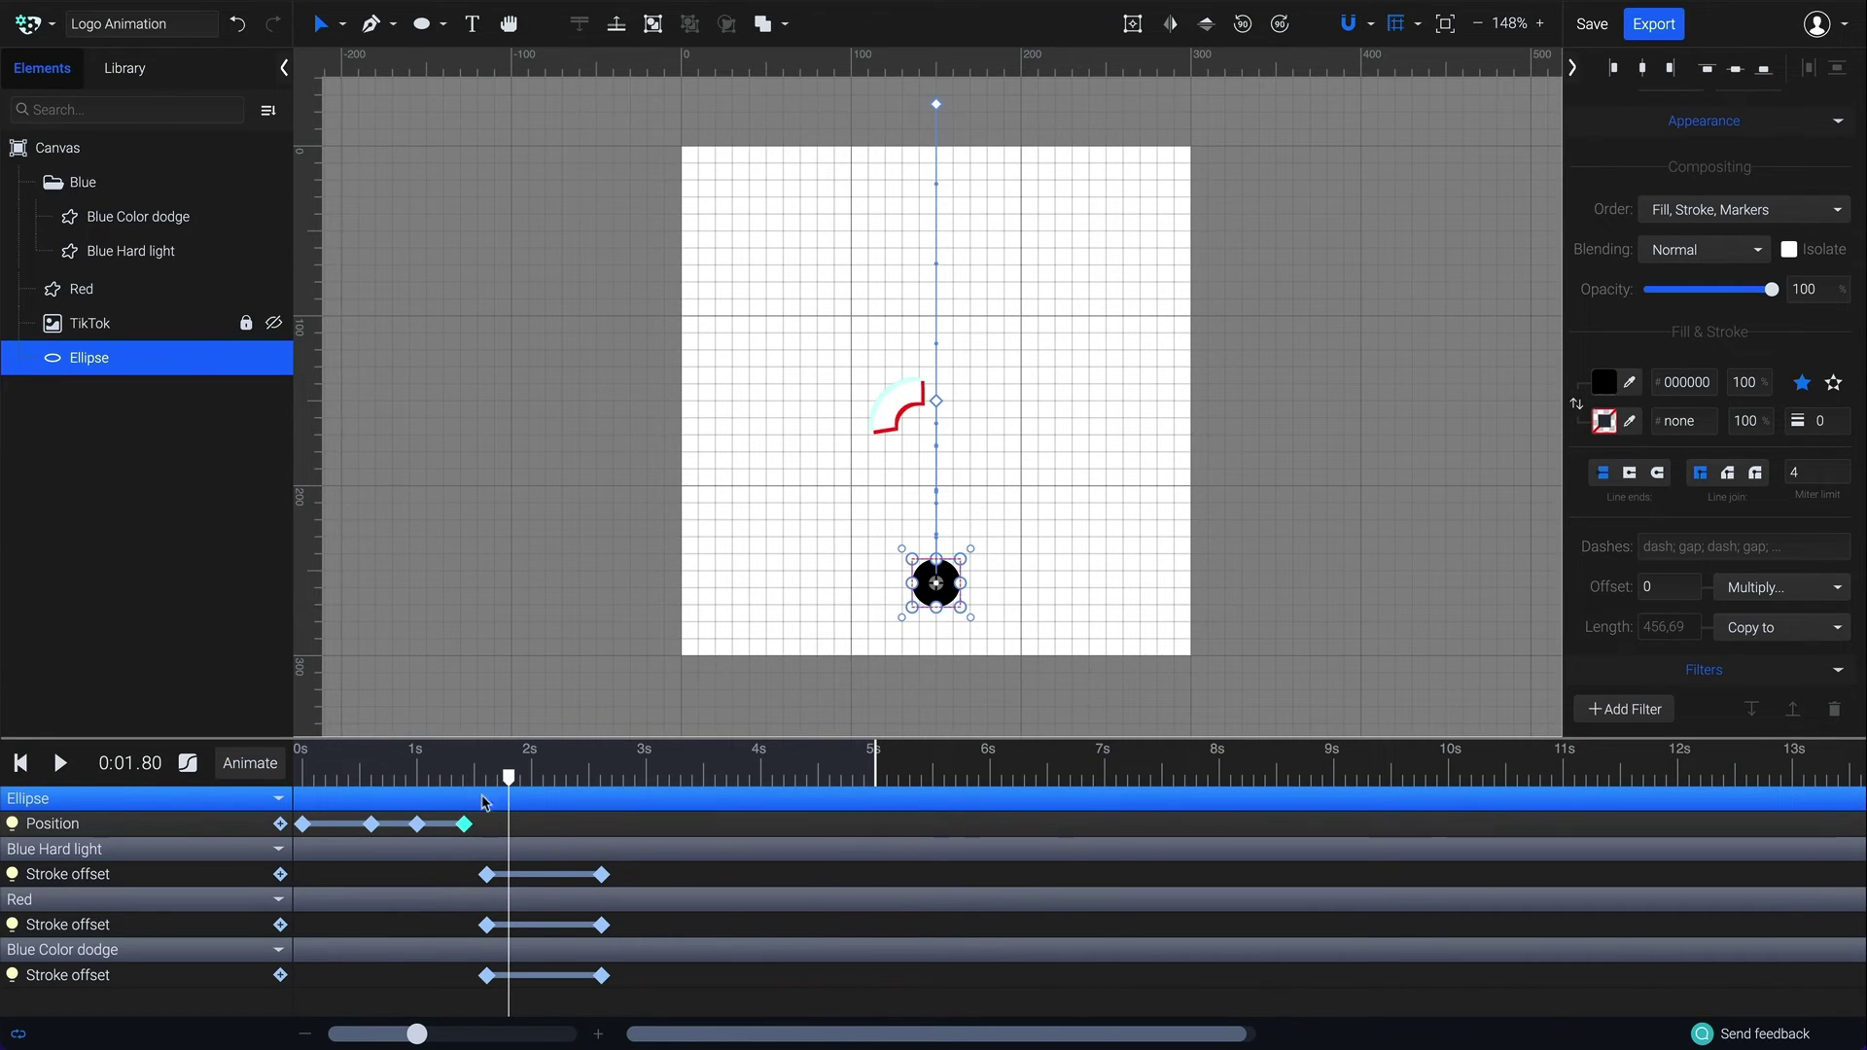
{"action": "right_click", "coordinate": [419, 826]}
{"action": "left_click", "coordinate": [535, 671]}
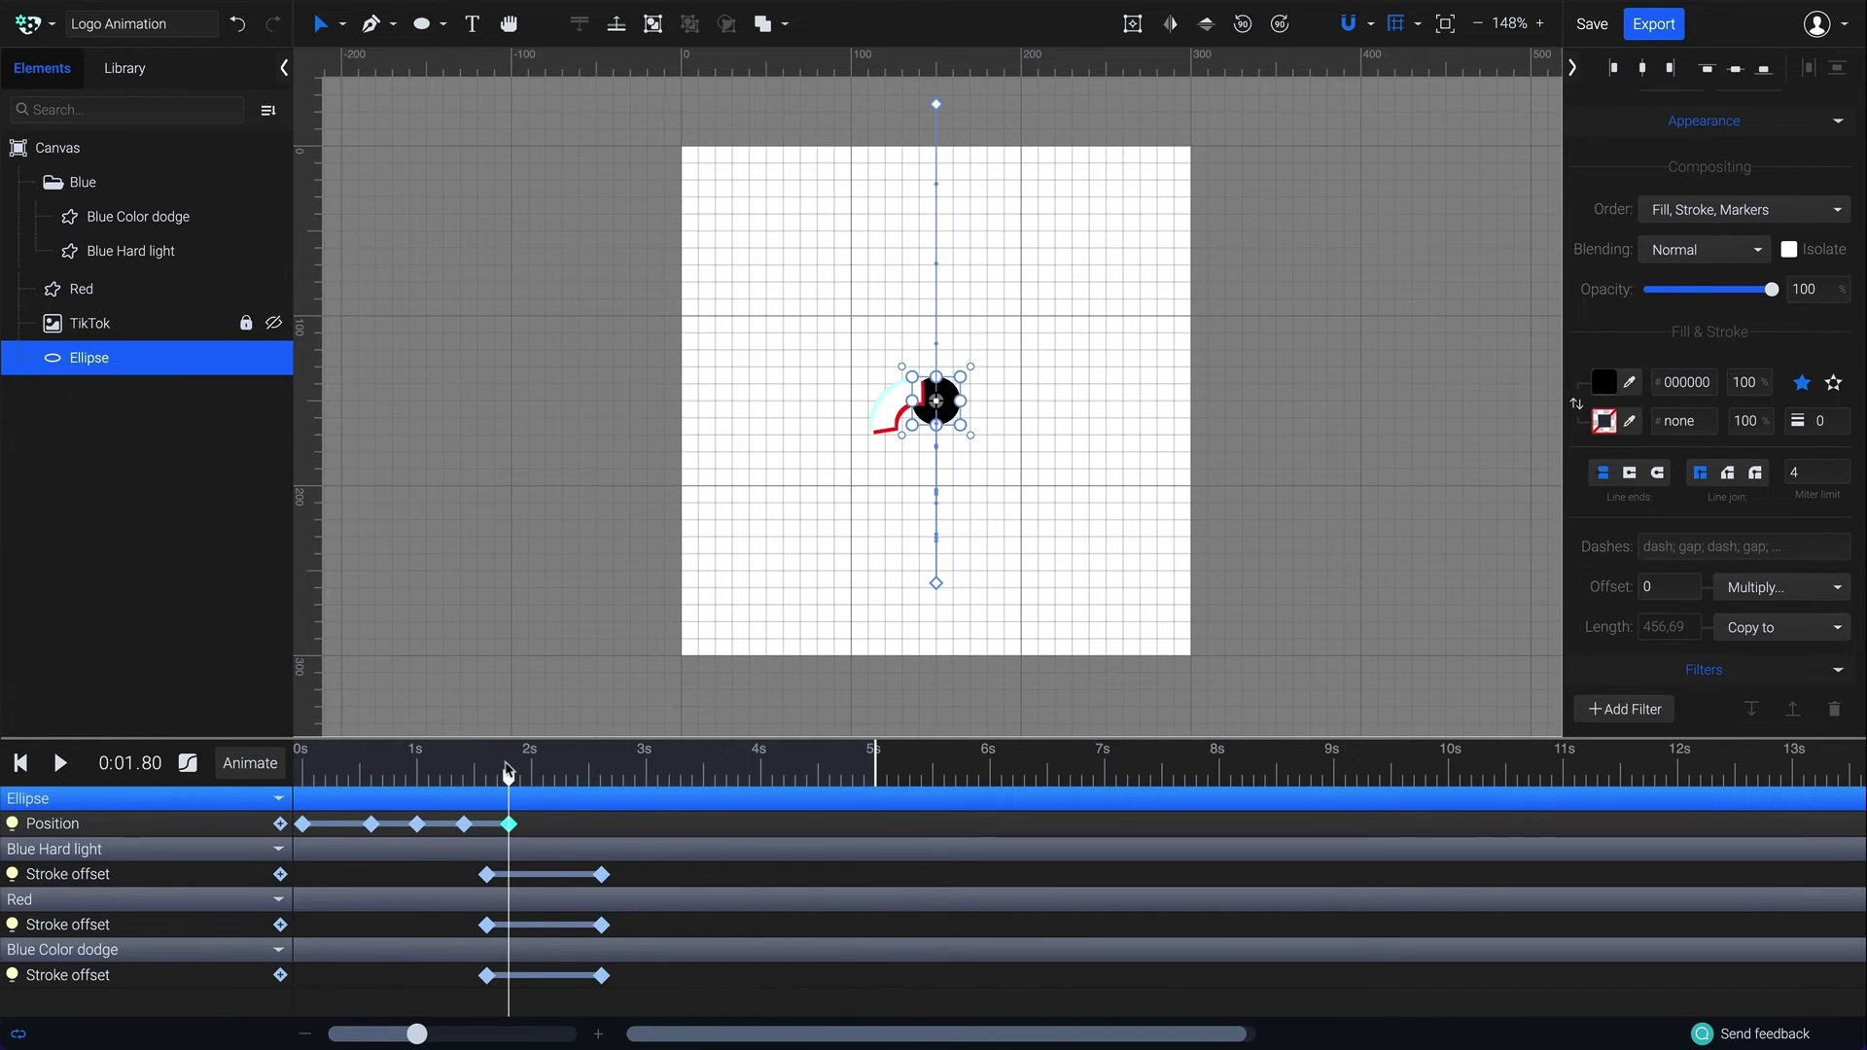
{"action": "left_click_drag", "start_coordinate": [507, 775], "coordinate": [464, 780]}
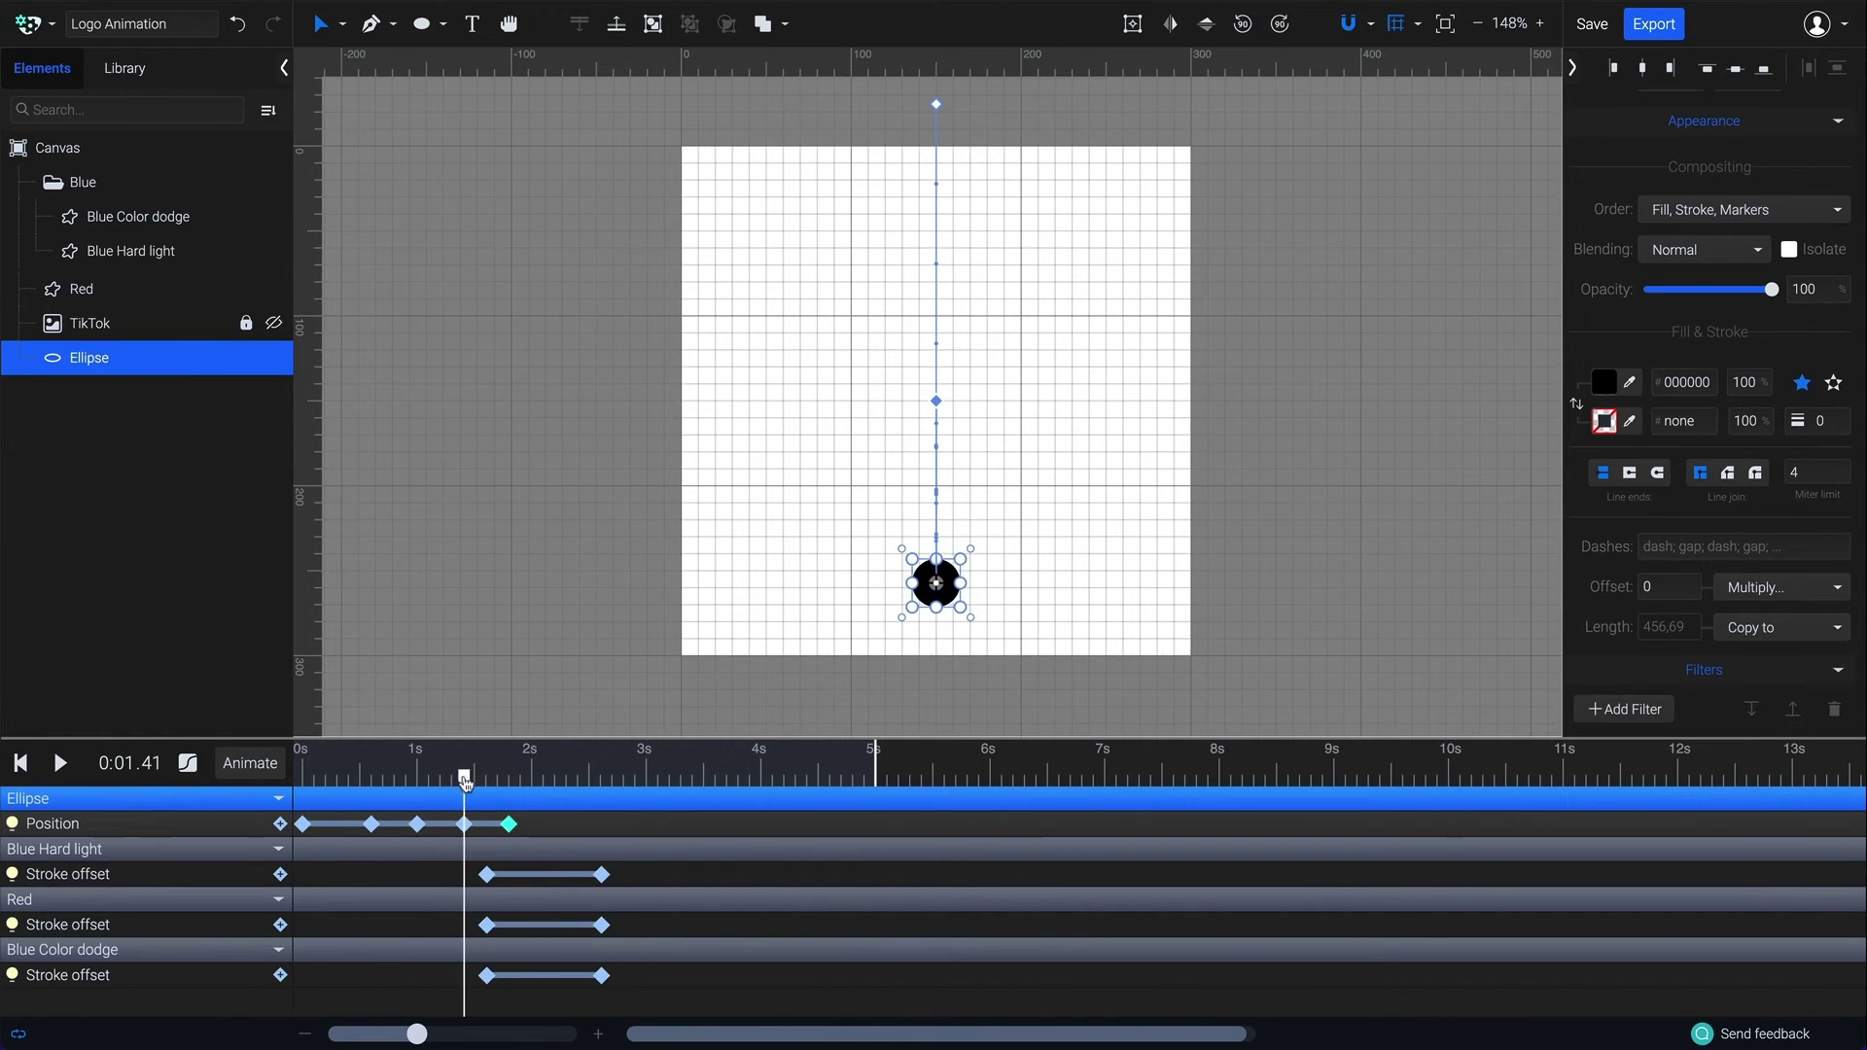
Add Scale keyframes on the Ellipse, enlarging the circle to full logo size at 1.8 s.
{"action": "left_click", "coordinate": [253, 763]}
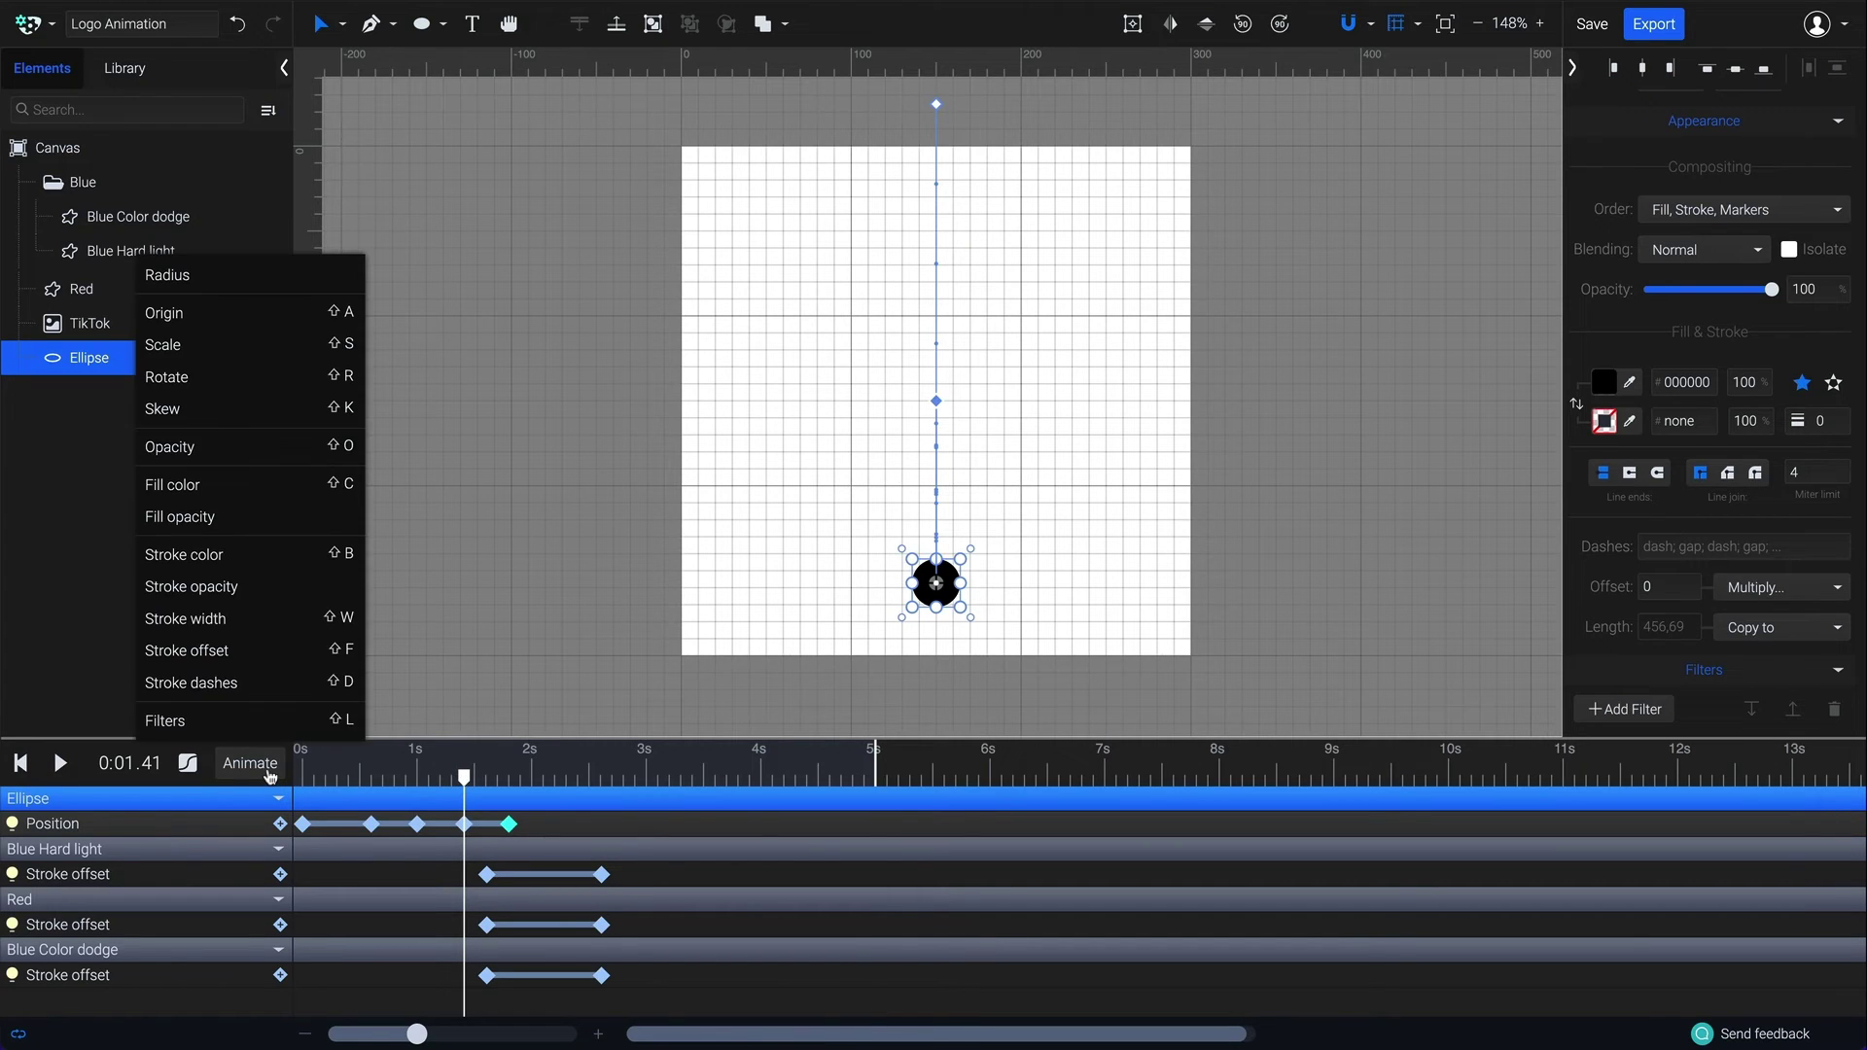
{"action": "left_click", "coordinate": [269, 353]}
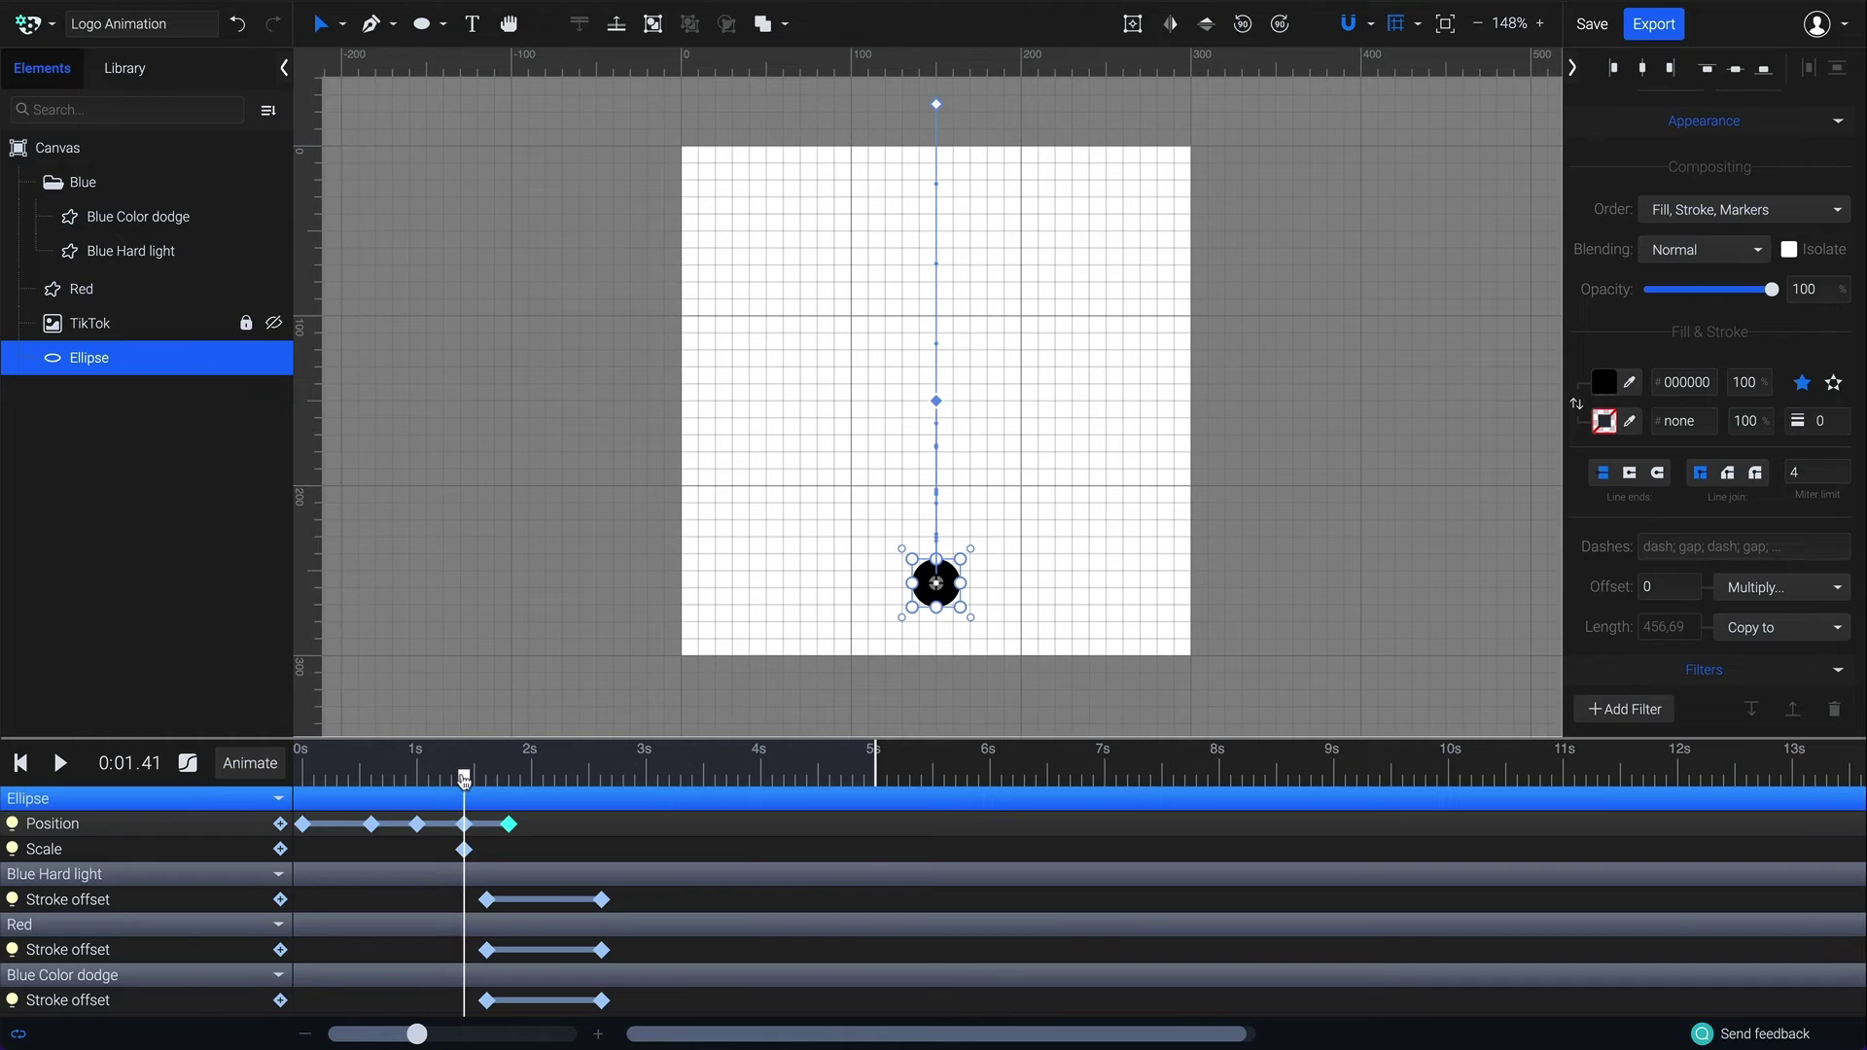
{"action": "left_click_drag", "start_coordinate": [463, 779], "coordinate": [508, 783]}
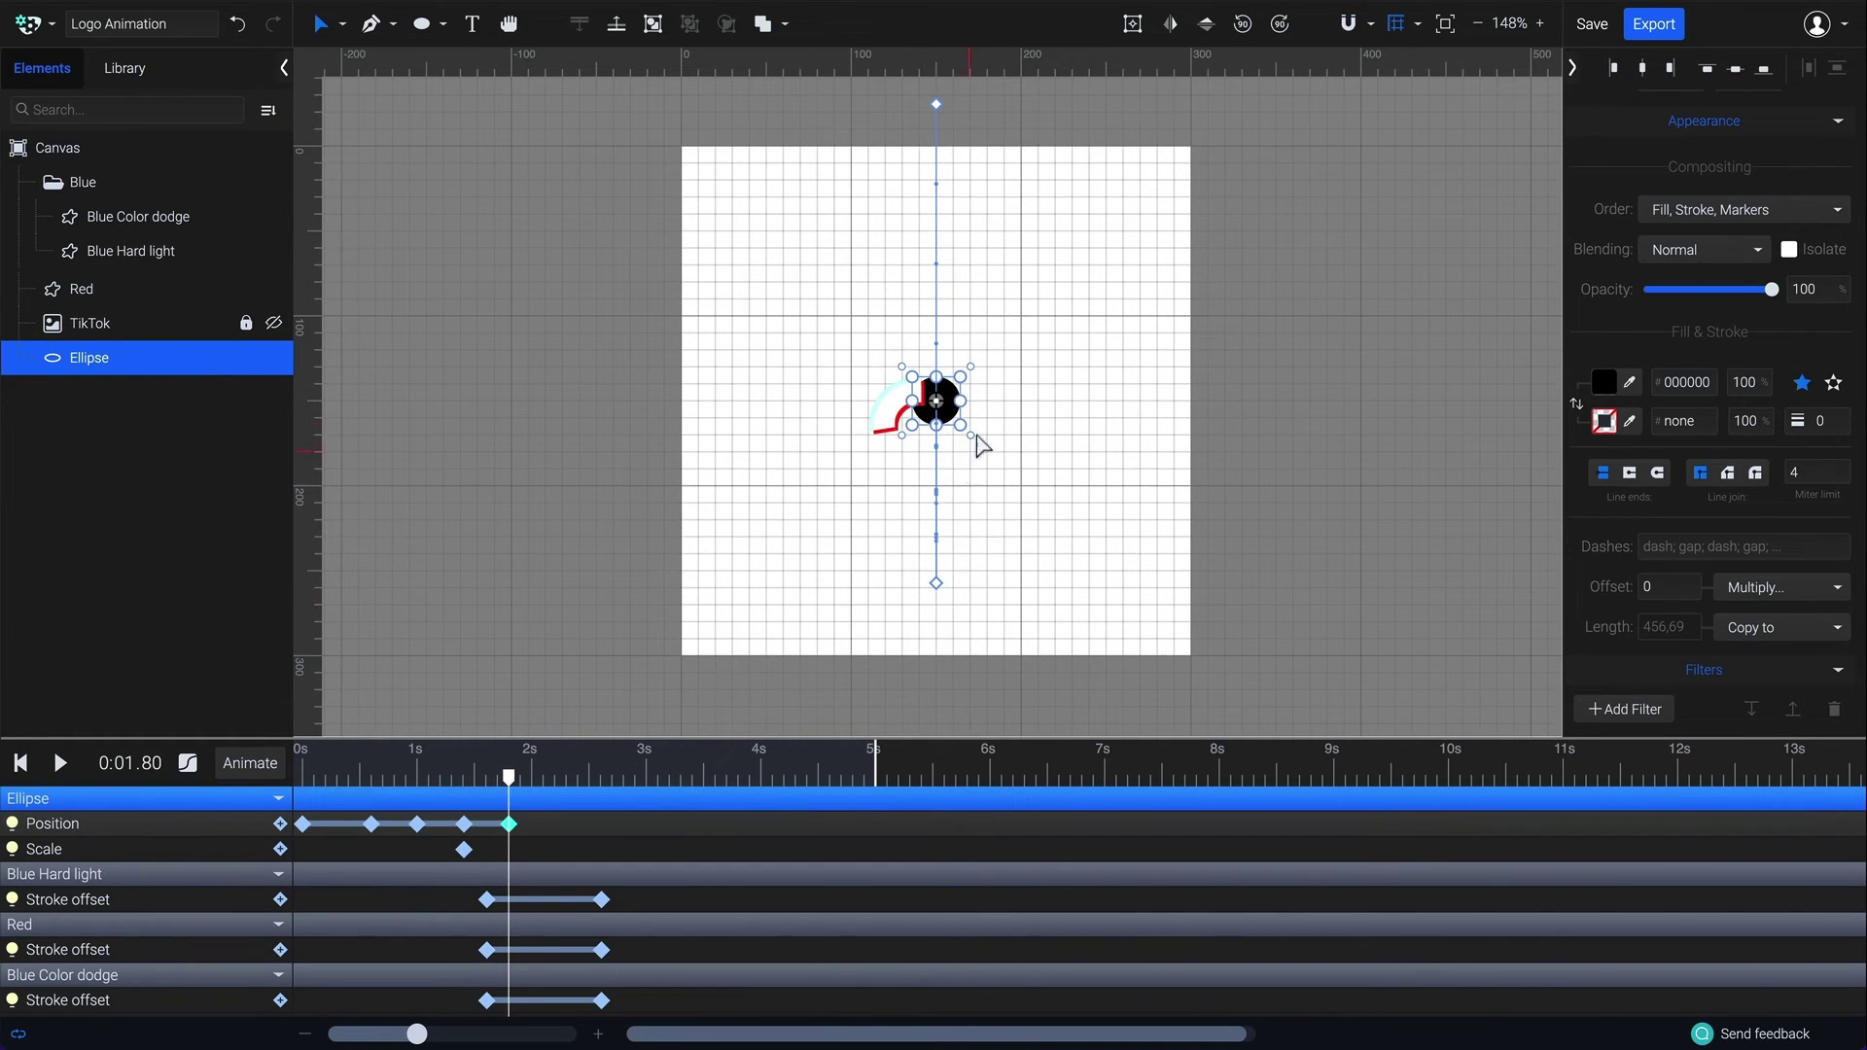
{"action": "left_click_drag", "start_coordinate": [964, 427], "coordinate": [1047, 541]}
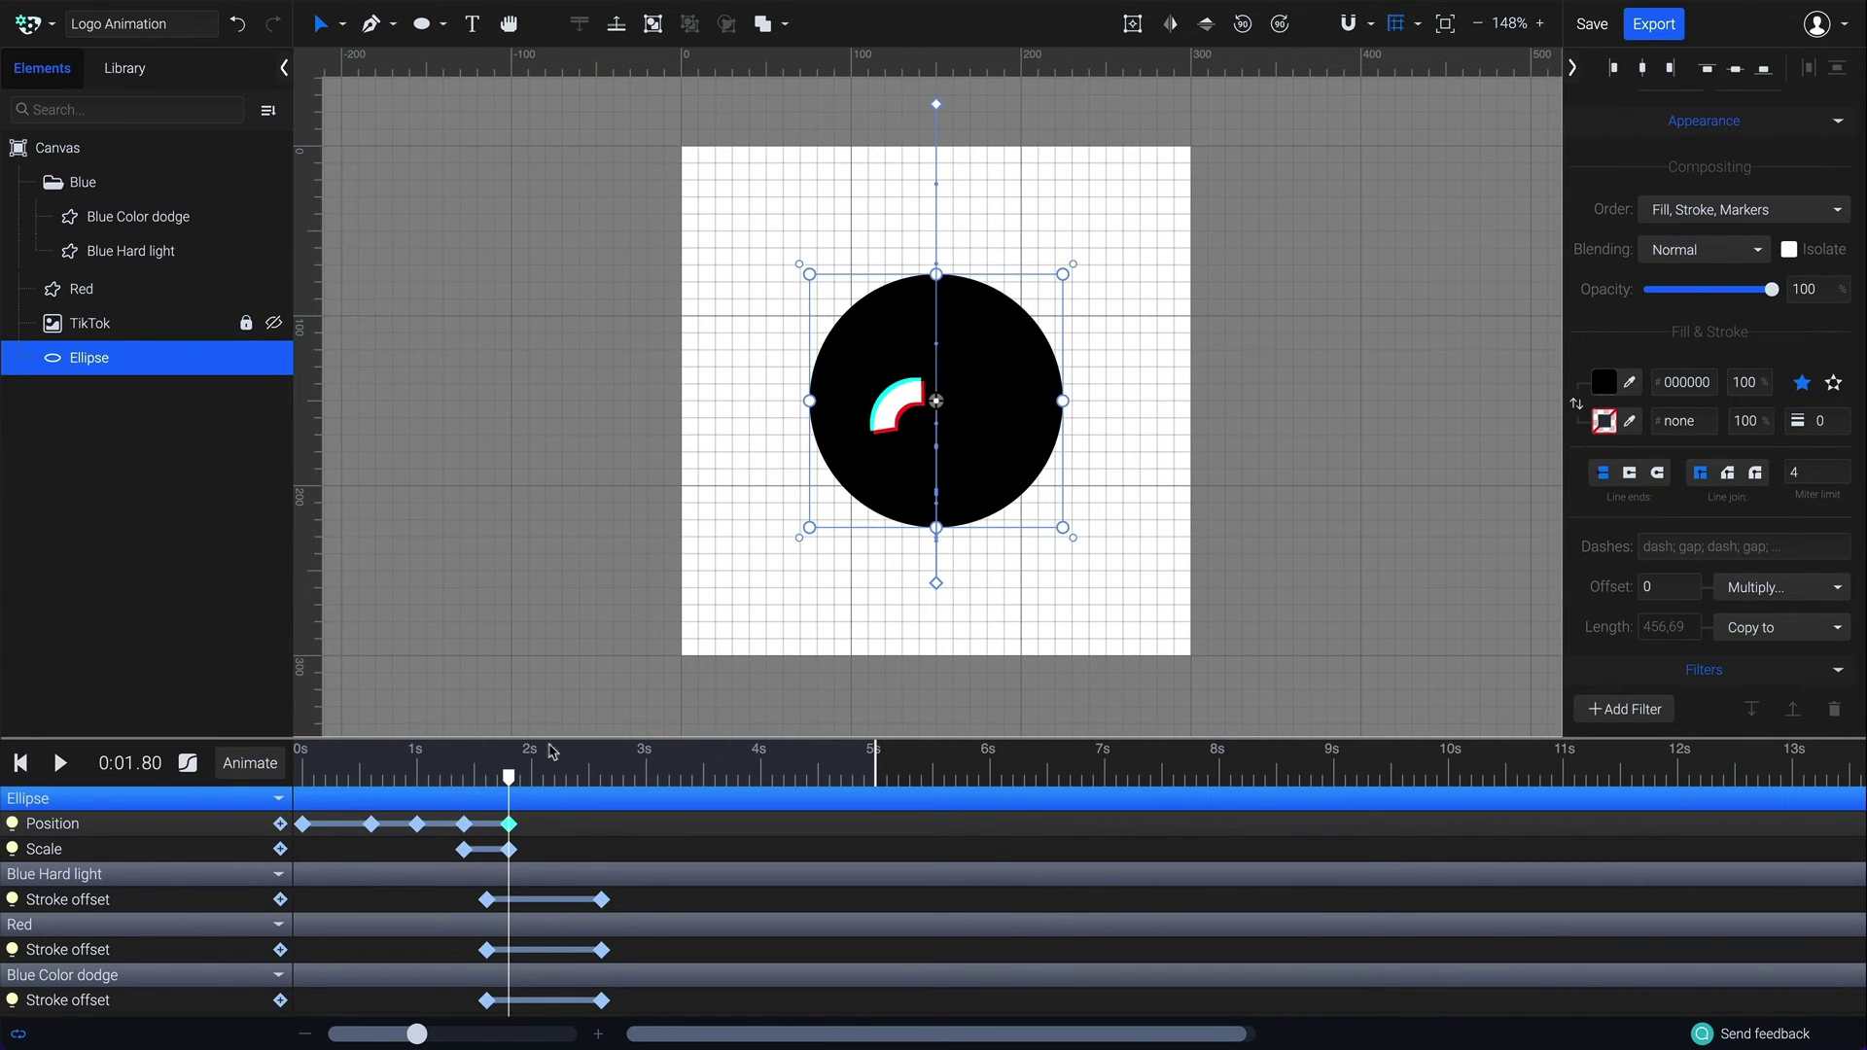
Rewind to the start and preview the bounce and scale-up.
{"action": "left_click_drag", "start_coordinate": [510, 780], "coordinate": [301, 782]}
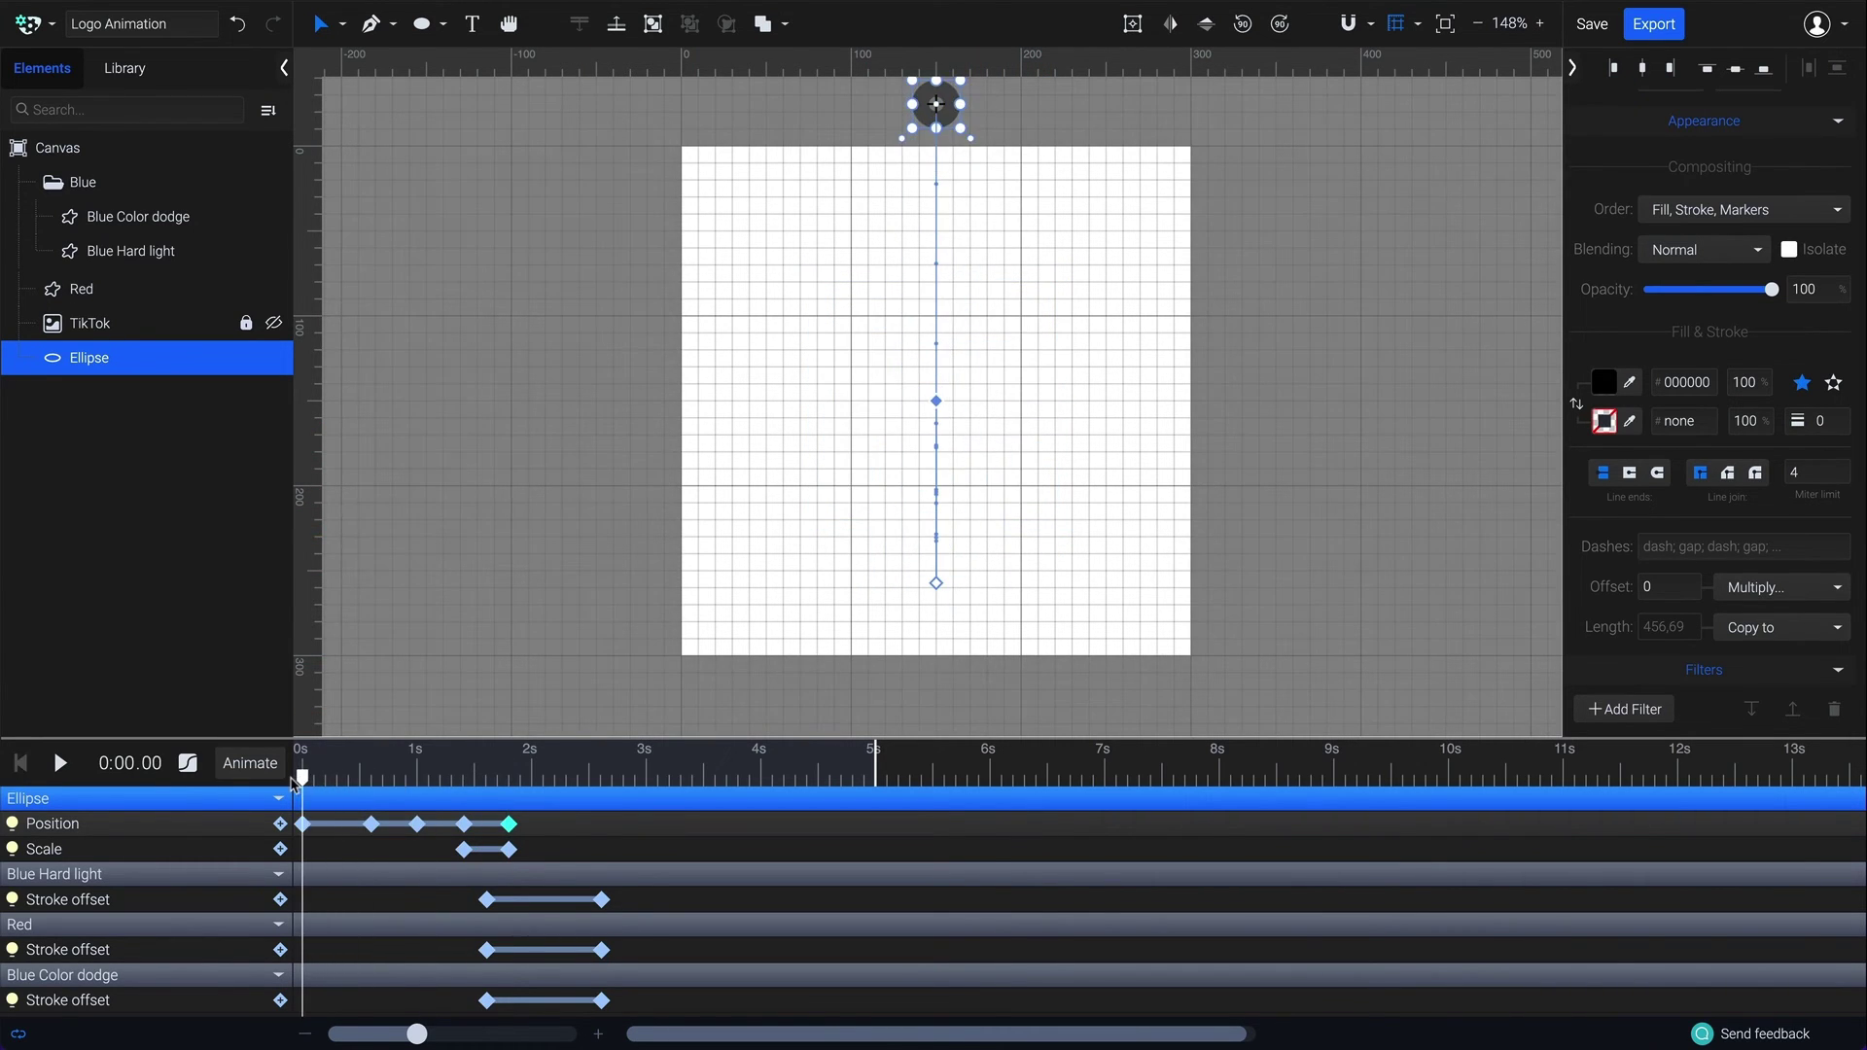
{"action": "key", "text": "space"}
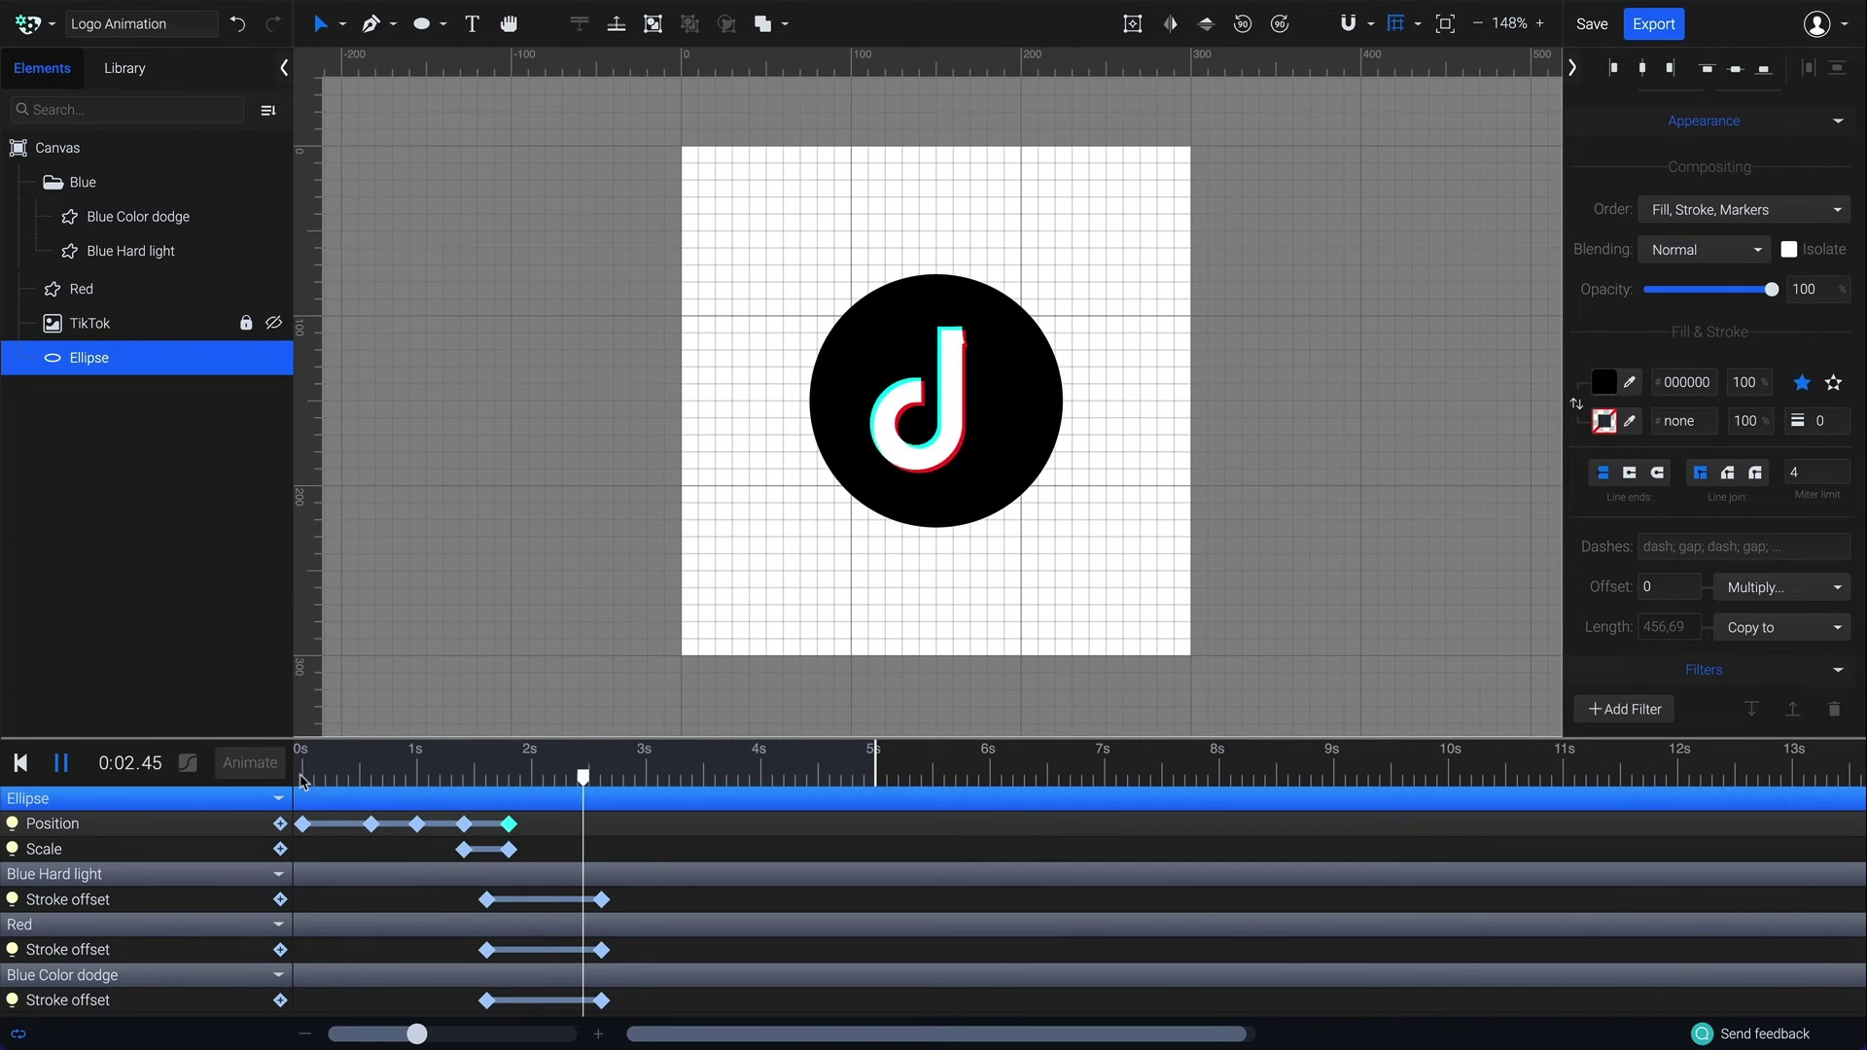
{"action": "key", "text": "space"}
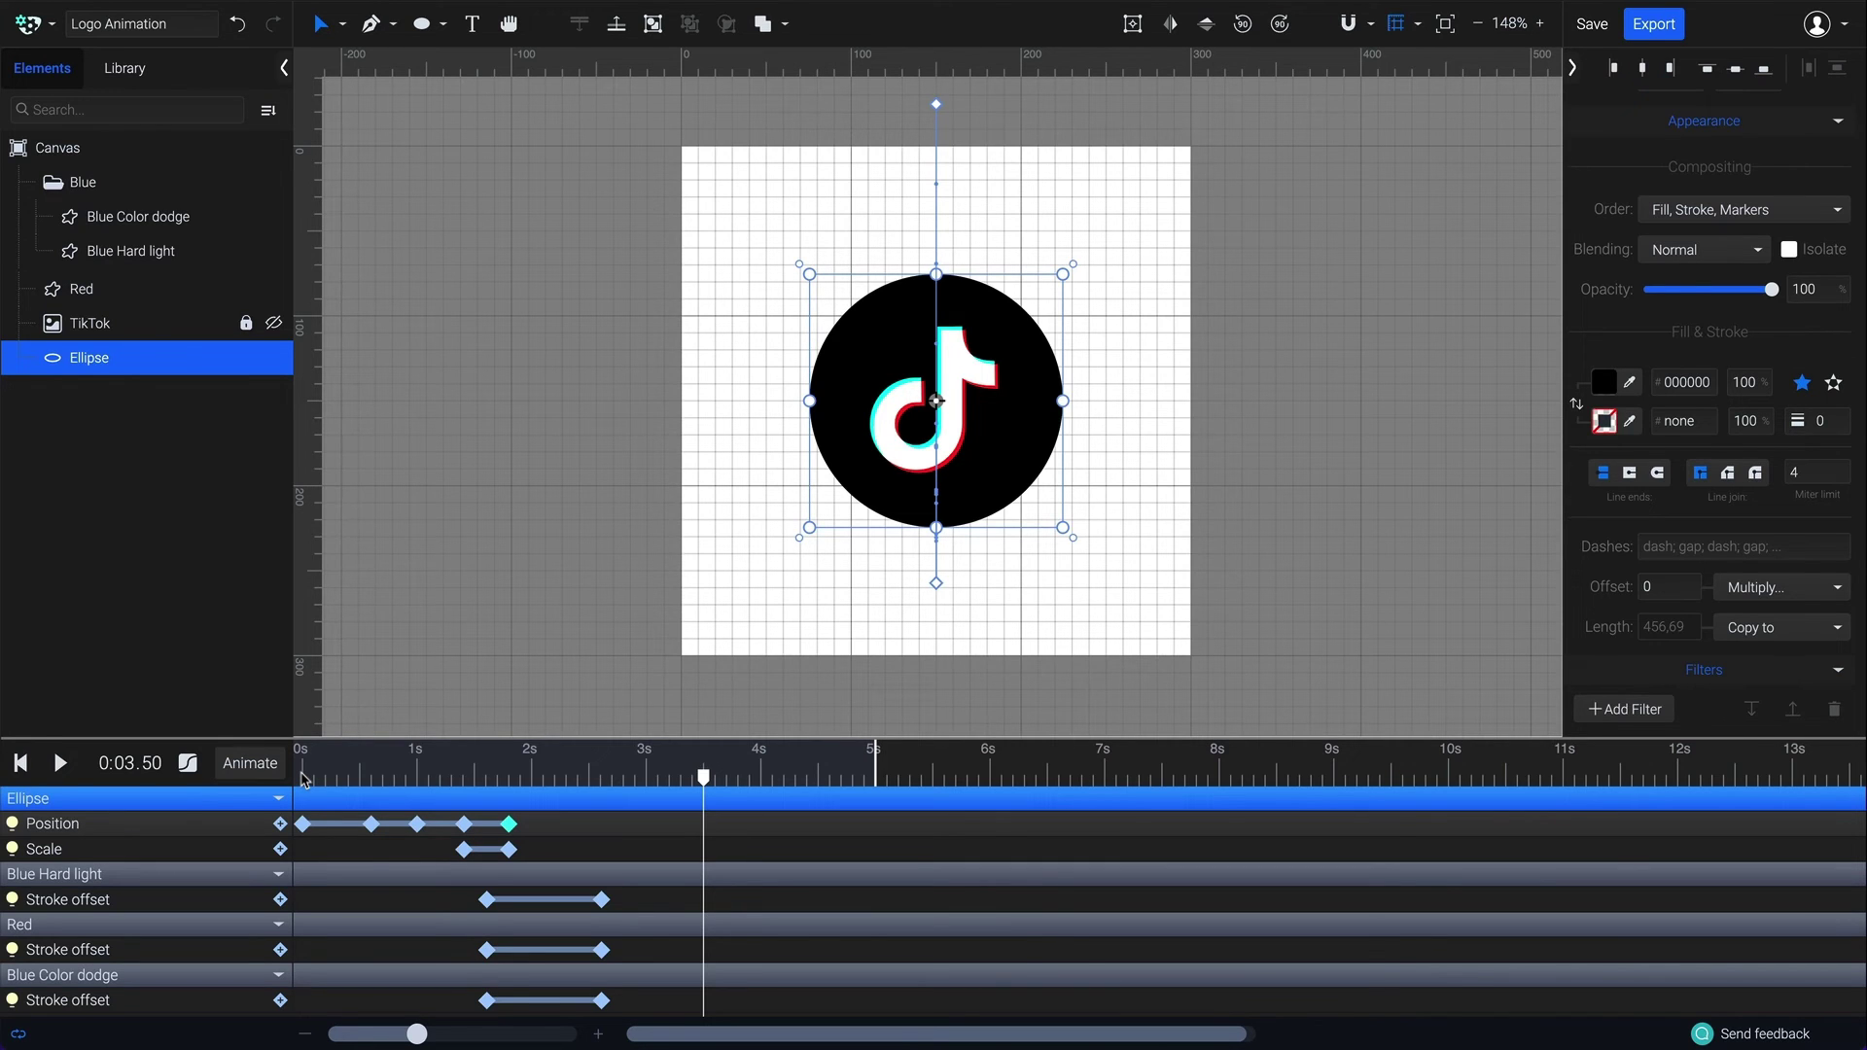
Give the first drop Ease In Quad easing and the first rebound Ease Out Cubic.
{"action": "left_click", "coordinate": [304, 777]}
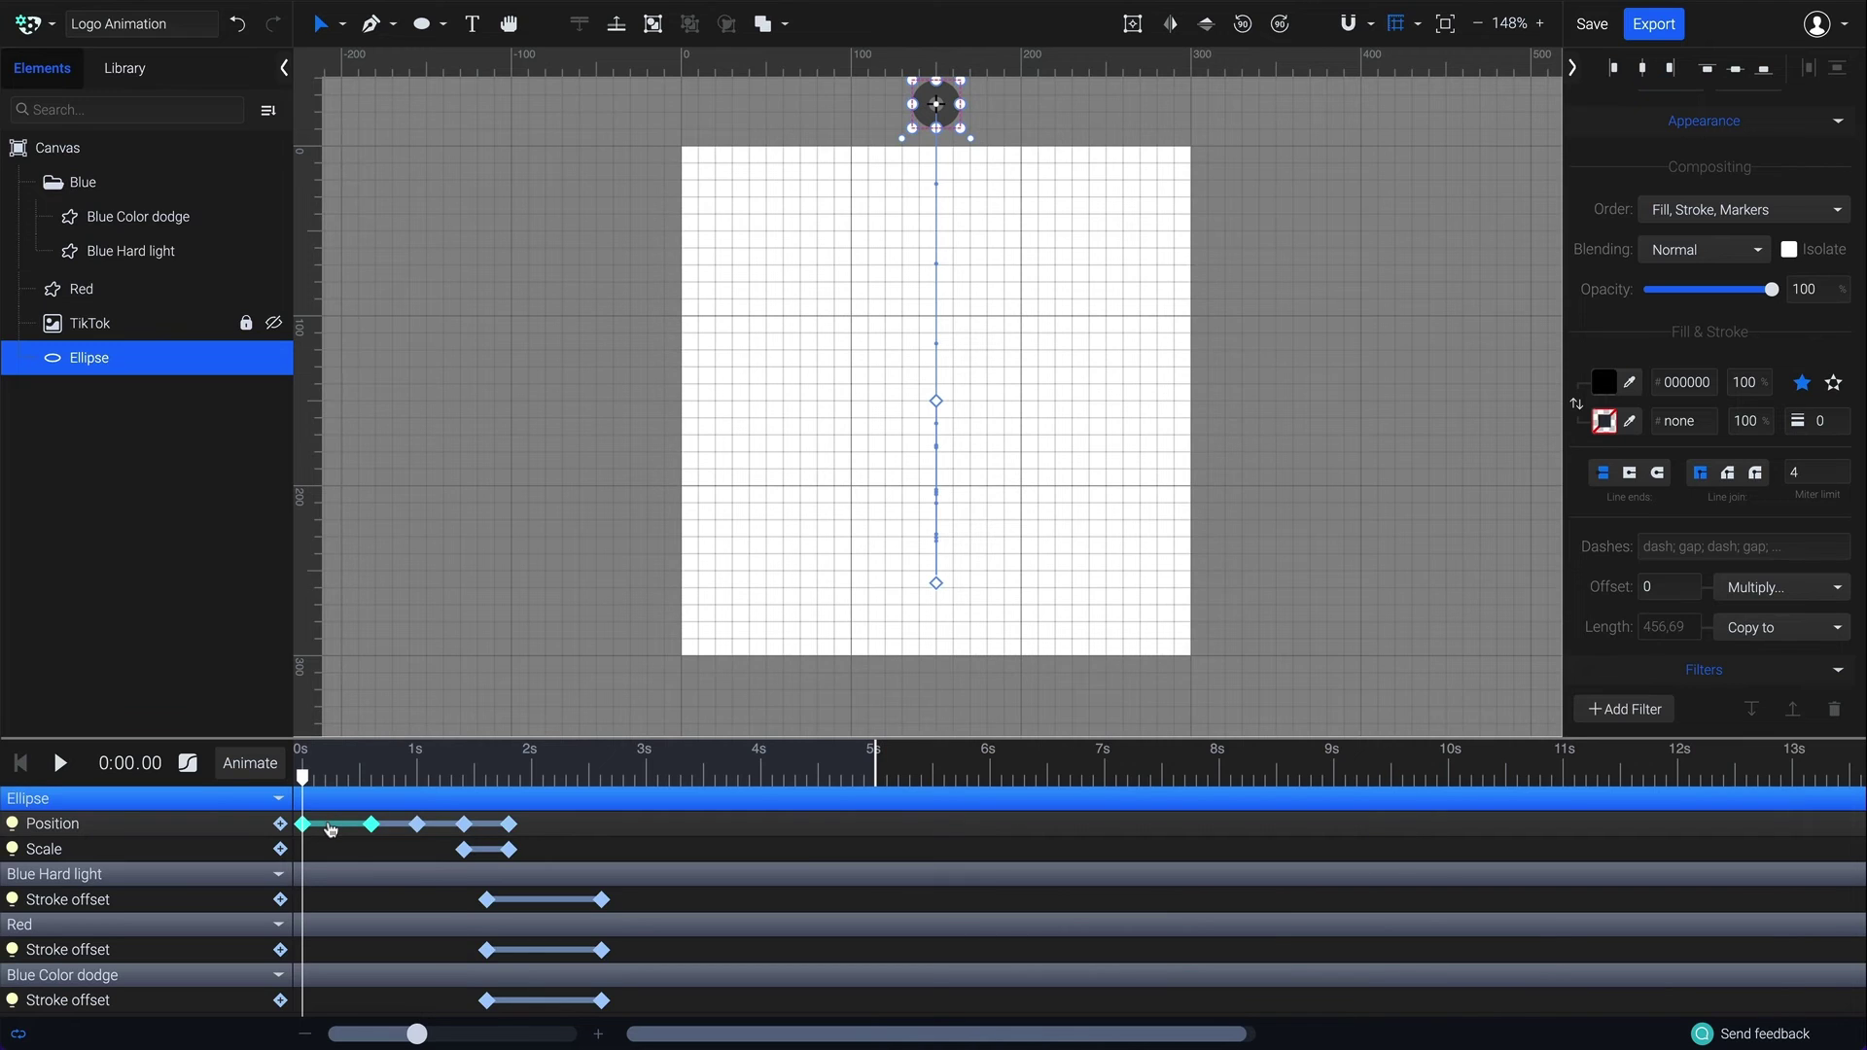
{"action": "left_click", "coordinate": [188, 766]}
{"action": "scroll", "coordinate": [388, 523], "scroll_direction": "down", "scroll_amount": 1}
{"action": "scroll", "coordinate": [388, 530], "scroll_direction": "down", "scroll_amount": 3}
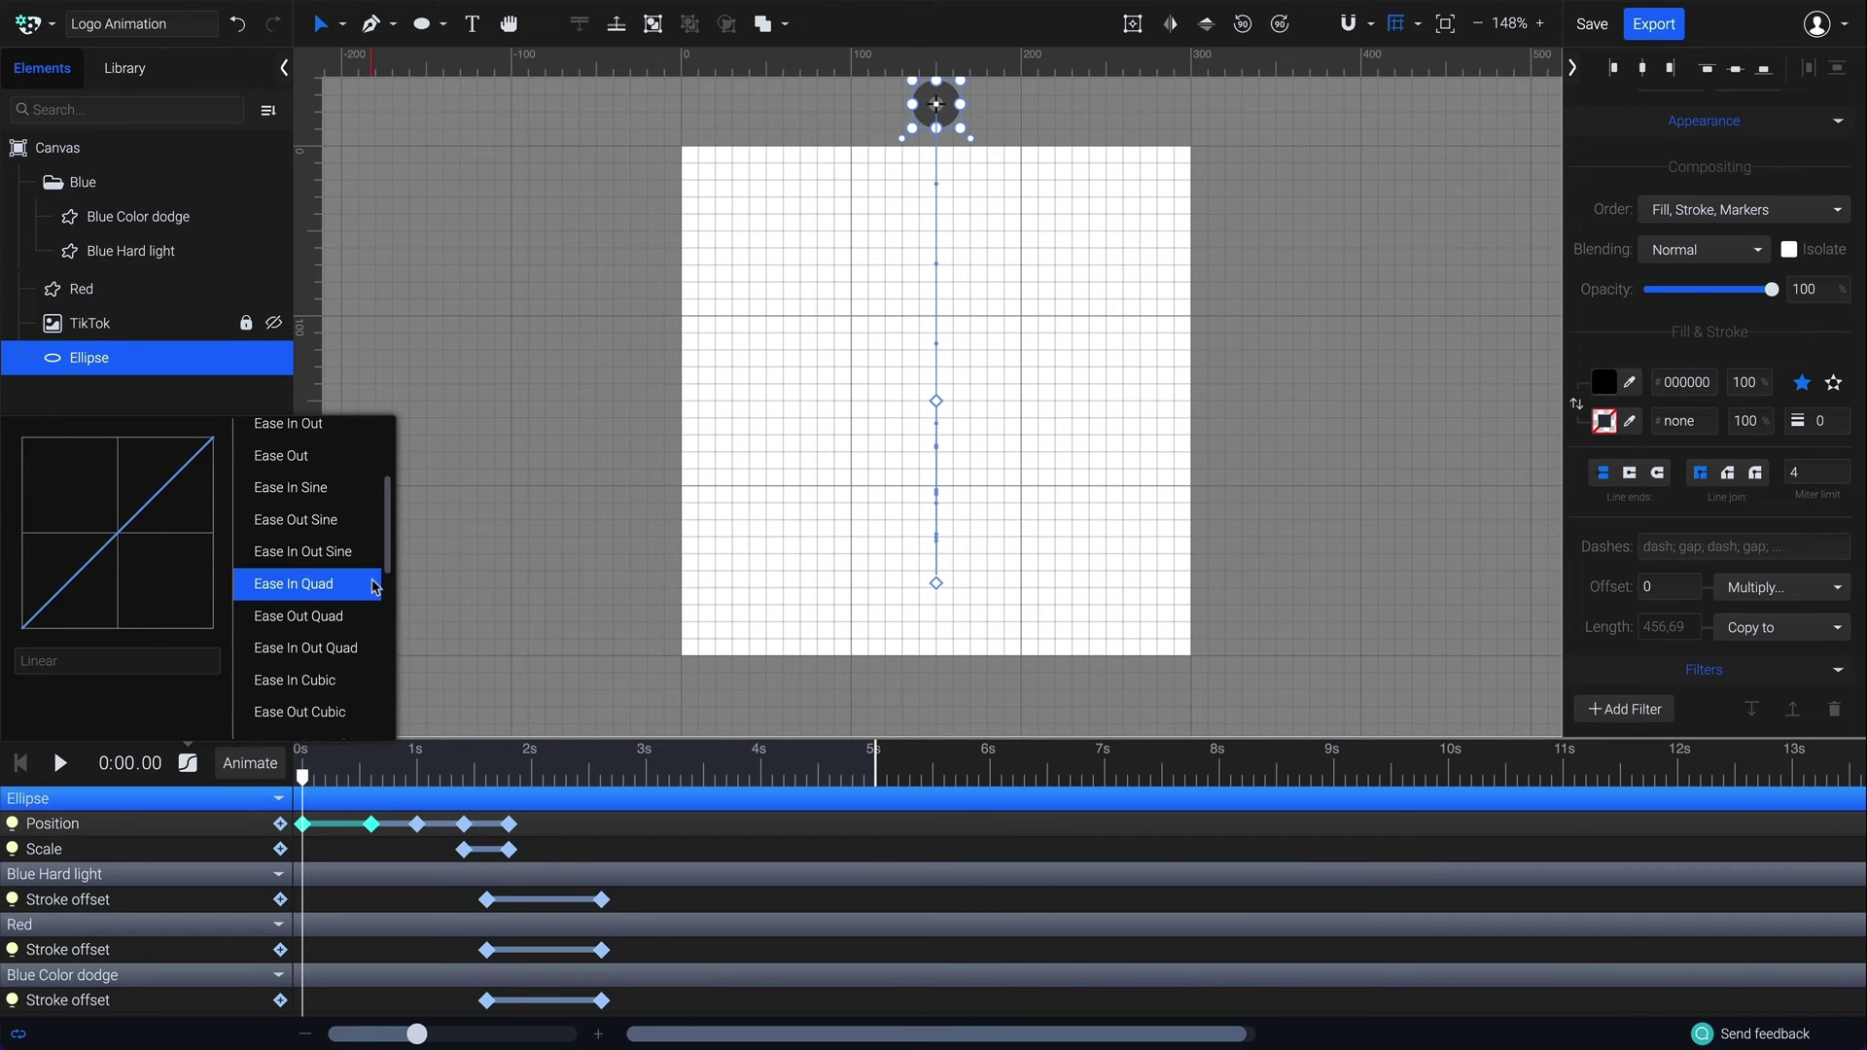
{"action": "left_click", "coordinate": [375, 586]}
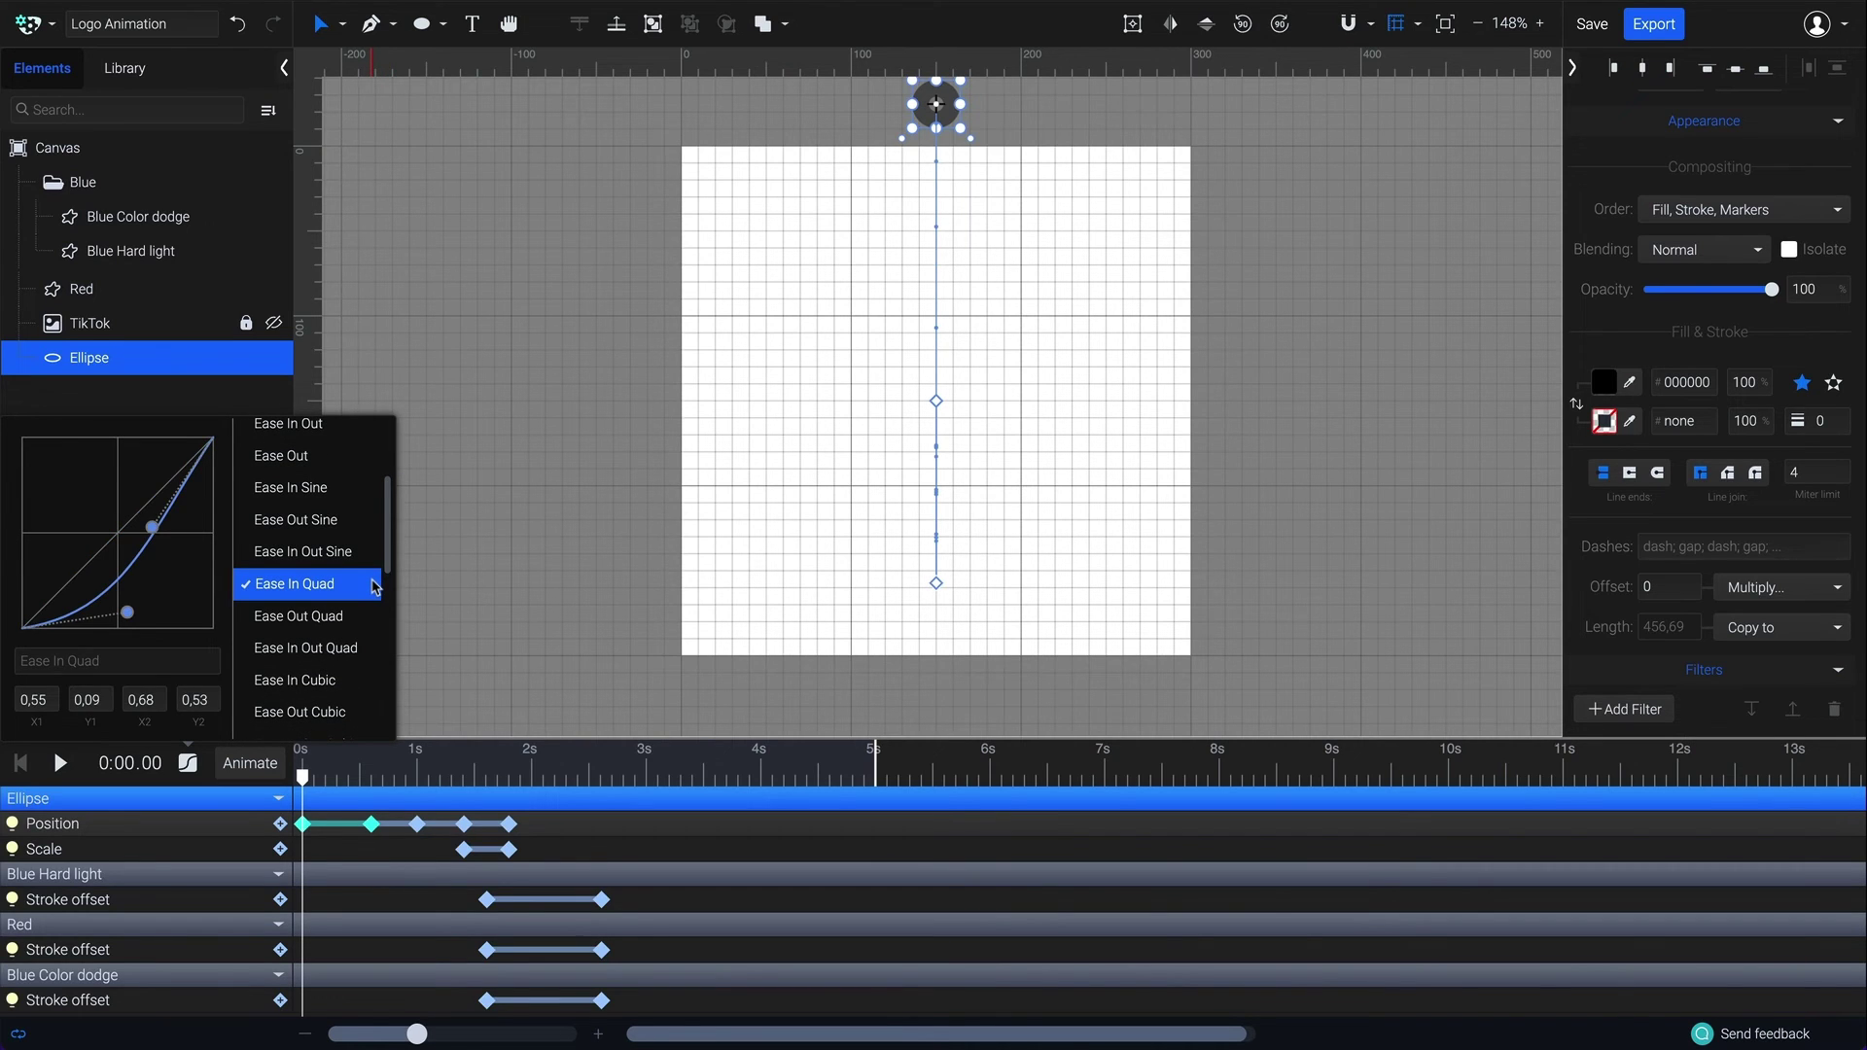
{"action": "left_click_drag", "start_coordinate": [302, 775], "coordinate": [372, 775]}
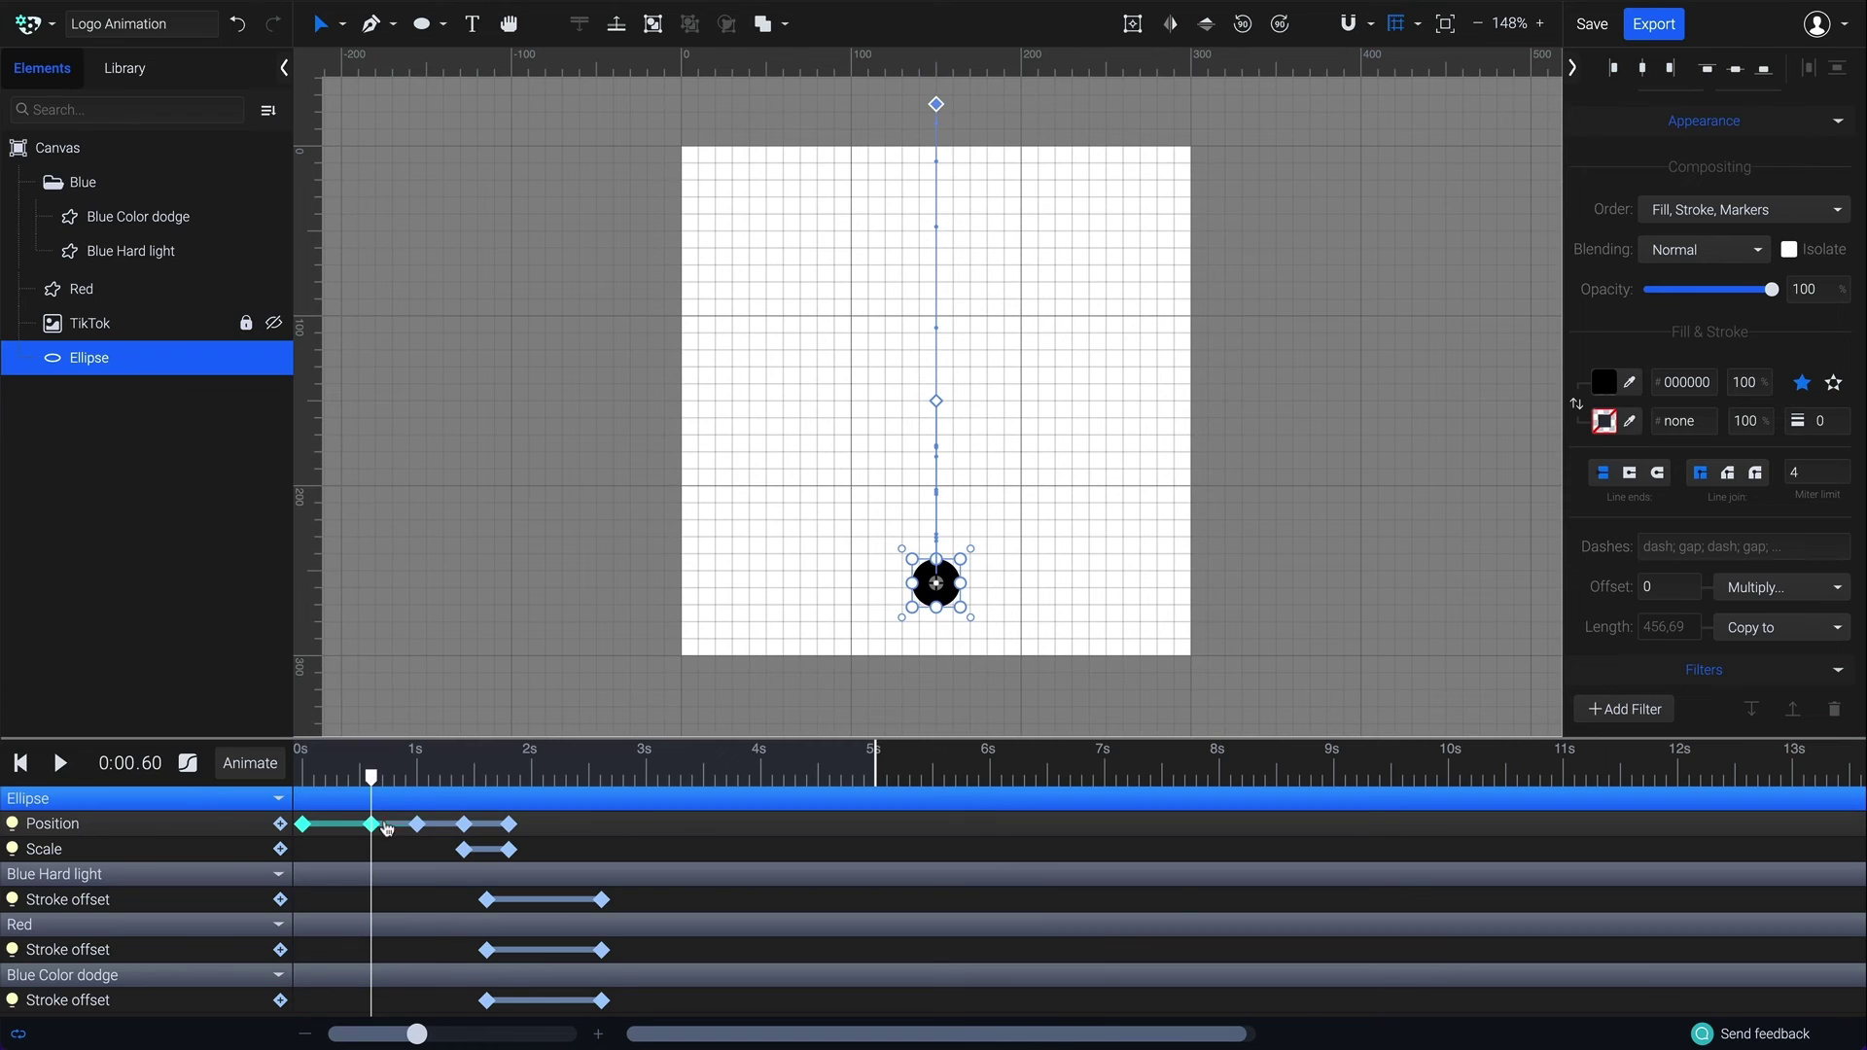
{"action": "left_click", "coordinate": [188, 763]}
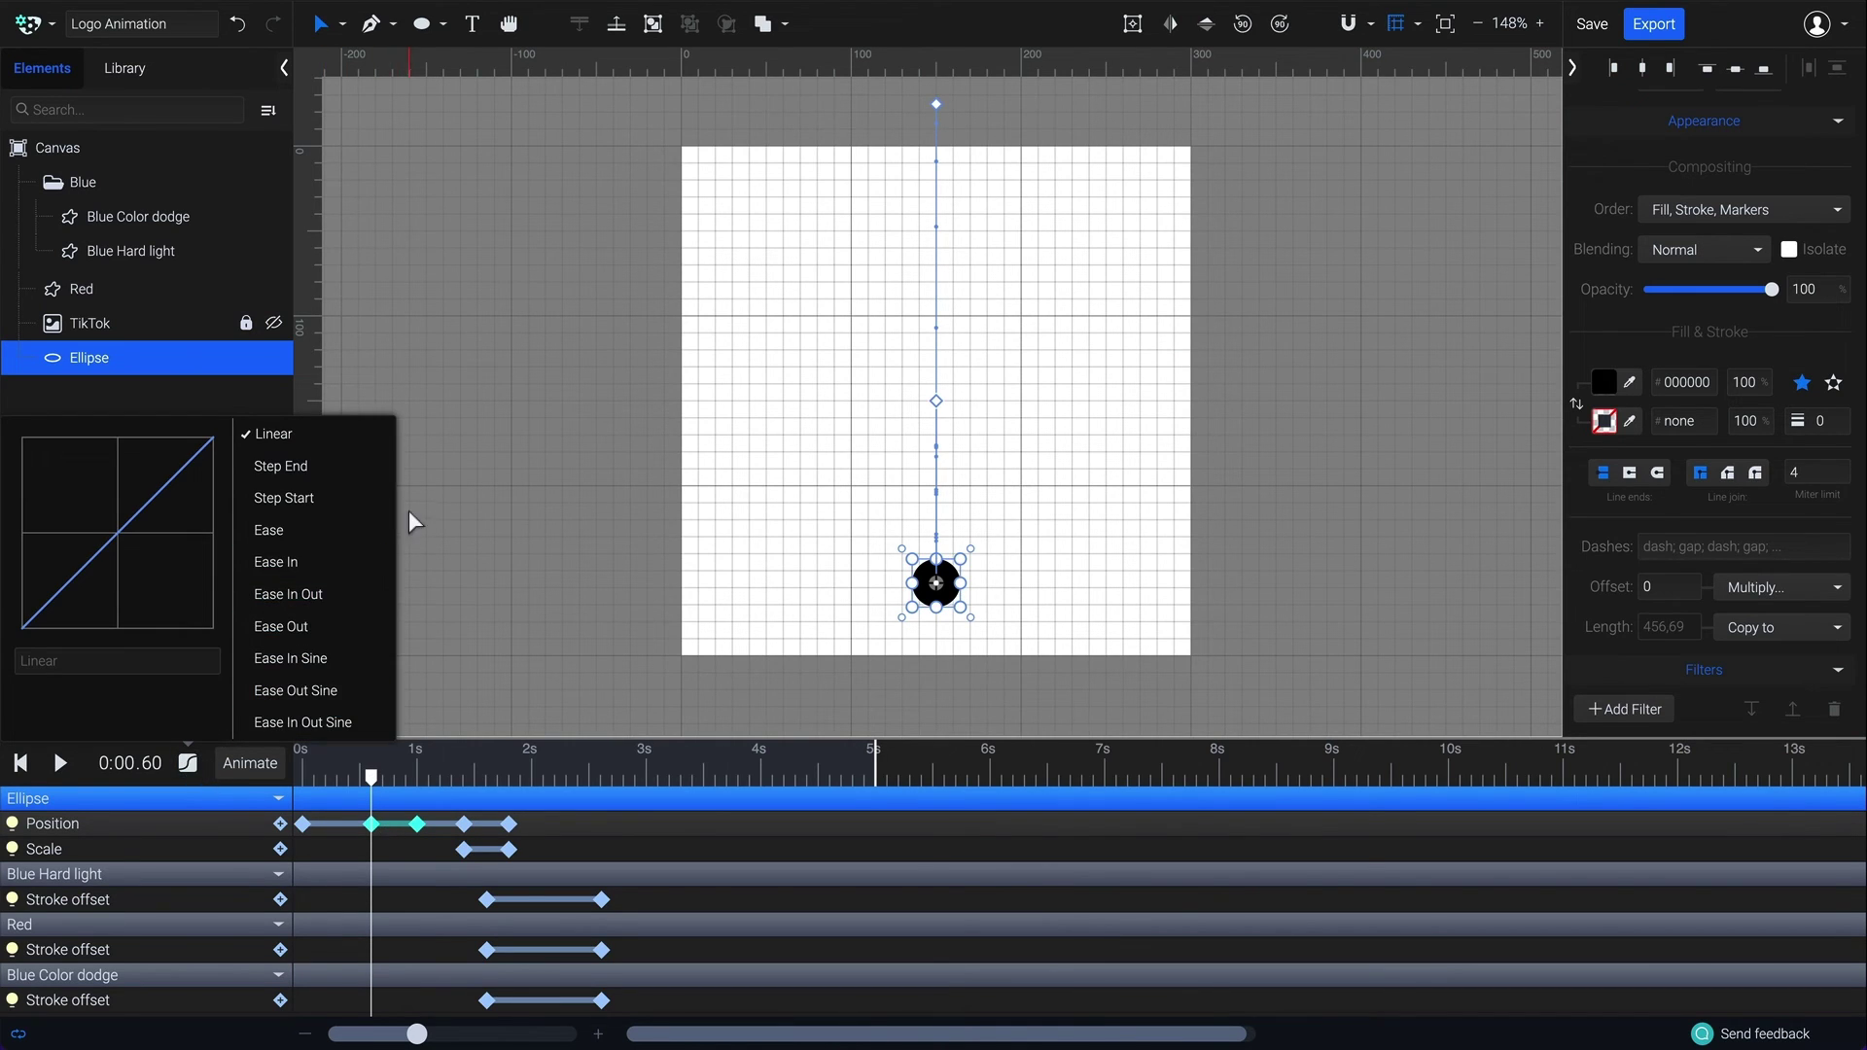
{"action": "scroll", "coordinate": [394, 530], "scroll_direction": "down", "scroll_amount": 5}
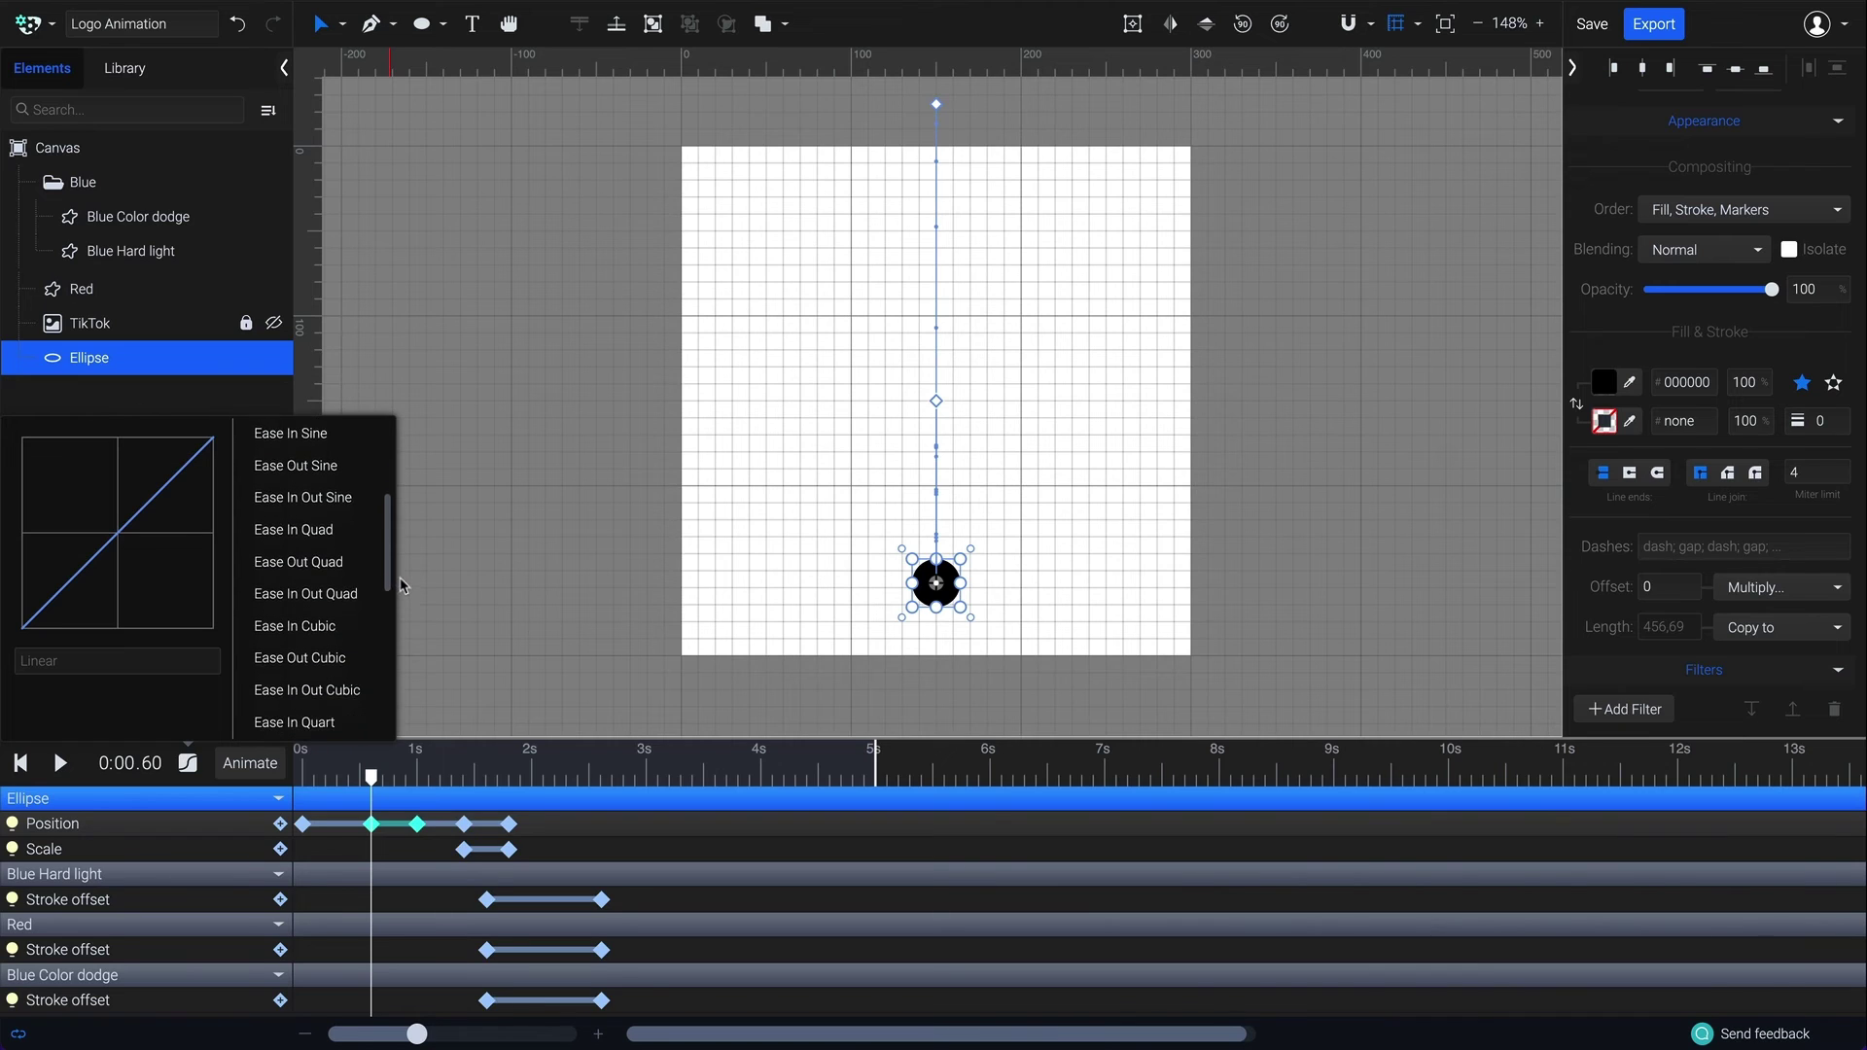
{"action": "left_click", "coordinate": [366, 613]}
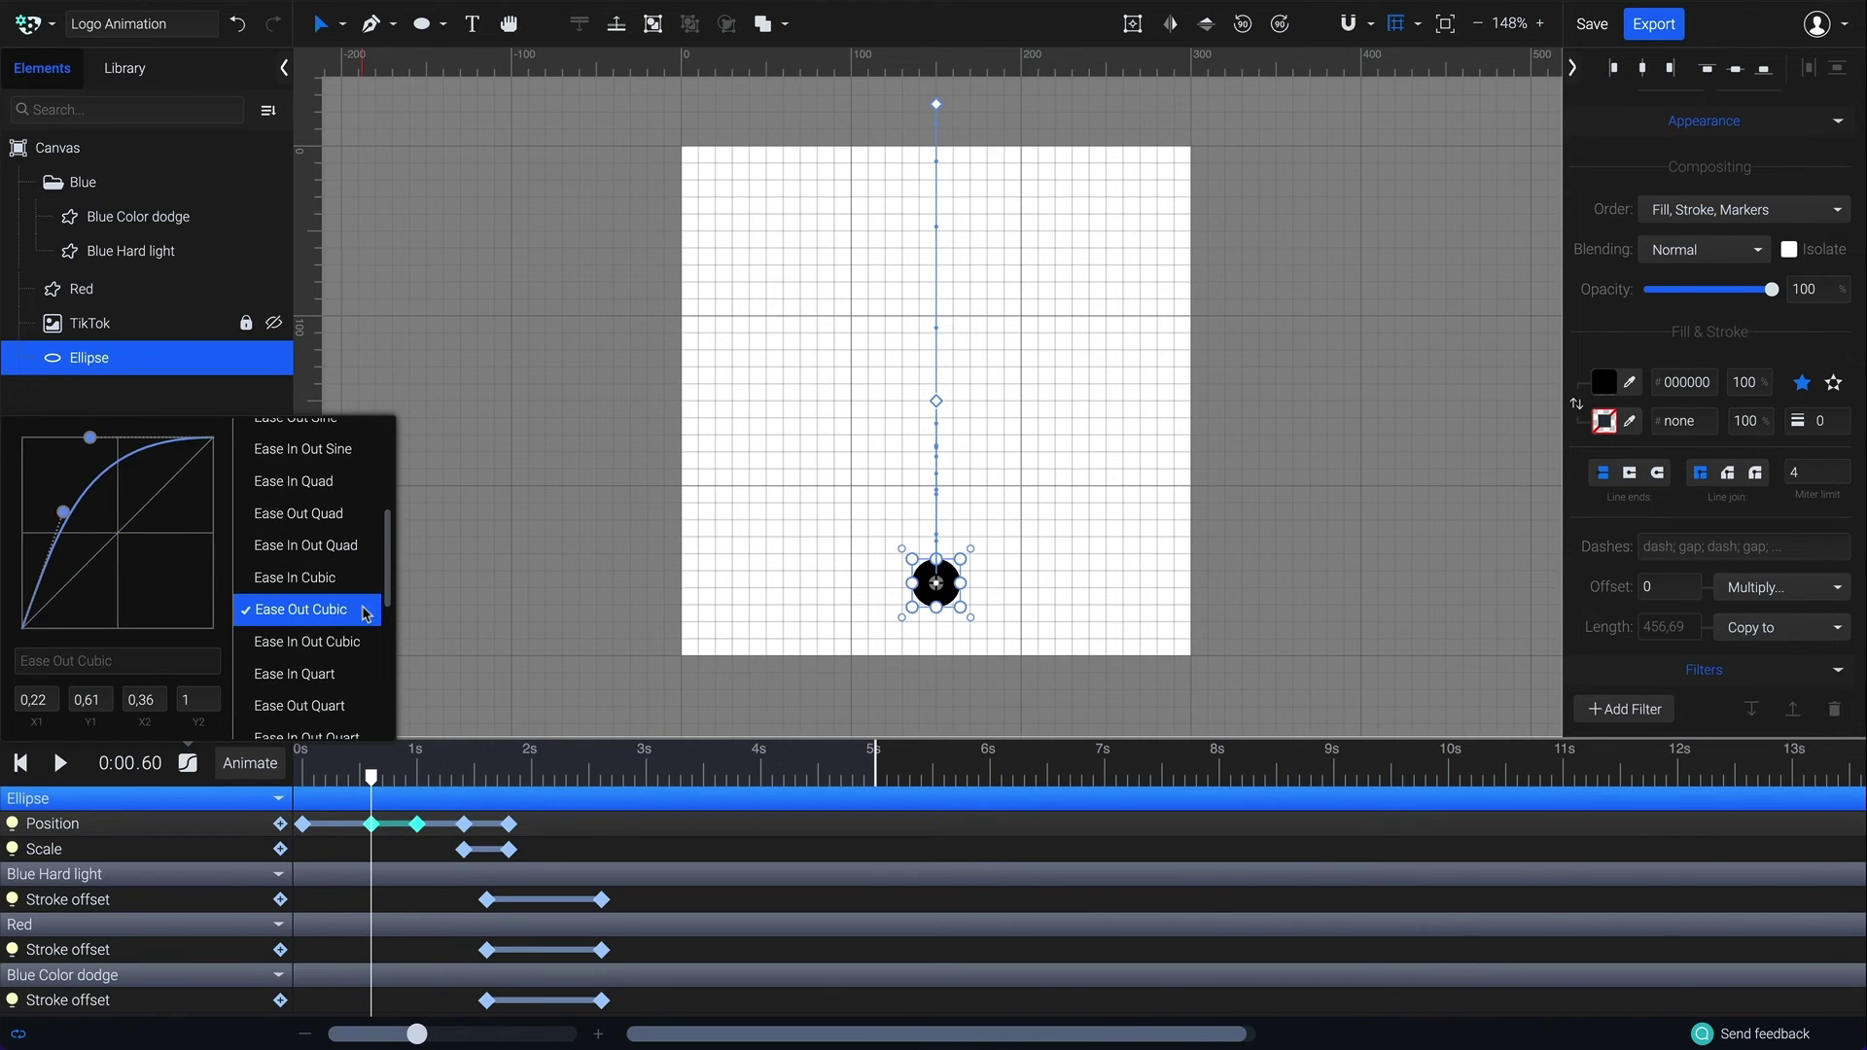
Give the second drop Ease In Cubic easing and the last rebound Ease Out Cubic.
{"action": "left_click", "coordinate": [441, 823]}
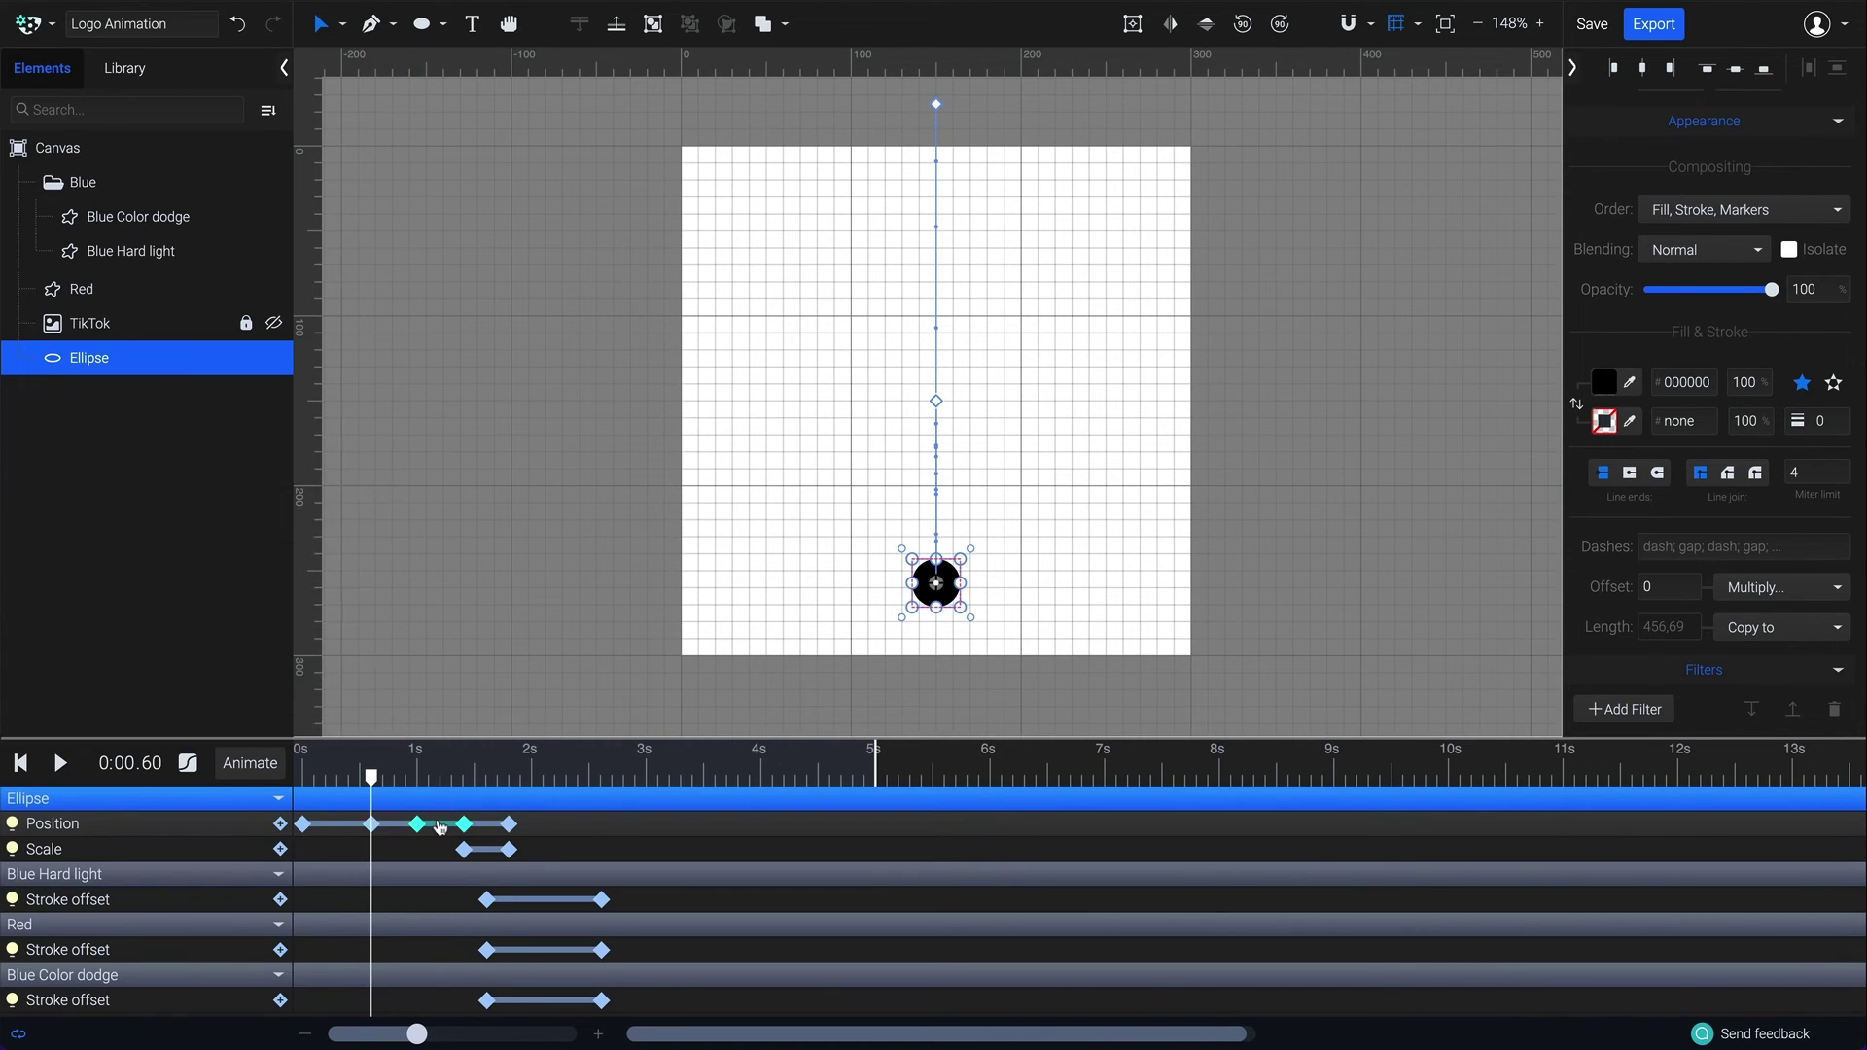
{"action": "left_click", "coordinate": [187, 762]}
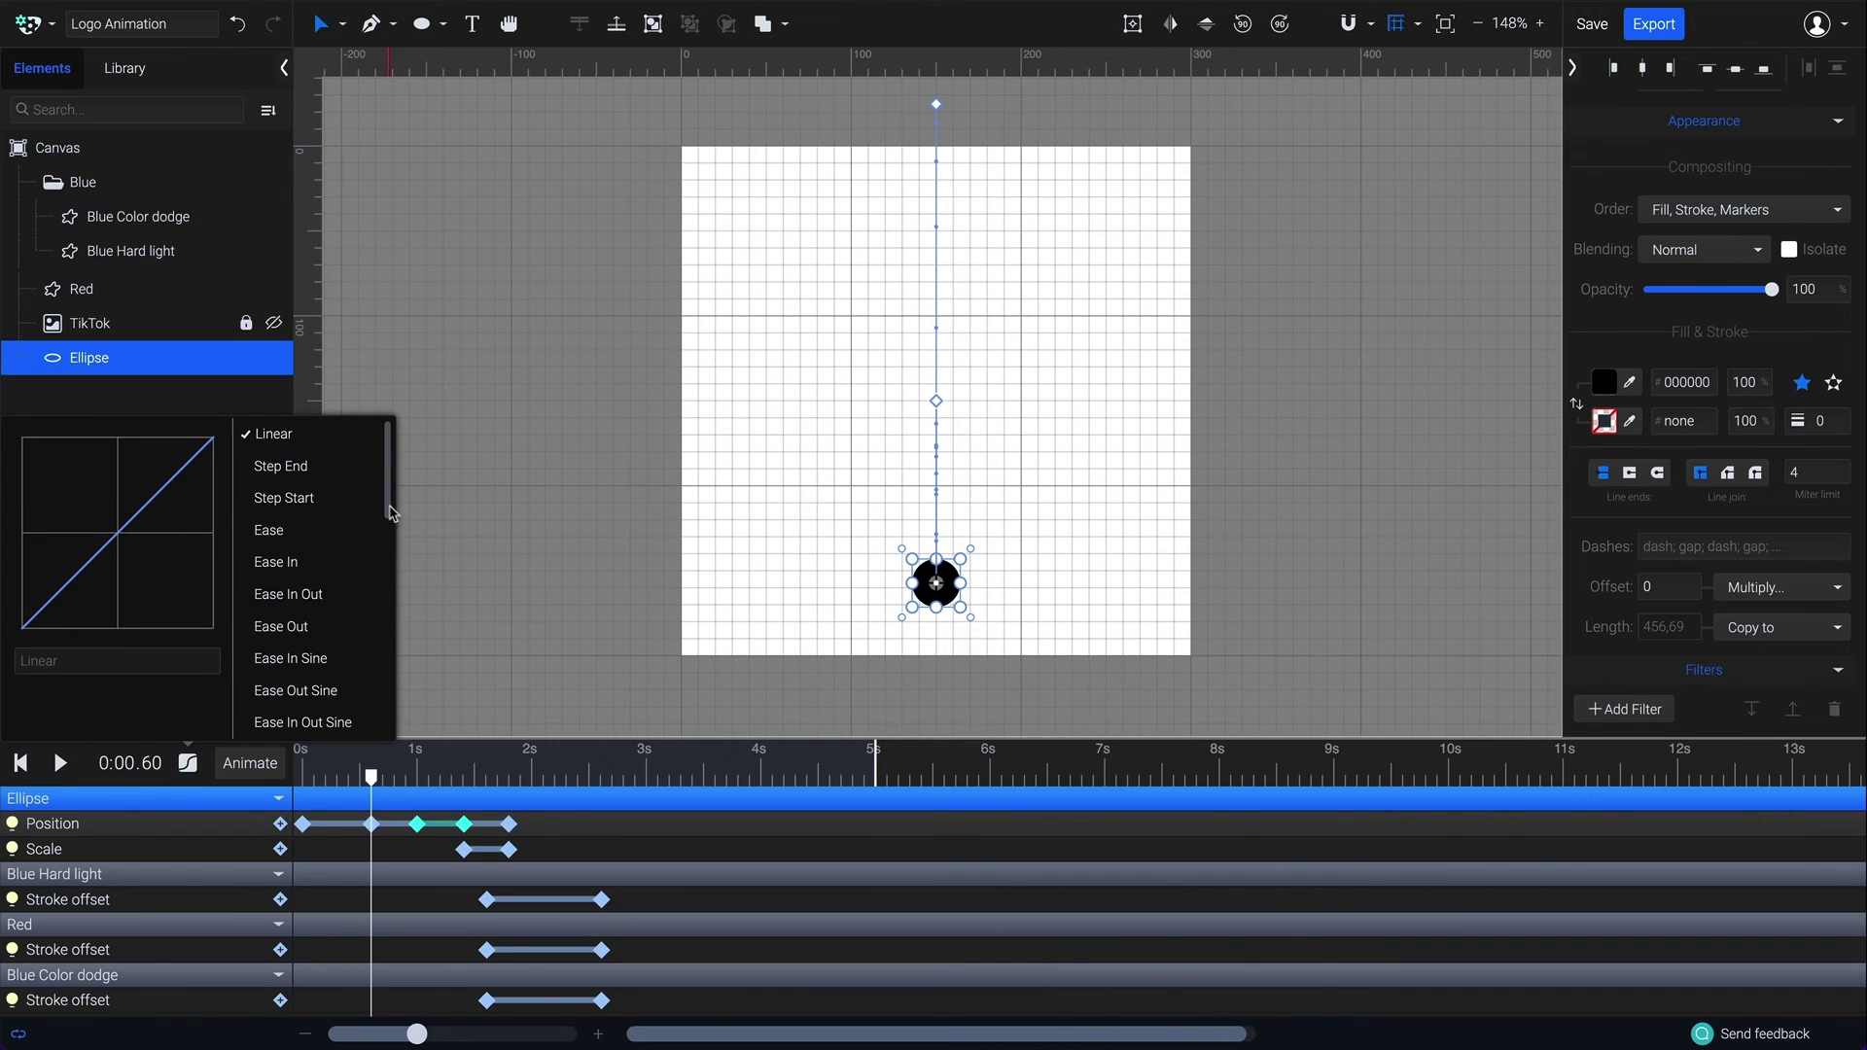
{"action": "scroll", "coordinate": [393, 525], "scroll_direction": "down", "scroll_amount": 1}
{"action": "scroll", "coordinate": [394, 533], "scroll_direction": "down", "scroll_amount": 3}
{"action": "left_click", "coordinate": [294, 577]}
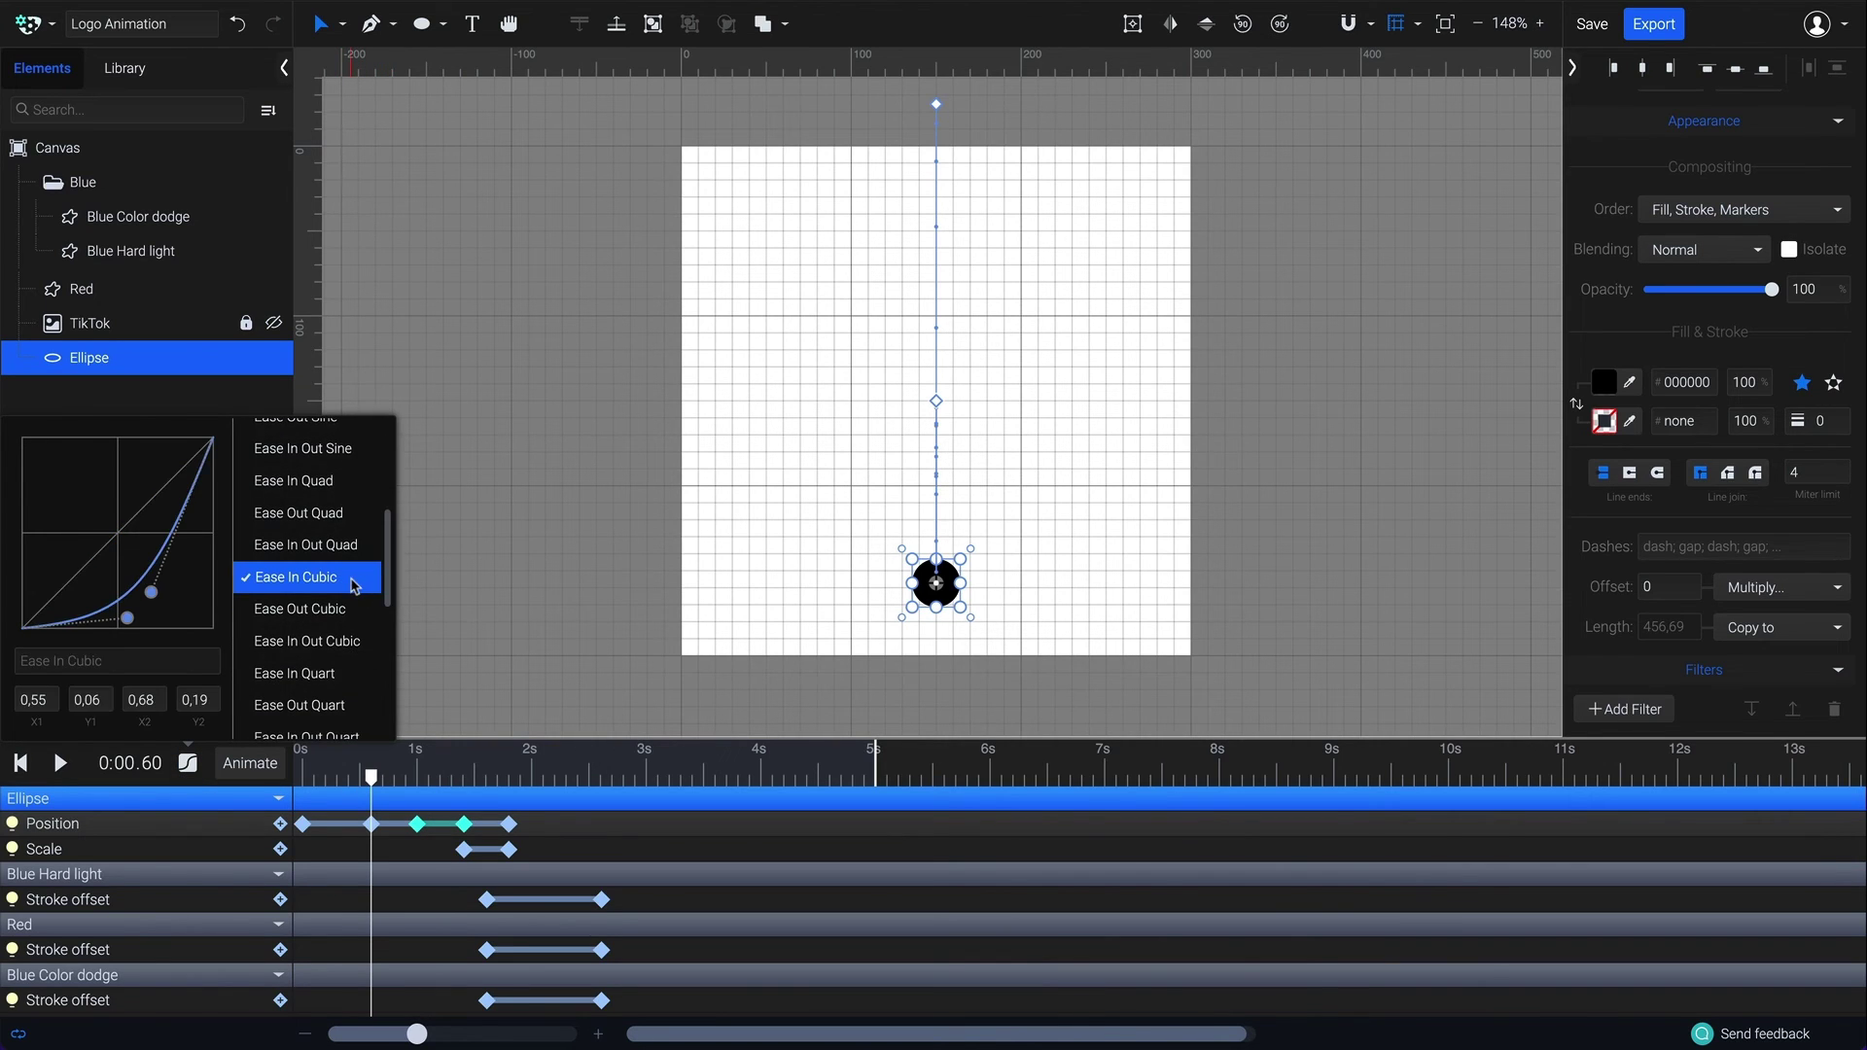
{"action": "left_click", "coordinate": [486, 824]}
{"action": "left_click", "coordinate": [188, 762]}
{"action": "scroll", "coordinate": [388, 503], "scroll_direction": "down", "scroll_amount": 3}
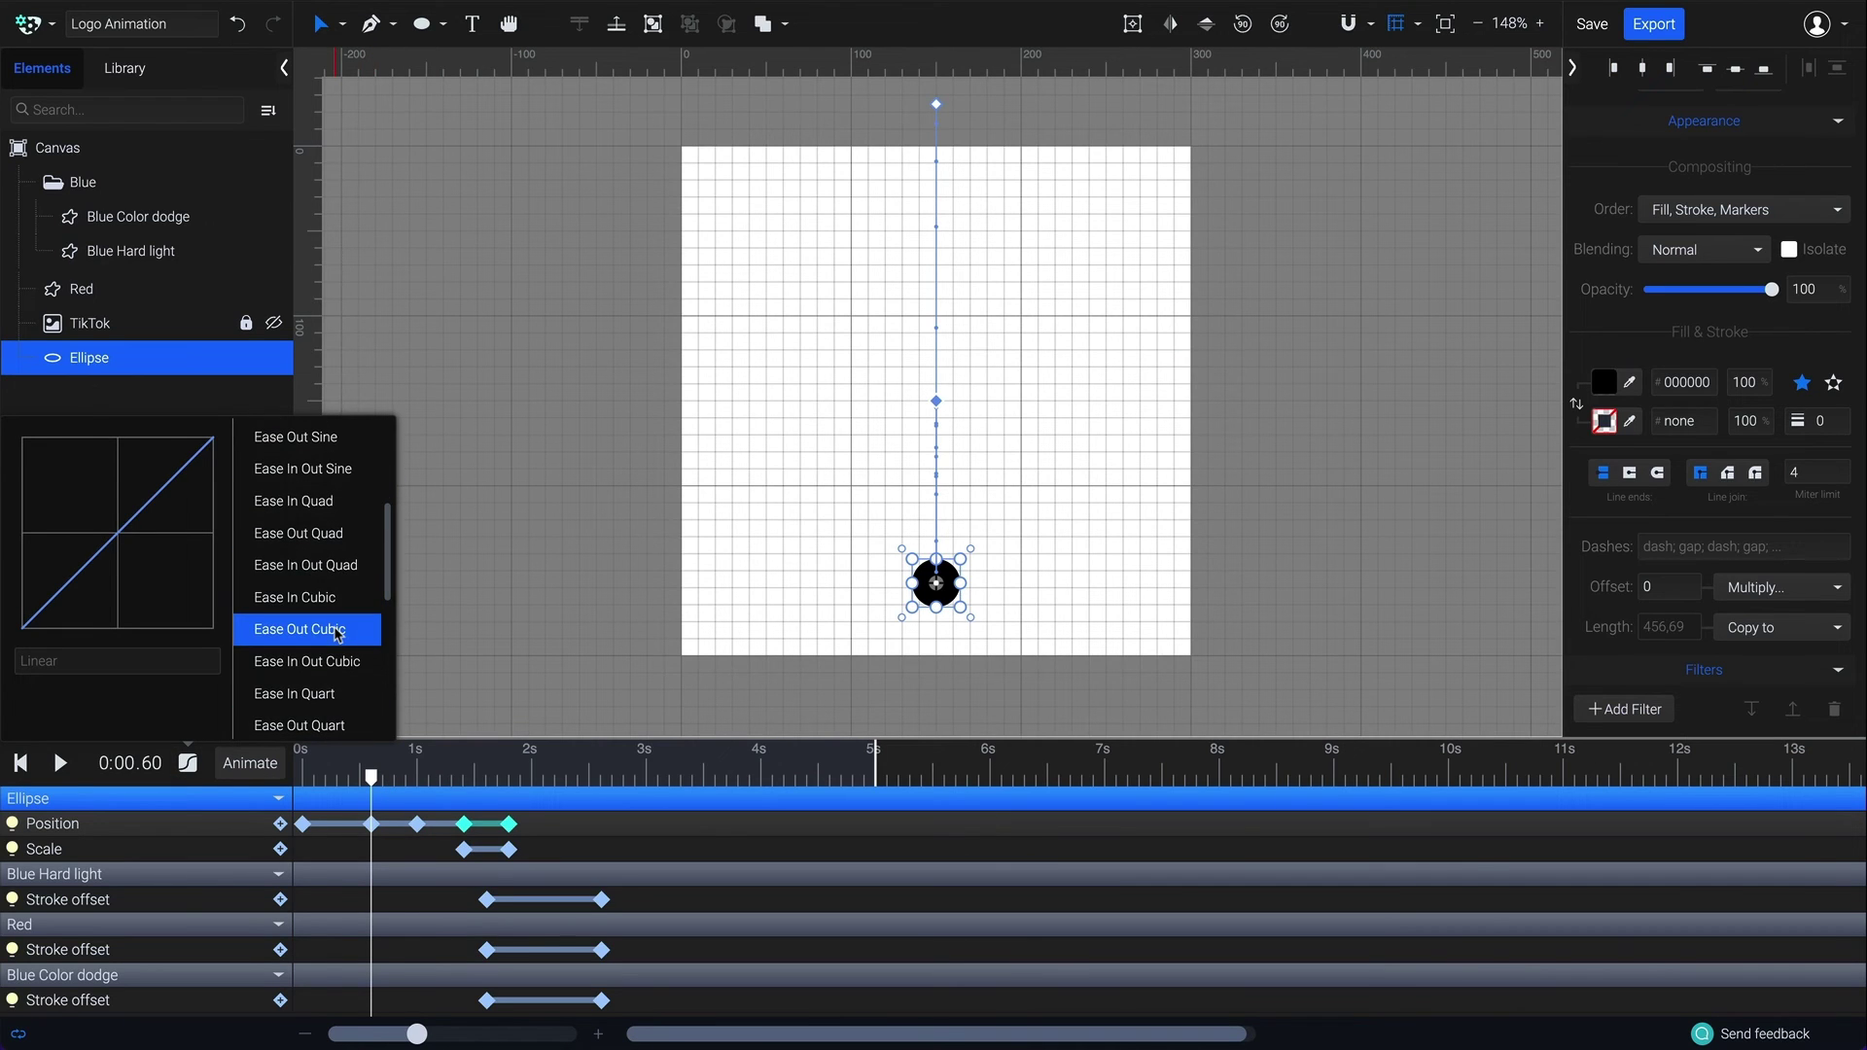
{"action": "left_click", "coordinate": [337, 630]}
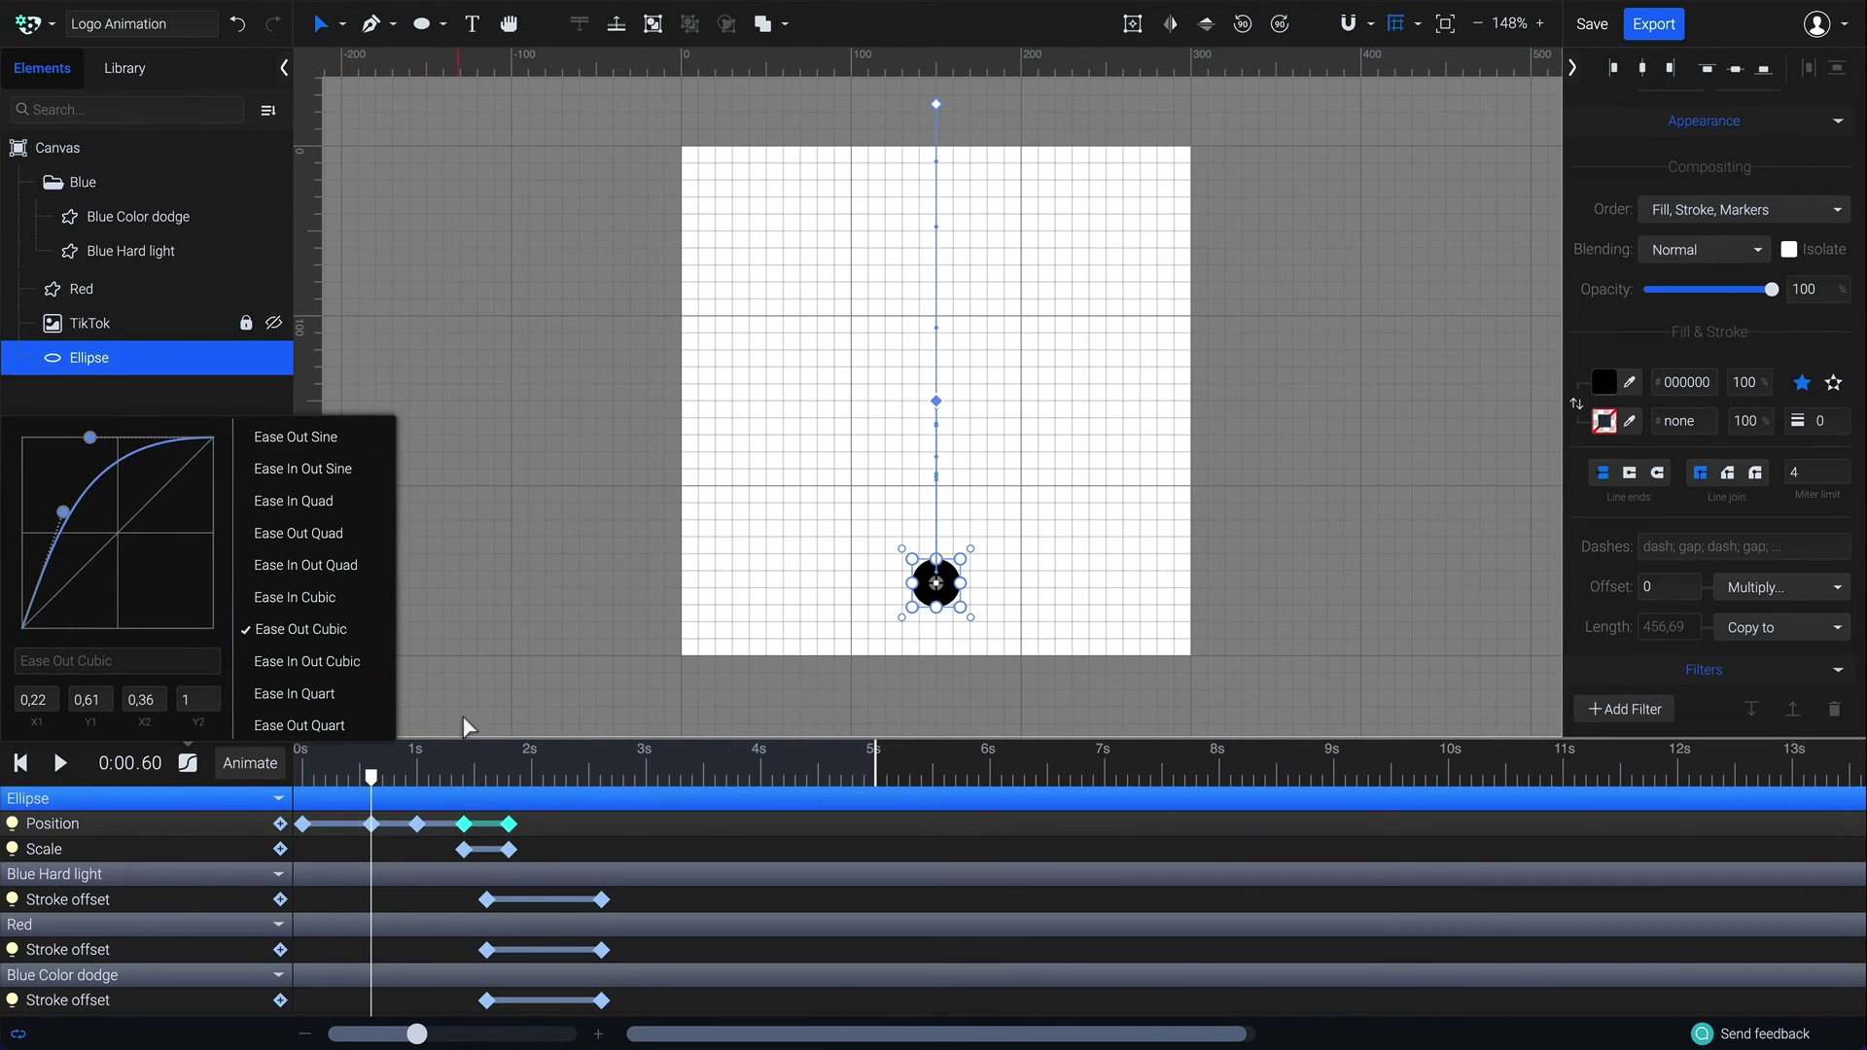
Bring up the easing options for the circle's Scale keyframe segment.
{"action": "left_click", "coordinate": [484, 850]}
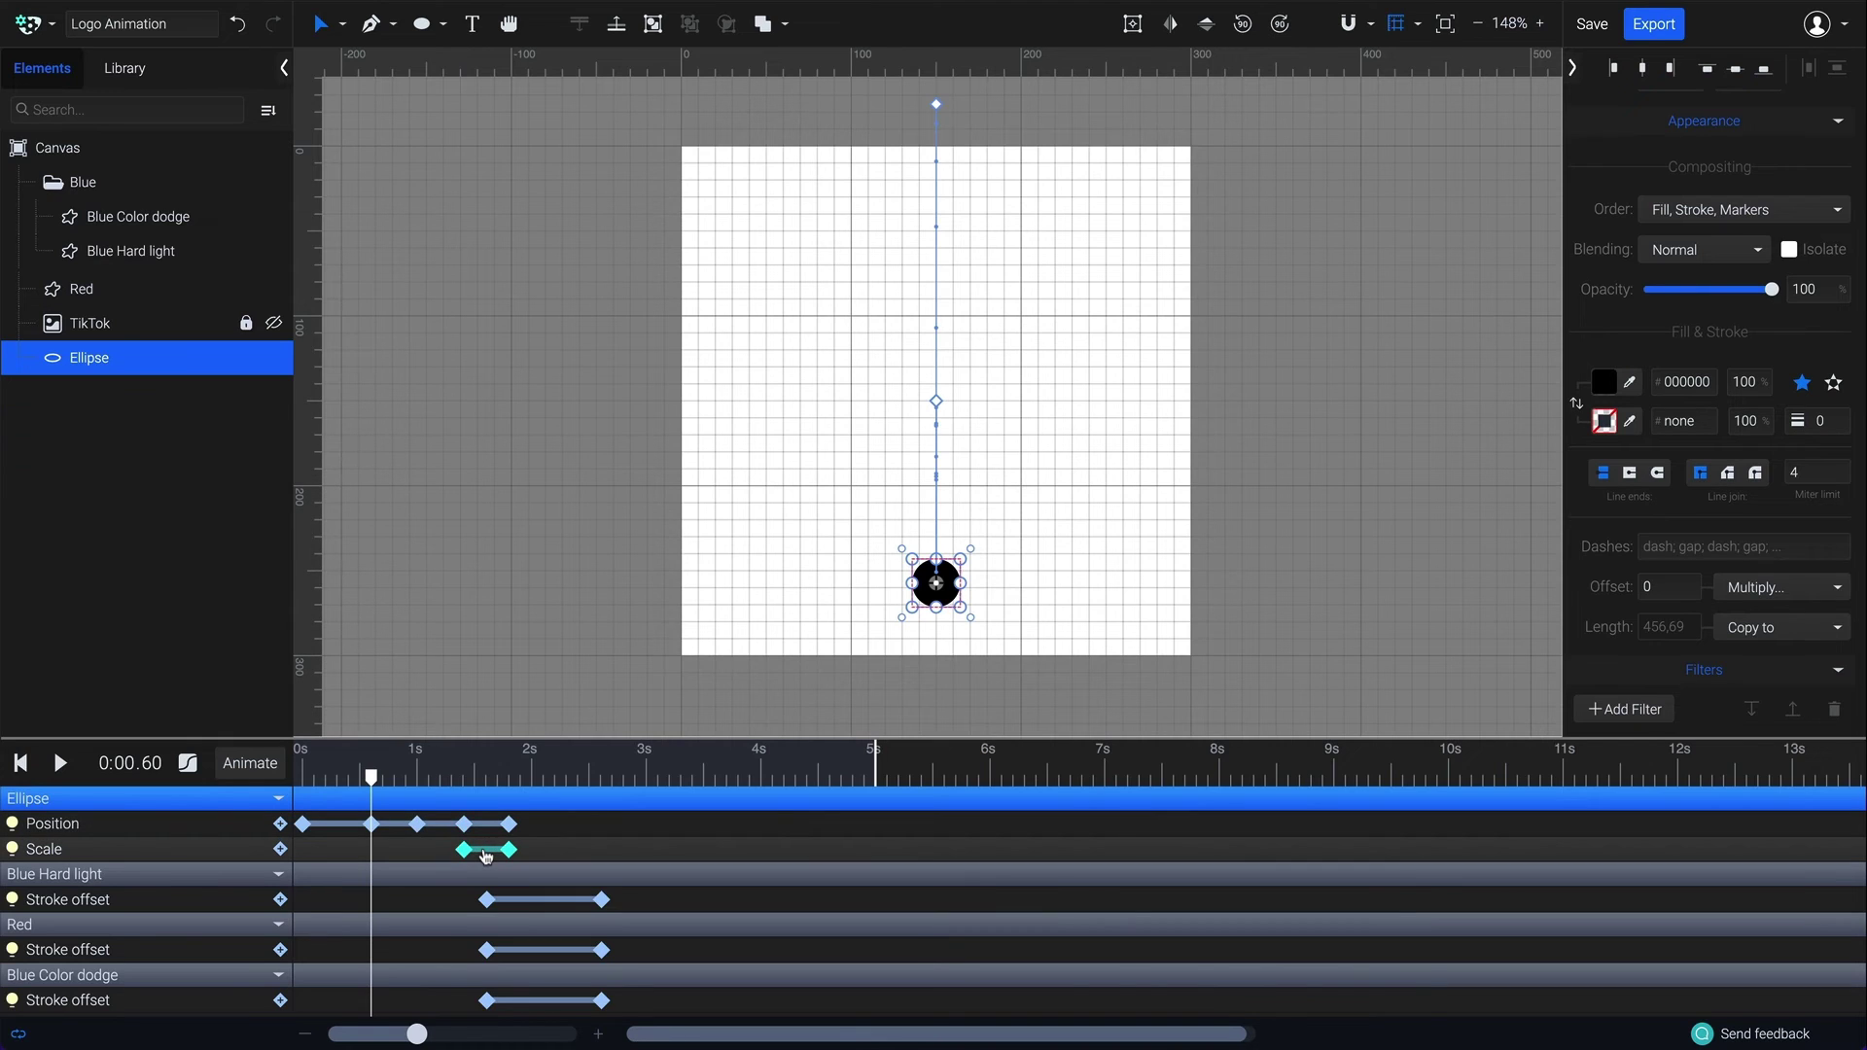
{"action": "left_click", "coordinate": [188, 762]}
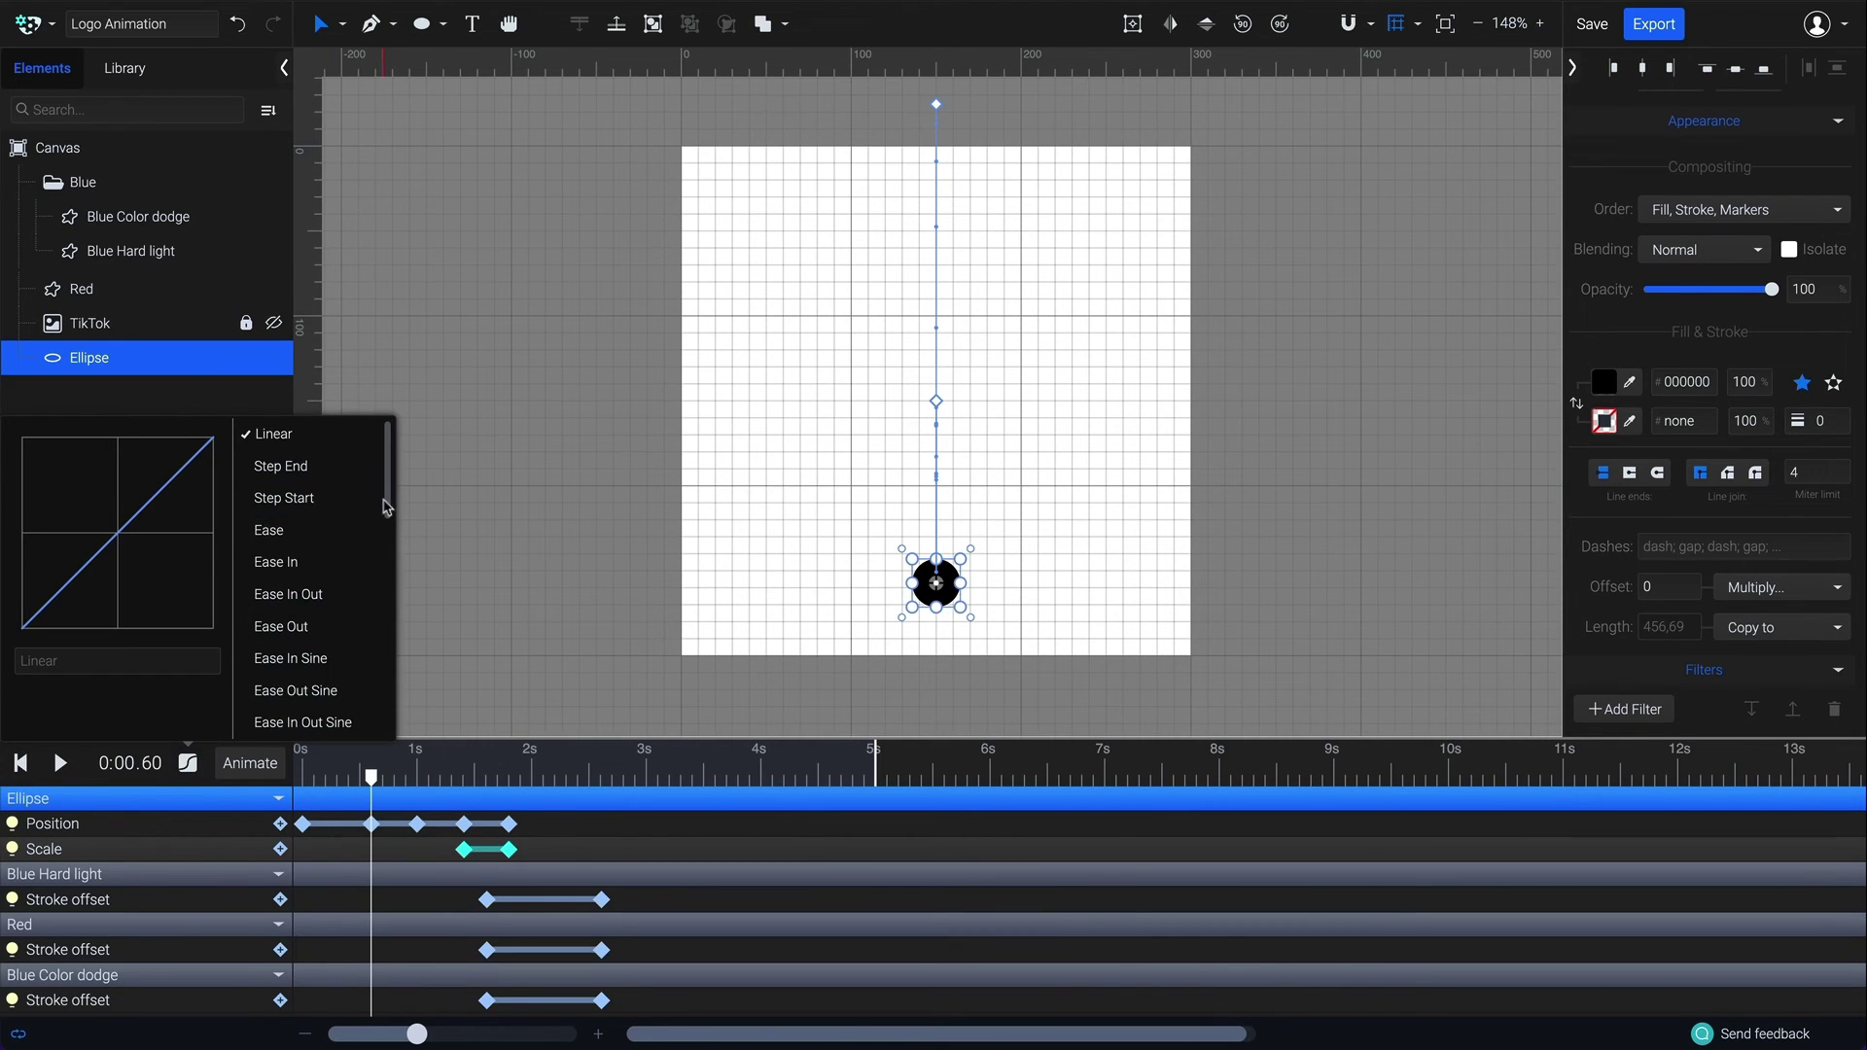
{"action": "scroll", "coordinate": [388, 507], "scroll_direction": "down", "scroll_amount": 3}
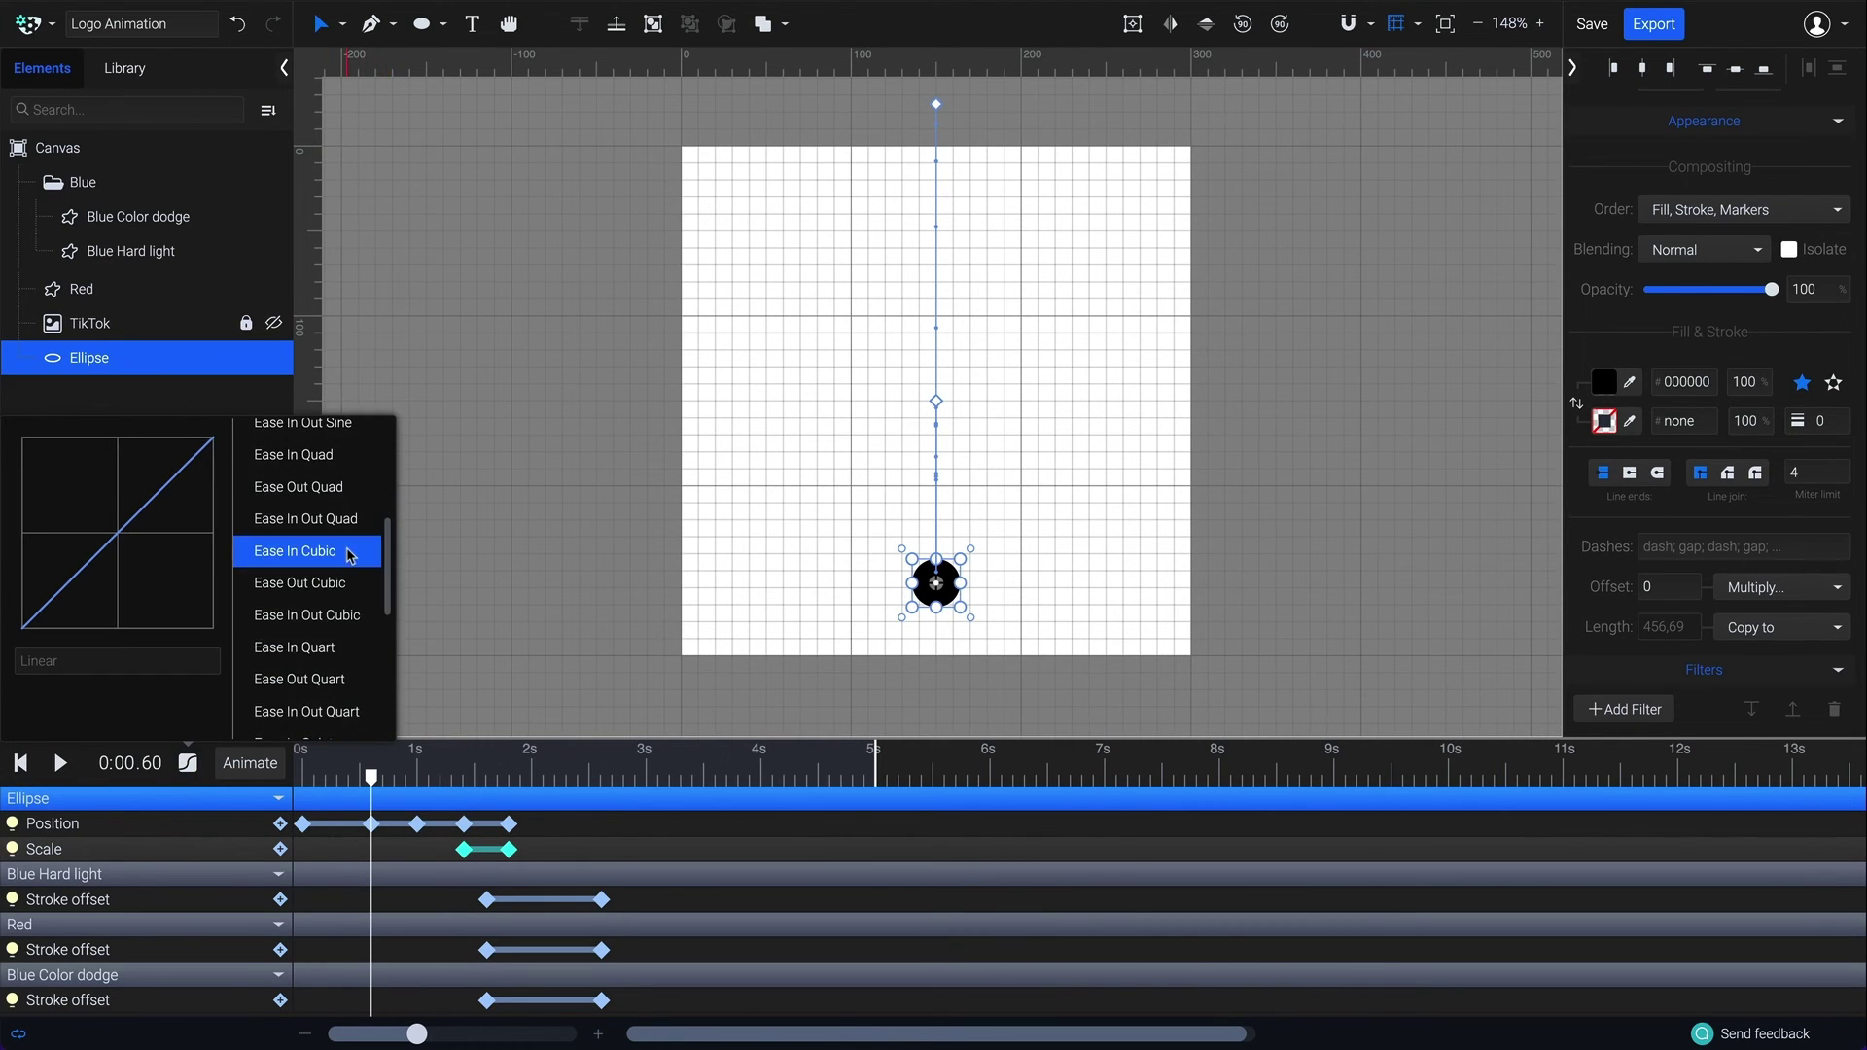
Give the scale-up Ease In Cubic easing and preview the animation from the start.
{"action": "left_click", "coordinate": [350, 551]}
{"action": "left_click", "coordinate": [442, 544]}
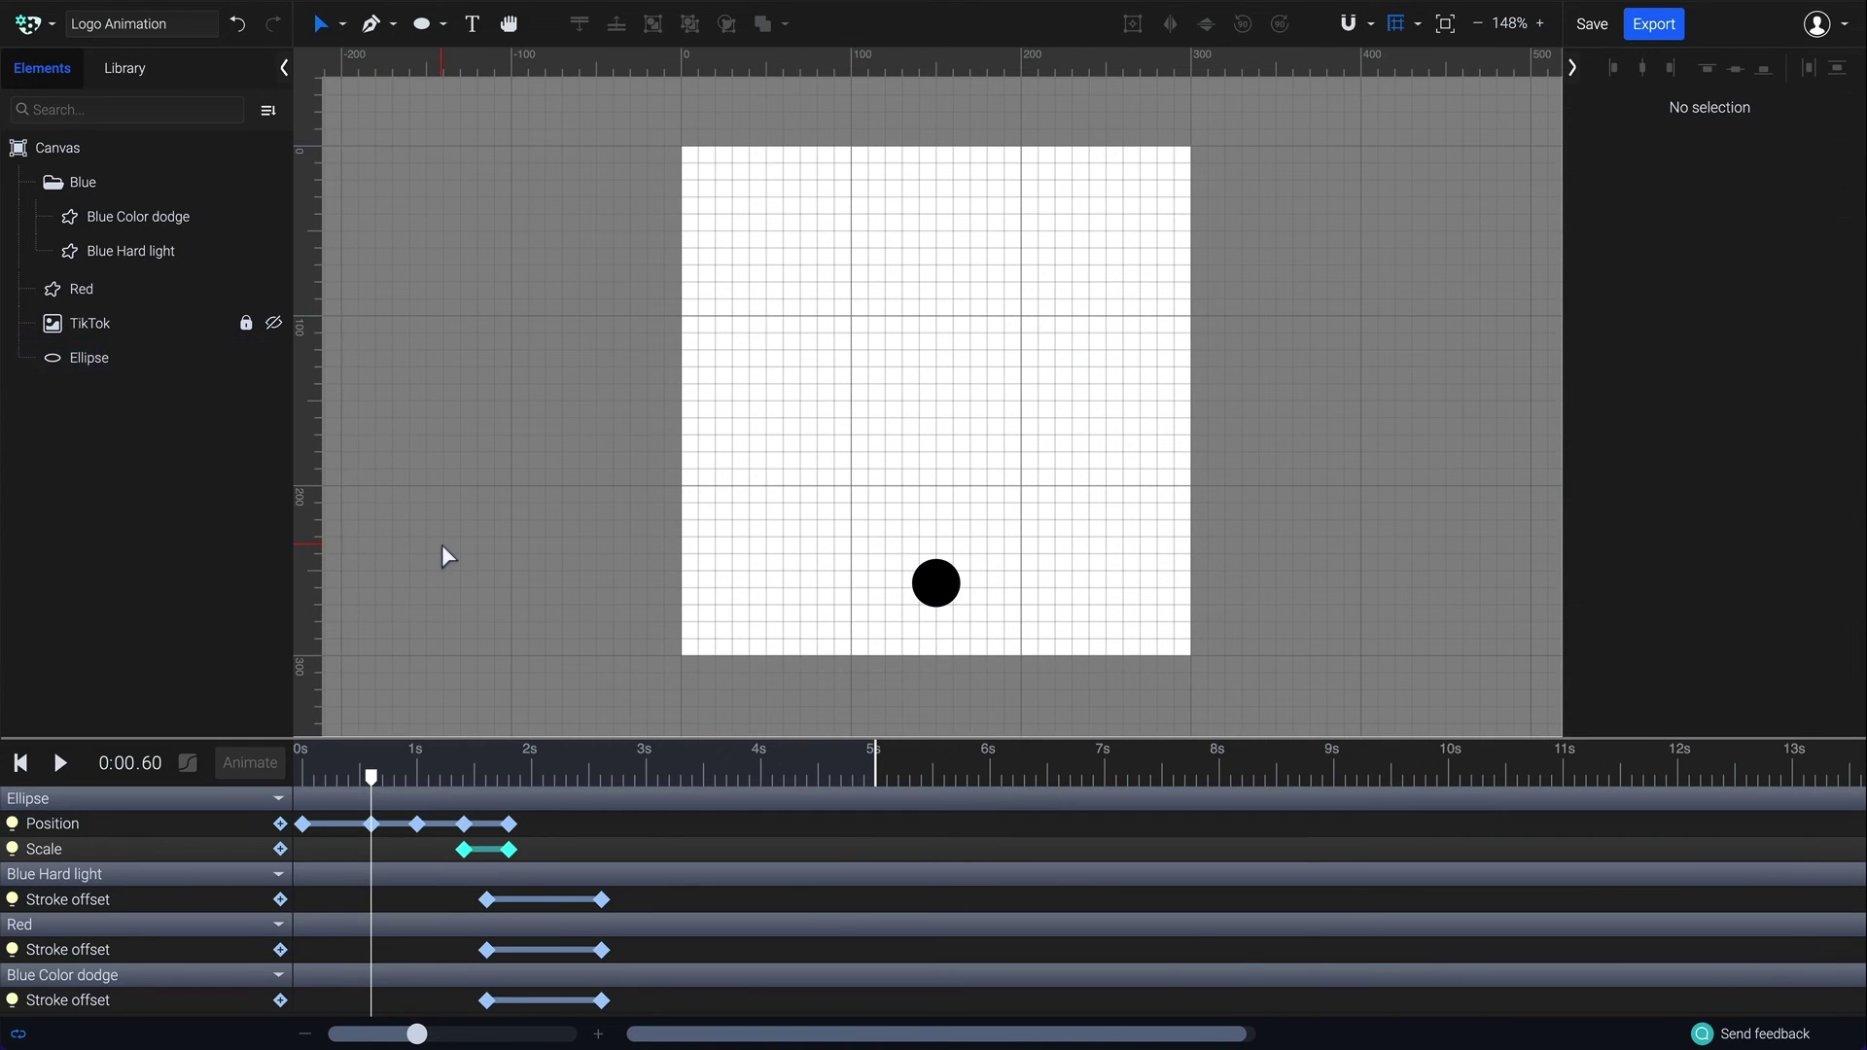
{"action": "left_click", "coordinate": [18, 764]}
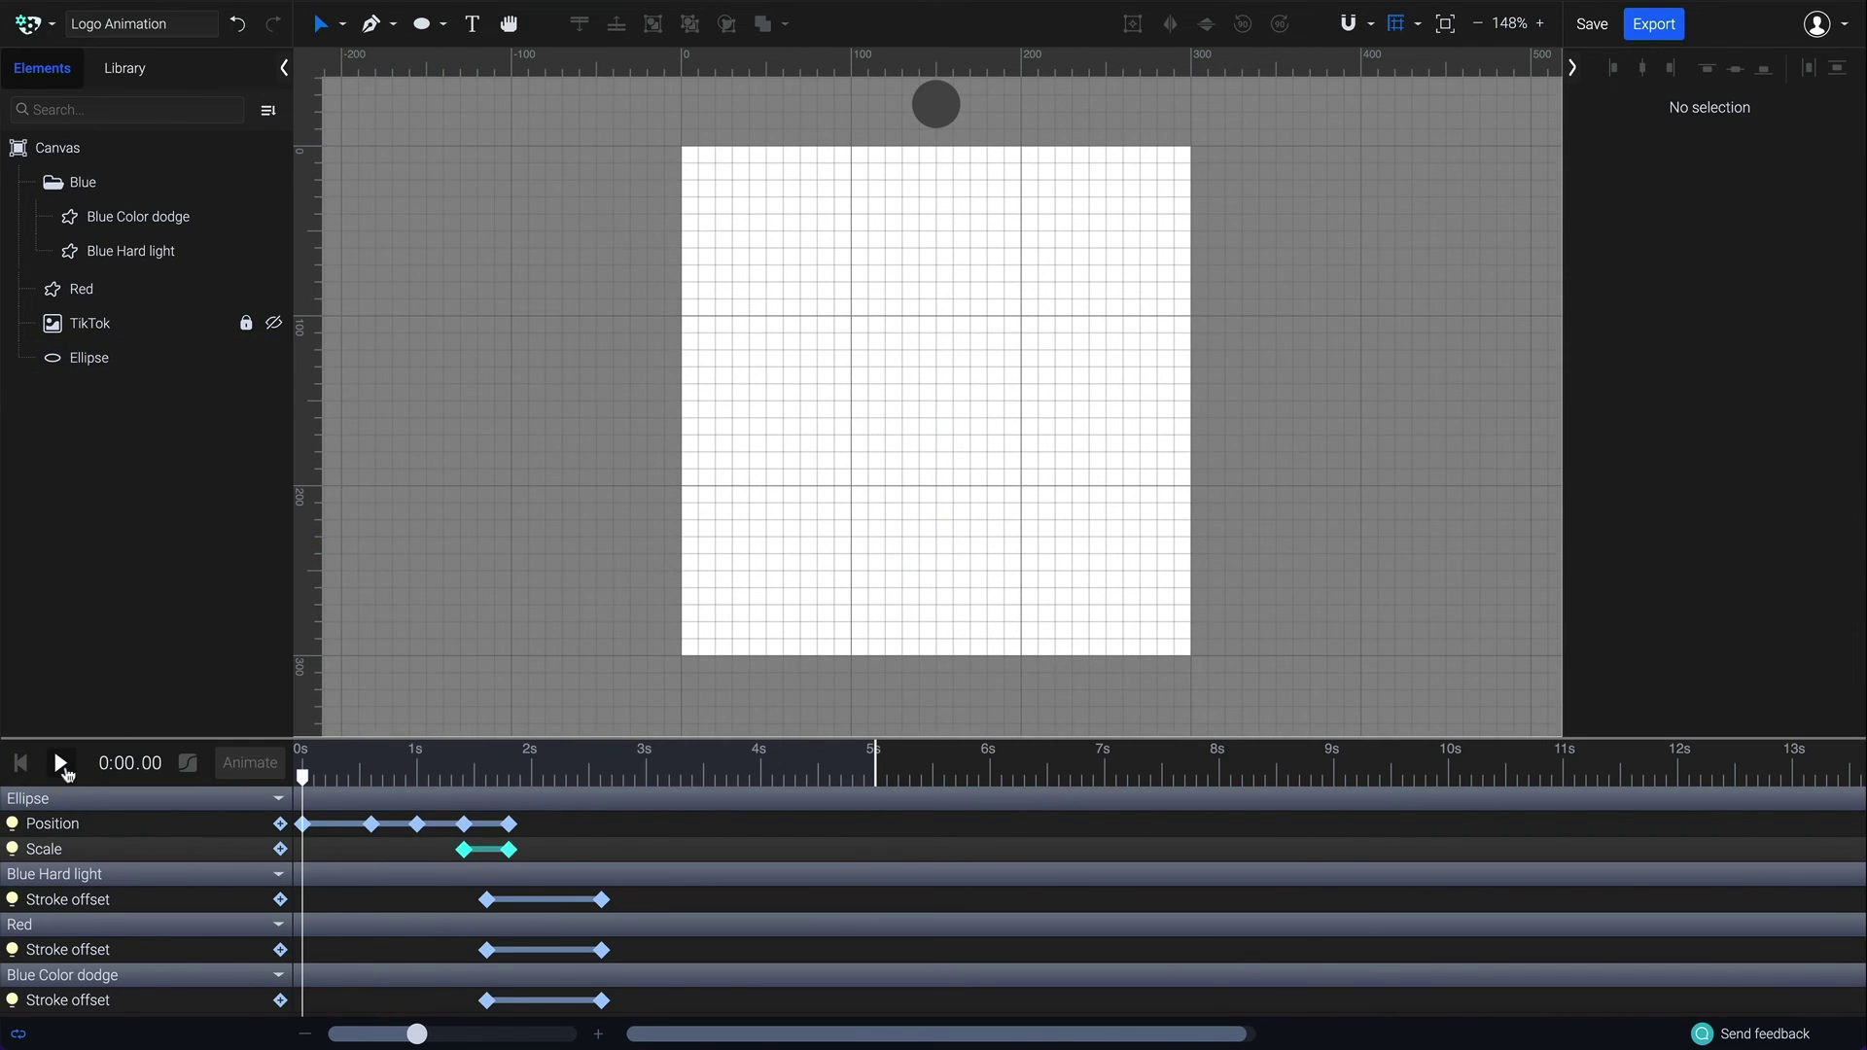
{"action": "left_click", "coordinate": [61, 763]}
Zoom in on the logo with the playhead at about 3 s.
{"action": "left_click", "coordinate": [1445, 23]}
{"action": "left_click", "coordinate": [1542, 29]}
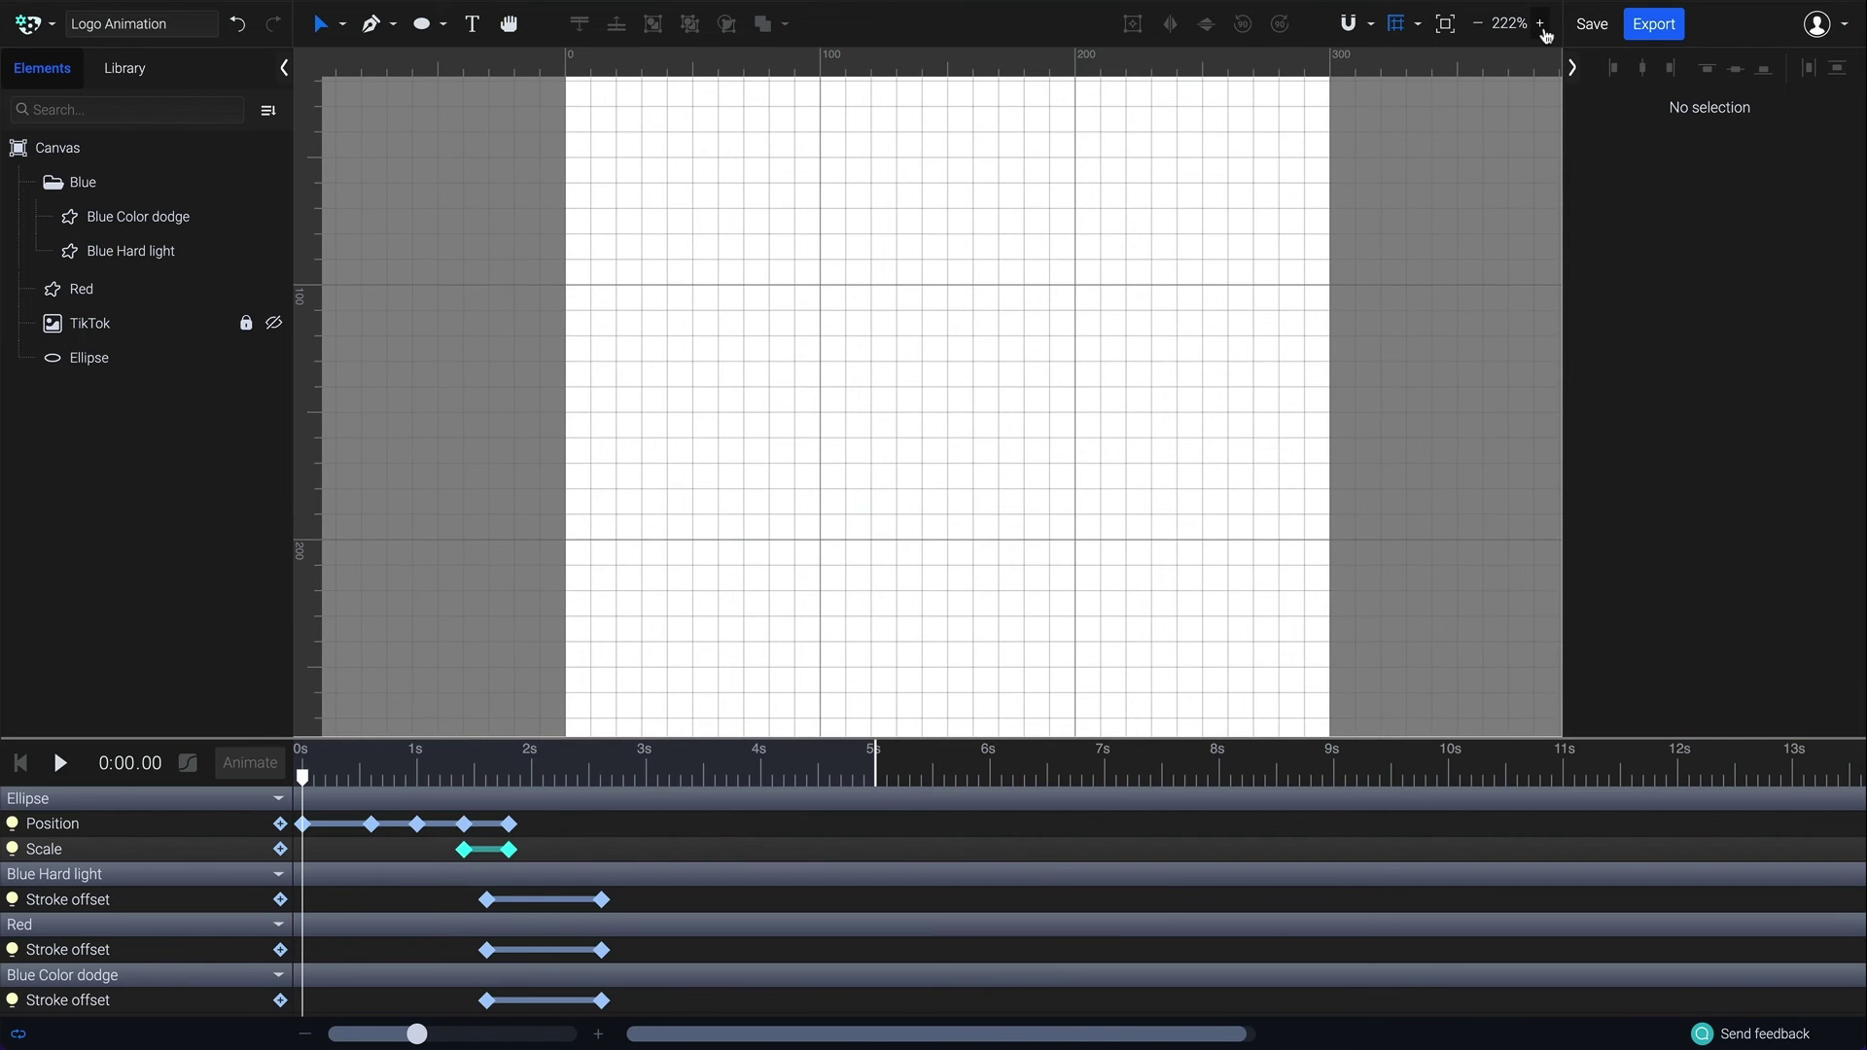
{"action": "left_click", "coordinate": [646, 775]}
{"action": "left_click", "coordinate": [1542, 23]}
{"action": "left_click", "coordinate": [1542, 23]}
{"action": "left_click", "coordinate": [1542, 23]}
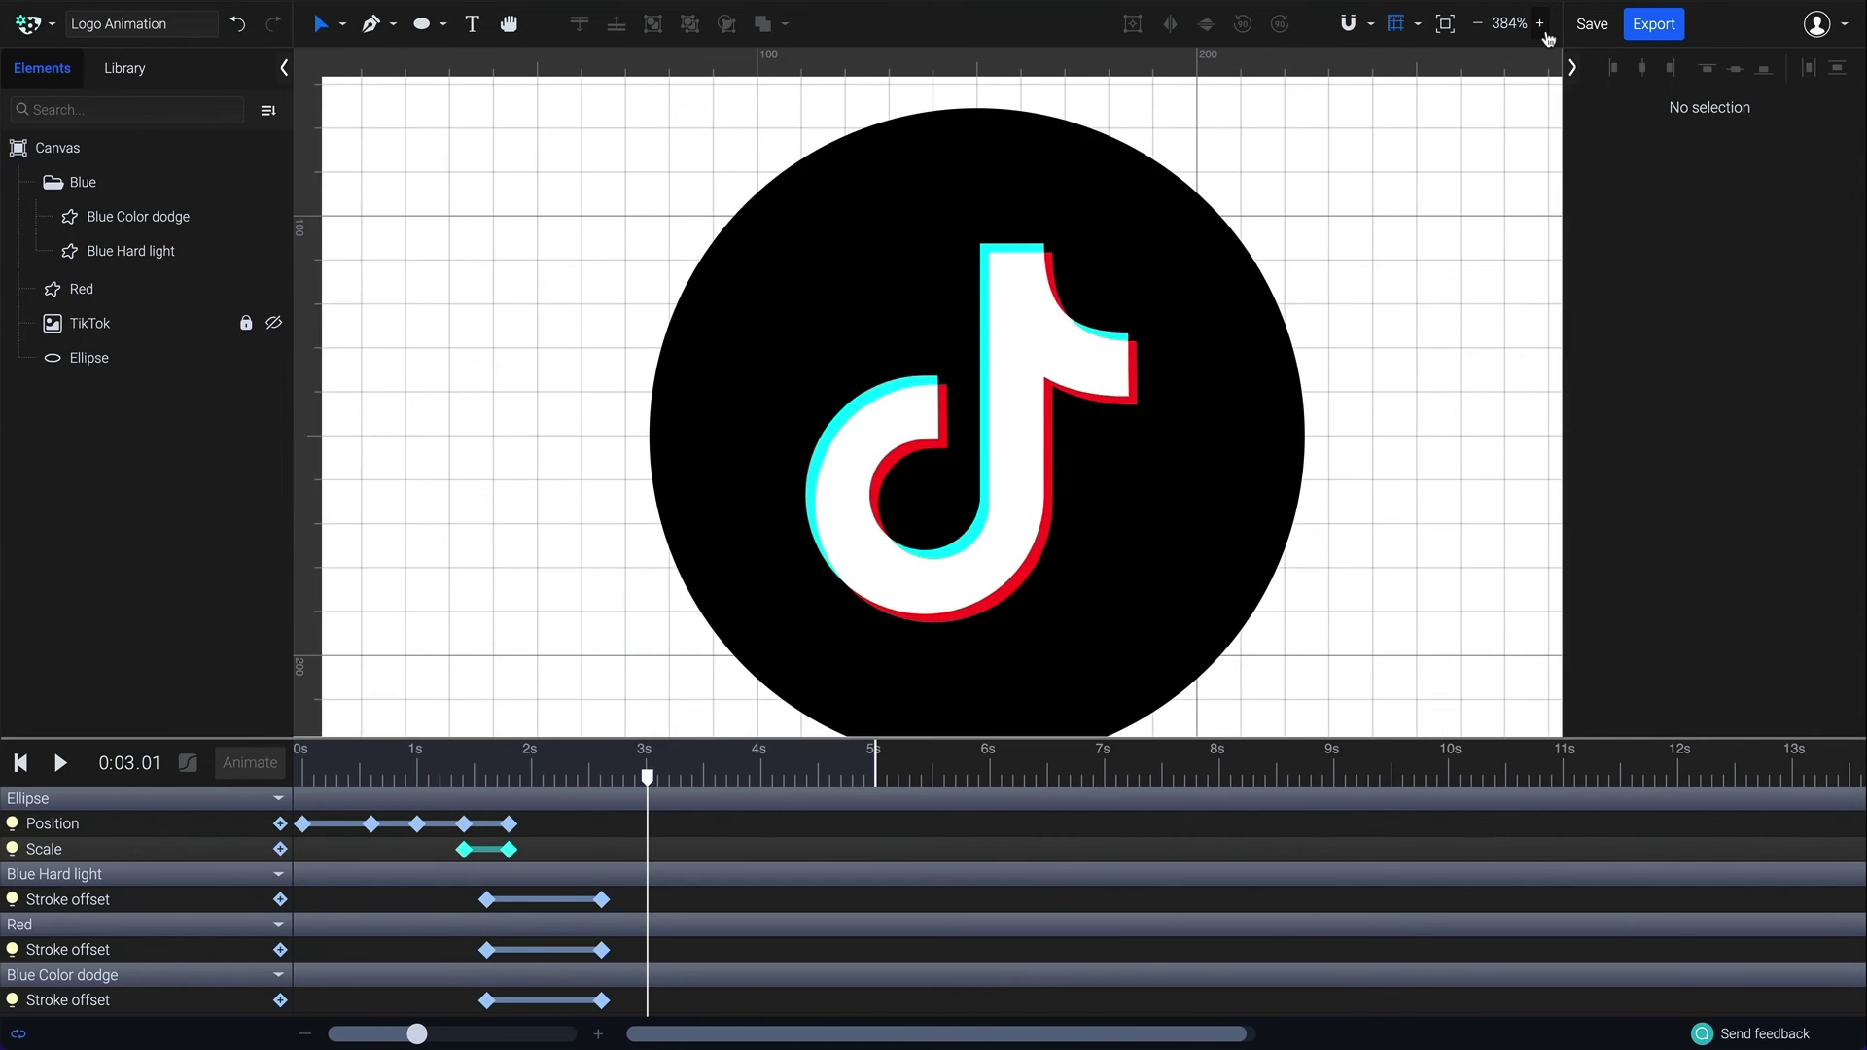
Start a Position animation on the Blue group.
{"action": "left_click_drag", "start_coordinate": [1416, 353], "coordinate": [1375, 333]}
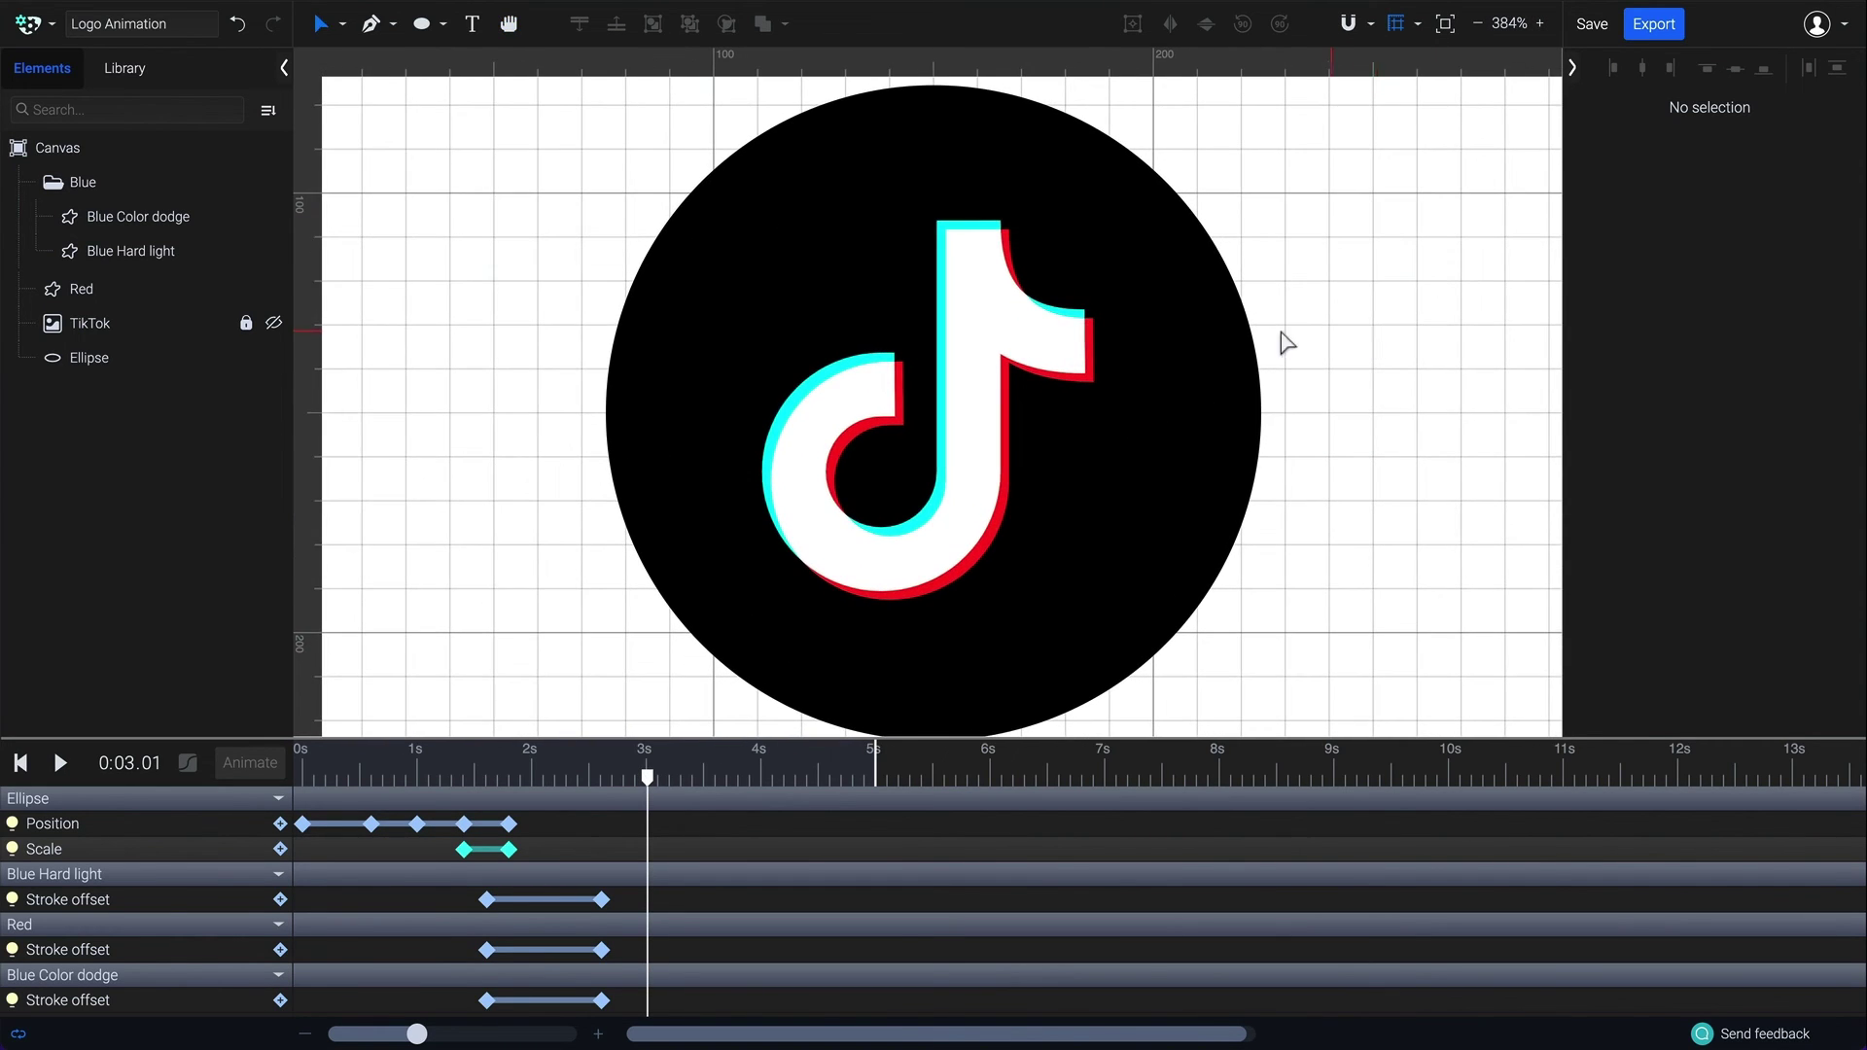
{"action": "left_click", "coordinate": [179, 182]}
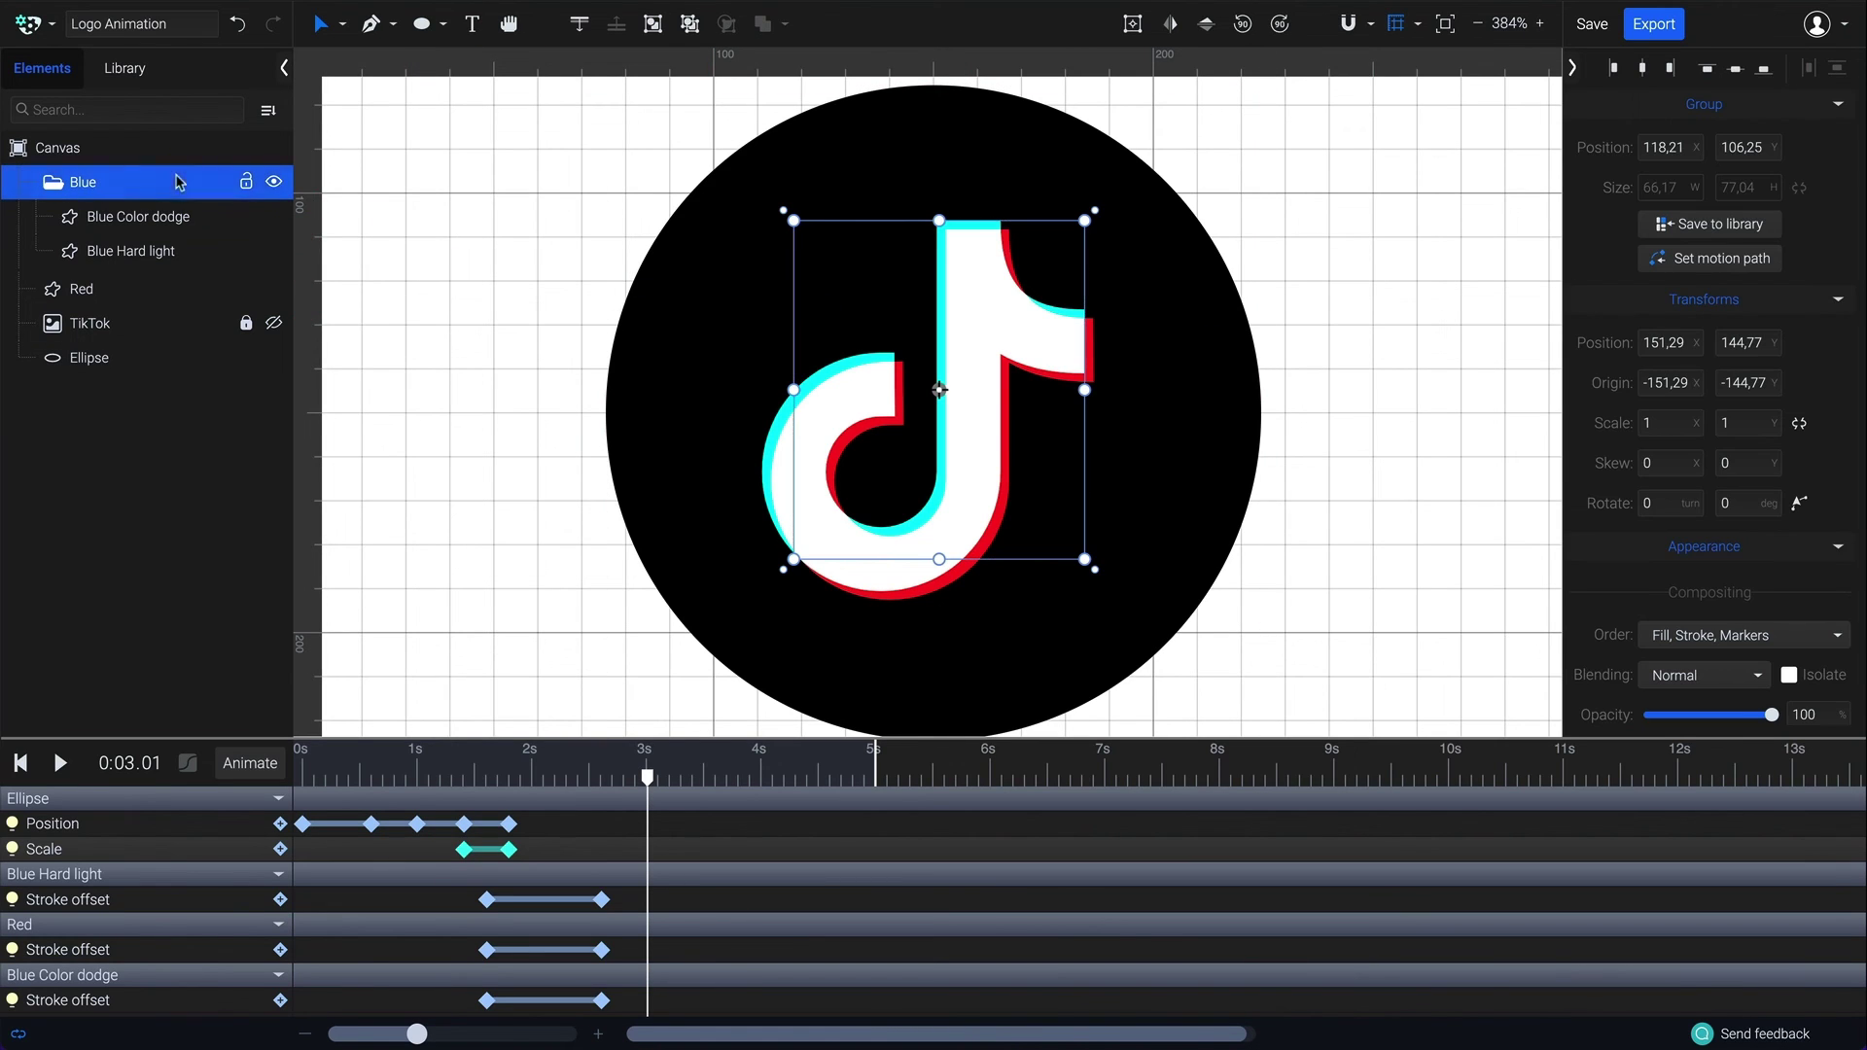
{"action": "left_click", "coordinate": [250, 763]}
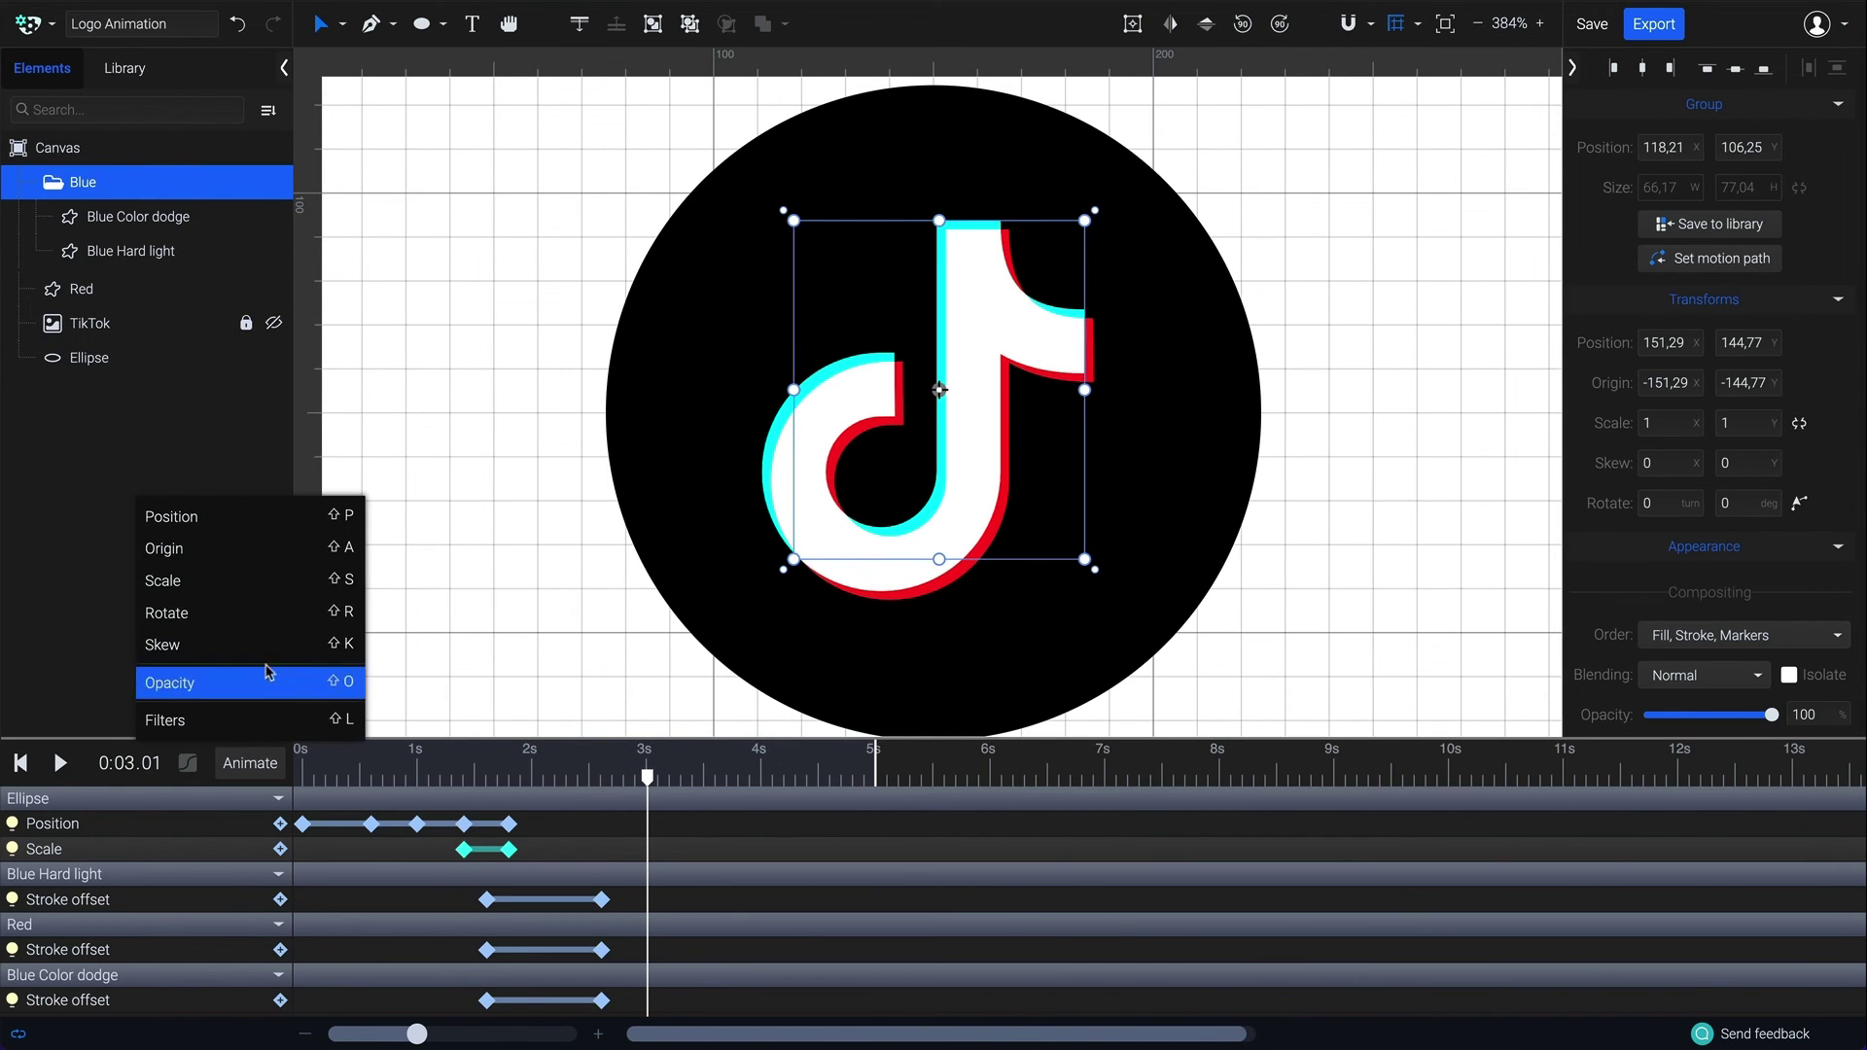
{"action": "left_click", "coordinate": [284, 529]}
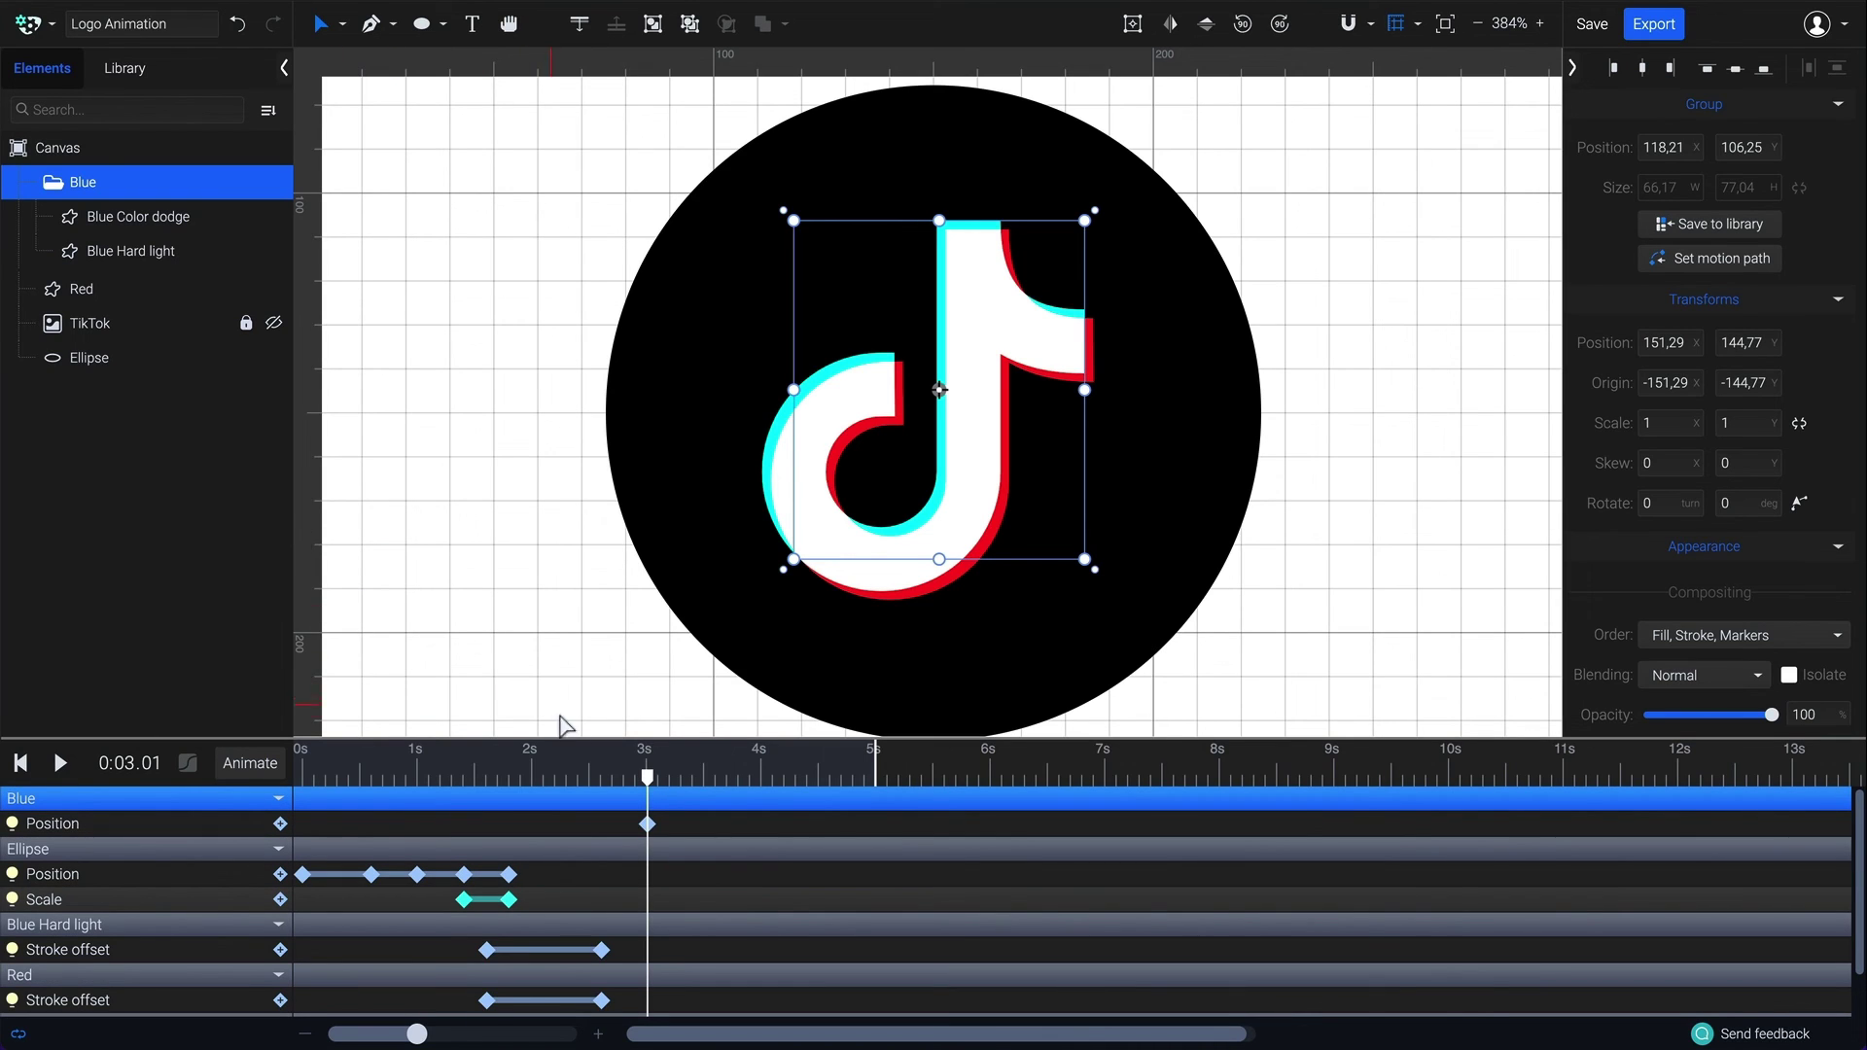
Jitter the Blue group with small right, down, left and up nudges from 3.1 to 3.3 s.
{"action": "left_click_drag", "start_coordinate": [649, 779], "coordinate": [659, 778]}
{"action": "key", "text": "Right"}
{"action": "key", "text": "Right"}
{"action": "key", "text": "Right"}
{"action": "key", "text": "Right"}
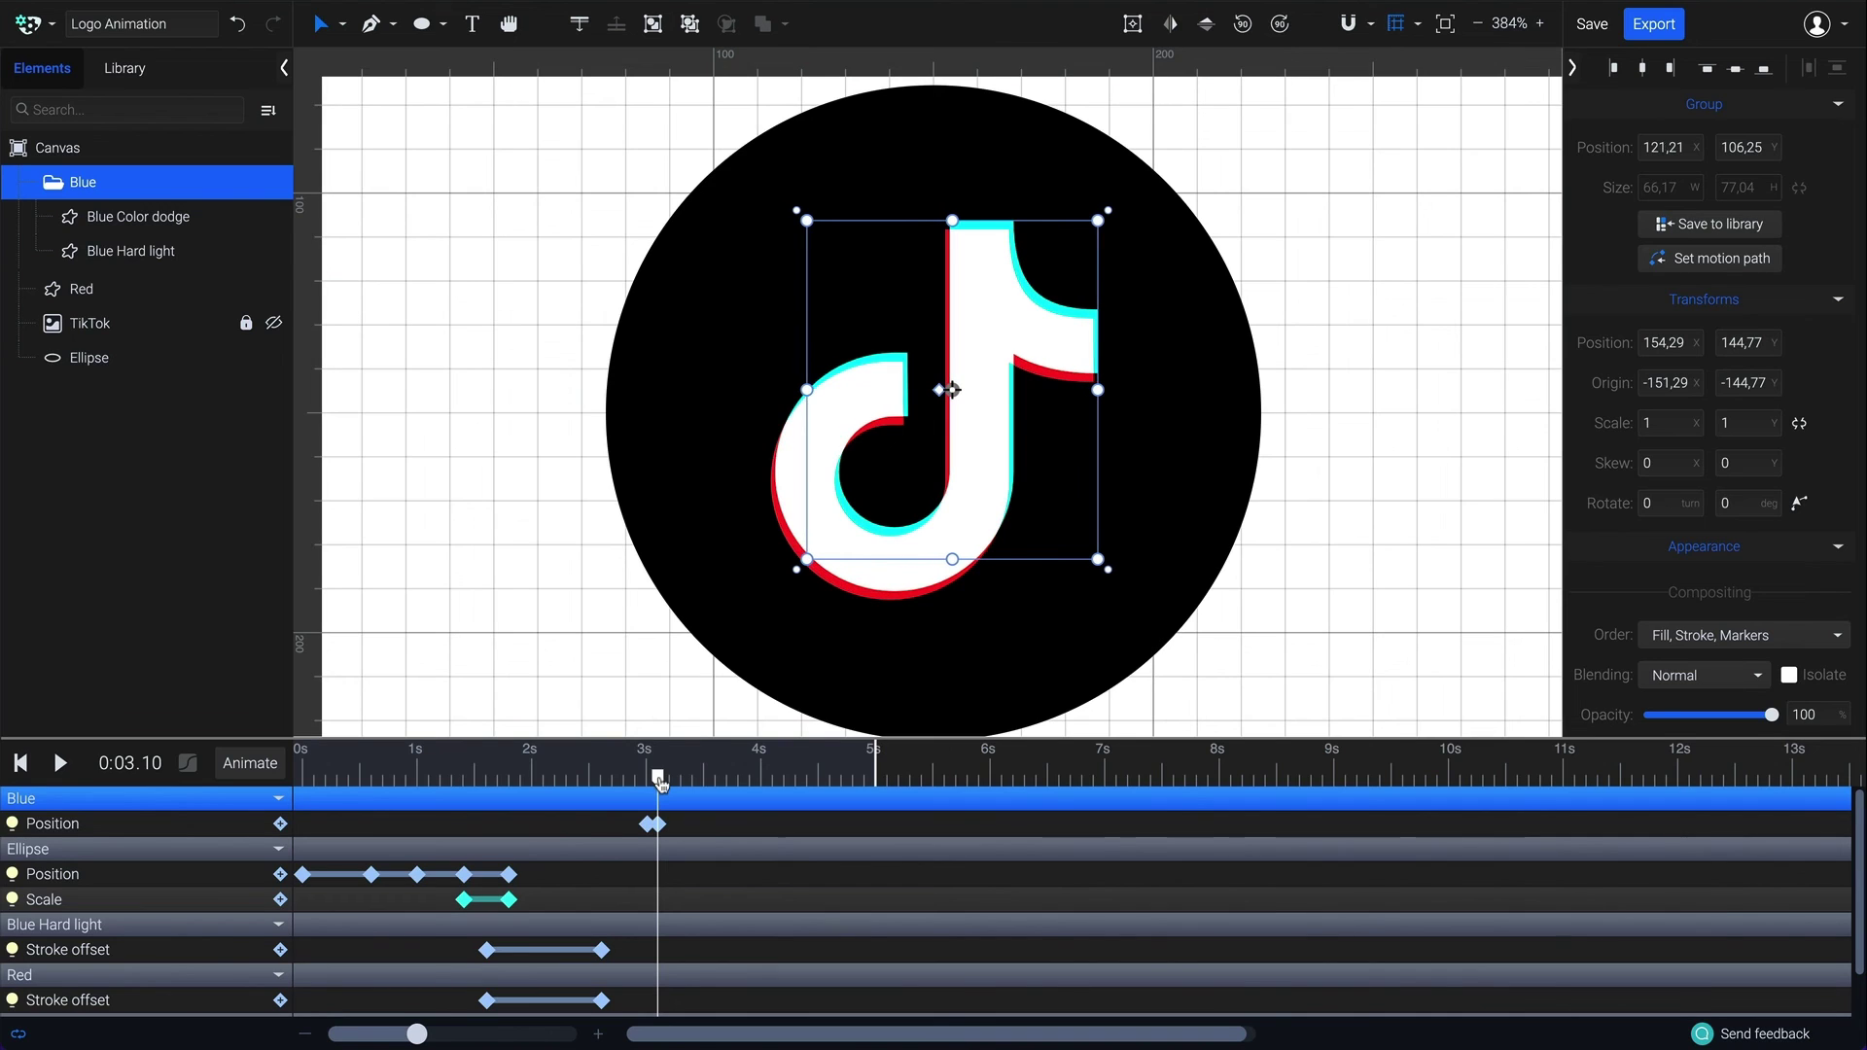
{"action": "left_click", "coordinate": [668, 779]}
{"action": "key", "text": "Down"}
{"action": "key", "text": "Down"}
{"action": "key", "text": "Down"}
{"action": "key", "text": "Down"}
{"action": "left_click_drag", "start_coordinate": [669, 779], "coordinate": [640, 842]}
{"action": "key", "text": "Left"}
{"action": "key", "text": "Left"}
{"action": "key", "text": "Left"}
{"action": "key", "text": "Left"}
{"action": "key", "text": "Up"}
{"action": "key", "text": "Up"}
{"action": "key", "text": "Right"}
{"action": "key", "text": "Right"}
{"action": "key", "text": "Left"}
{"action": "key", "text": "Left"}
{"action": "key", "text": "Up"}
{"action": "key", "text": "Up"}
Duplicate the Blue jitter keyframes after 3.5 s and again at 4 s, then fit the artboard.
{"action": "right_click", "coordinate": [686, 831]}
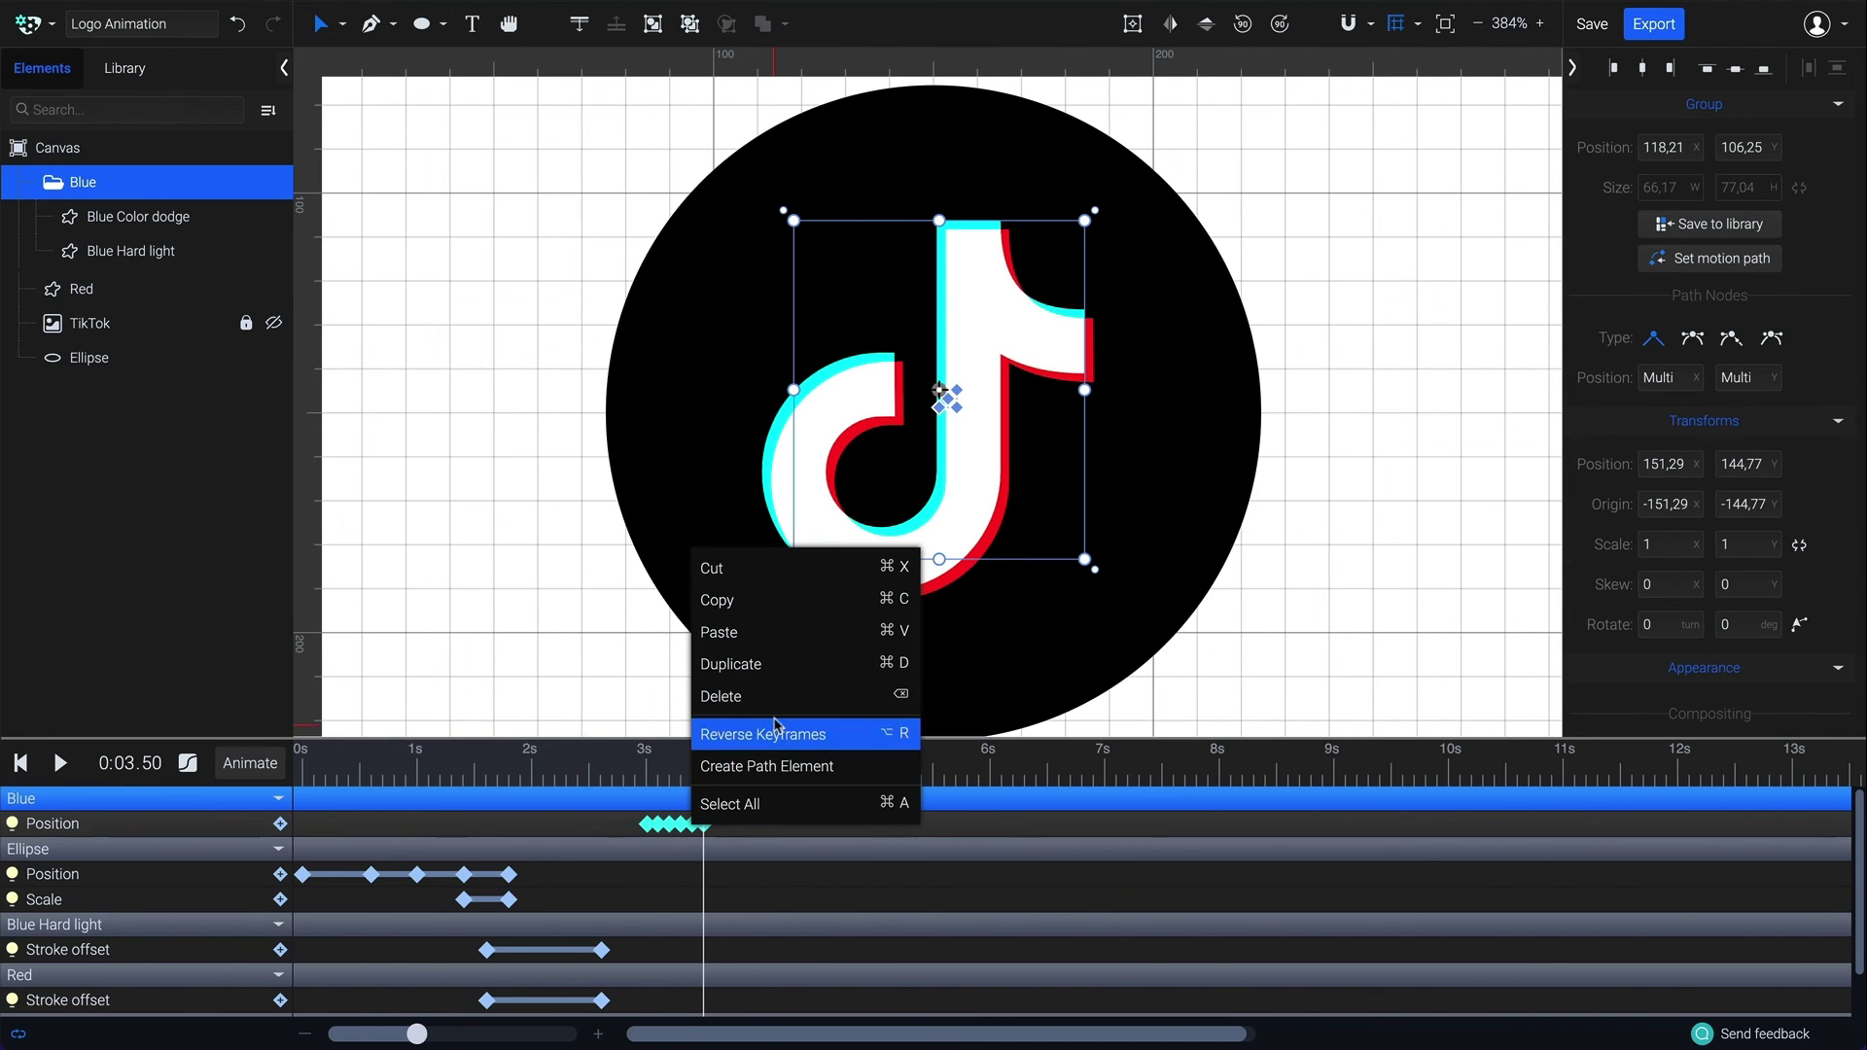
{"action": "left_click", "coordinate": [775, 665]}
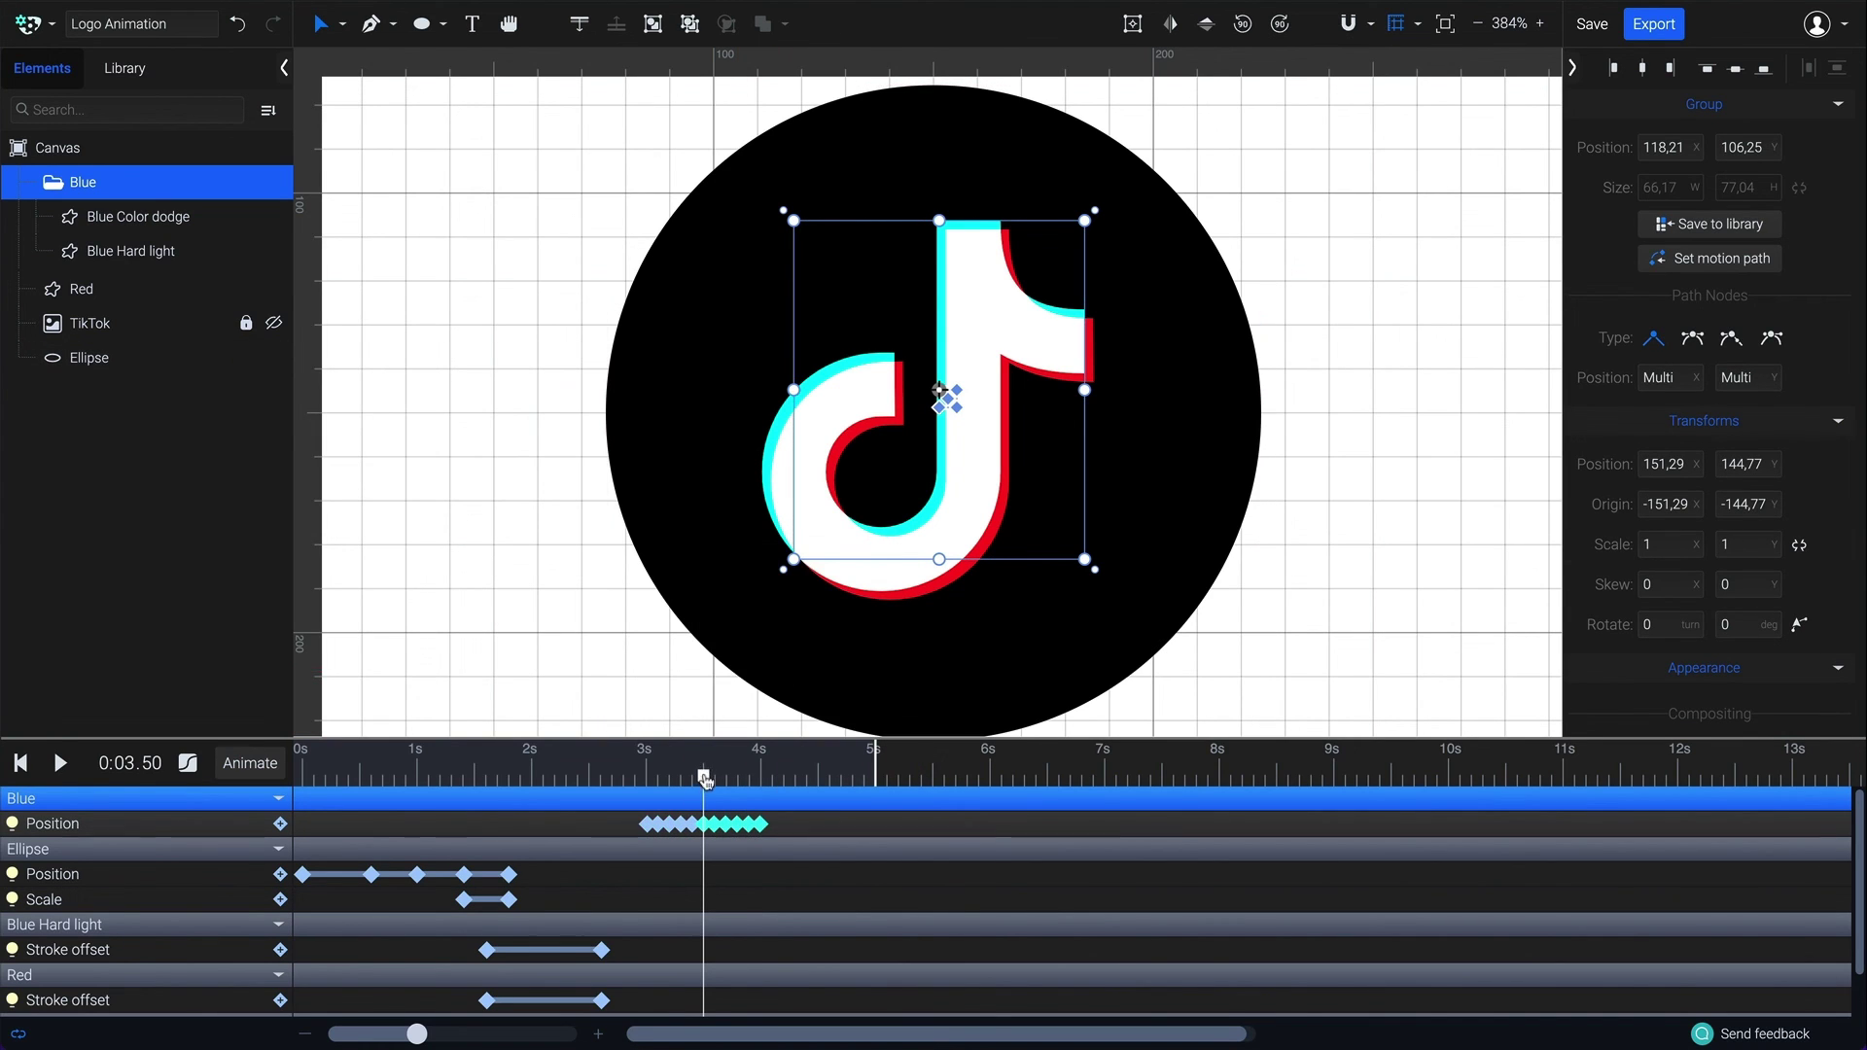
{"action": "left_click_drag", "start_coordinate": [705, 778], "coordinate": [632, 834]}
{"action": "right_click", "coordinate": [646, 829]}
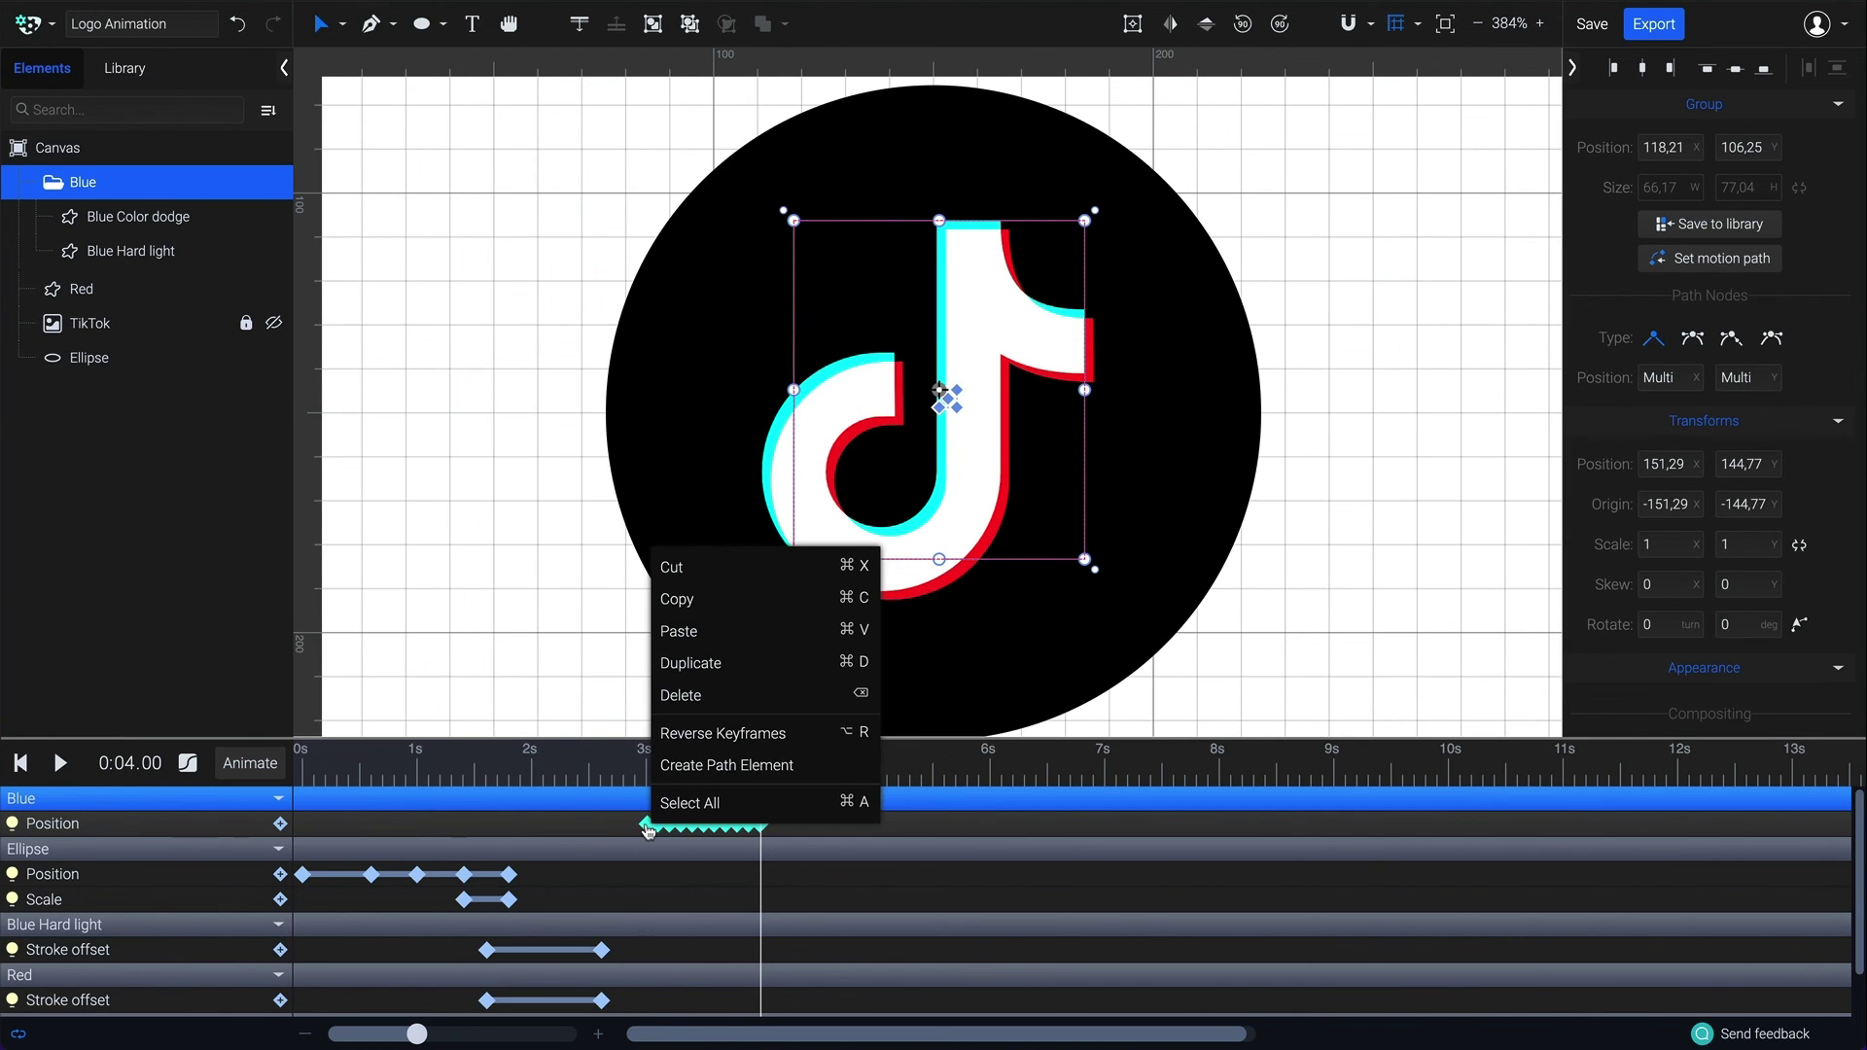
{"action": "left_click", "coordinate": [741, 665]}
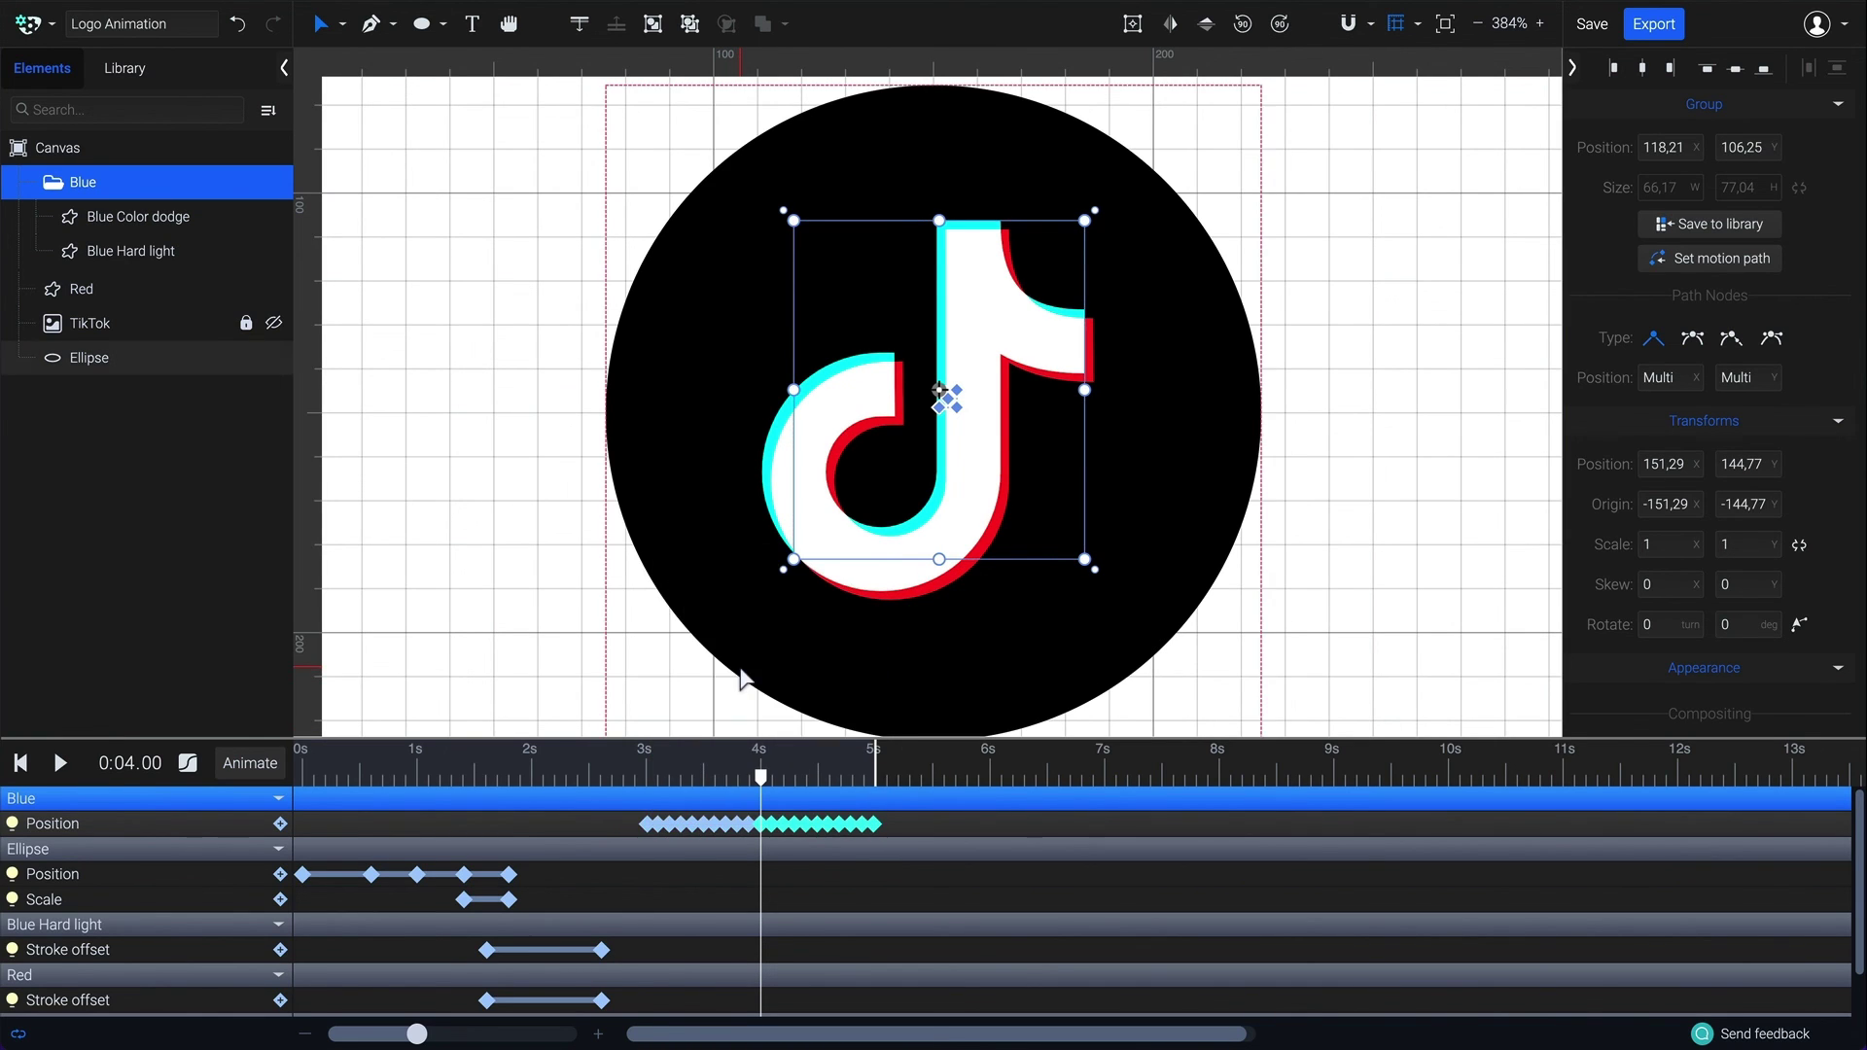
{"action": "left_click", "coordinate": [1445, 23]}
{"action": "left_click", "coordinate": [49, 184]}
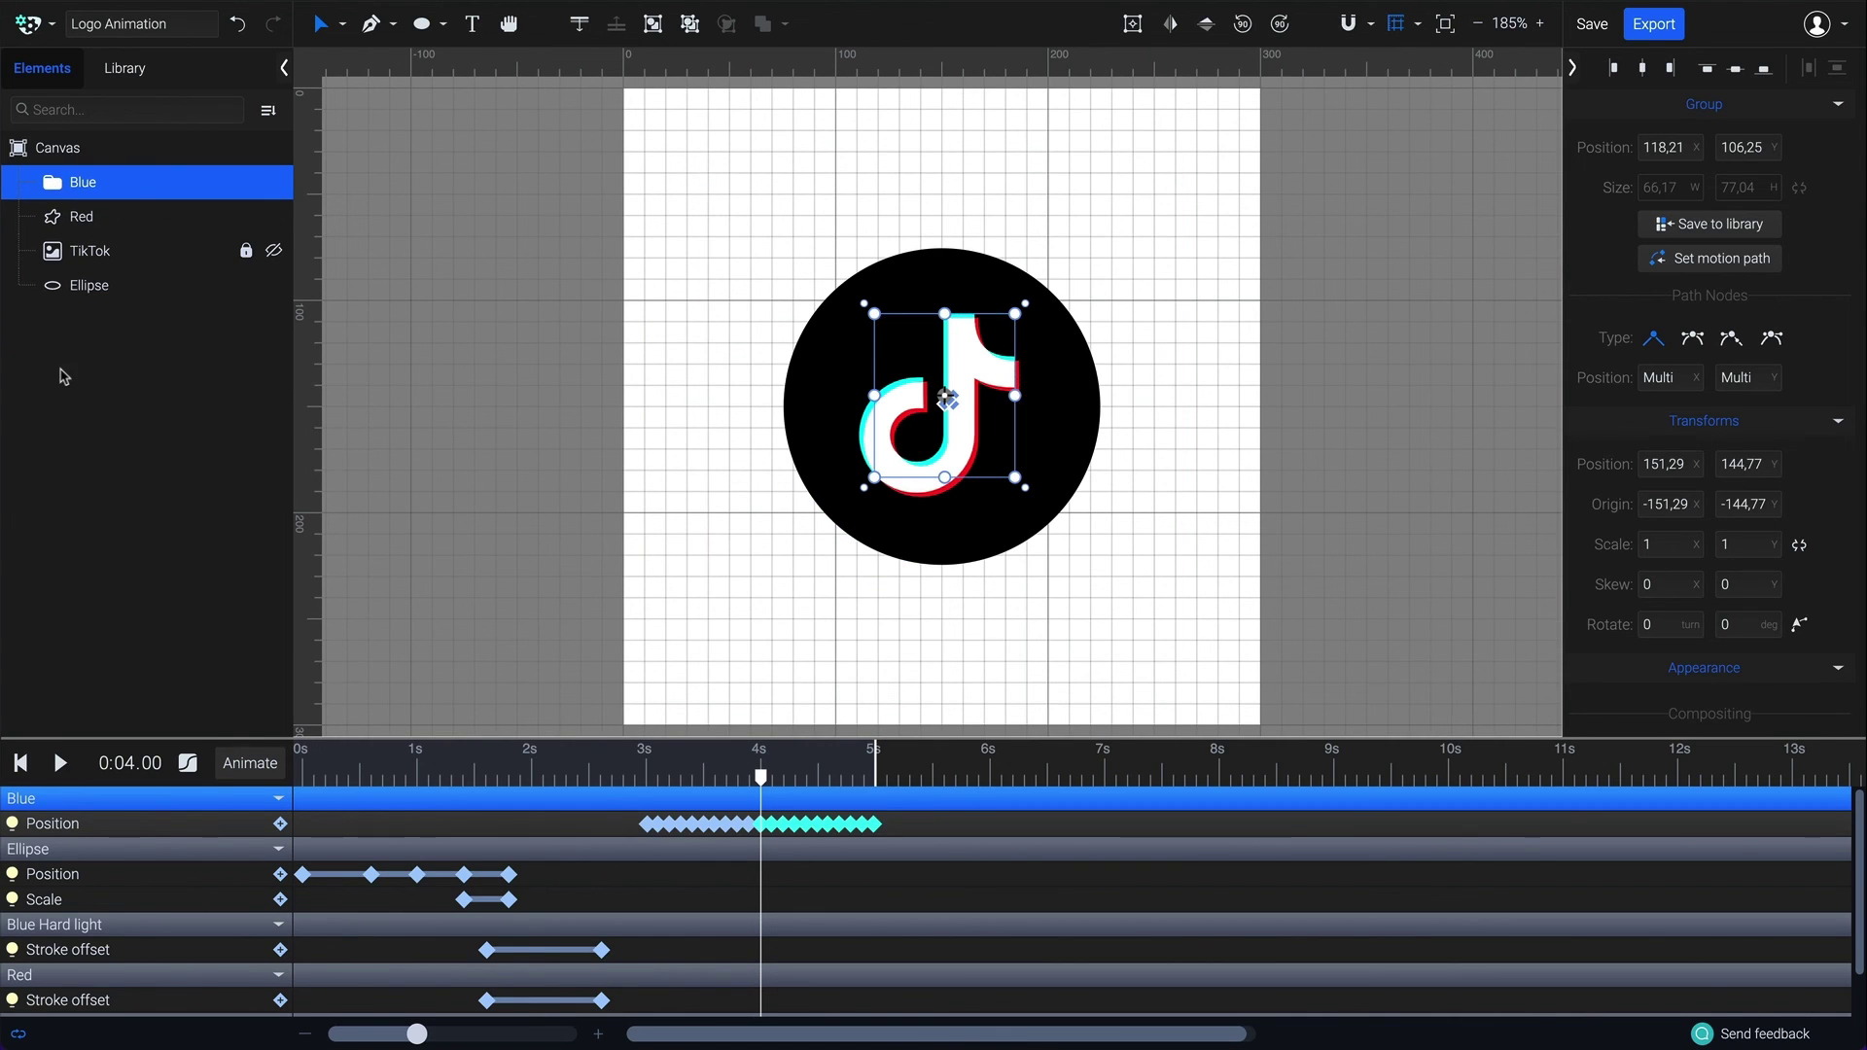
{"action": "left_click", "coordinate": [390, 479]}
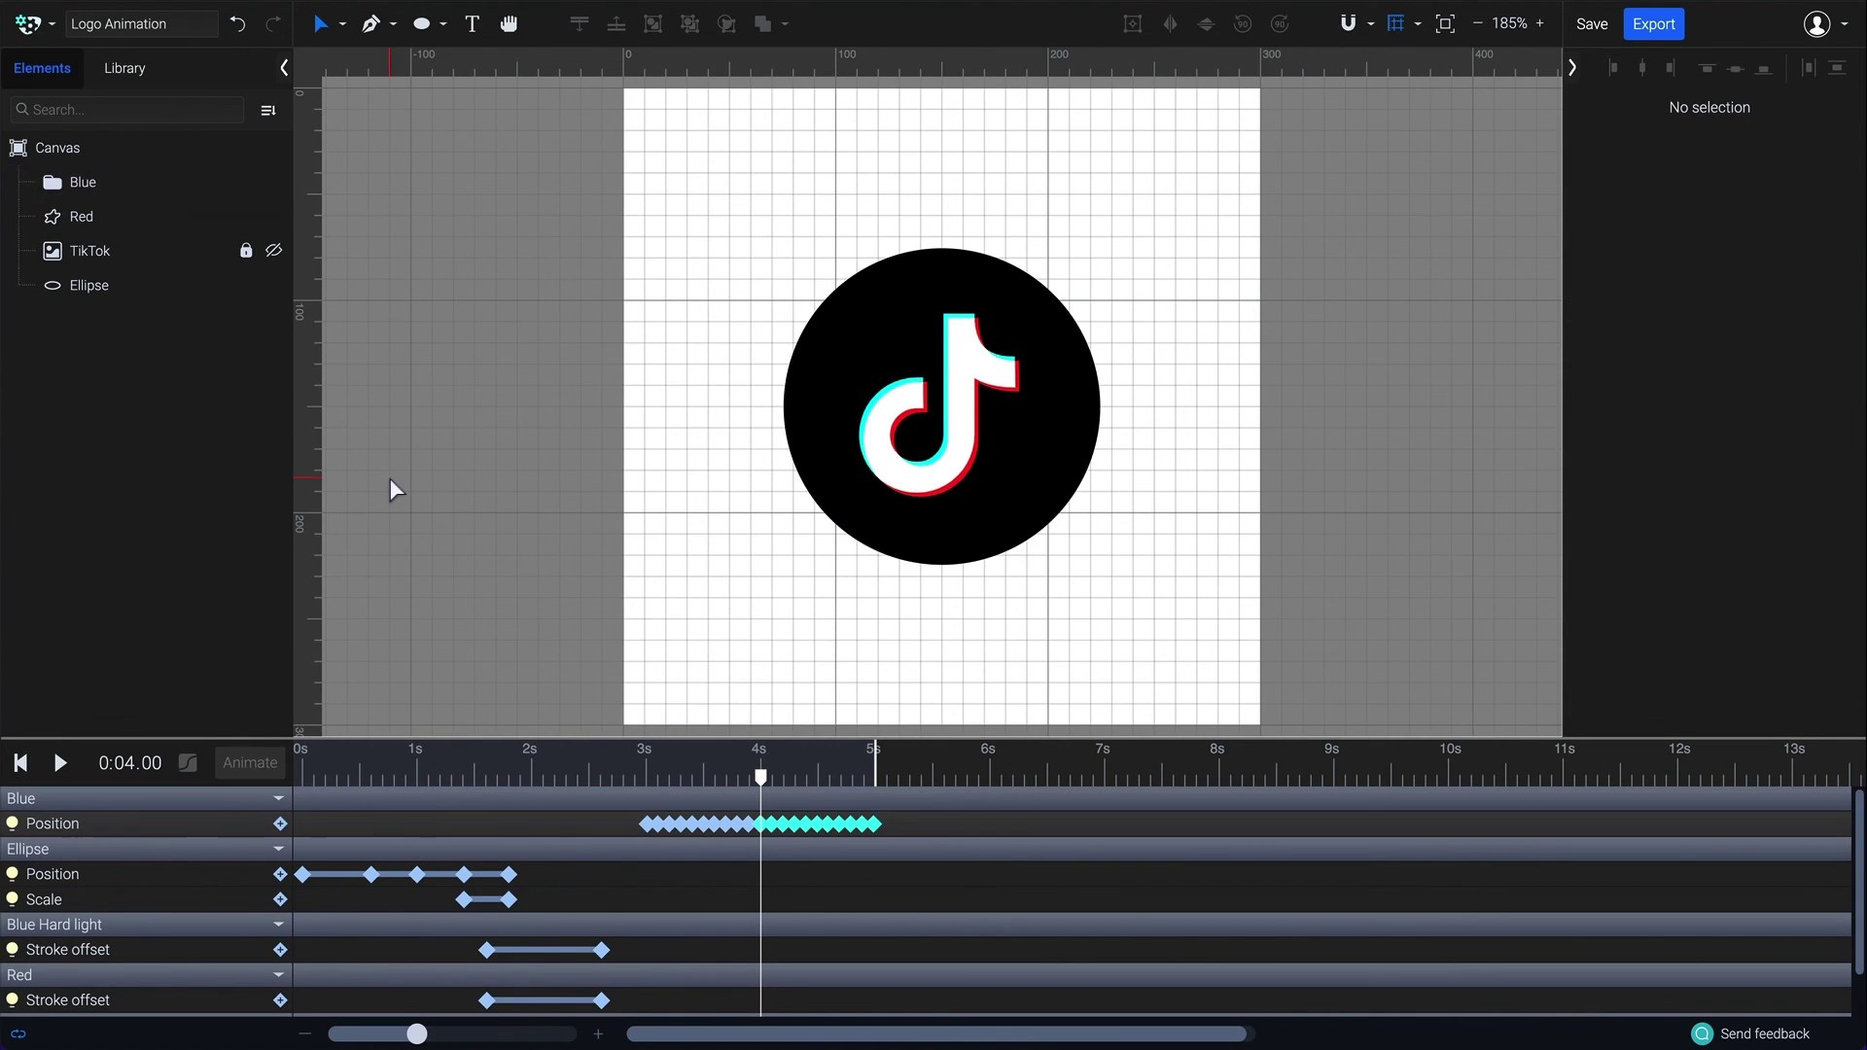
{"action": "left_click", "coordinate": [19, 762]}
{"action": "left_click", "coordinate": [61, 764]}
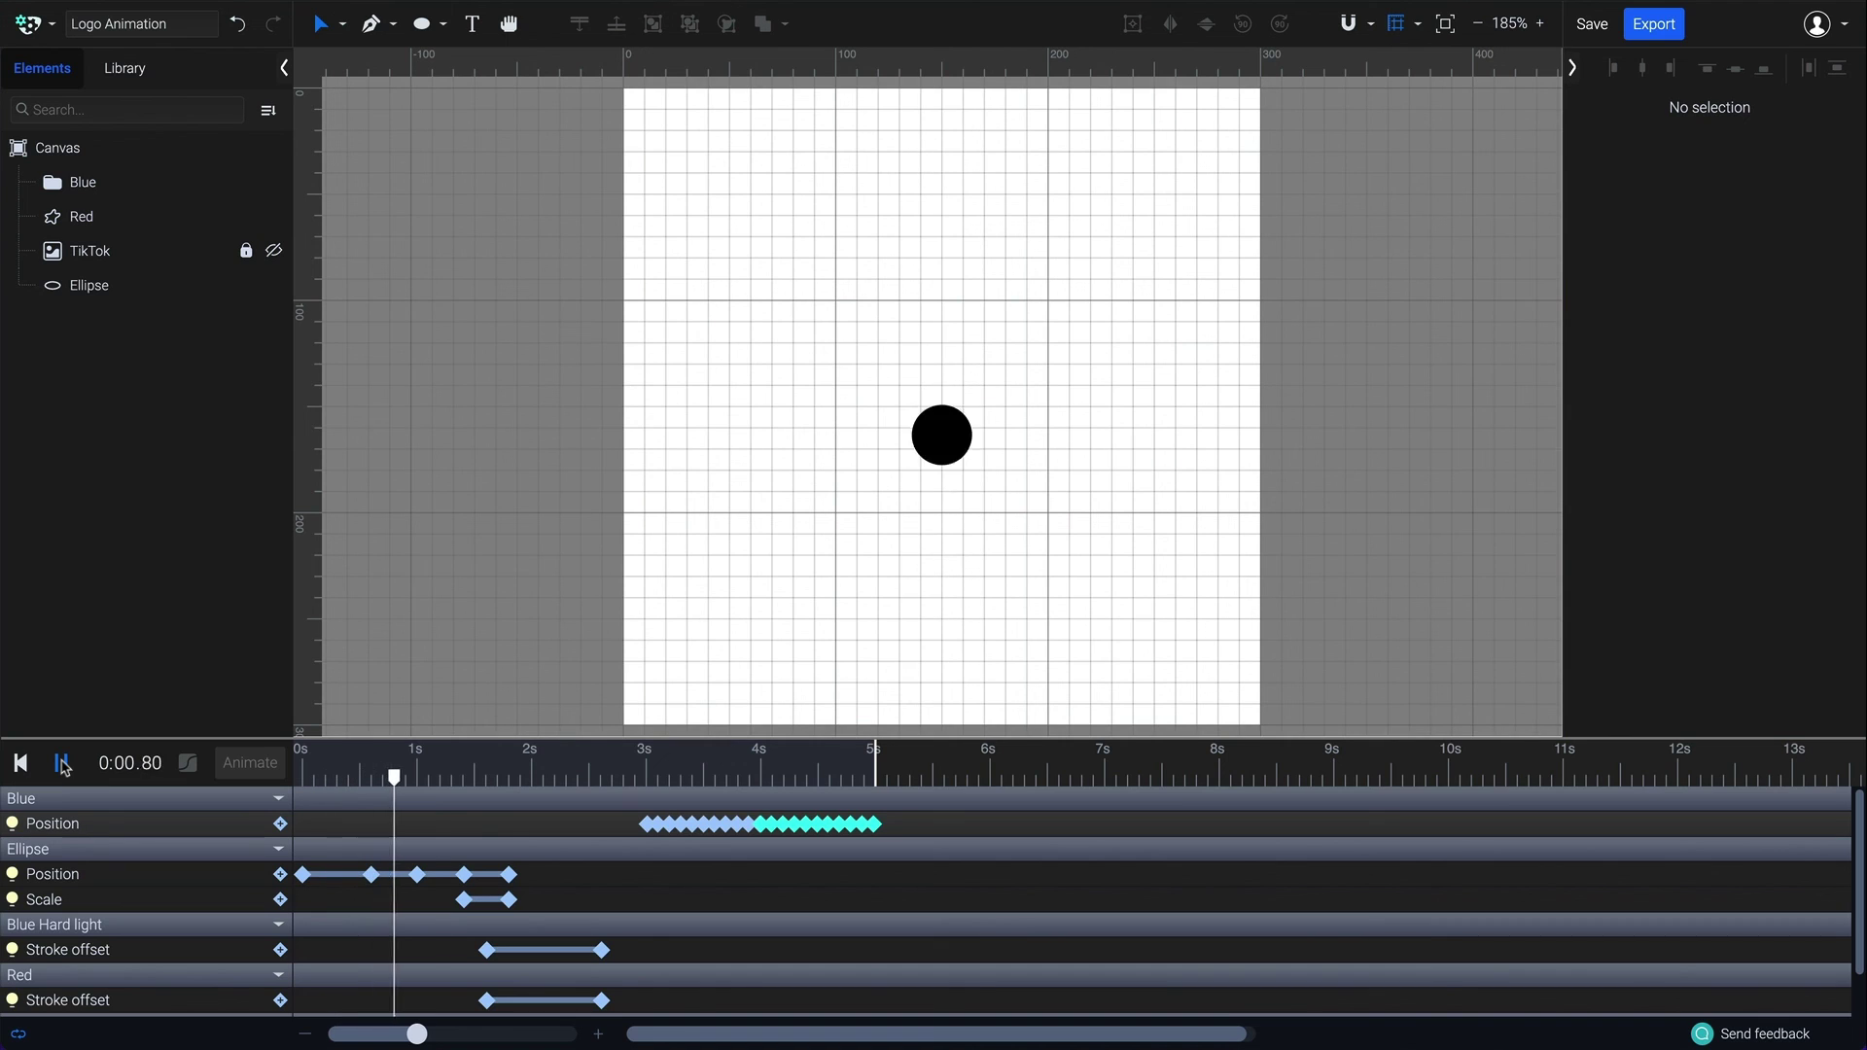